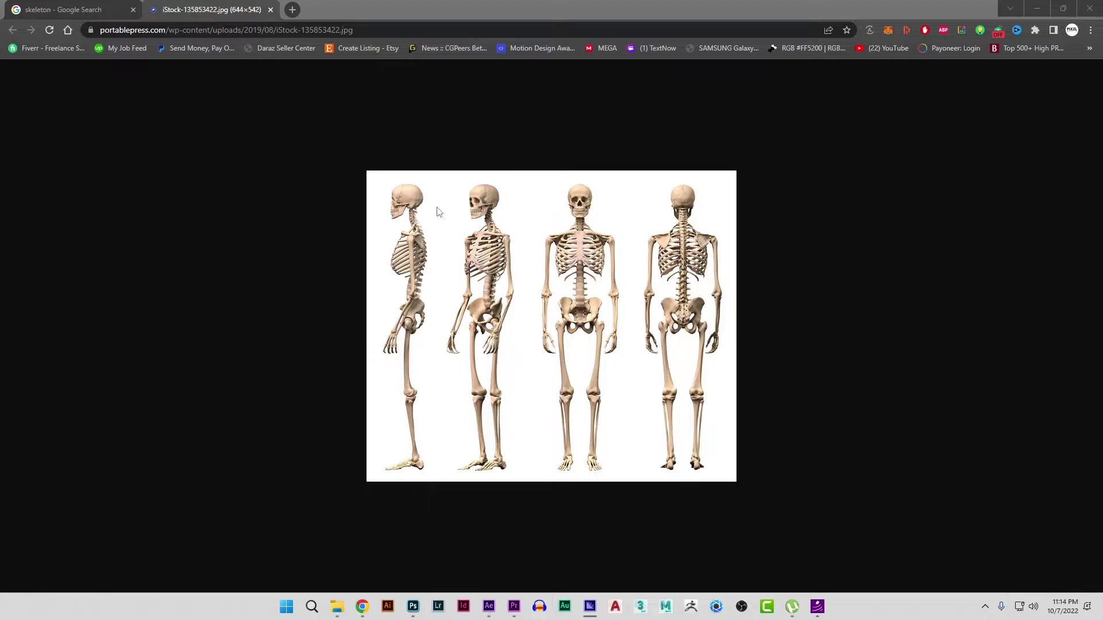
- Save the four-view skeleton image to the Downloads folder as the JPEG iStock-135853422
{"action": "right_click", "coordinate": [538, 298]}
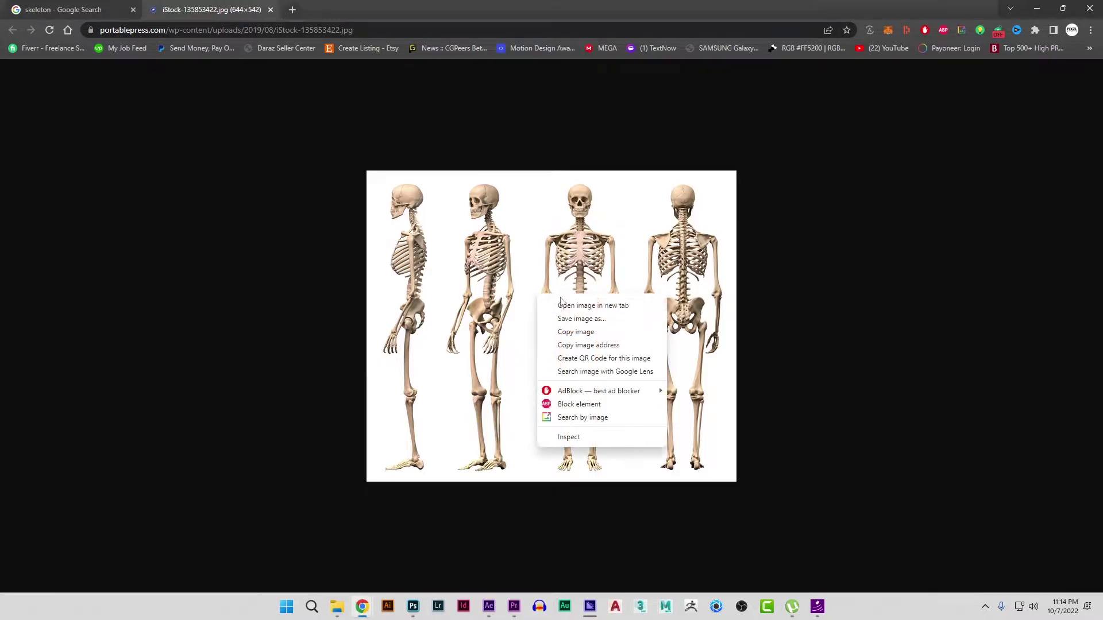
{"action": "left_click", "coordinate": [585, 317]}
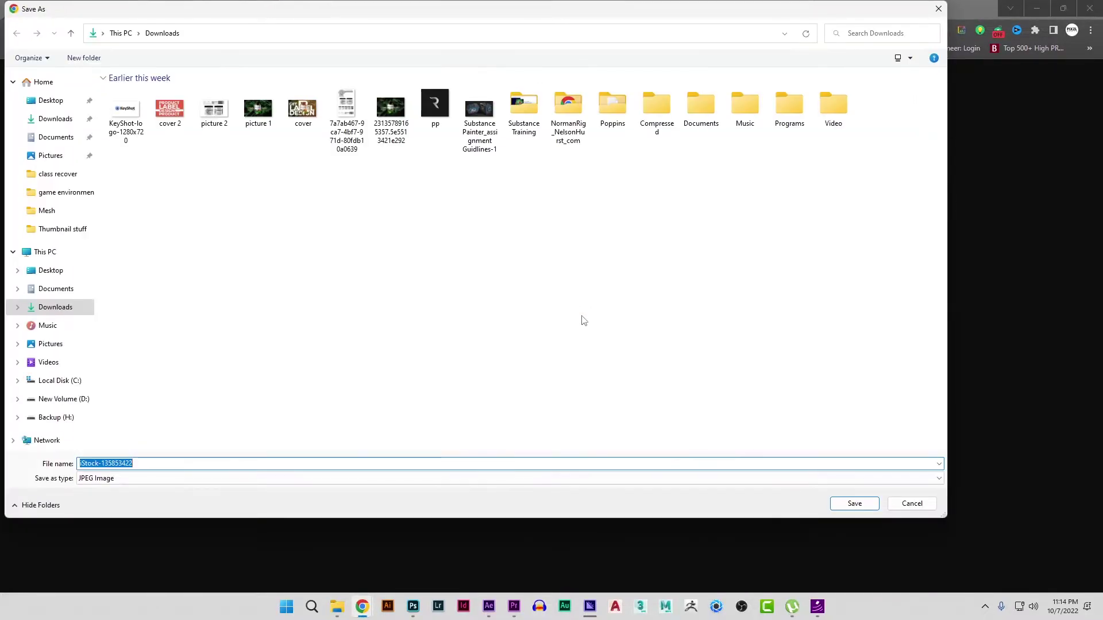
{"action": "key", "text": "Return"}
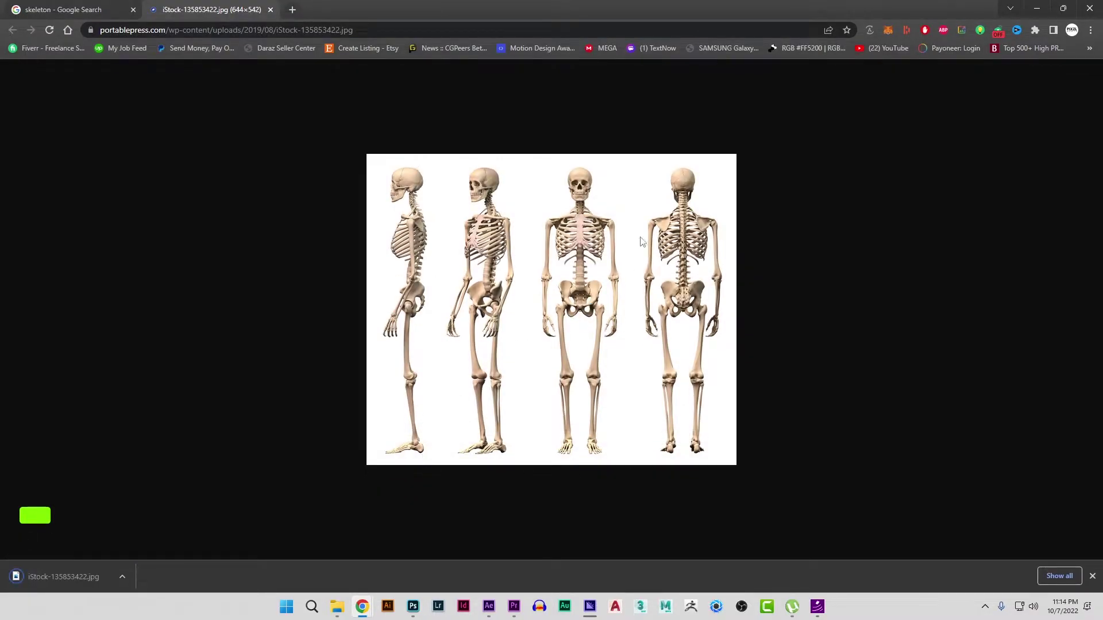
- Switch to Photoshop and open the downloaded iStock-135853422.jpg there
{"action": "left_click_drag", "start_coordinate": [46, 578], "coordinate": [491, 40]}
{"action": "key", "text": "alt+Tab"}
{"action": "key", "text": "alt+Tab"}
{"action": "key", "text": "alt+shift+Tab"}
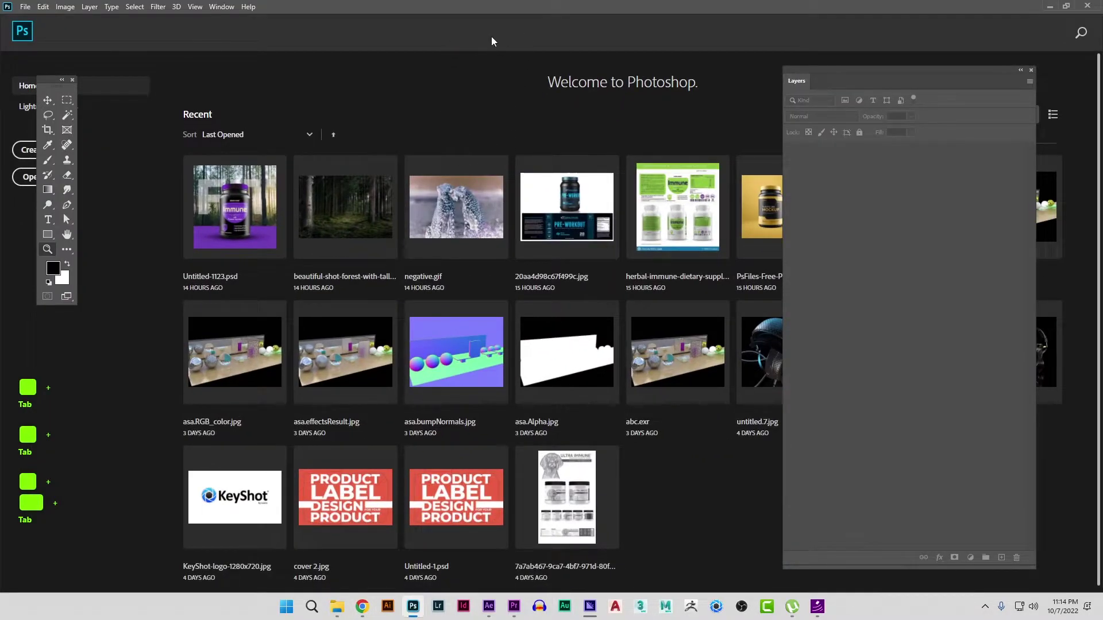
{"action": "left_click_drag", "start_coordinate": [189, 9], "coordinate": [408, 160]}
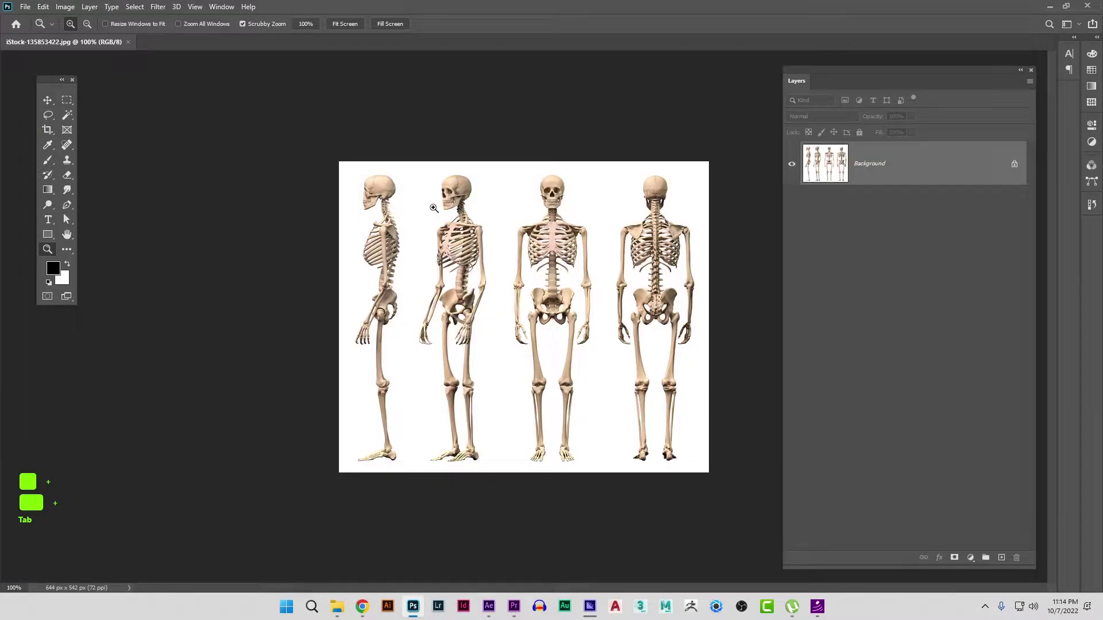
- Select the side-view skeleton with a rectangular marquee and crop the image to it
{"action": "left_click", "coordinate": [66, 100]}
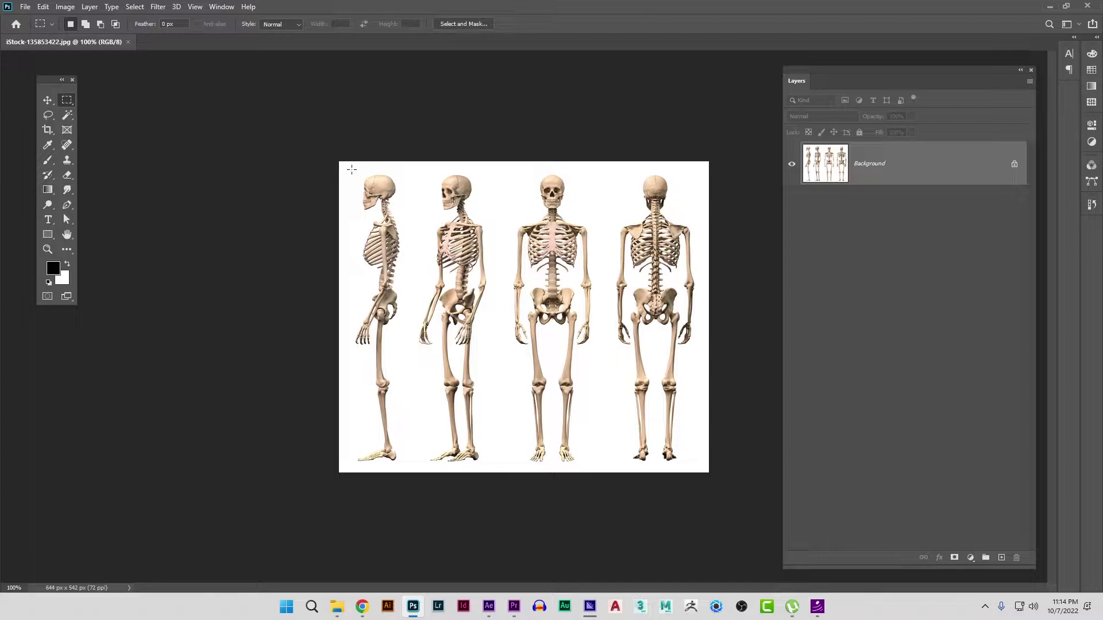
{"action": "left_click_drag", "start_coordinate": [347, 170], "coordinate": [405, 471]}
{"action": "left_click", "coordinate": [65, 6]}
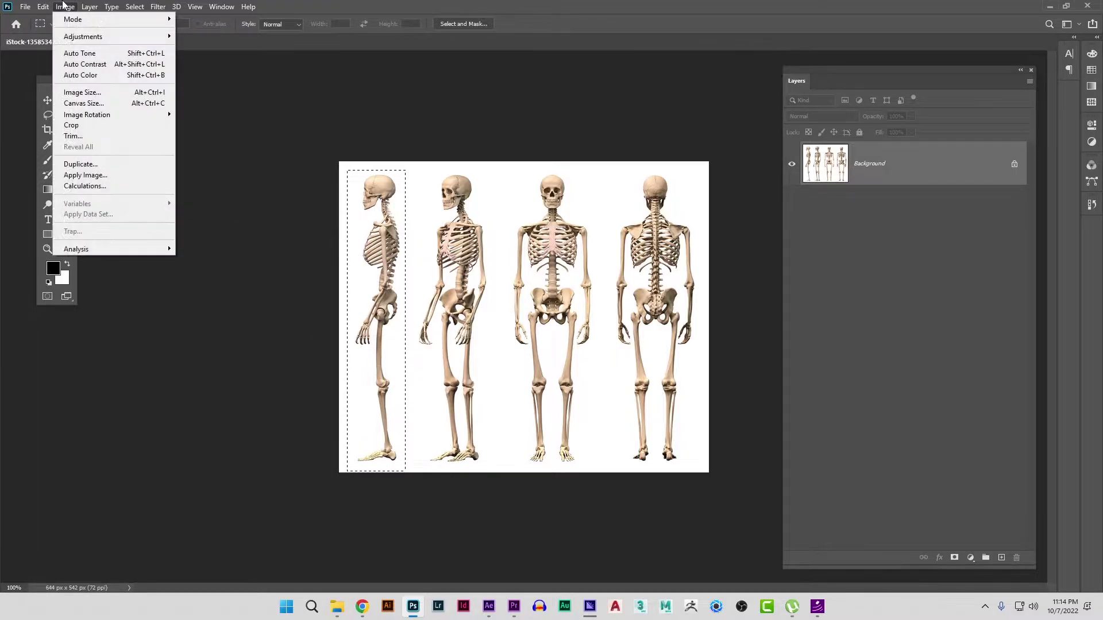
{"action": "left_click", "coordinate": [72, 125]}
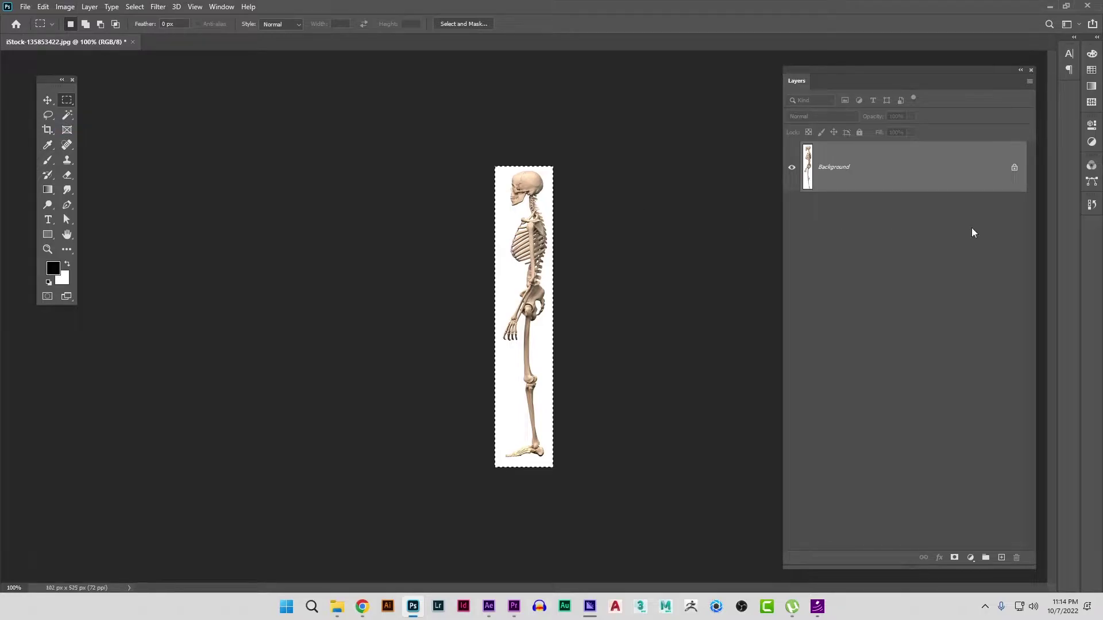
- Unlock the Background layer, choose the Magic Wand tool and clear the marquee selection
{"action": "left_click", "coordinate": [1015, 168]}
{"action": "key", "text": "w"}
{"action": "key", "text": "ctrl+d"}
{"action": "left_click", "coordinate": [546, 203]}
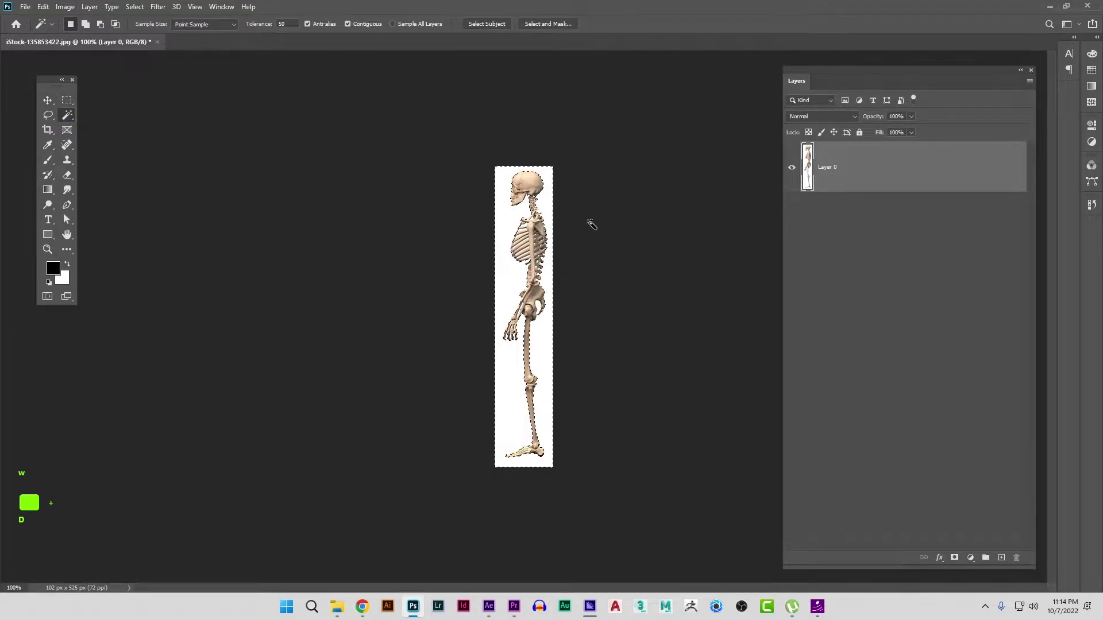
{"action": "scroll", "coordinate": [568, 232], "scroll_direction": "up", "scroll_amount": 6}
{"action": "left_click_drag", "start_coordinate": [556, 166], "coordinate": [558, 229]}
{"action": "key", "text": "ctrl+d"}
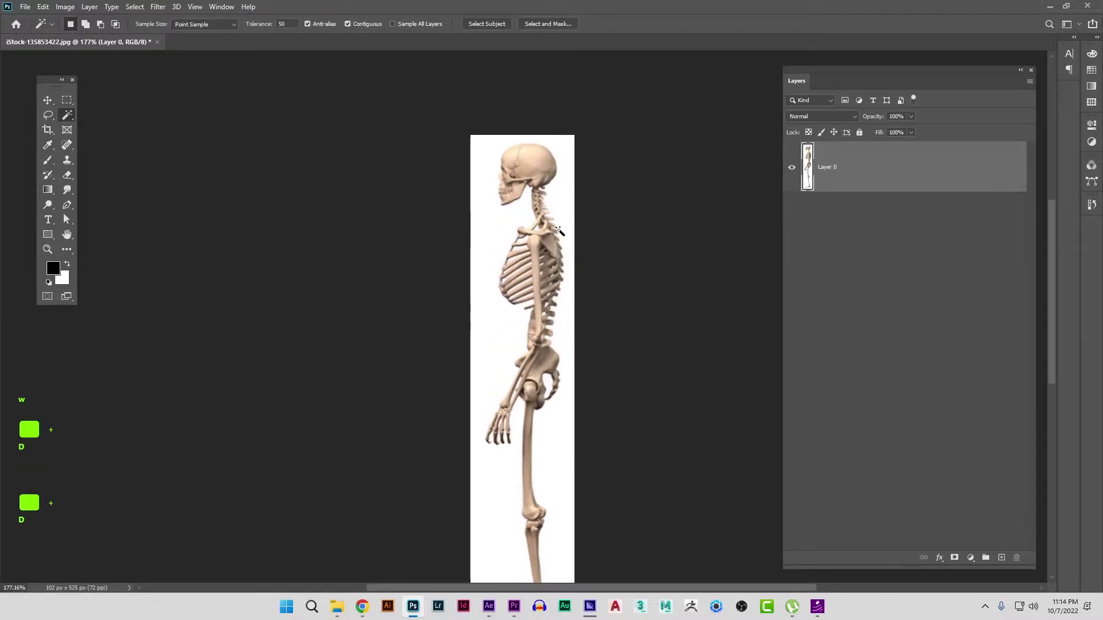
- Select the white background by Color Range with a fuzziness of 62, delete it and deselect
{"action": "left_click", "coordinate": [135, 7]}
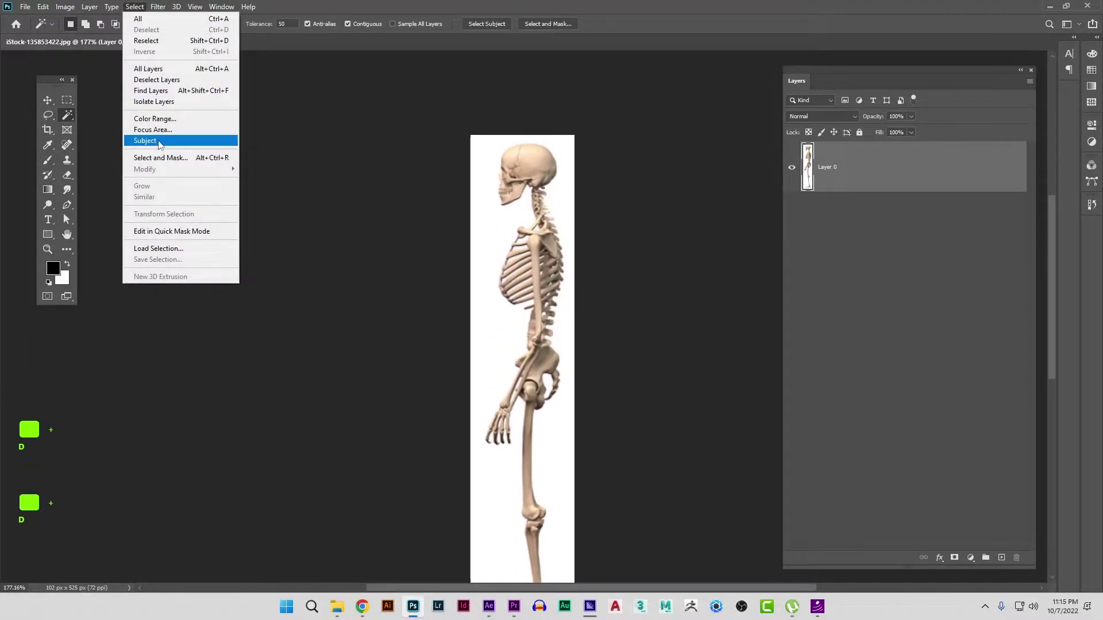
{"action": "left_click", "coordinate": [155, 119]}
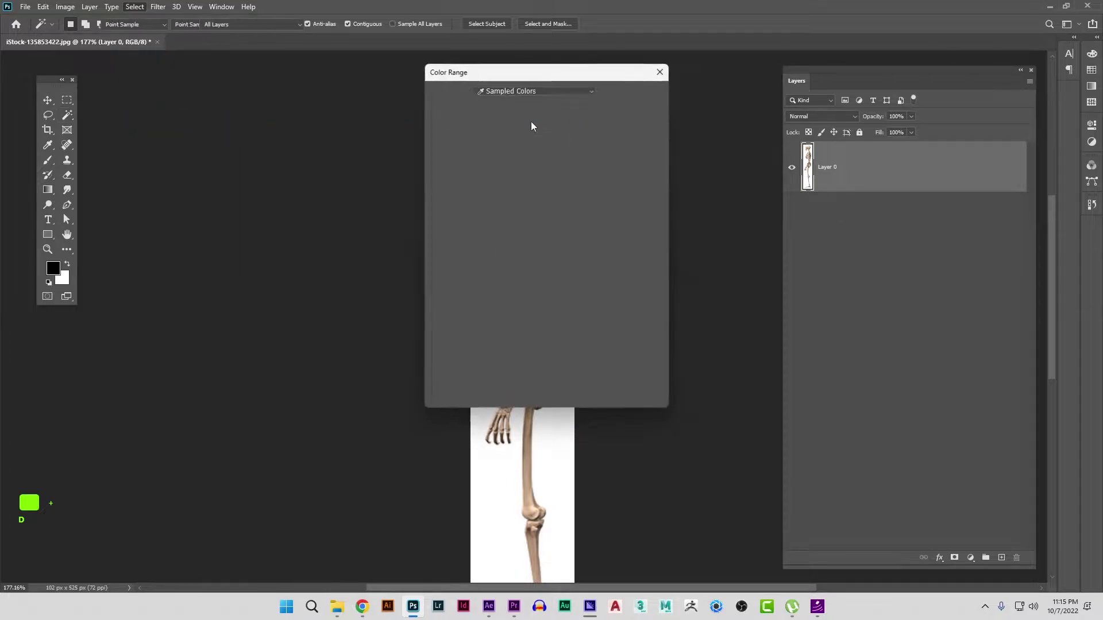
{"action": "left_click_drag", "start_coordinate": [512, 69], "coordinate": [717, 64]}
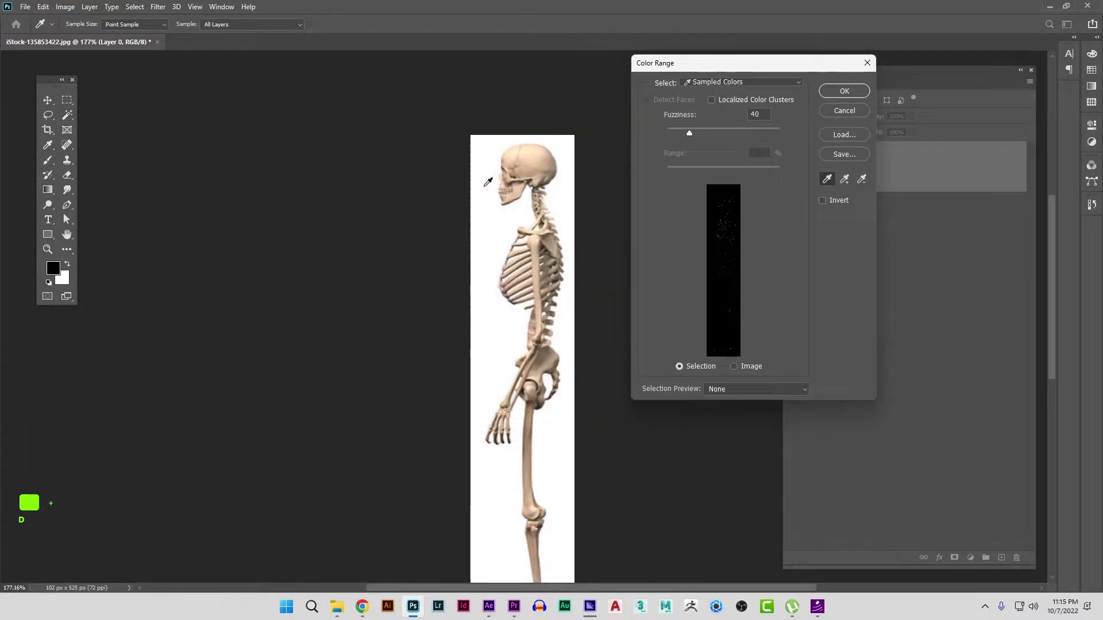
{"action": "left_click", "coordinate": [486, 184]}
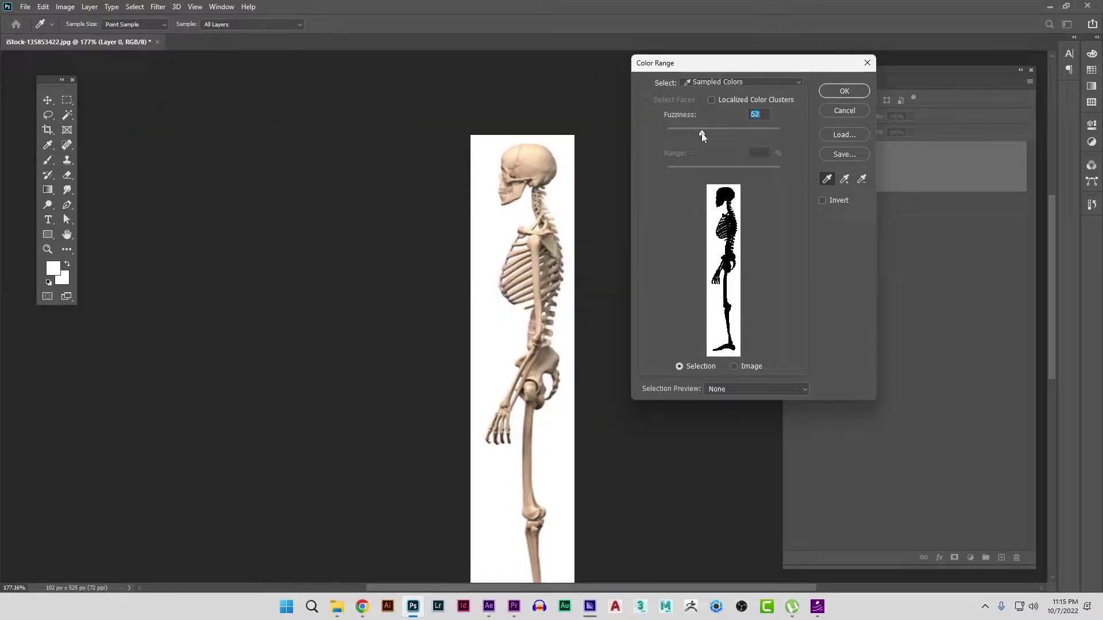
{"action": "left_click", "coordinate": [854, 89]}
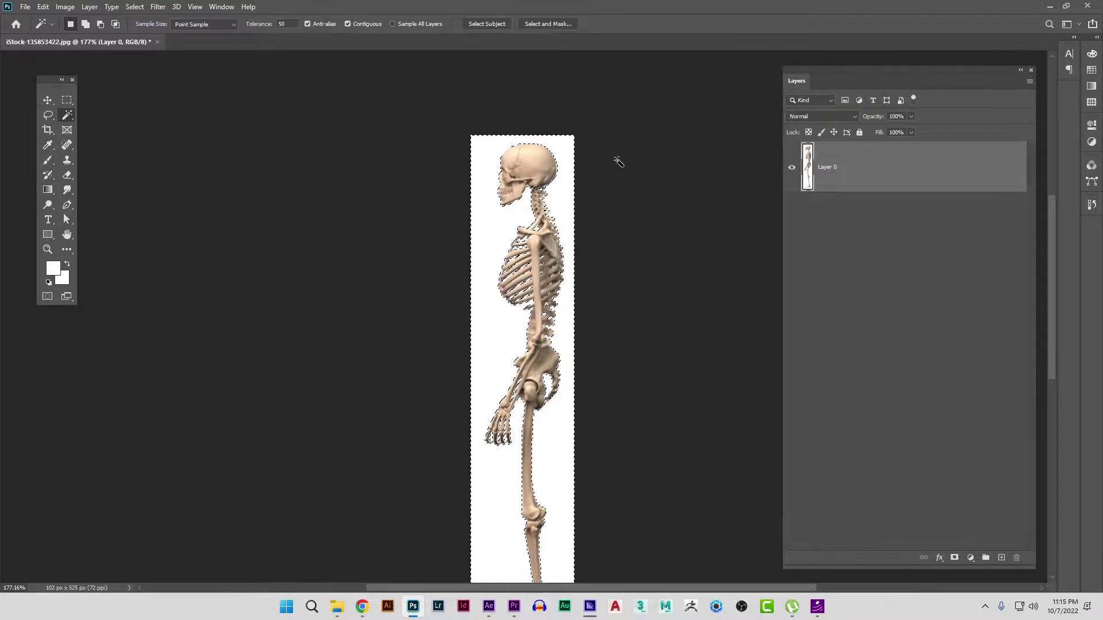
{"action": "key", "text": "Delete"}
{"action": "key", "text": "ctrl+d"}
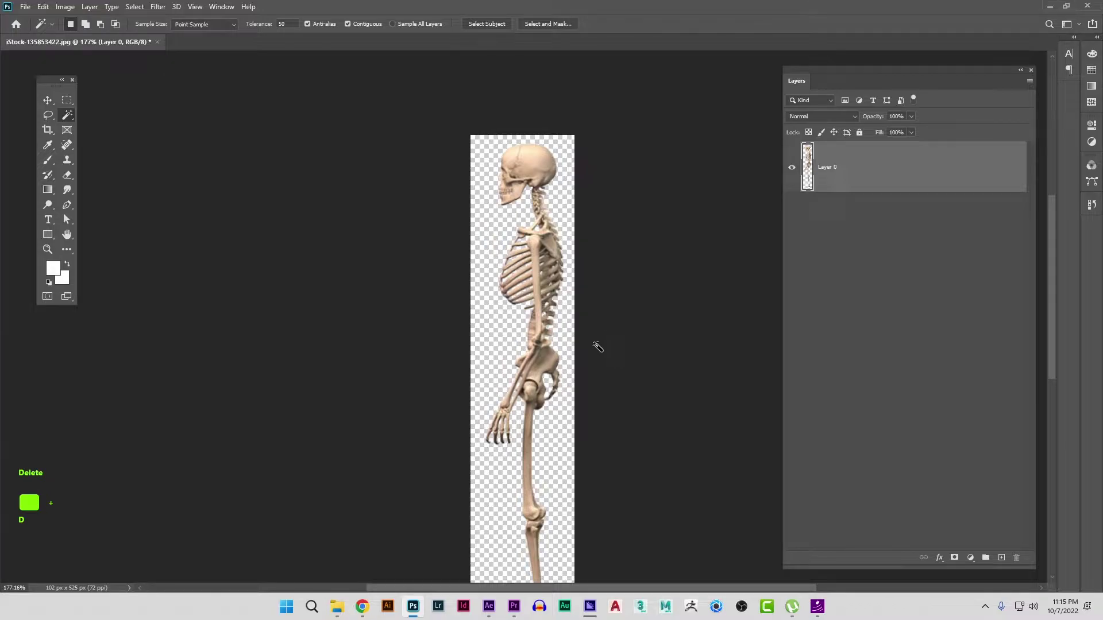
- Draw a Pen path around the foot bones, curving it along the ankle joint below the shin bone
{"action": "key", "text": "z"}
{"action": "left_click_drag", "start_coordinate": [580, 261], "coordinate": [581, 262]}
{"action": "scroll", "coordinate": [581, 261], "scroll_direction": "down", "scroll_amount": 5}
{"action": "left_click_drag", "start_coordinate": [555, 444], "coordinate": [555, 444]}
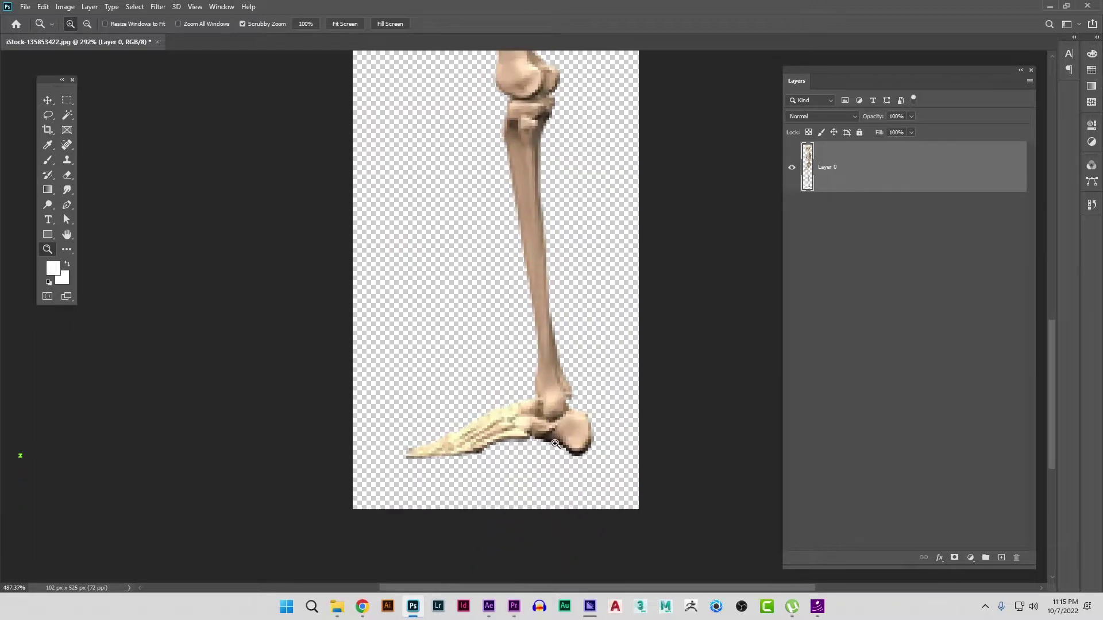
{"action": "left_click", "coordinate": [67, 206]}
{"action": "left_click_drag", "start_coordinate": [550, 406], "coordinate": [574, 374]}
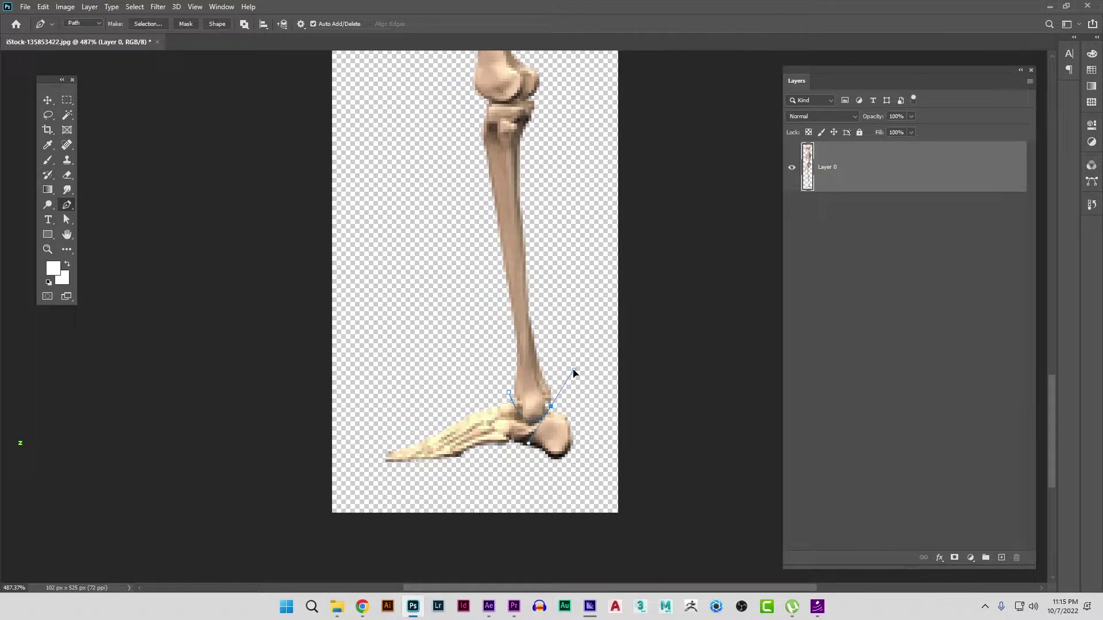
{"action": "left_click", "coordinate": [615, 428]}
{"action": "left_click", "coordinate": [592, 510]}
{"action": "left_click", "coordinate": [422, 504]}
{"action": "left_click", "coordinate": [341, 465]}
{"action": "left_click", "coordinate": [368, 409]}
- Convert the foot path to a selection, cut the foot onto a new layer and hide that layer
{"action": "key", "text": "ctrl+Return"}
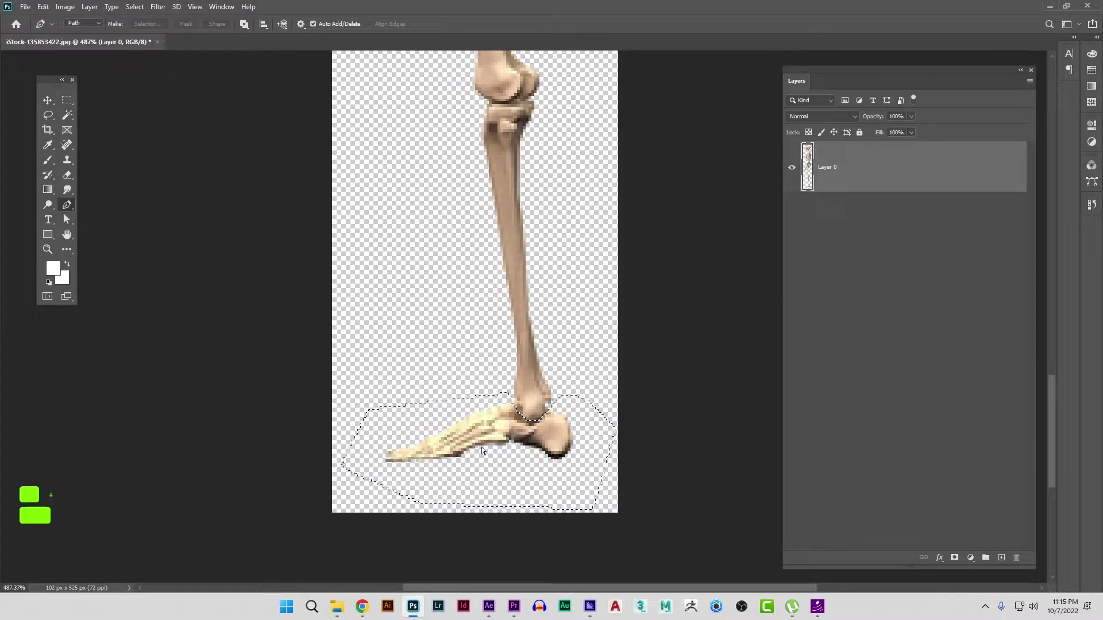
{"action": "key", "text": "ctrl+shift+j"}
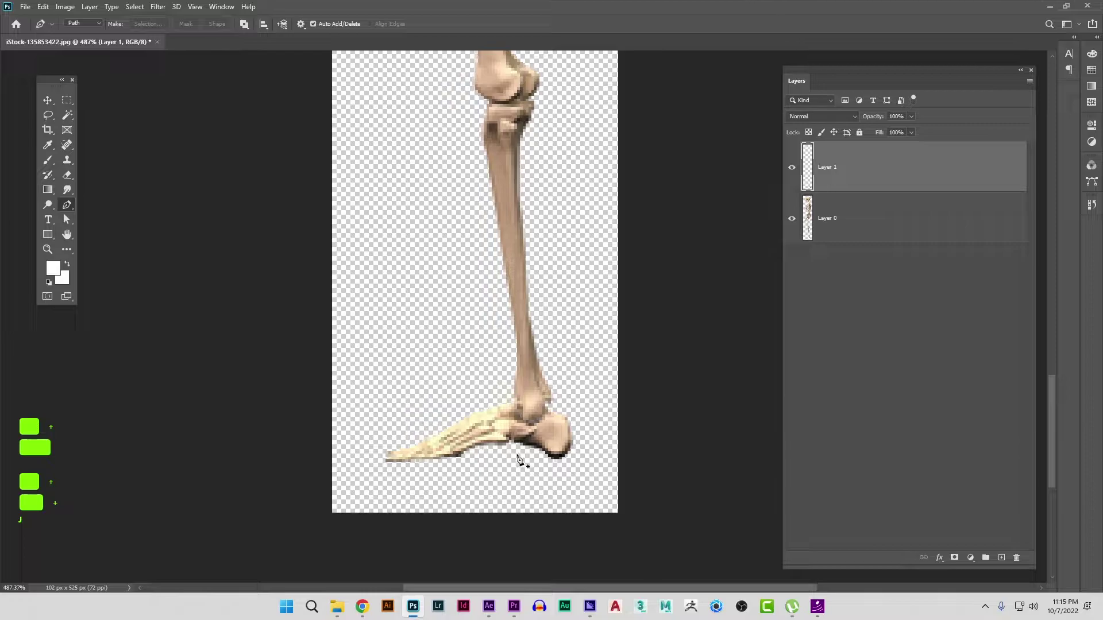
{"action": "left_click", "coordinate": [793, 219]}
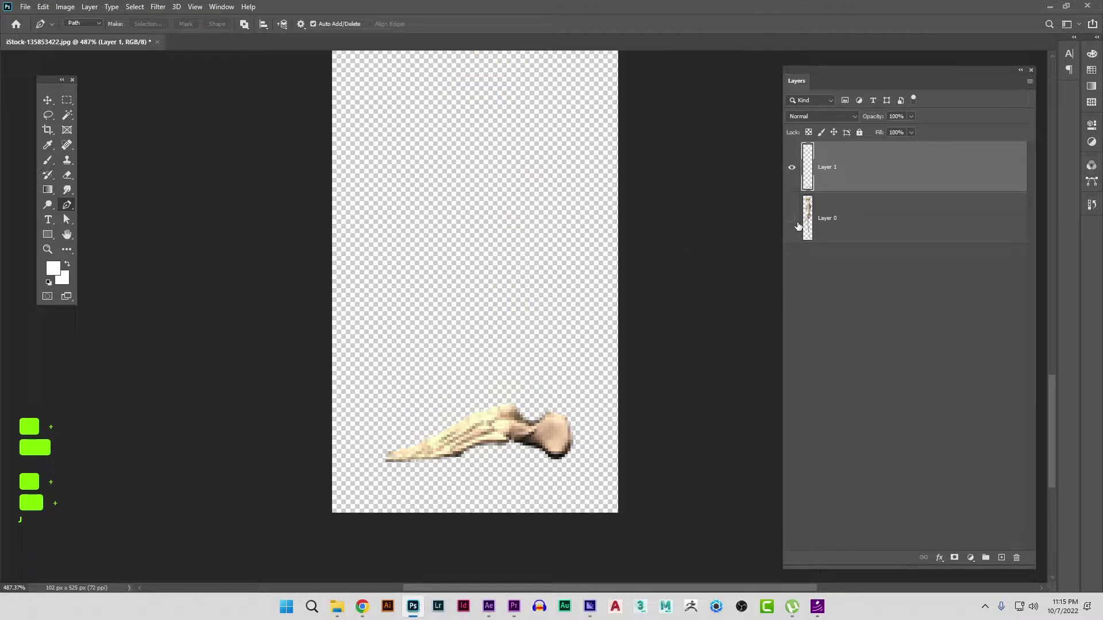
{"action": "left_click", "coordinate": [796, 223]}
{"action": "left_click_drag", "start_coordinate": [519, 194], "coordinate": [518, 203]}
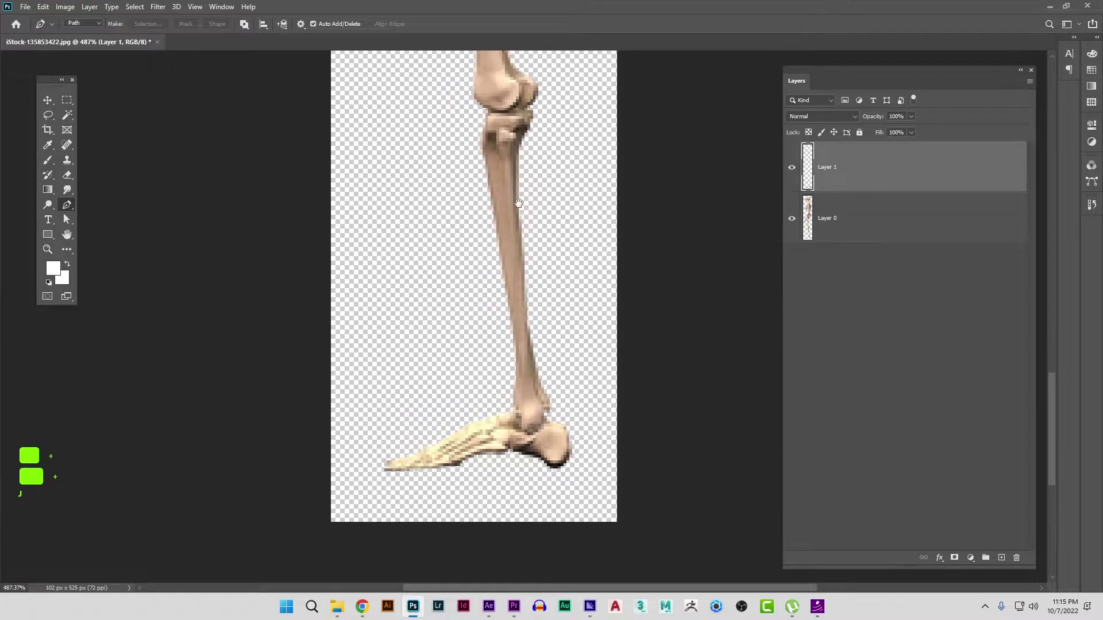
{"action": "left_click", "coordinate": [792, 166]}
- On Layer 0, draw a Pen path around the lower leg bone, following the gap at the knee joint
{"action": "left_click", "coordinate": [887, 220]}
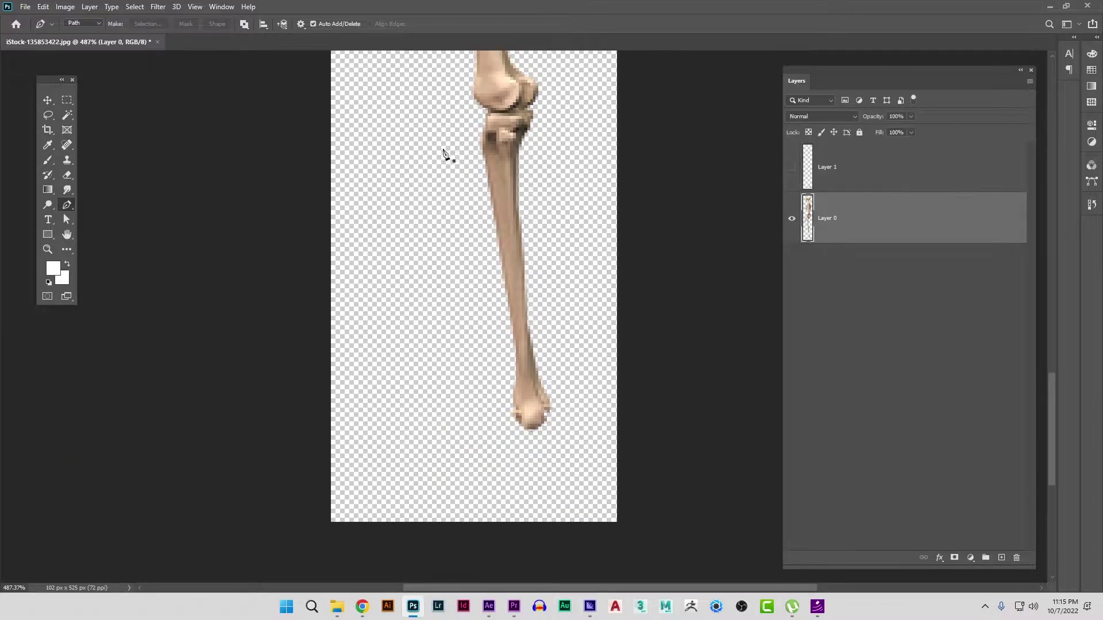
{"action": "left_click", "coordinate": [471, 133]}
{"action": "left_click_drag", "start_coordinate": [544, 118], "coordinate": [613, 137]}
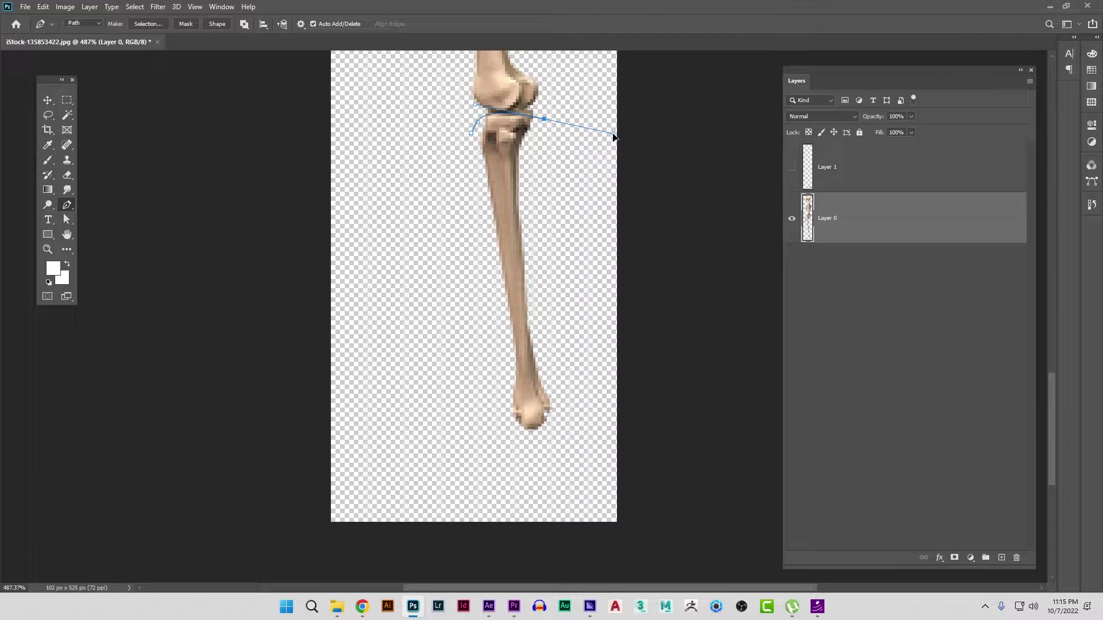
{"action": "left_click_drag", "start_coordinate": [544, 123], "coordinate": [544, 114]}
{"action": "left_click_drag", "start_coordinate": [474, 99], "coordinate": [478, 108]}
{"action": "left_click", "coordinate": [584, 276]}
{"action": "left_click", "coordinate": [597, 411]}
{"action": "left_click_drag", "start_coordinate": [502, 471], "coordinate": [493, 461]}
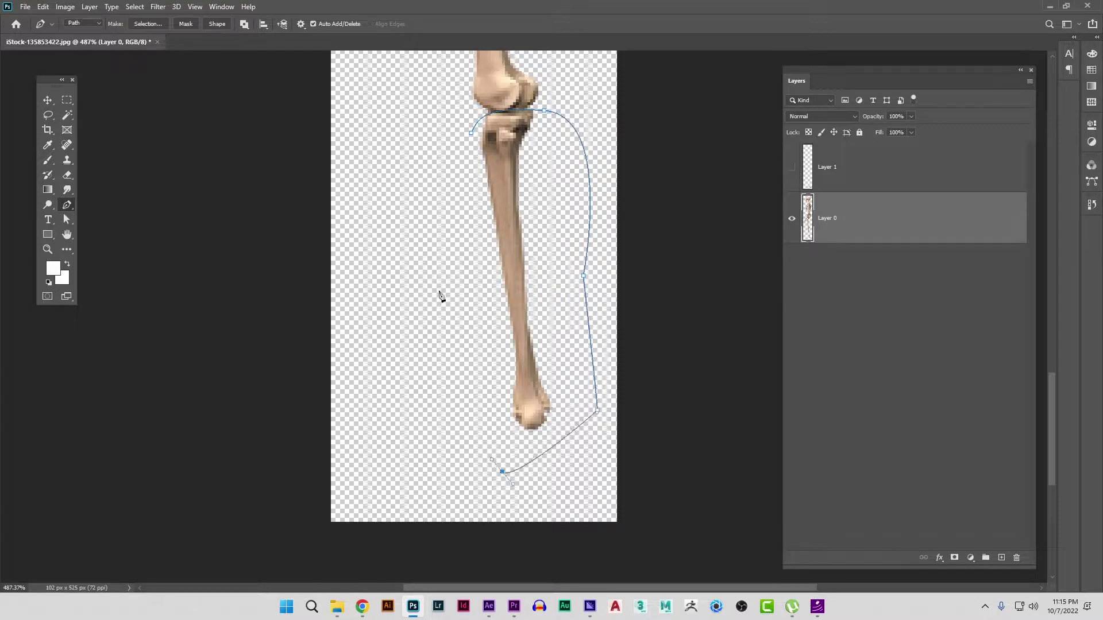
{"action": "left_click", "coordinate": [432, 237]}
- Convert the lower-leg path to a selection, cut the bone onto a new layer and hide that layer
{"action": "key", "text": "ctrl+Return"}
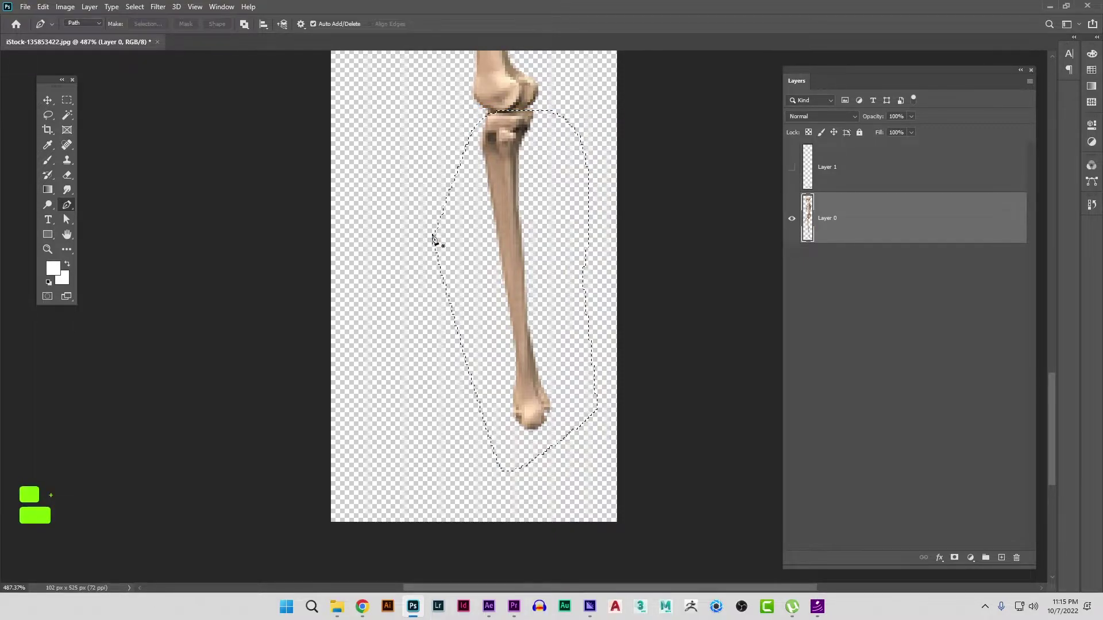
{"action": "key", "text": "ctrl+j"}
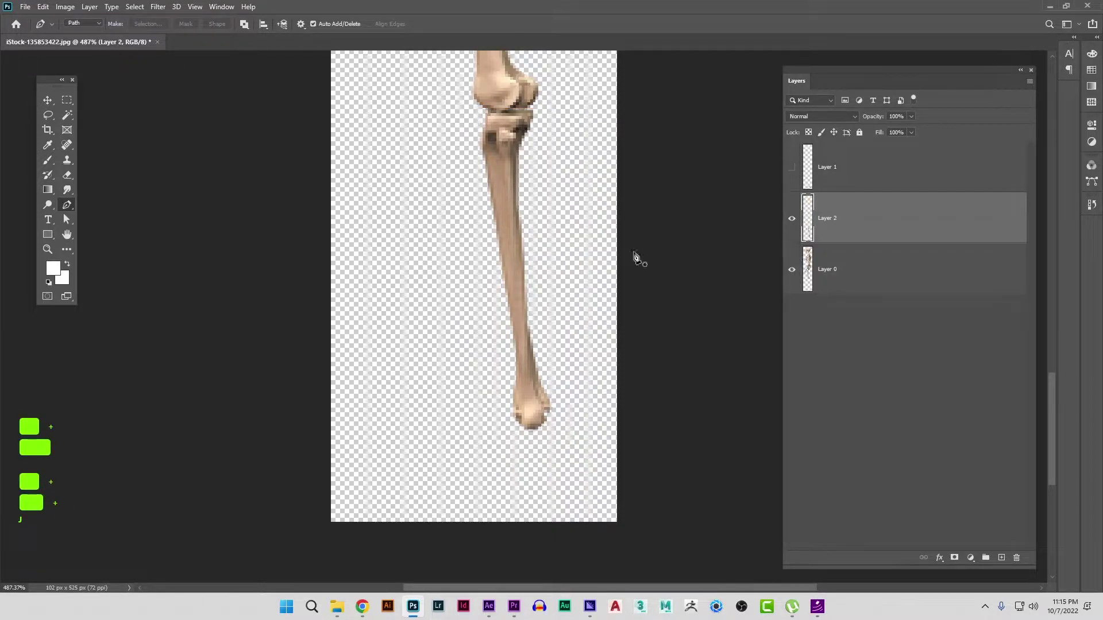
{"action": "left_click", "coordinate": [792, 219]}
- On Layer 0, outline the thigh bone up to its hip ball with the Pen tool and cut it onto a new layer
{"action": "left_click_drag", "start_coordinate": [498, 178], "coordinate": [519, 410]}
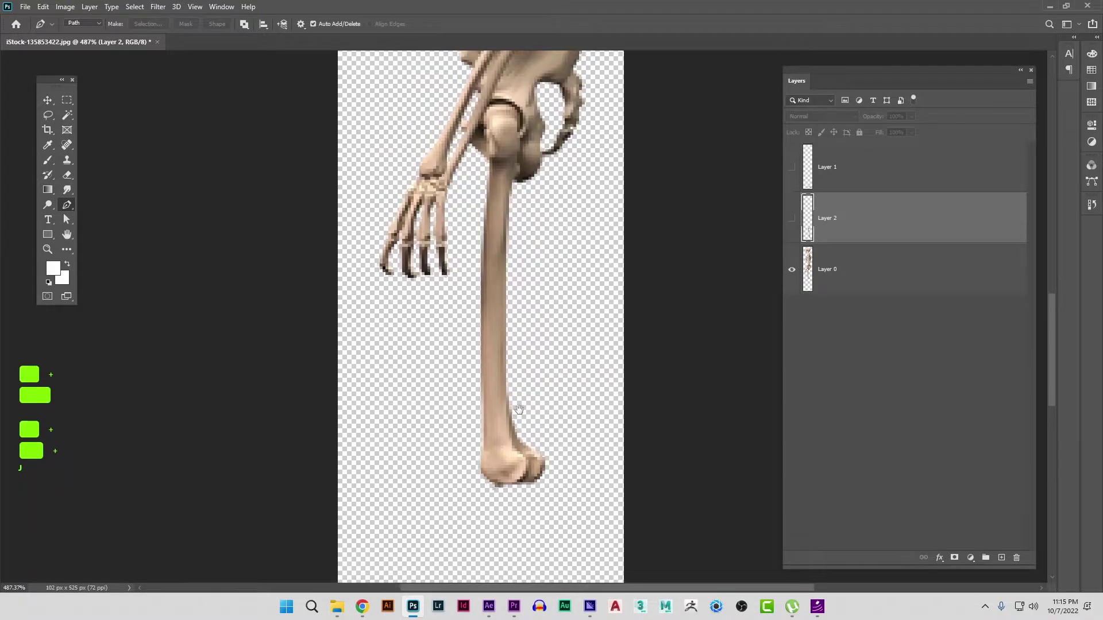
{"action": "left_click", "coordinate": [887, 273]}
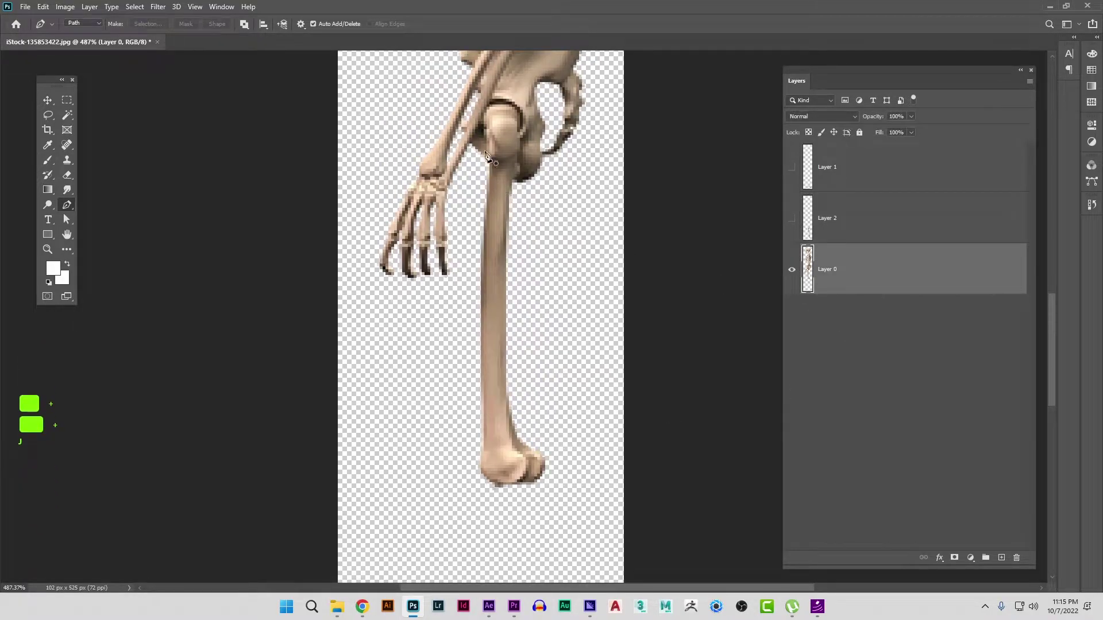
{"action": "left_click_drag", "start_coordinate": [522, 119], "coordinate": [519, 144]}
{"action": "left_click_drag", "start_coordinate": [518, 208], "coordinate": [515, 220]}
{"action": "left_click_drag", "start_coordinate": [531, 264], "coordinate": [534, 274]}
{"action": "left_click_drag", "start_coordinate": [560, 354], "coordinate": [569, 368]}
{"action": "left_click_drag", "start_coordinate": [593, 457], "coordinate": [590, 468]}
{"action": "left_click_drag", "start_coordinate": [560, 516], "coordinate": [542, 518]}
{"action": "left_click_drag", "start_coordinate": [453, 513], "coordinate": [447, 501]}
{"action": "left_click_drag", "start_coordinate": [453, 426], "coordinate": [457, 355]}
{"action": "left_click_drag", "start_coordinate": [458, 185], "coordinate": [460, 177]}
{"action": "left_click", "coordinate": [487, 163]}
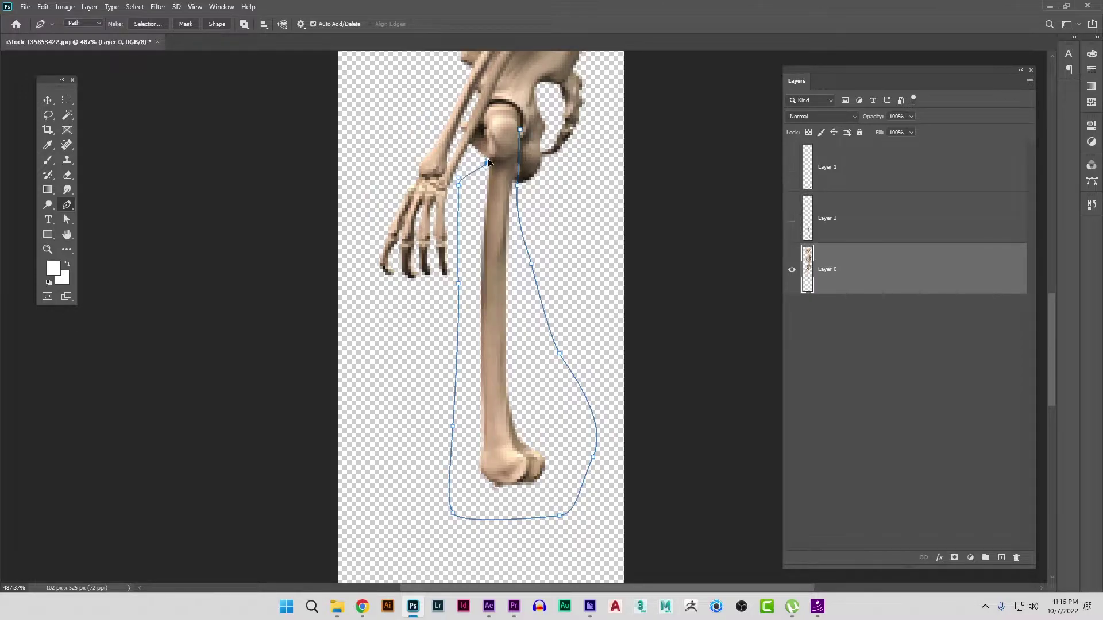
{"action": "left_click_drag", "start_coordinate": [487, 104], "coordinate": [520, 129]}
{"action": "key", "text": "ctrl+Return"}
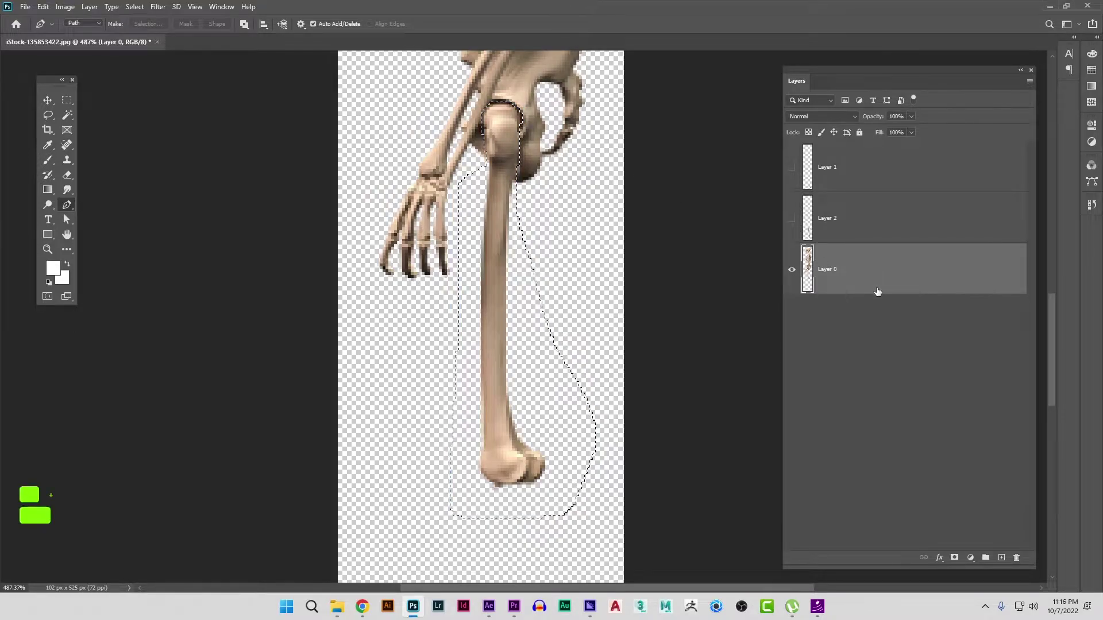
{"action": "key", "text": "ctrl+j"}
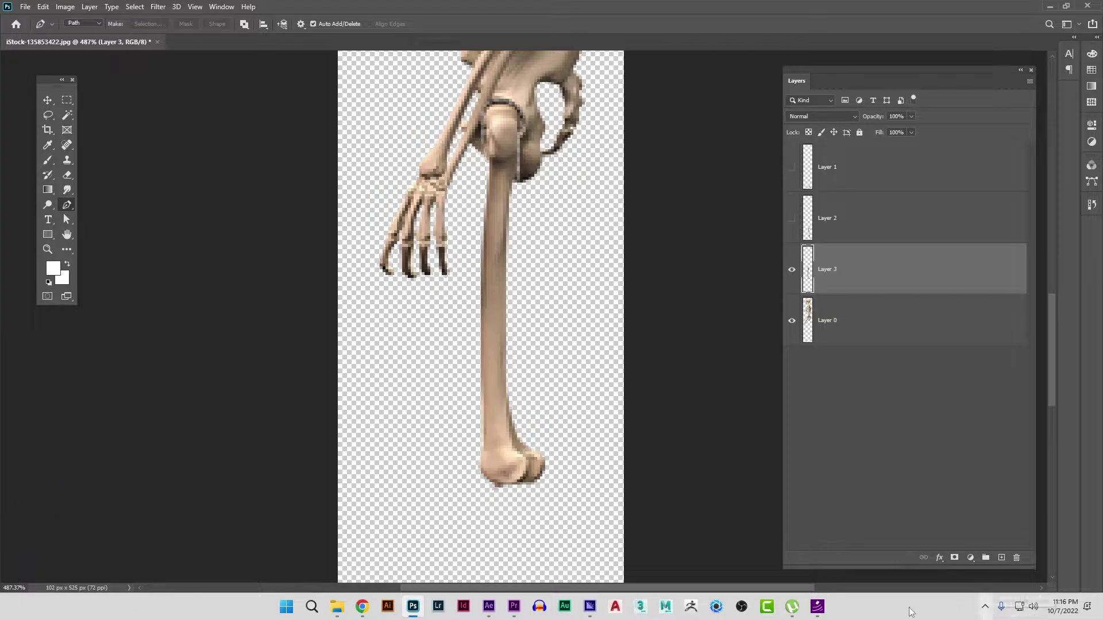
{"action": "left_click", "coordinate": [826, 607]}
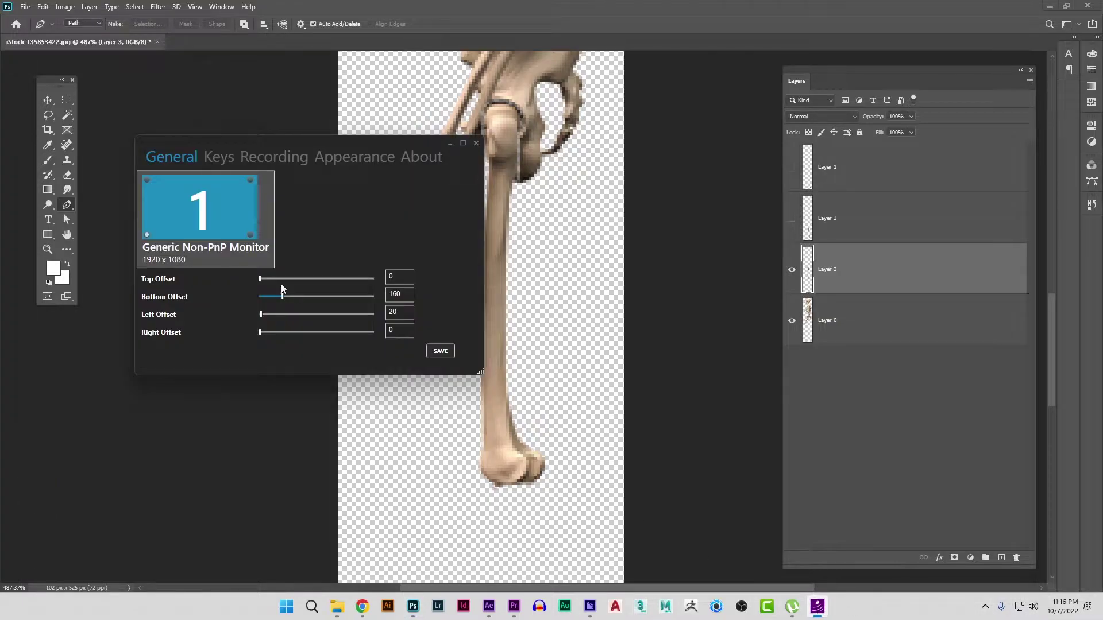
{"action": "left_click", "coordinate": [352, 163]}
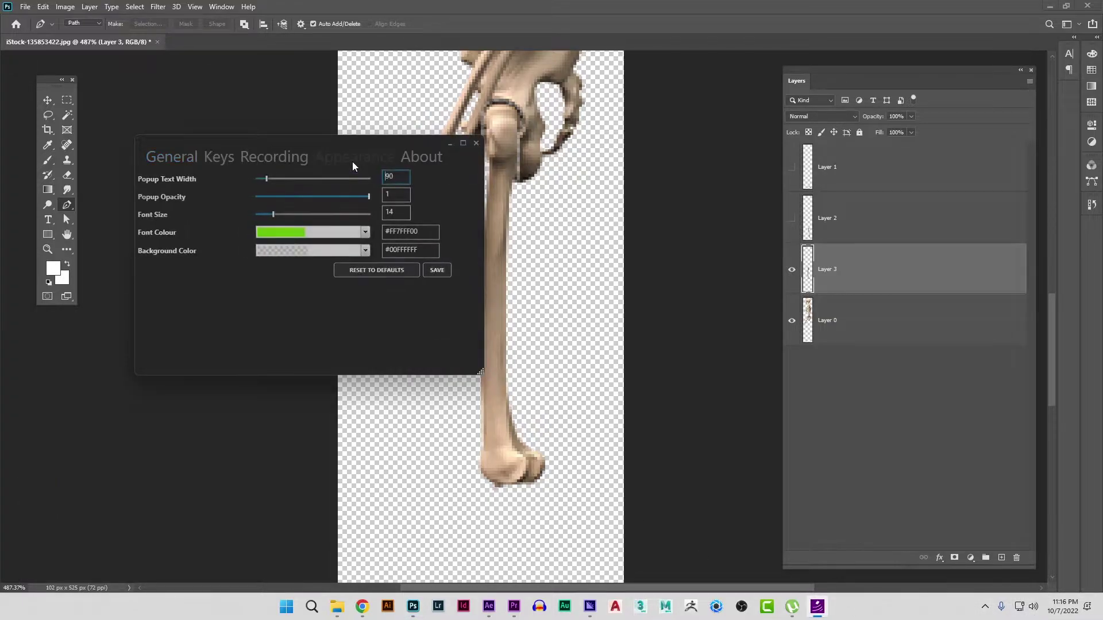
{"action": "left_click", "coordinate": [369, 251]}
{"action": "left_click", "coordinate": [349, 284]}
{"action": "left_click", "coordinate": [441, 270]}
{"action": "left_click", "coordinate": [450, 143]}
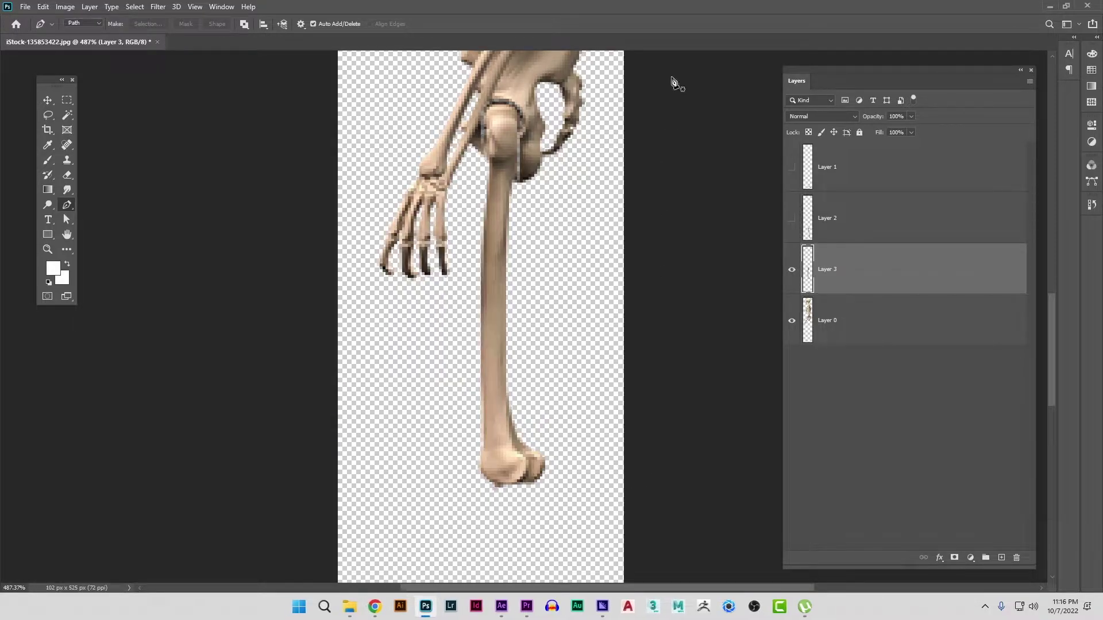
- Reset the foreground and background colours to their defaults and hide Layer 3, which holds the thigh bone
{"action": "key", "text": "a"}
{"action": "key", "text": "s"}
{"action": "key", "text": "d"}
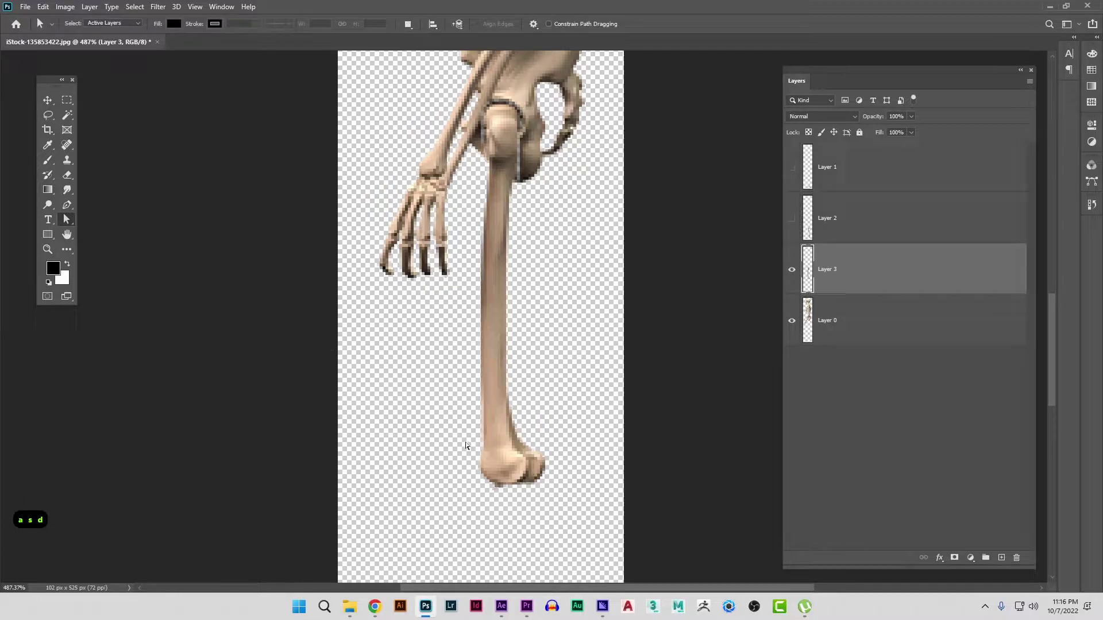
{"action": "left_click", "coordinate": [793, 283]}
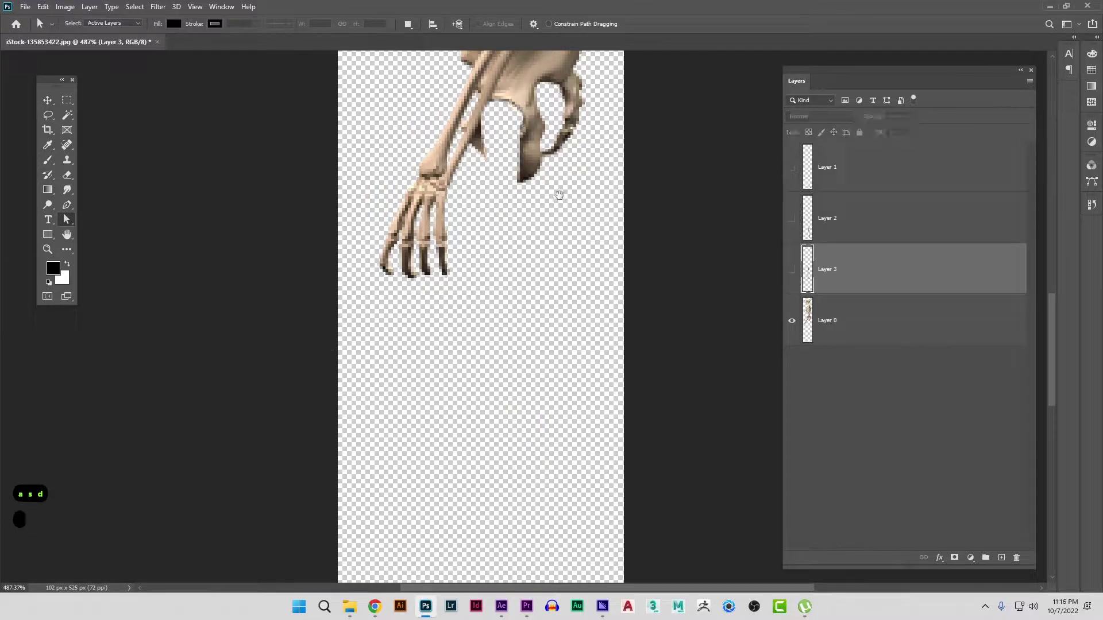
- On Layer 0, draw a loose Pen path around the pelvis, keeping the spine and the hand outside it
{"action": "scroll", "coordinate": [559, 193], "scroll_direction": "up", "scroll_amount": 3}
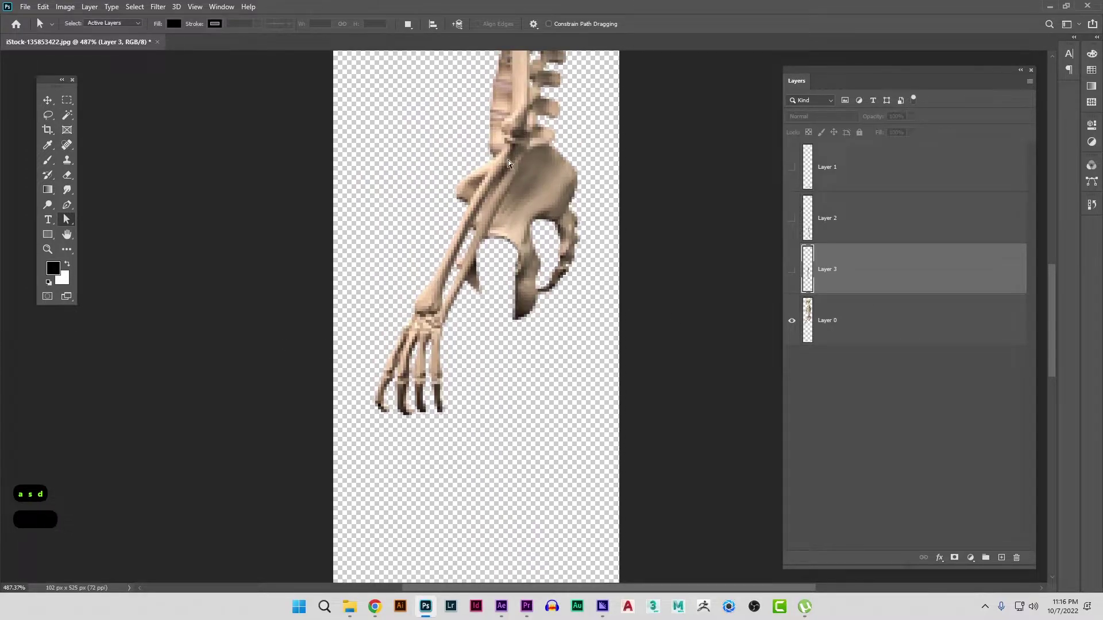
{"action": "left_click", "coordinate": [845, 336]}
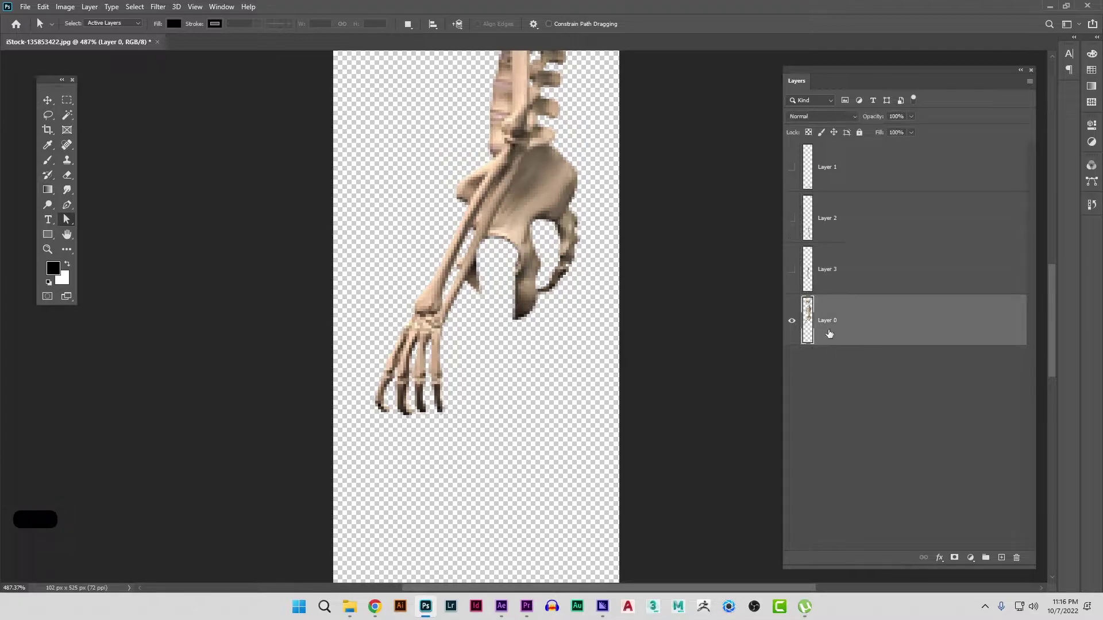
{"action": "left_click", "coordinate": [67, 204]}
{"action": "left_click", "coordinate": [485, 157]}
{"action": "left_click_drag", "start_coordinate": [576, 147], "coordinate": [617, 163]}
{"action": "left_click_drag", "start_coordinate": [608, 235], "coordinate": [609, 253]}
{"action": "left_click", "coordinate": [588, 315]}
{"action": "left_click", "coordinate": [530, 336]}
{"action": "left_click", "coordinate": [460, 300]}
{"action": "left_click_drag", "start_coordinate": [429, 253], "coordinate": [406, 231]}
{"action": "left_click", "coordinate": [436, 180]}
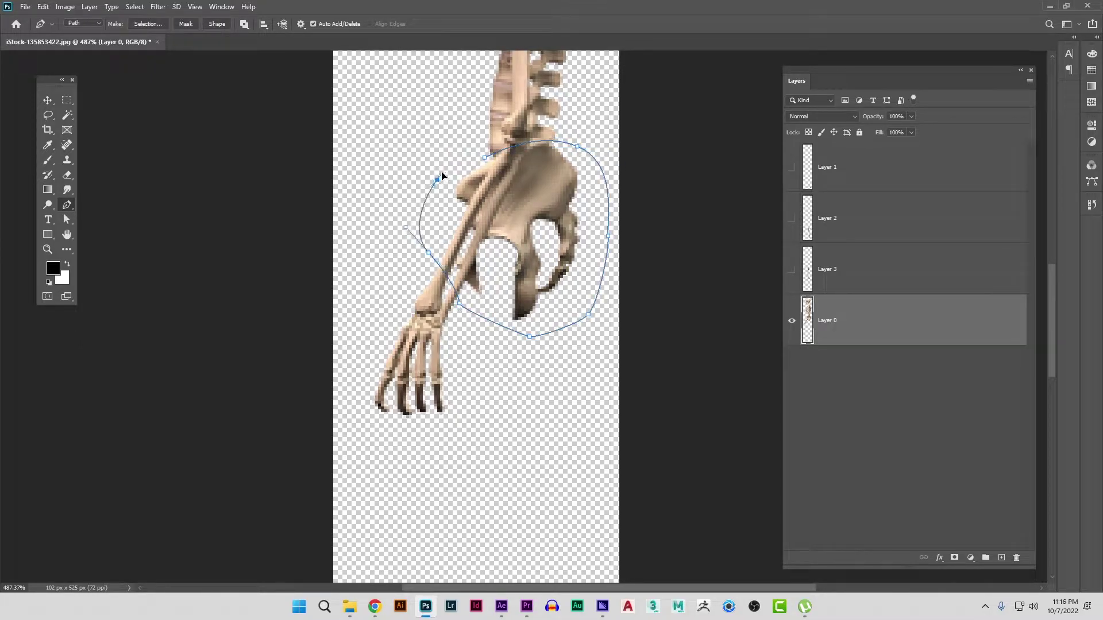
- Convert the pelvis path to a selection, cut the pelvis onto a new layer and delete the remaining Layer 0
{"action": "key", "text": "ctrl+Return"}
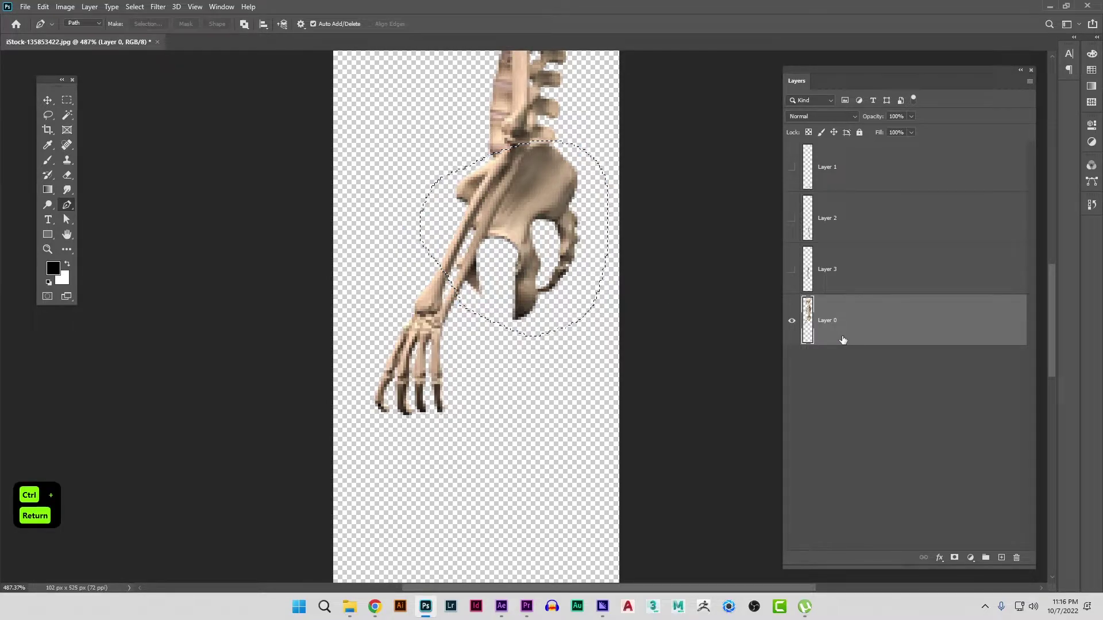
{"action": "key", "text": "ctrl+shift+j"}
{"action": "left_click", "coordinate": [915, 376]}
{"action": "key", "text": "Delete"}
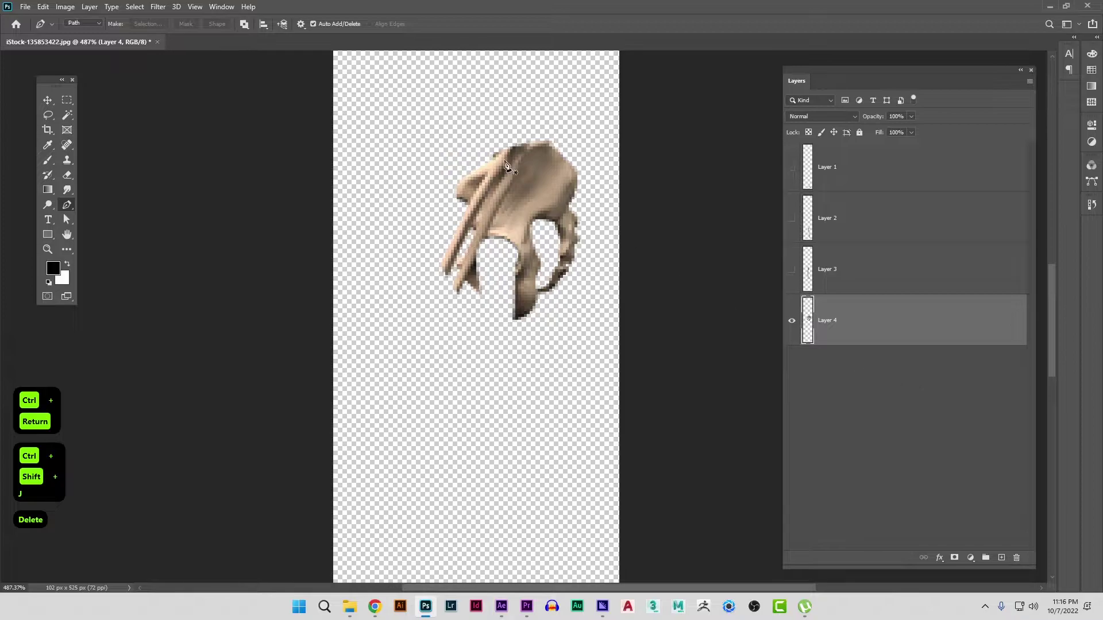
- Add an empty layer above the pelvis layer and set the Clone Stamp to sample All Layers
{"action": "key", "text": "z"}
{"action": "left_click_drag", "start_coordinate": [511, 196], "coordinate": [524, 201]}
{"action": "left_click", "coordinate": [524, 201], "text": "alt"}
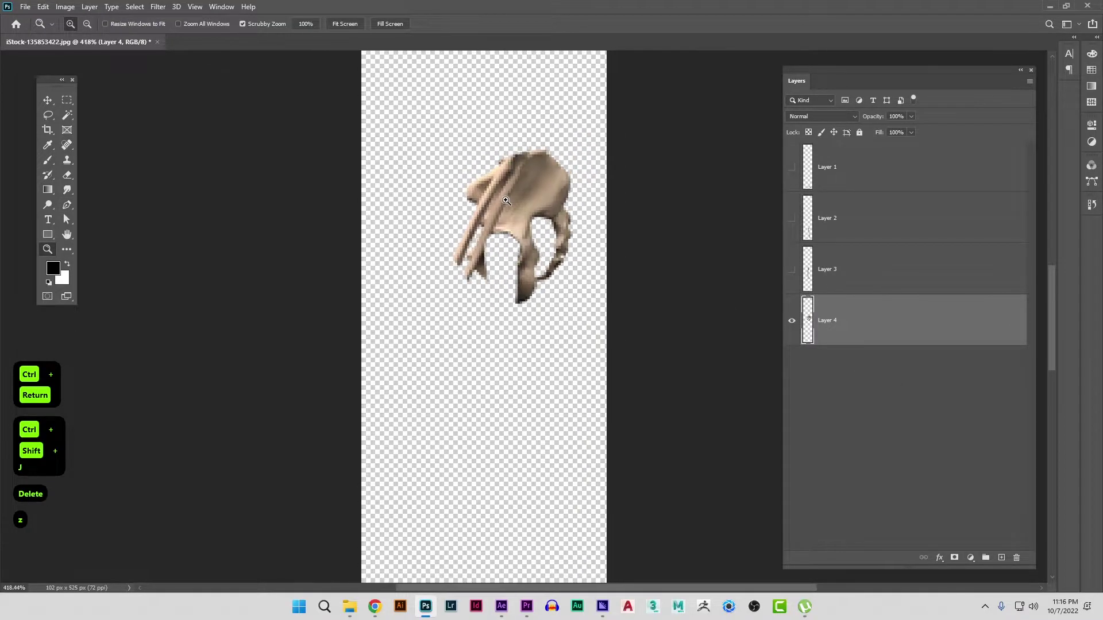
{"action": "left_click", "coordinate": [1002, 560]}
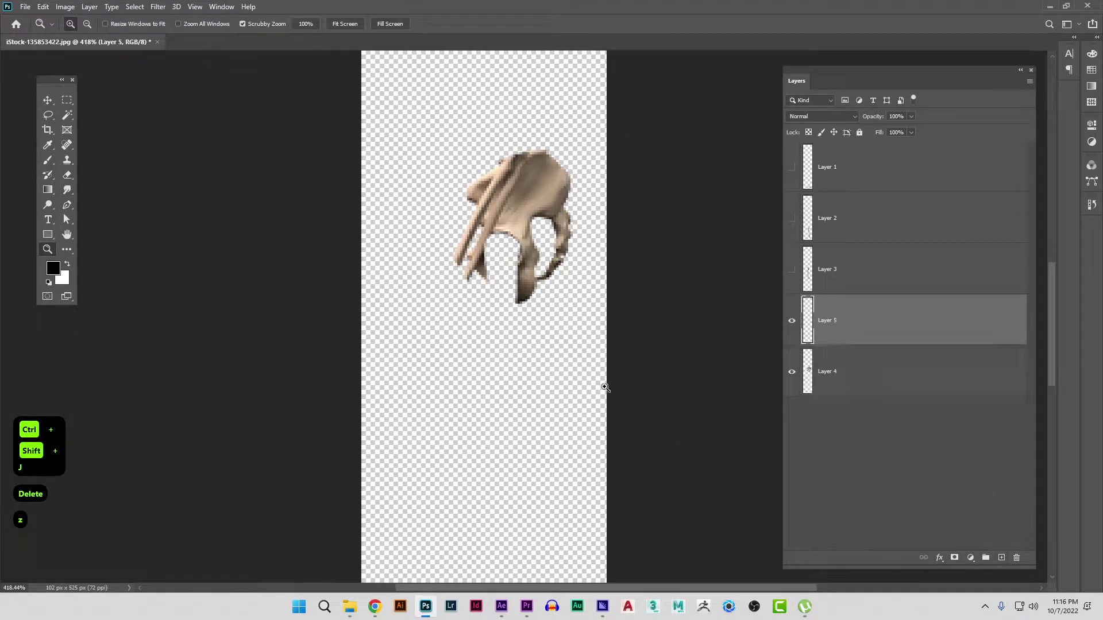
{"action": "key", "text": "s"}
{"action": "left_click_drag", "start_coordinate": [440, 238], "coordinate": [60, 237]}
{"action": "left_click_drag", "start_coordinate": [441, 263], "coordinate": [21, 263]}
{"action": "left_click_drag", "start_coordinate": [499, 256], "coordinate": [105, 256]}
{"action": "left_click_drag", "start_coordinate": [537, 252], "coordinate": [173, 236]}
{"action": "left_click_drag", "start_coordinate": [527, 235], "coordinate": [201, 236]}
{"action": "mouse_move", "coordinate": [453, 231]}
{"action": "left_mouse_down"}
{"action": "mouse_move", "coordinate": [389, 241]}
{"action": "mouse_move", "coordinate": [382, 307]}
{"action": "mouse_move", "coordinate": [394, 426]}
{"action": "mouse_move", "coordinate": [400, 214]}
{"action": "mouse_move", "coordinate": [386, 210]}
{"action": "left_mouse_up"}
{"action": "left_click", "coordinate": [497, 24]}
{"action": "left_click", "coordinate": [498, 46]}
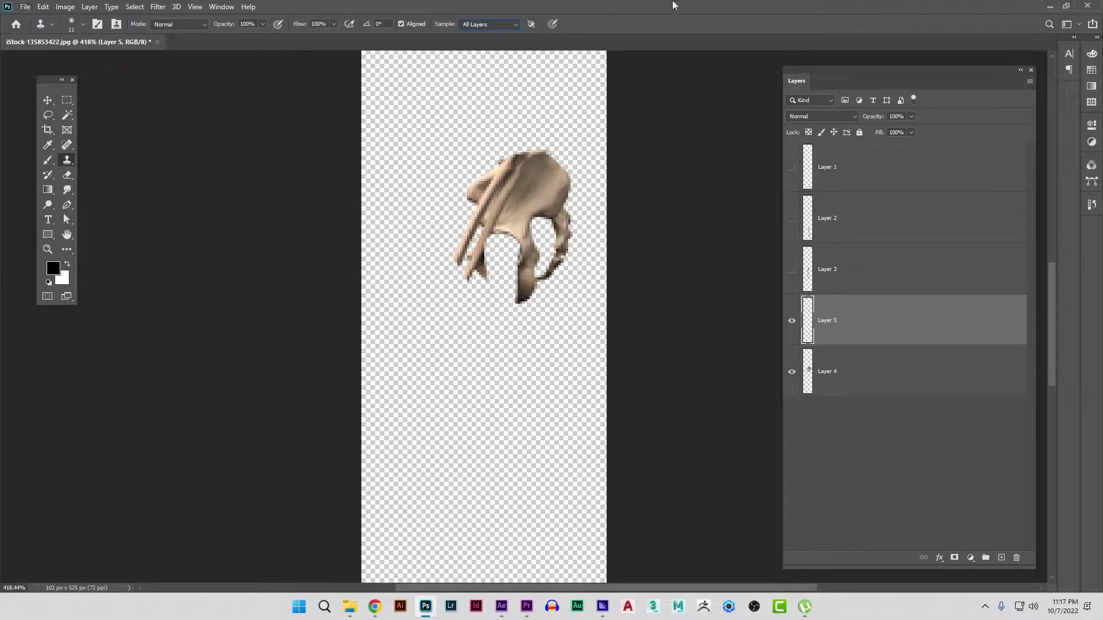
- On Layer 5, clone pelvis bone texture over the forearm bones that cross the front of the pelvis
{"action": "left_click", "coordinate": [638, 136]}
{"action": "left_click", "coordinate": [551, 233]}
{"action": "mouse_move", "coordinate": [518, 193]}
{"action": "left_mouse_down"}
{"action": "mouse_move", "coordinate": [515, 180]}
{"action": "mouse_move", "coordinate": [494, 210]}
{"action": "mouse_move", "coordinate": [505, 184]}
{"action": "mouse_move", "coordinate": [497, 216]}
{"action": "mouse_move", "coordinate": [543, 186]}
{"action": "mouse_move", "coordinate": [500, 178]}
{"action": "mouse_move", "coordinate": [511, 172]}
{"action": "mouse_move", "coordinate": [487, 199]}
{"action": "mouse_move", "coordinate": [507, 195]}
{"action": "left_mouse_up"}
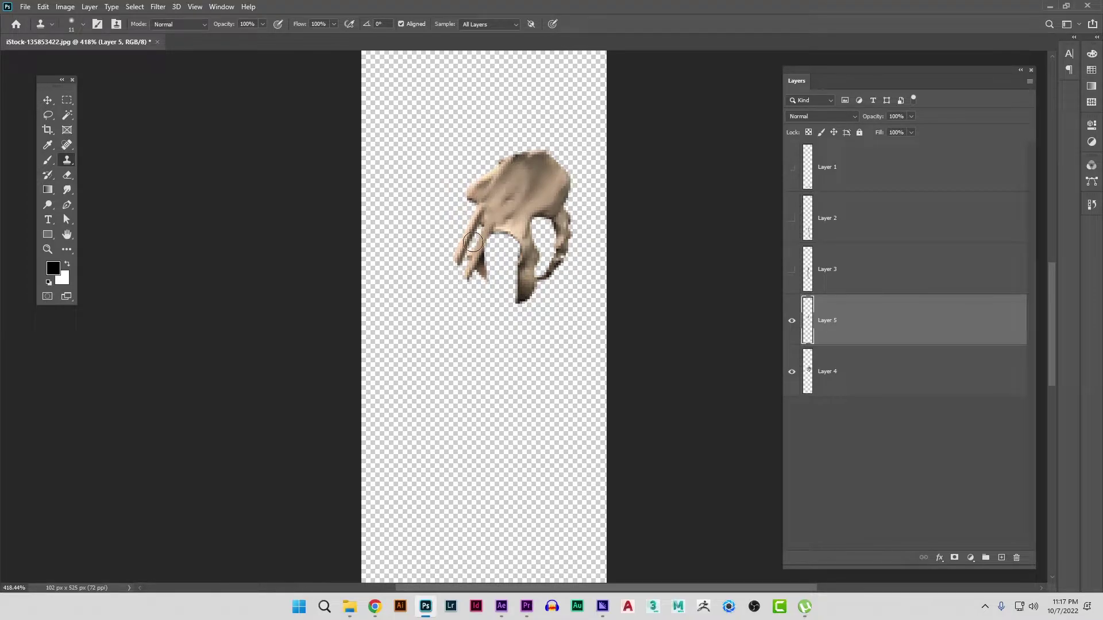
- On Layer 4, erase the leftover forearm bones beside the pelvis with an eraser about 10 px wide
{"action": "key", "text": "e"}
{"action": "left_click", "coordinate": [457, 221]}
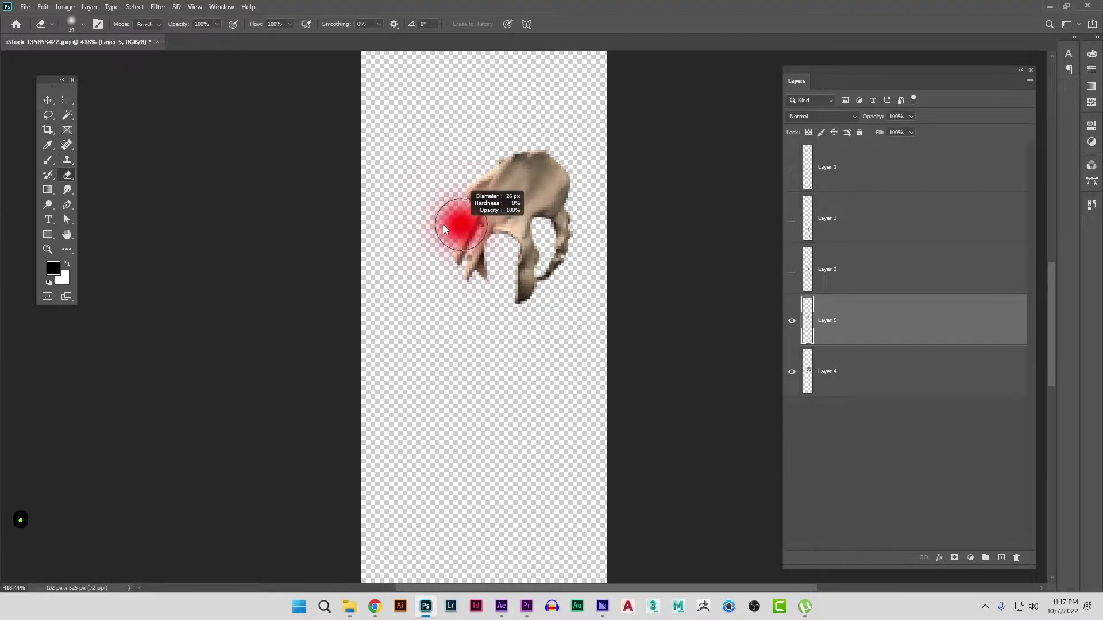
{"action": "left_click", "coordinate": [864, 374]}
{"action": "mouse_move", "coordinate": [464, 231]}
{"action": "left_mouse_down"}
{"action": "mouse_move", "coordinate": [457, 242]}
{"action": "mouse_move", "coordinate": [468, 216]}
{"action": "mouse_move", "coordinate": [440, 276]}
{"action": "mouse_move", "coordinate": [461, 279]}
{"action": "left_mouse_up"}
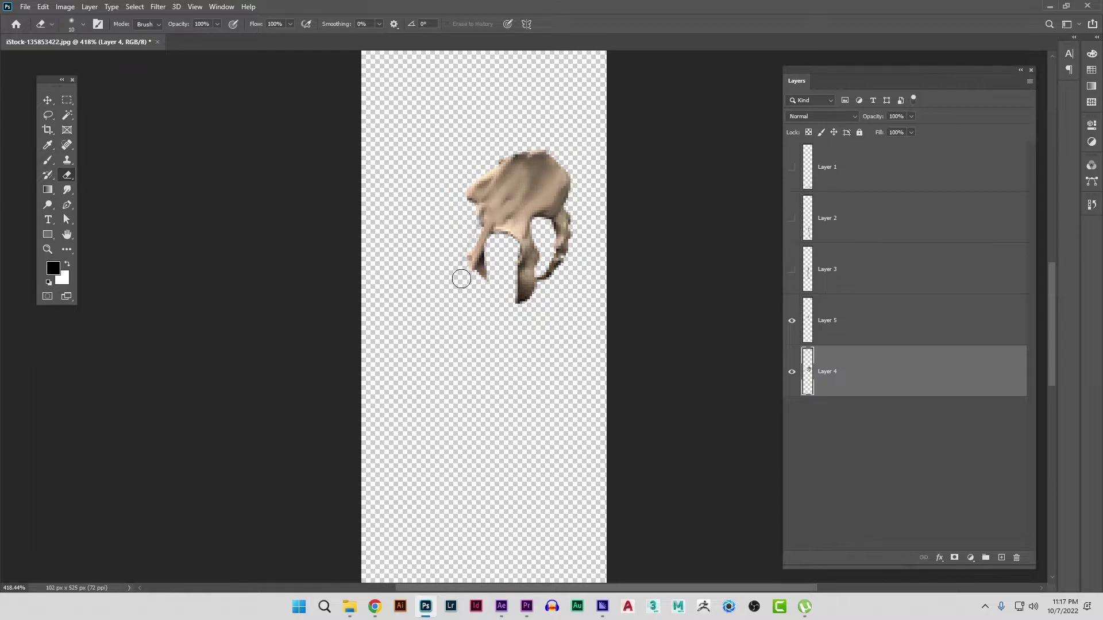
- Merge Layer 5 with Layer 4 and rename the merged layer "pelvis"
{"action": "key", "text": "v"}
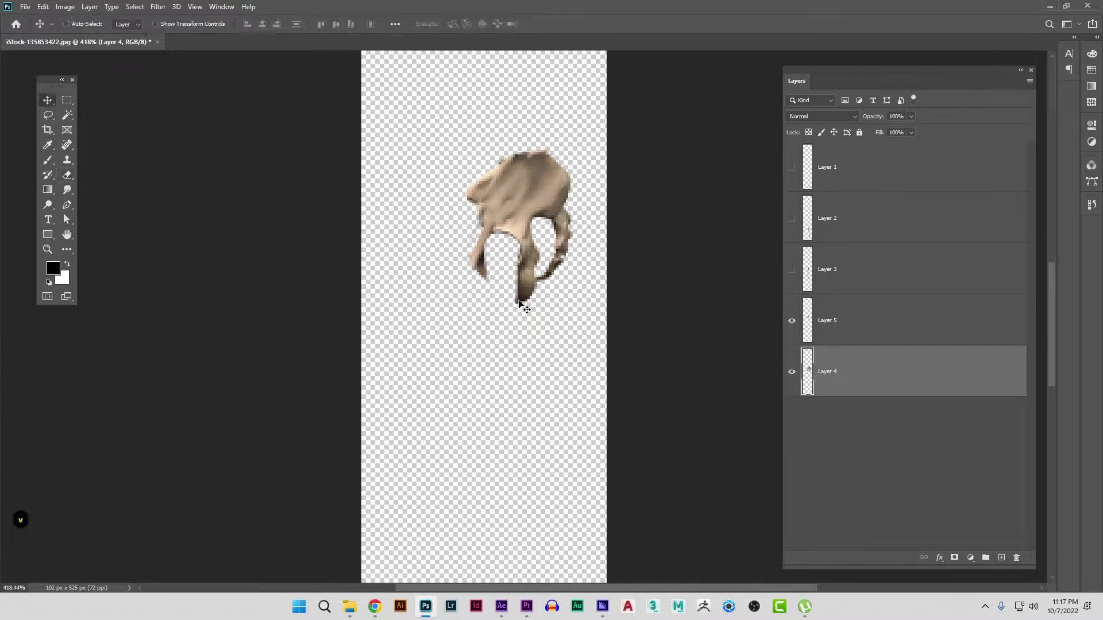
{"action": "left_click", "coordinate": [860, 323], "text": "shift"}
{"action": "key", "text": "ctrl+e"}
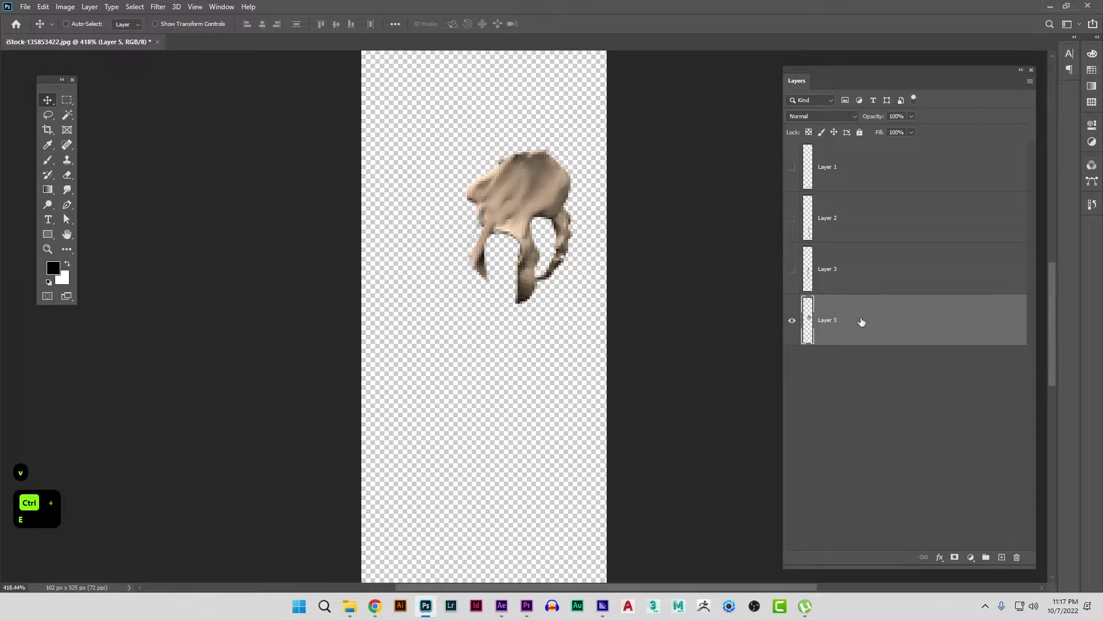
{"action": "double_click", "coordinate": [829, 322]}
{"action": "type", "text": "pelvis"}
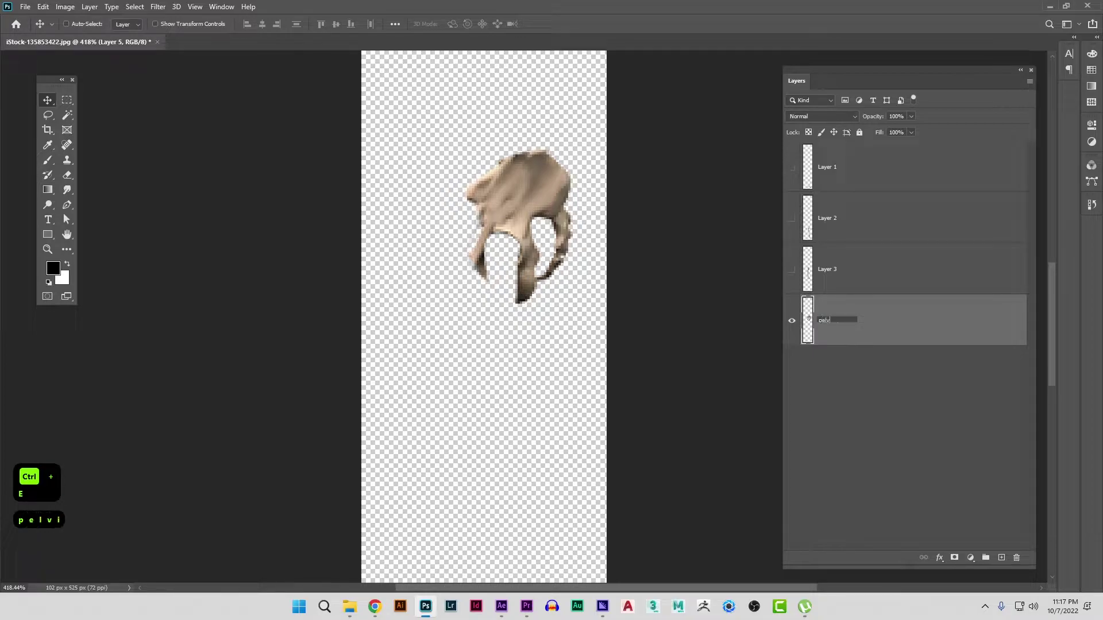
{"action": "key", "text": "Return"}
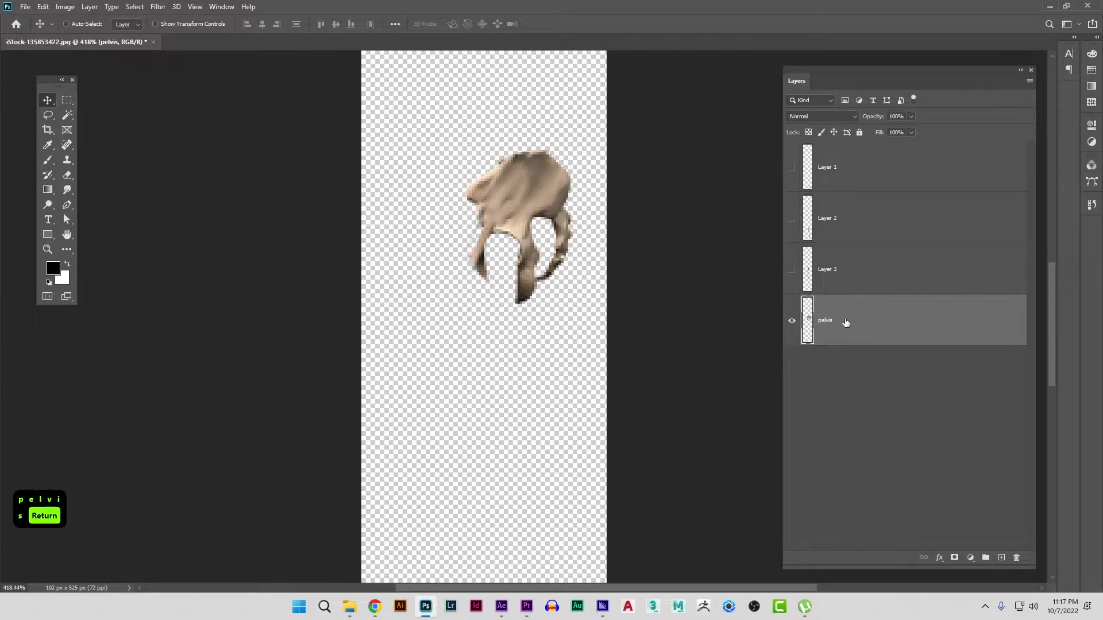
- Show Layer 3 and rename it "thigh"
{"action": "left_click", "coordinate": [792, 270]}
{"action": "double_click", "coordinate": [828, 277]}
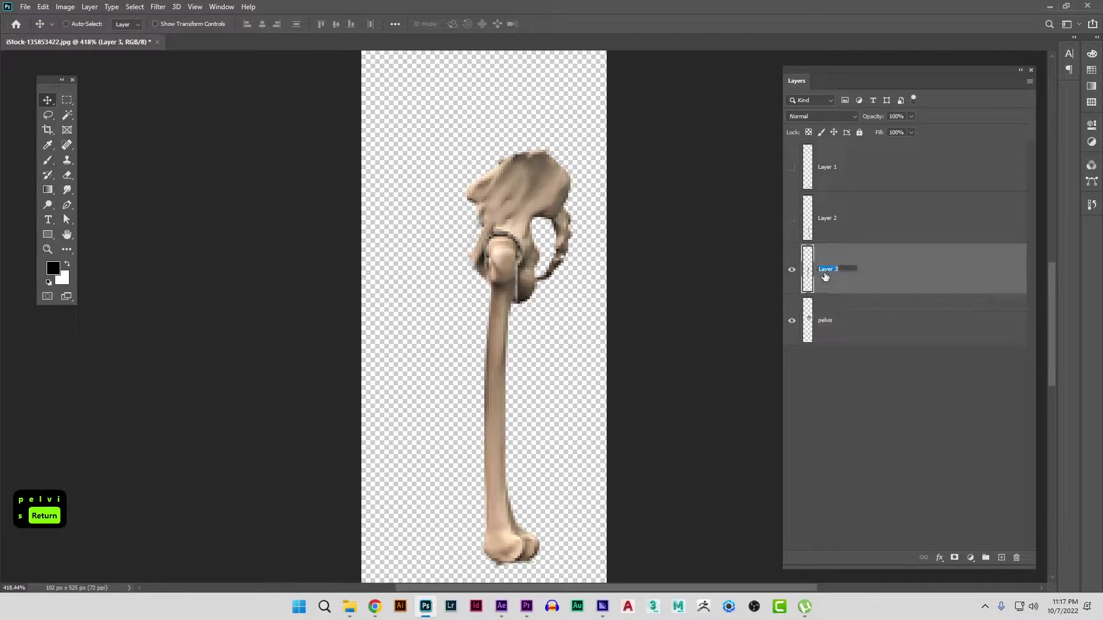
{"action": "type", "text": "thigh"}
{"action": "key", "text": "Return"}
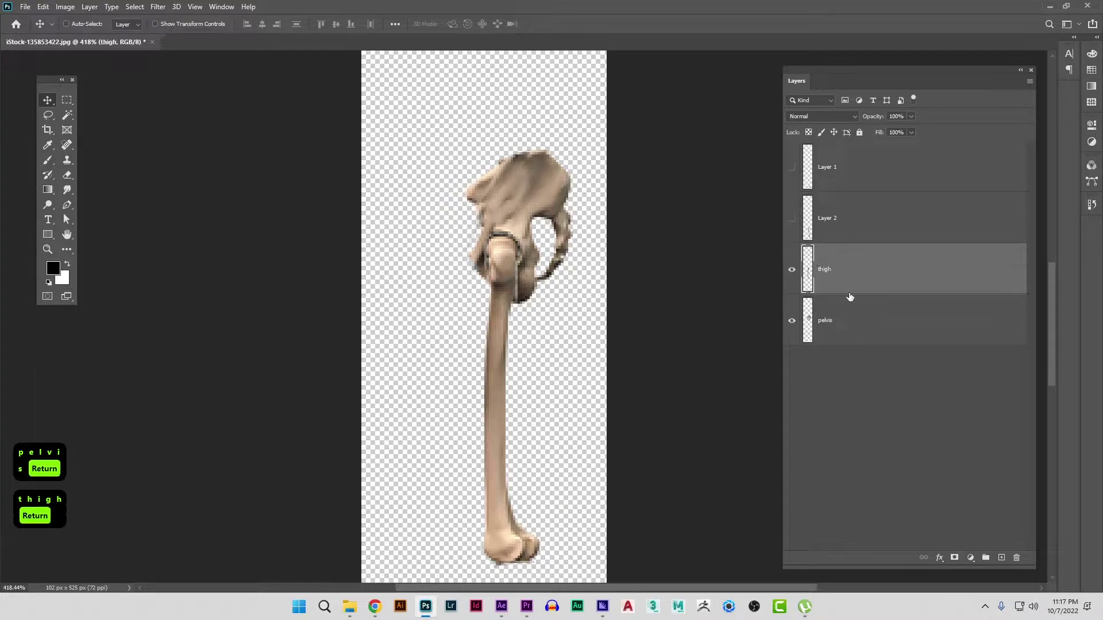
- Show Layer 2, which holds the lower leg bone, and rename it "calf"
{"action": "left_click", "coordinate": [792, 218]}
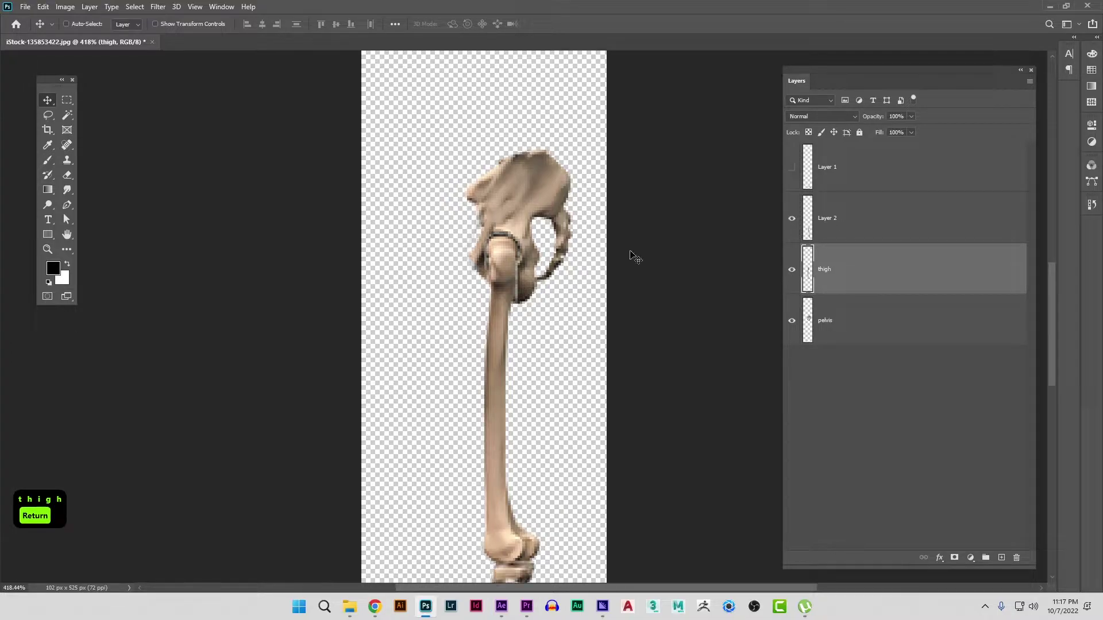
{"action": "scroll", "coordinate": [549, 350], "scroll_direction": "down", "scroll_amount": 2}
{"action": "scroll", "coordinate": [549, 353], "scroll_direction": "down", "scroll_amount": 3}
{"action": "double_click", "coordinate": [828, 219]}
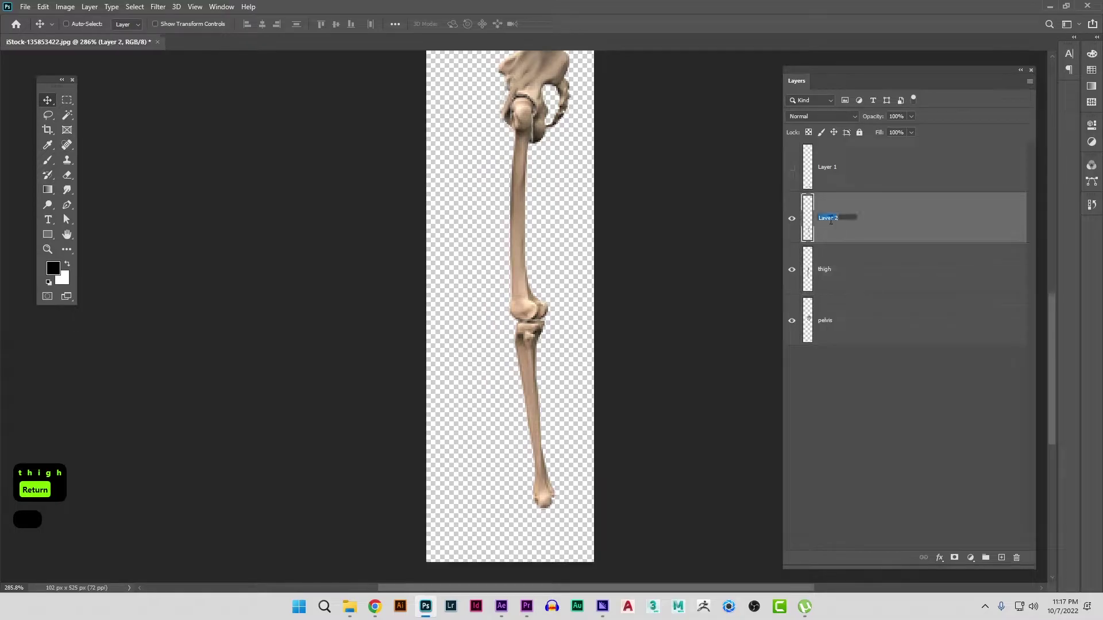
{"action": "type", "text": "calf"}
{"action": "key", "text": "Return"}
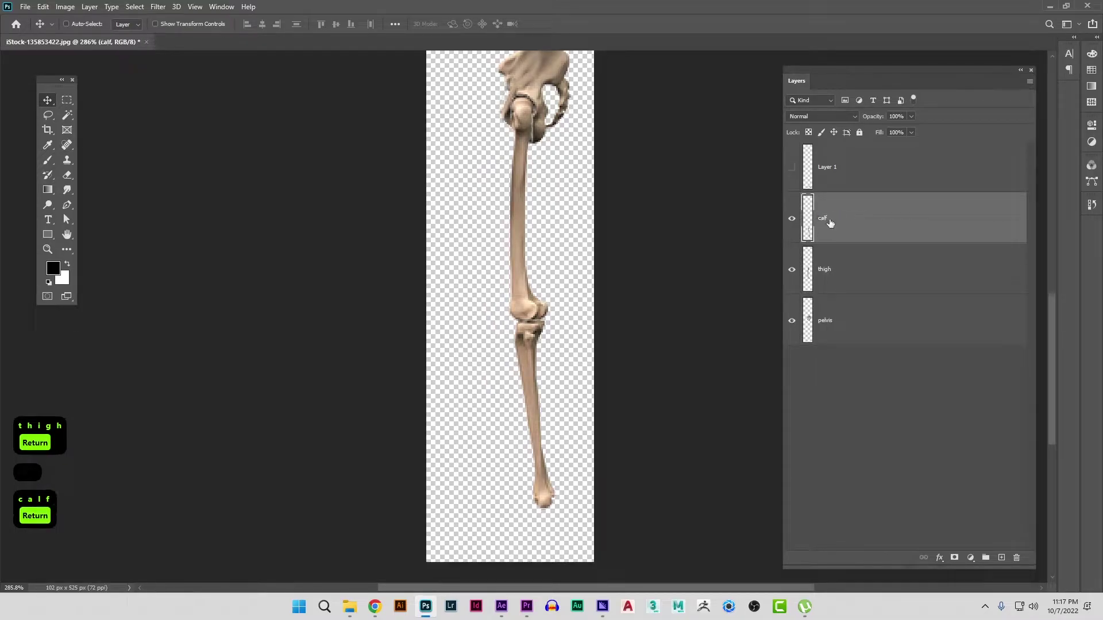
- Show Layer 1, which holds the foot, and rename it "fppt"
{"action": "left_click", "coordinate": [791, 166]}
{"action": "double_click", "coordinate": [834, 167]}
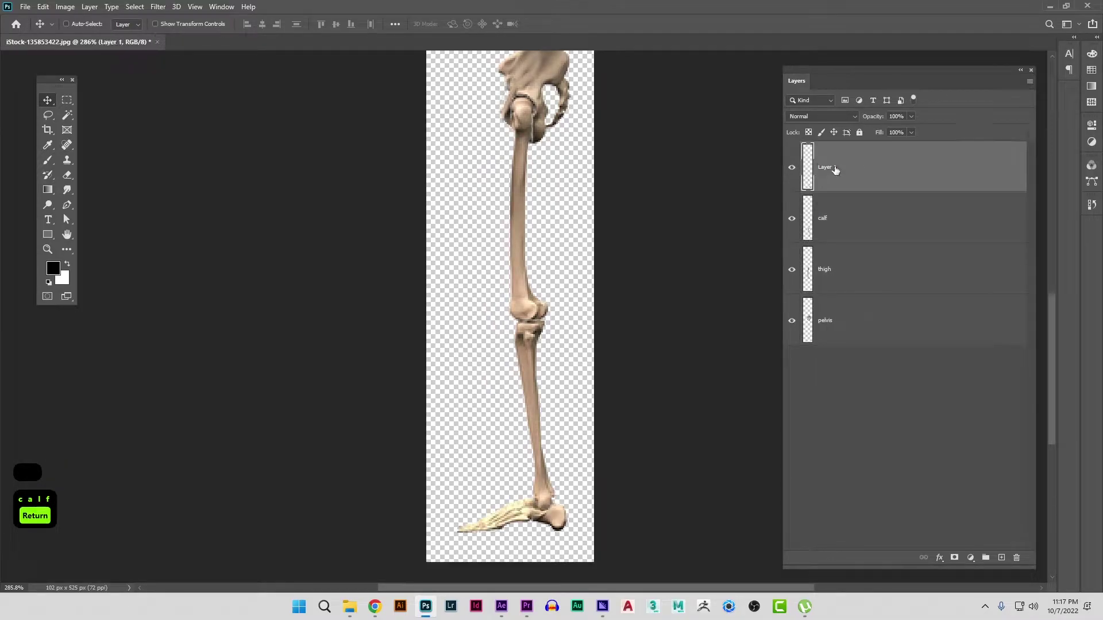
{"action": "type", "text": "fppt"}
{"action": "key", "text": "Return"}
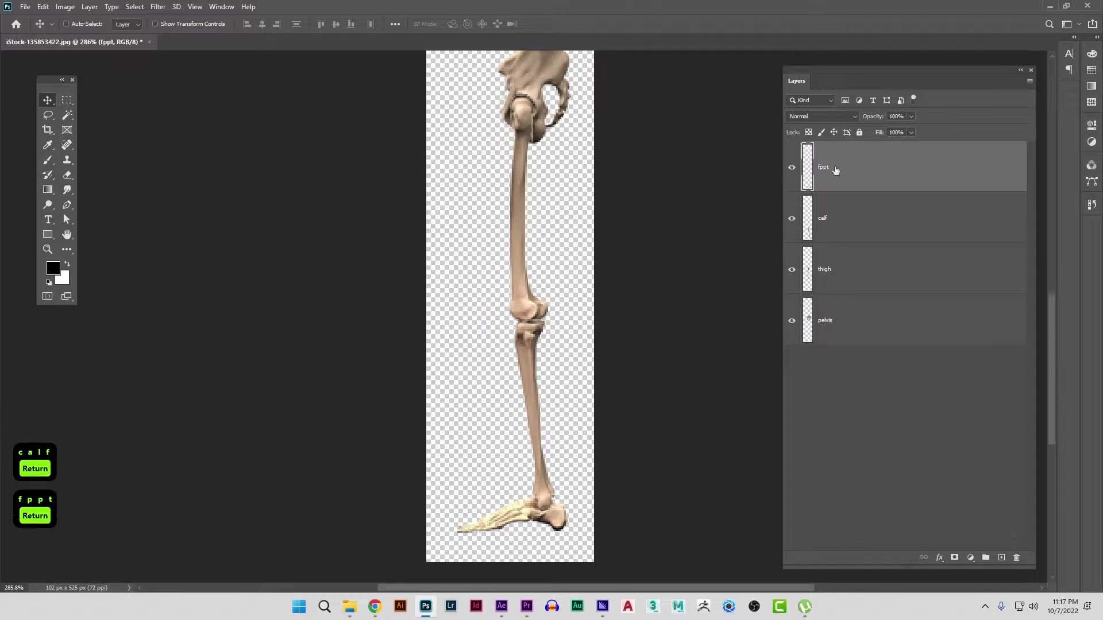
{"action": "left_click", "coordinate": [833, 132]}
- Load the combined outlines of the fppt, calf, thigh and pelvis layers as one selection
{"action": "key", "text": "z"}
{"action": "left_click_drag", "start_coordinate": [557, 195], "coordinate": [535, 224]}
{"action": "key", "text": "v"}
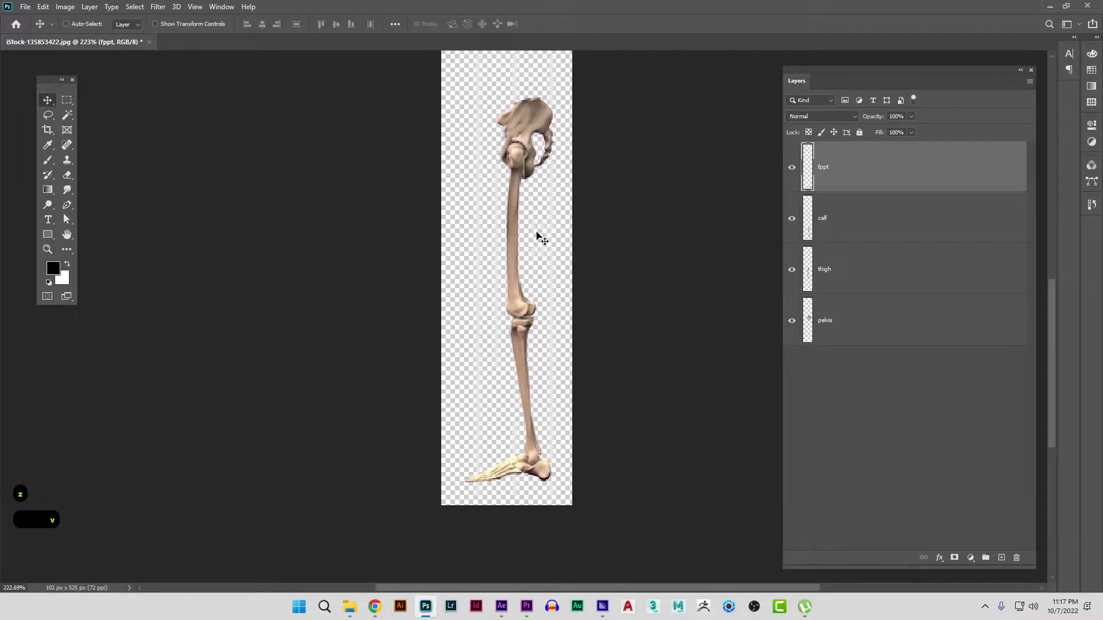
{"action": "key", "text": "ctrl"}
{"action": "left_click", "coordinate": [809, 175], "text": "ctrl"}
{"action": "left_click", "coordinate": [808, 227], "text": "ctrl+shift"}
{"action": "left_click", "coordinate": [812, 269], "text": "ctrl+shift"}
{"action": "left_click", "coordinate": [807, 320], "text": "ctrl+shift"}
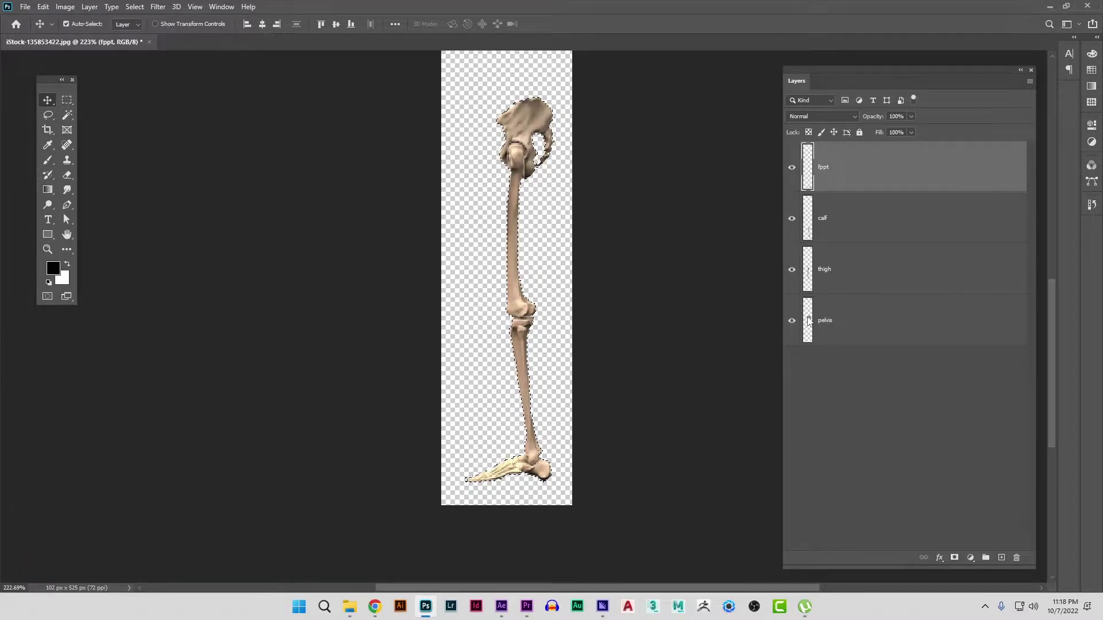
- Crop the canvas to the selected leg bones and deselect
{"action": "left_click", "coordinate": [65, 6]}
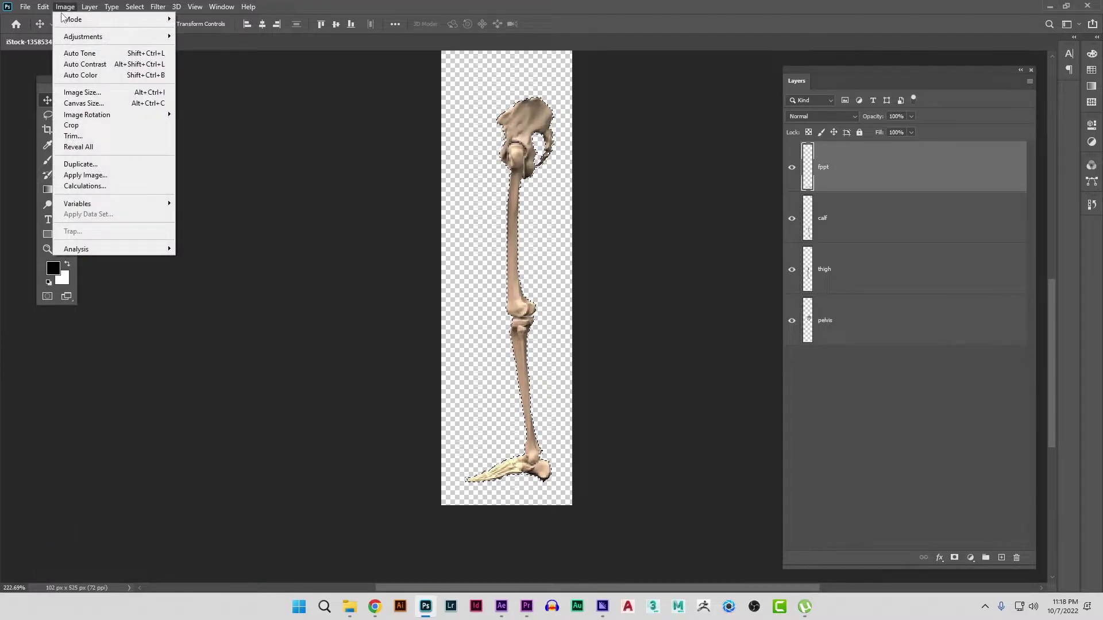
{"action": "left_click", "coordinate": [89, 126]}
{"action": "key", "text": "ctrl+d"}
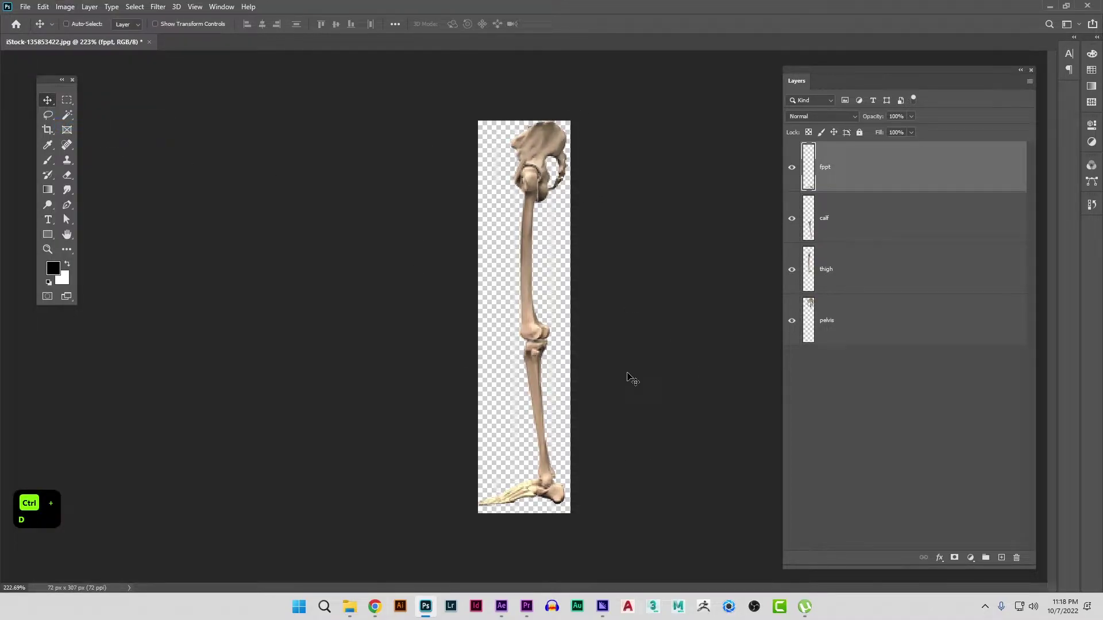
- Save the document to the Desktop as a layered Photoshop file named "leg"
{"action": "key", "text": "ctrl+s"}
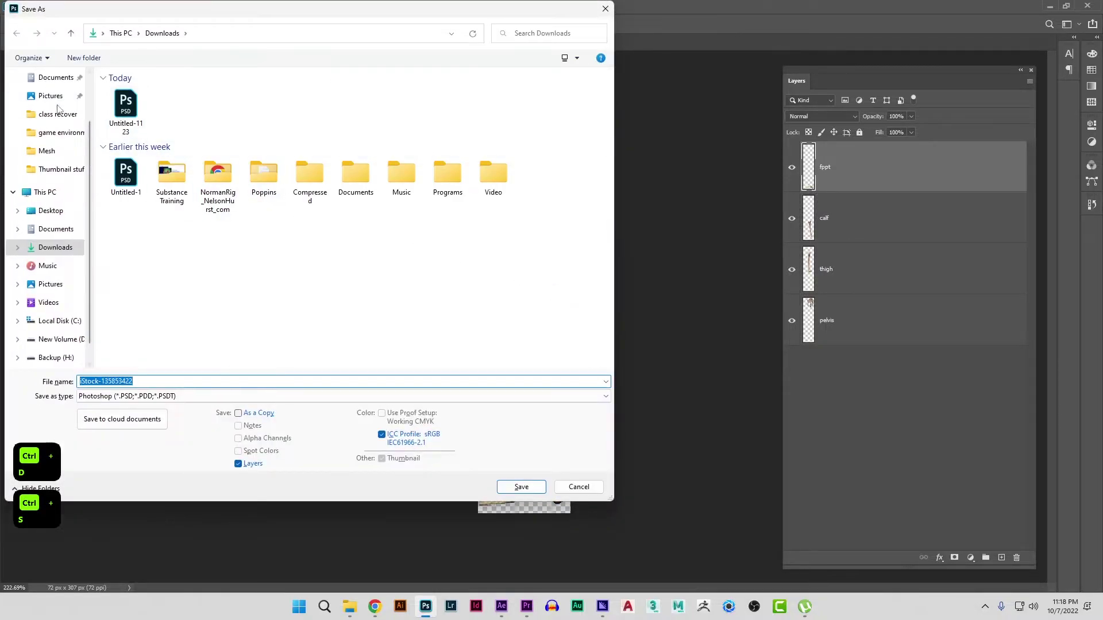
{"action": "scroll", "coordinate": [55, 99], "scroll_direction": "up", "scroll_amount": 2}
{"action": "left_click", "coordinate": [50, 100]}
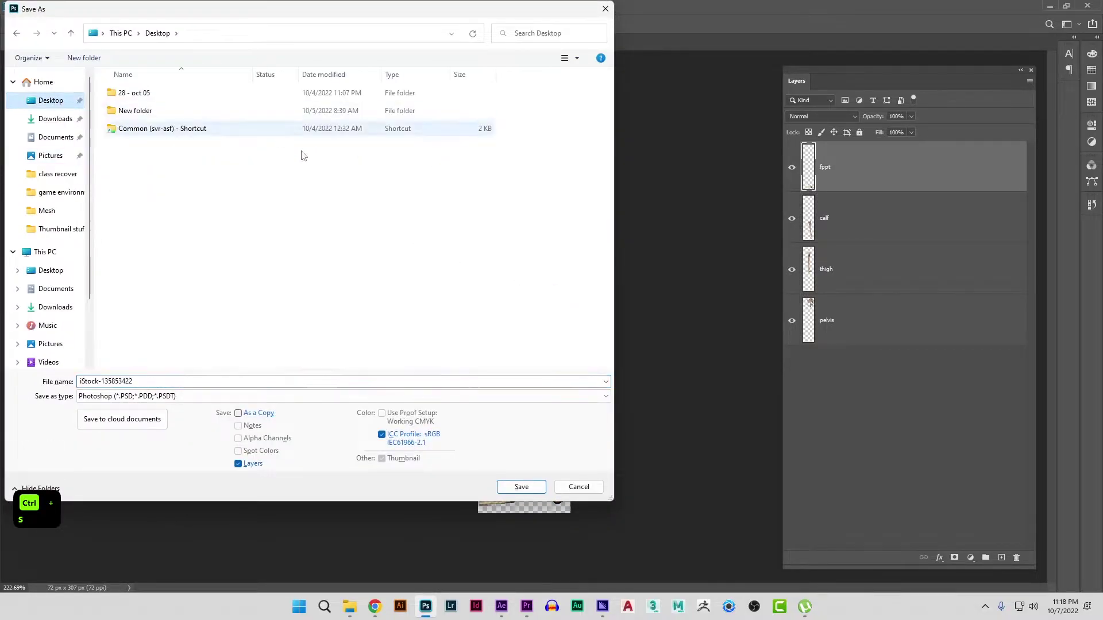
{"action": "left_click", "coordinate": [162, 380]}
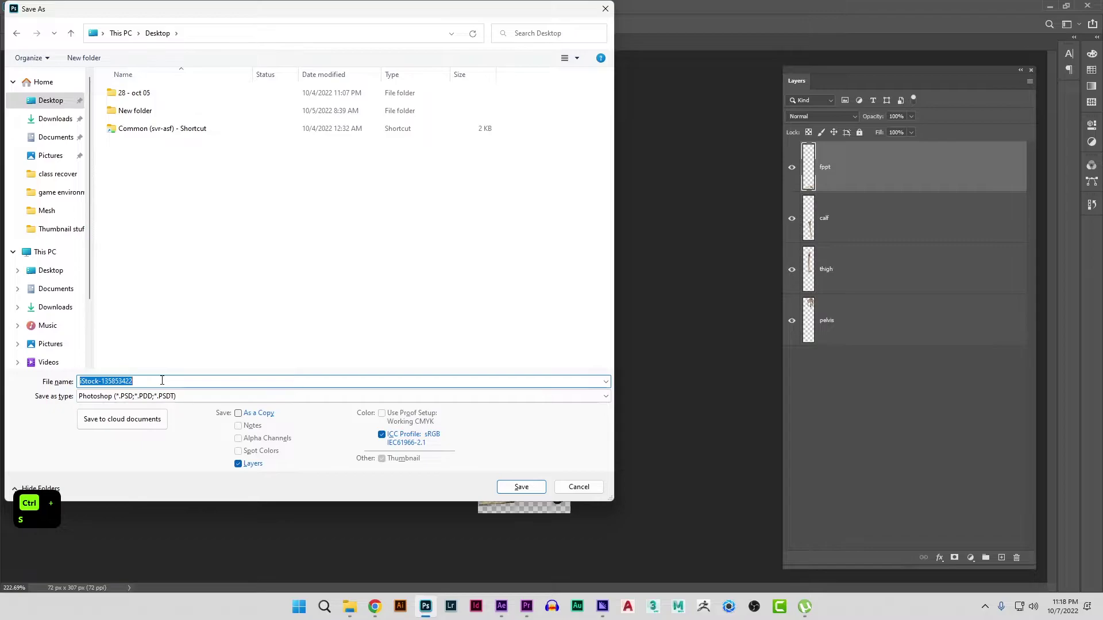
{"action": "type", "text": "leg"}
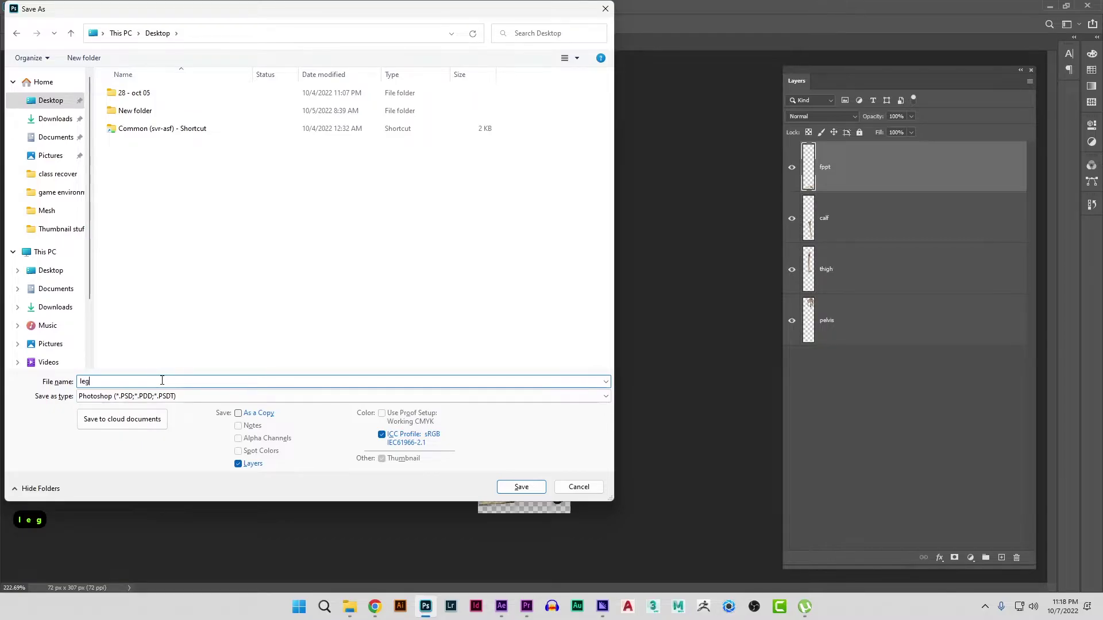
{"action": "key", "text": "Return"}
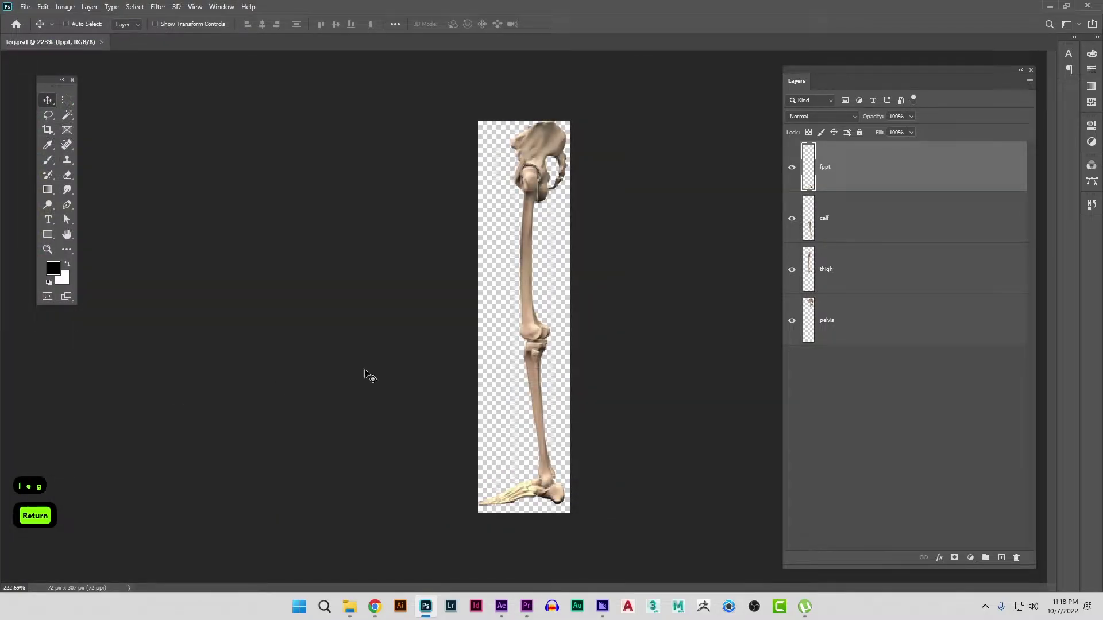
- Minimize the open windows and move the leg file to the lower middle of the desktop, above the taskbar
{"action": "left_click", "coordinate": [1050, 6]}
{"action": "left_click", "coordinate": [1044, 5]}
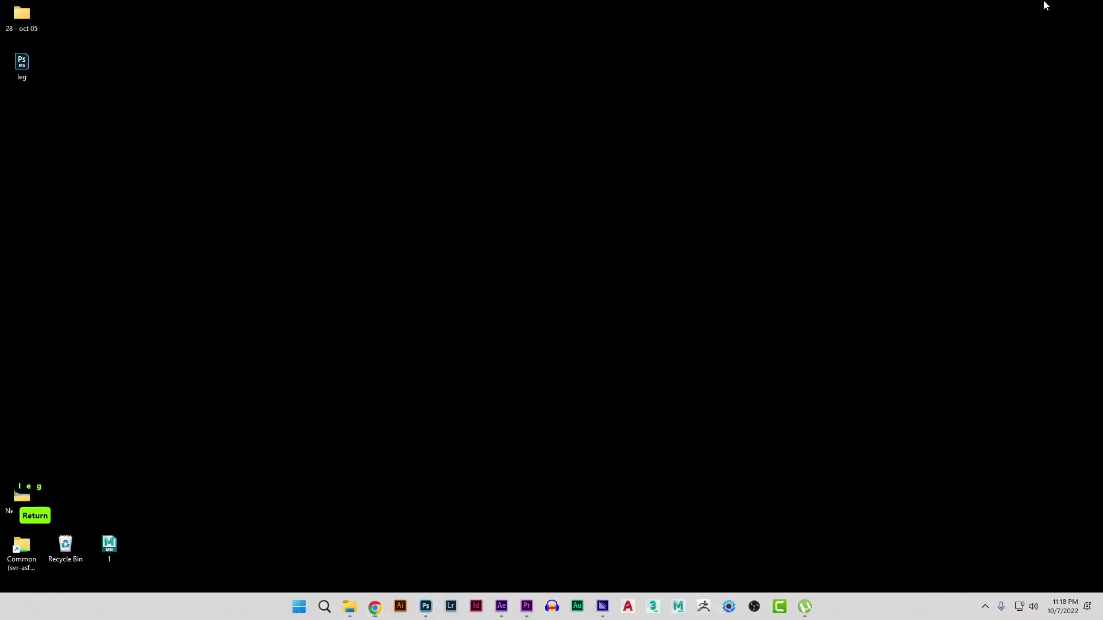
{"action": "left_click_drag", "start_coordinate": [21, 64], "coordinate": [547, 508]}
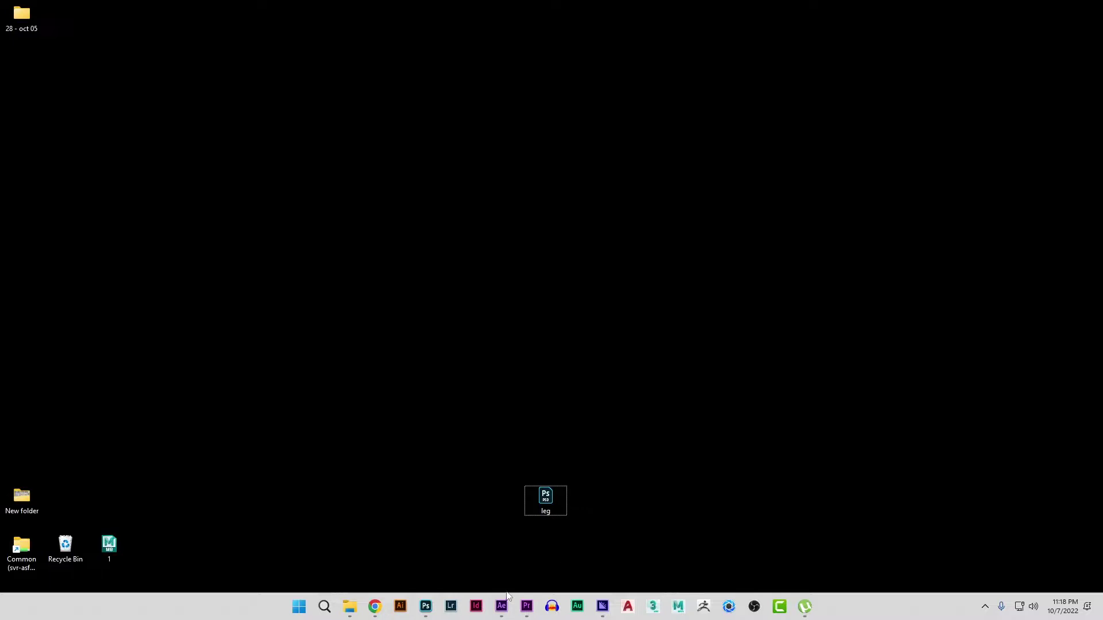
- Switch to After Effects and check which script panels are available in it
{"action": "left_click", "coordinate": [502, 604]}
{"action": "left_click", "coordinate": [214, 19]}
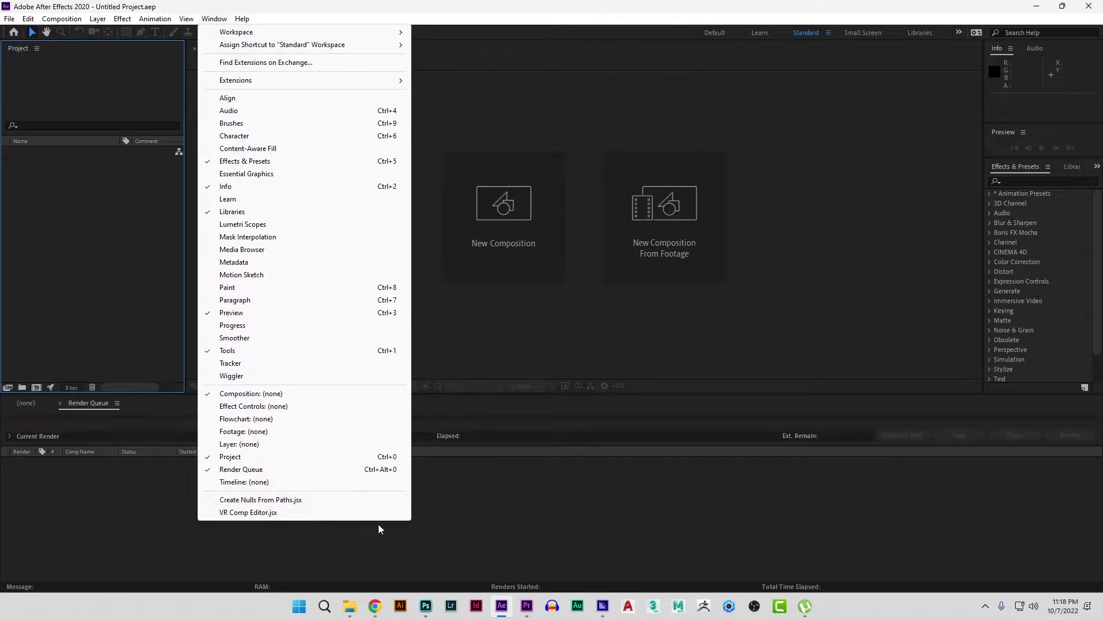
{"action": "left_click", "coordinate": [478, 542]}
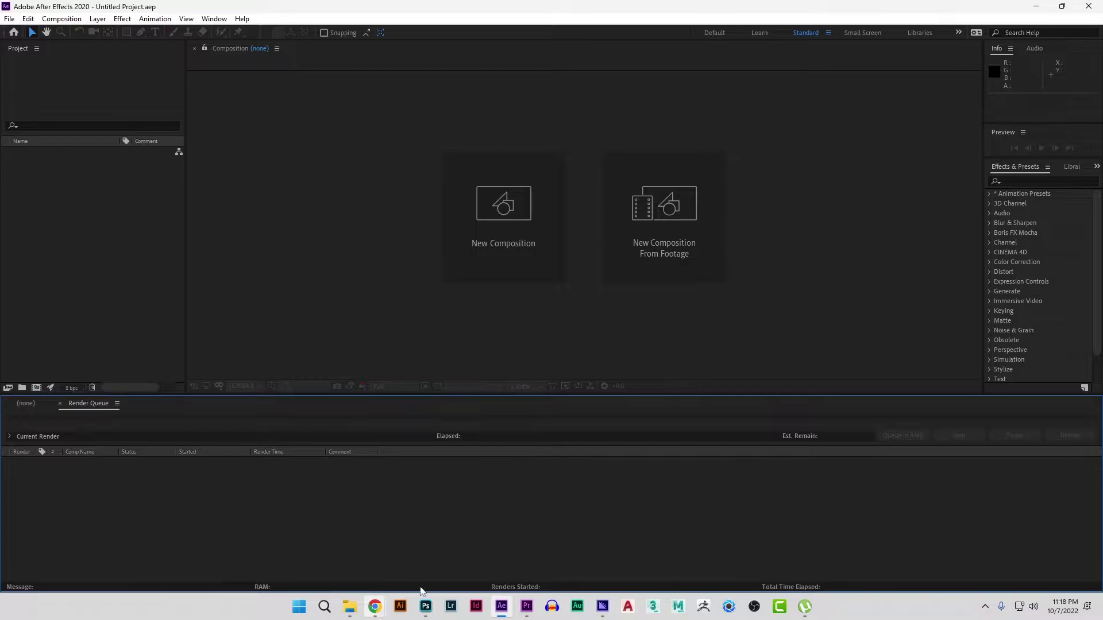
- Switch to the Chrome browser window and search the web for "duik"
{"action": "mouse_move", "coordinate": [374, 606]}
{"action": "left_click", "coordinate": [472, 552]}
{"action": "key", "text": "alt+d"}
{"action": "type", "text": "duik"}
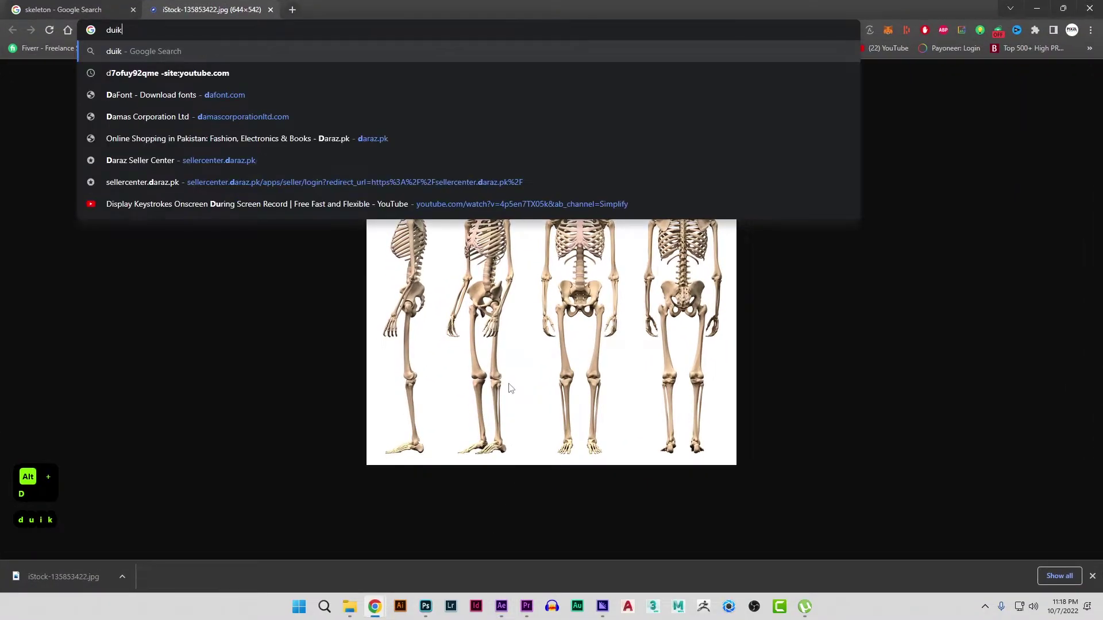
{"action": "key", "text": "Return"}
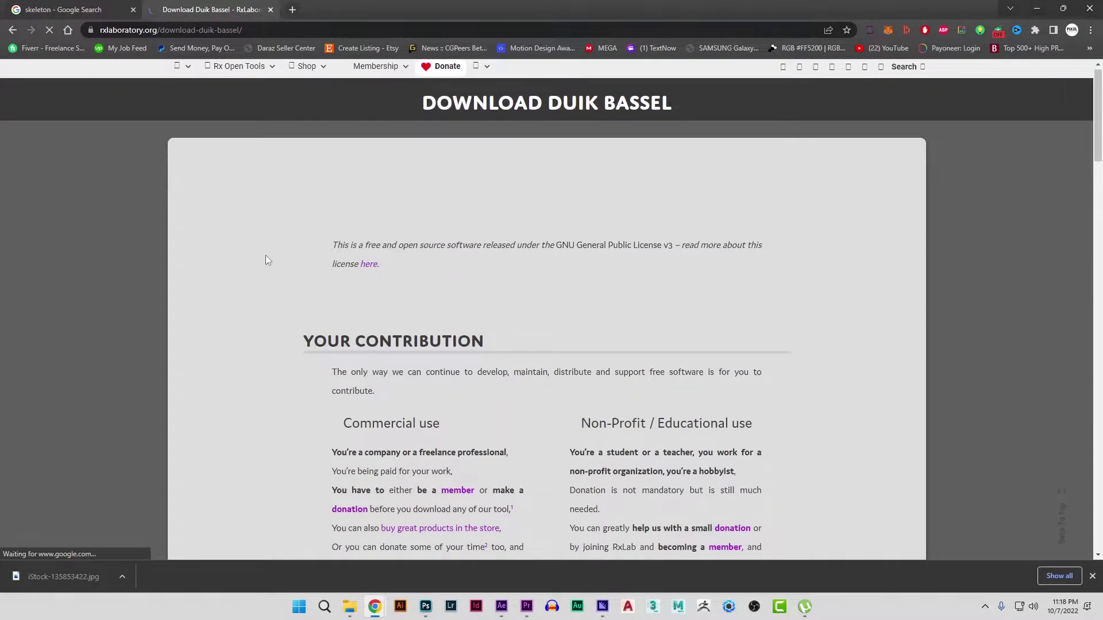
- Look through the whole Download Duik Bassel page on rxlaboratory.org for the way to the download
{"action": "scroll", "coordinate": [266, 255], "scroll_direction": "down", "scroll_amount": 4}
{"action": "scroll", "coordinate": [265, 255], "scroll_direction": "down", "scroll_amount": 1}
{"action": "scroll", "coordinate": [256, 264], "scroll_direction": "down", "scroll_amount": 5}
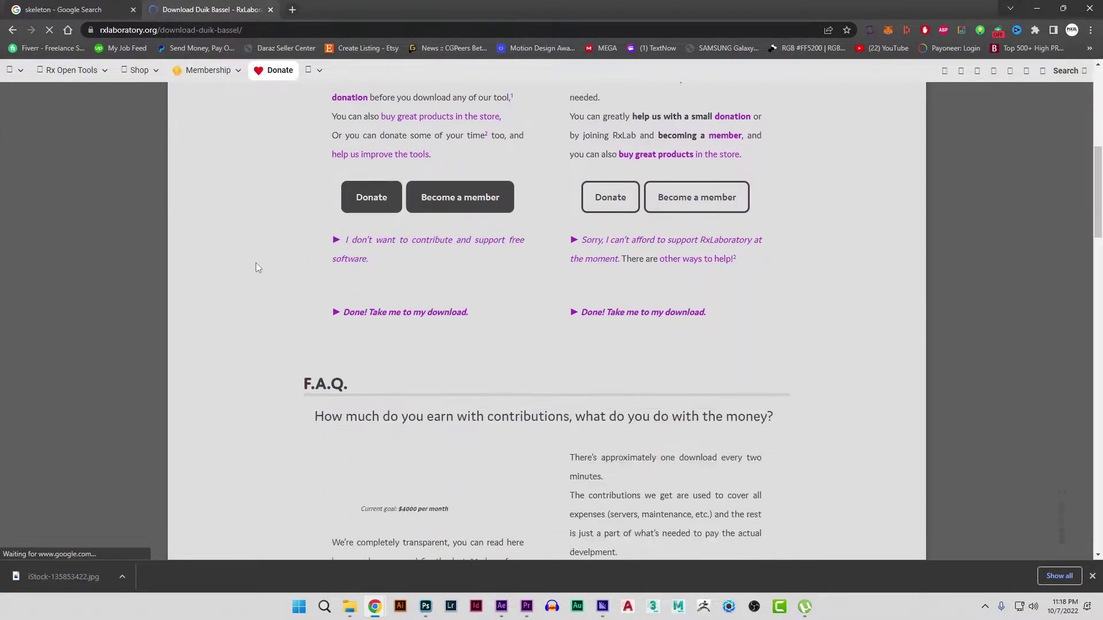
{"action": "scroll", "coordinate": [256, 263], "scroll_direction": "up", "scroll_amount": 3}
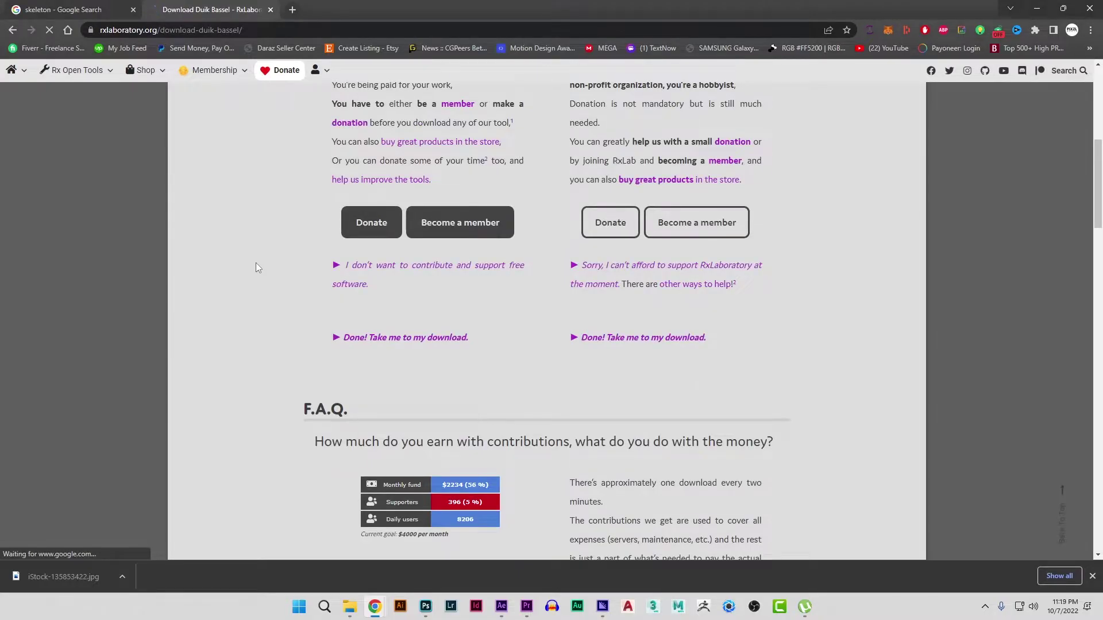
{"action": "scroll", "coordinate": [256, 267], "scroll_direction": "down", "scroll_amount": 15}
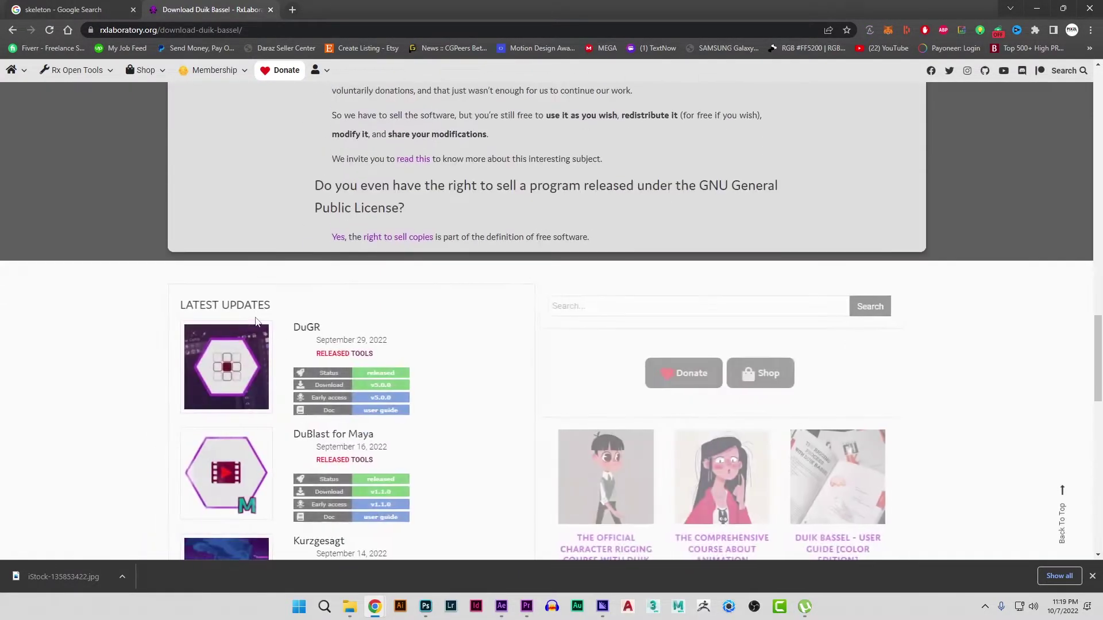
{"action": "scroll", "coordinate": [98, 360], "scroll_direction": "down", "scroll_amount": 5}
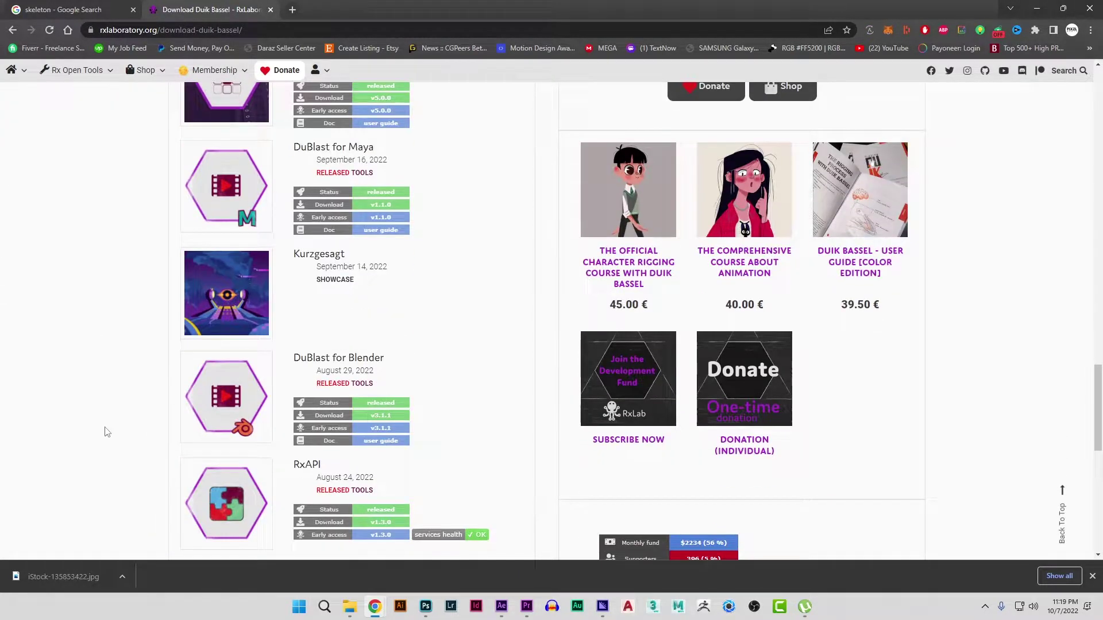
{"action": "scroll", "coordinate": [105, 431], "scroll_direction": "up", "scroll_amount": 2}
{"action": "scroll", "coordinate": [105, 431], "scroll_direction": "down", "scroll_amount": 3}
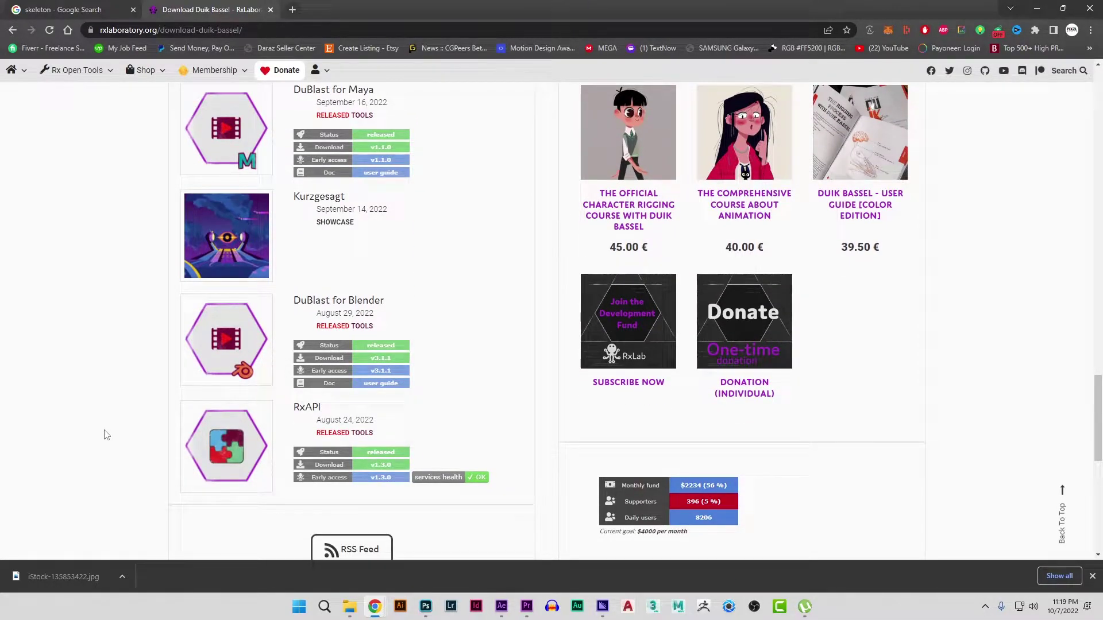
{"action": "scroll", "coordinate": [105, 435], "scroll_direction": "down", "scroll_amount": 3}
{"action": "scroll", "coordinate": [105, 434], "scroll_direction": "down", "scroll_amount": 4}
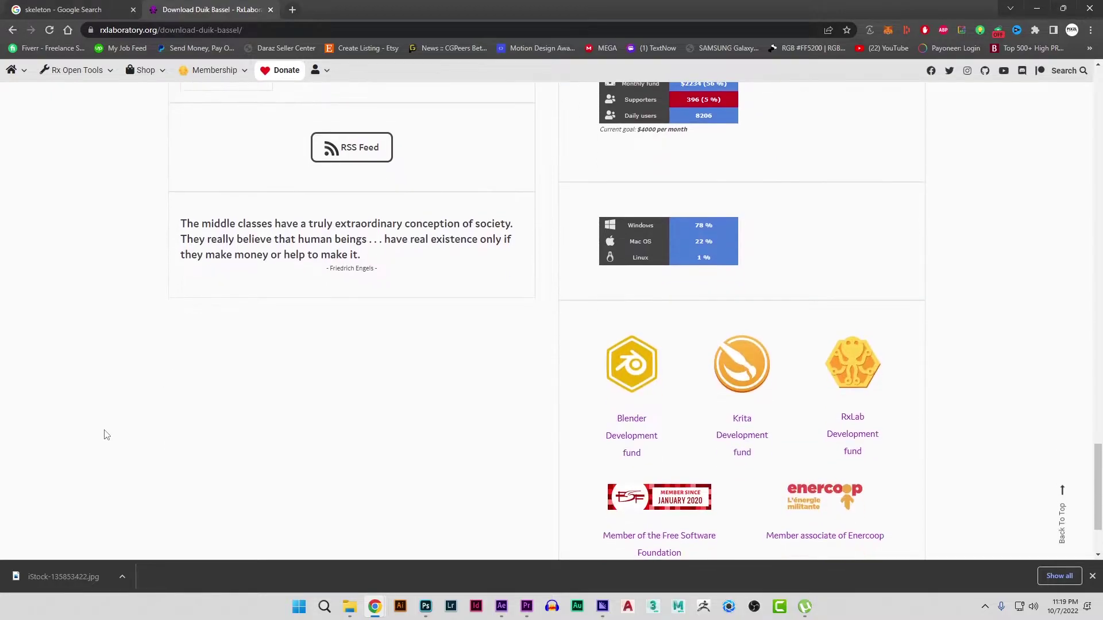
{"action": "scroll", "coordinate": [207, 464], "scroll_direction": "up", "scroll_amount": 3}
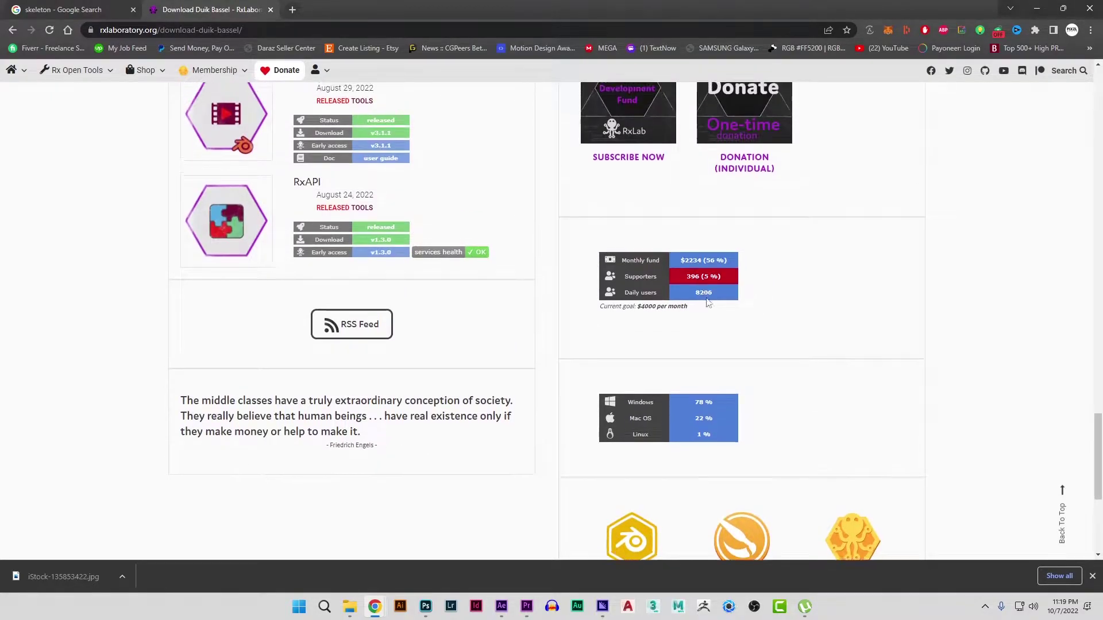
{"action": "scroll", "coordinate": [844, 342], "scroll_direction": "up", "scroll_amount": 4}
{"action": "scroll", "coordinate": [862, 367], "scroll_direction": "up", "scroll_amount": 5}
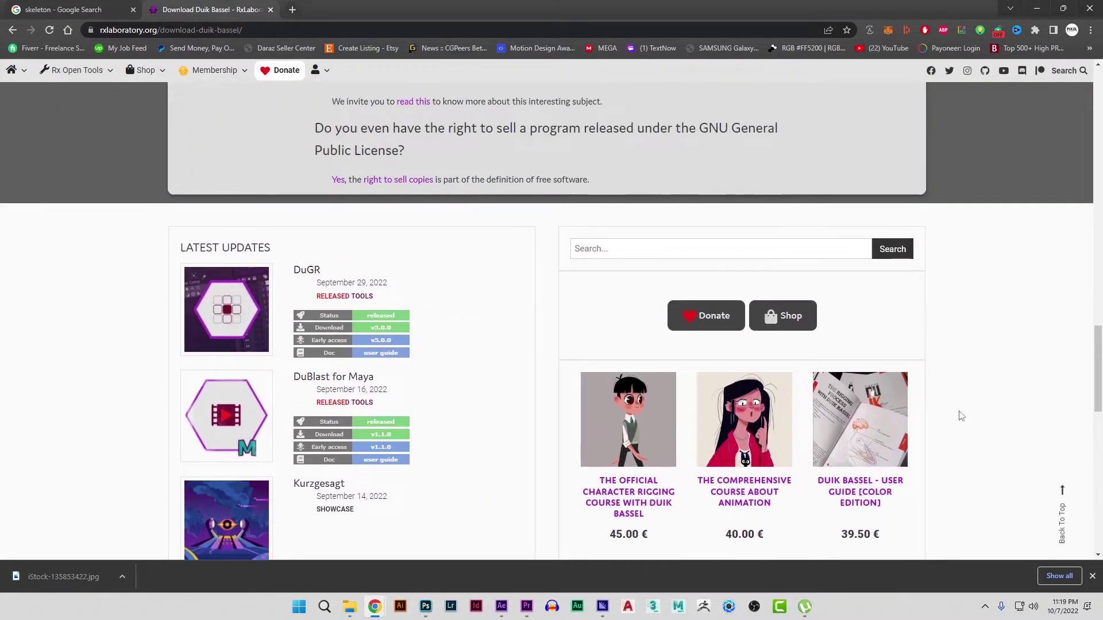
{"action": "scroll", "coordinate": [968, 444], "scroll_direction": "down", "scroll_amount": 11}
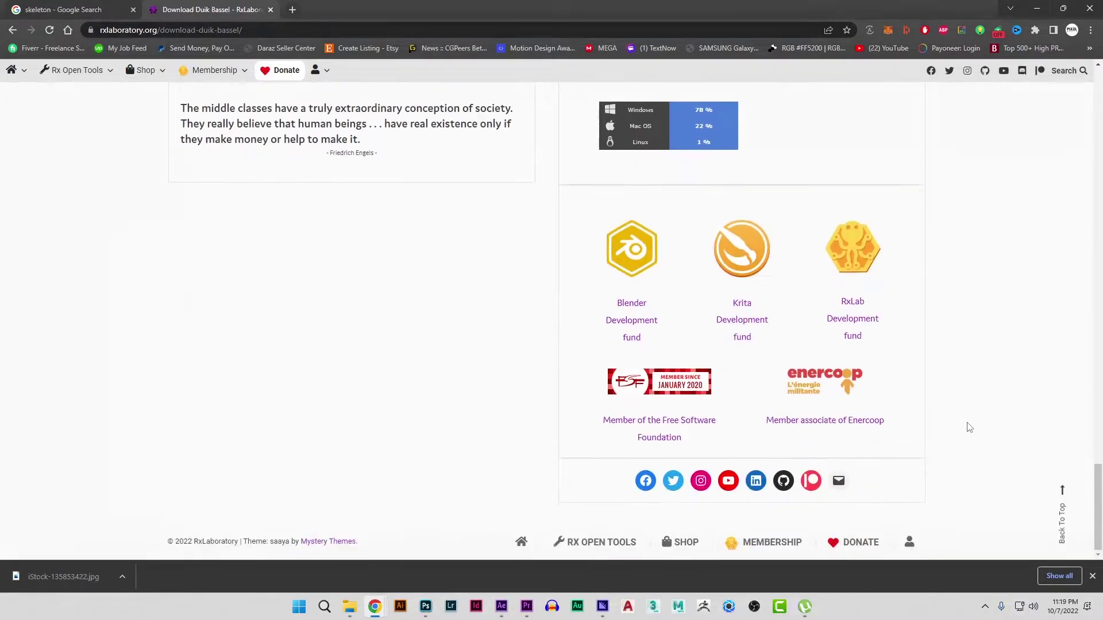
{"action": "middle_click", "coordinate": [975, 441]}
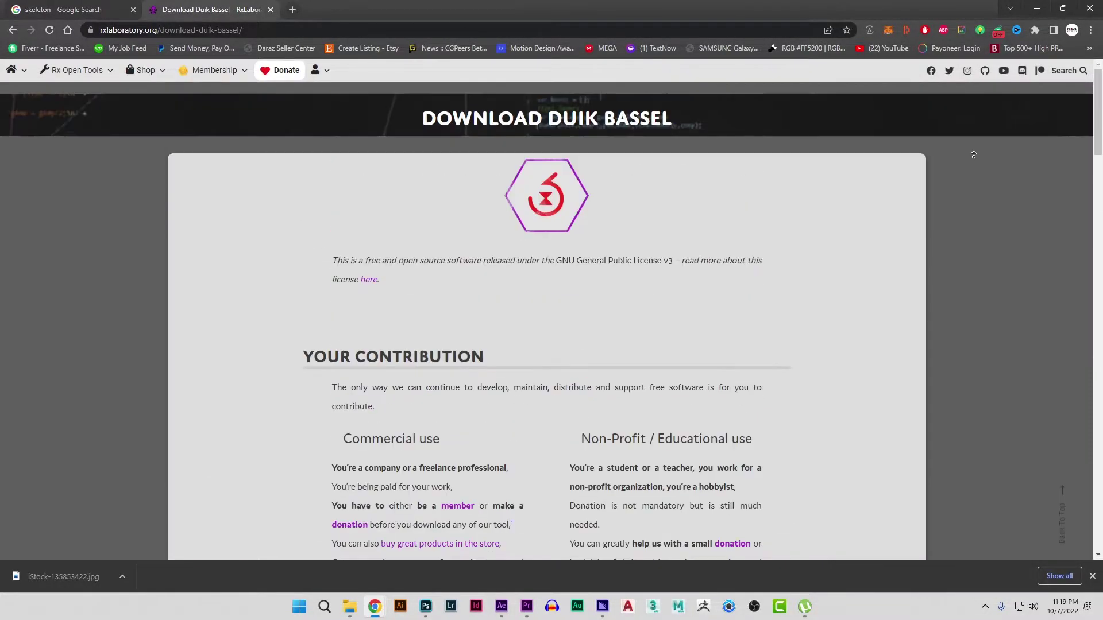
- Go back to the Duik Bassel.2 tool page and reopen the Duik Bassel download page from there
{"action": "left_click", "coordinate": [13, 30]}
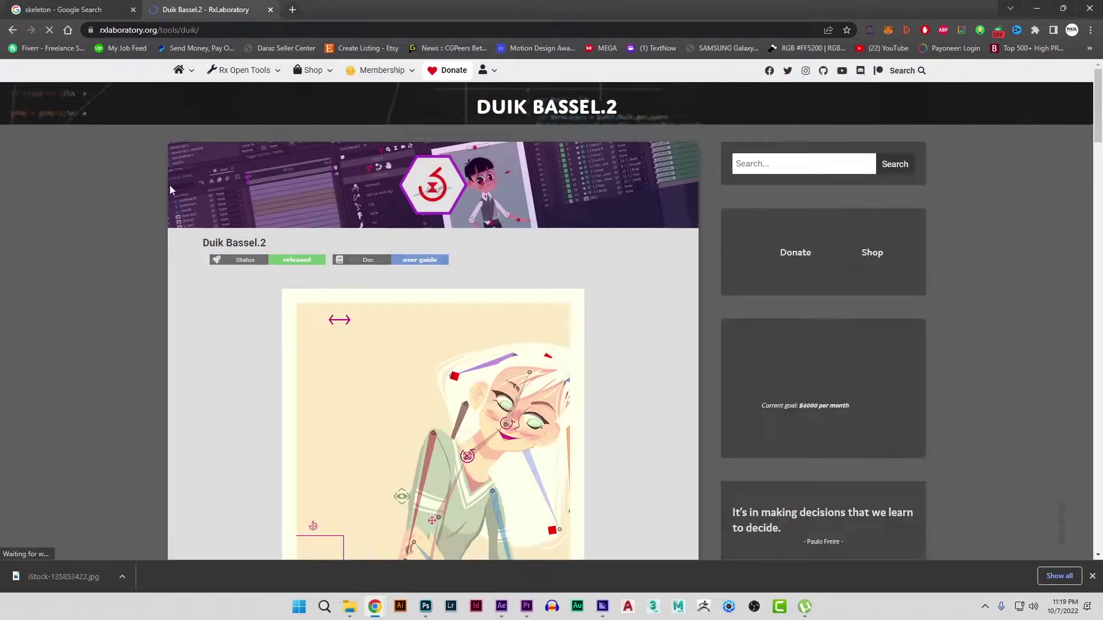
{"action": "scroll", "coordinate": [181, 312], "scroll_direction": "down", "scroll_amount": 15}
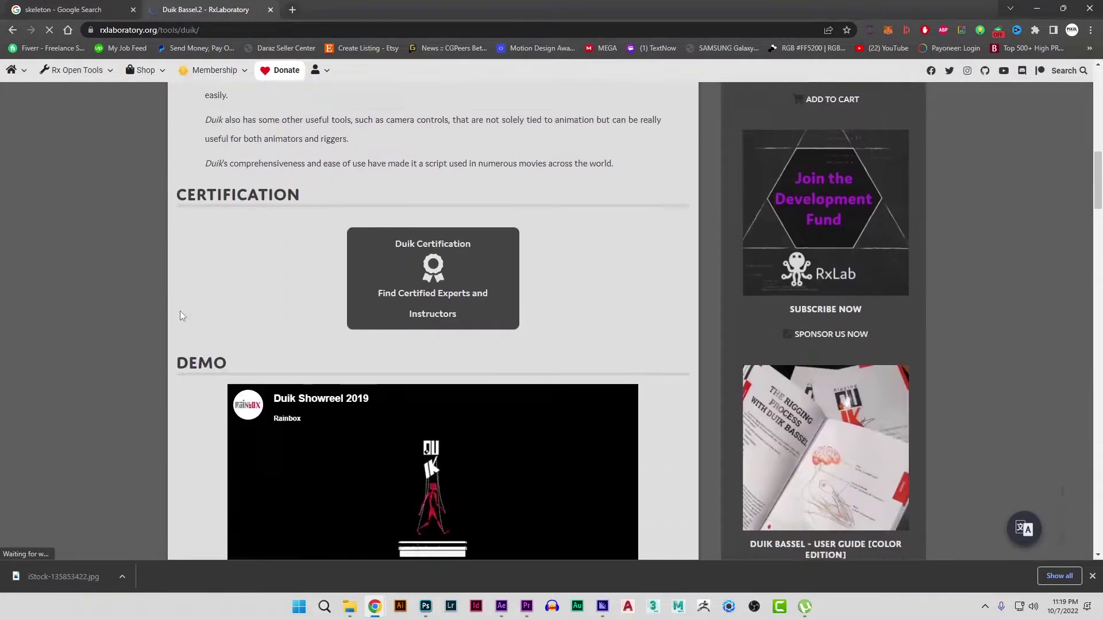
{"action": "scroll", "coordinate": [176, 309], "scroll_direction": "down", "scroll_amount": 5}
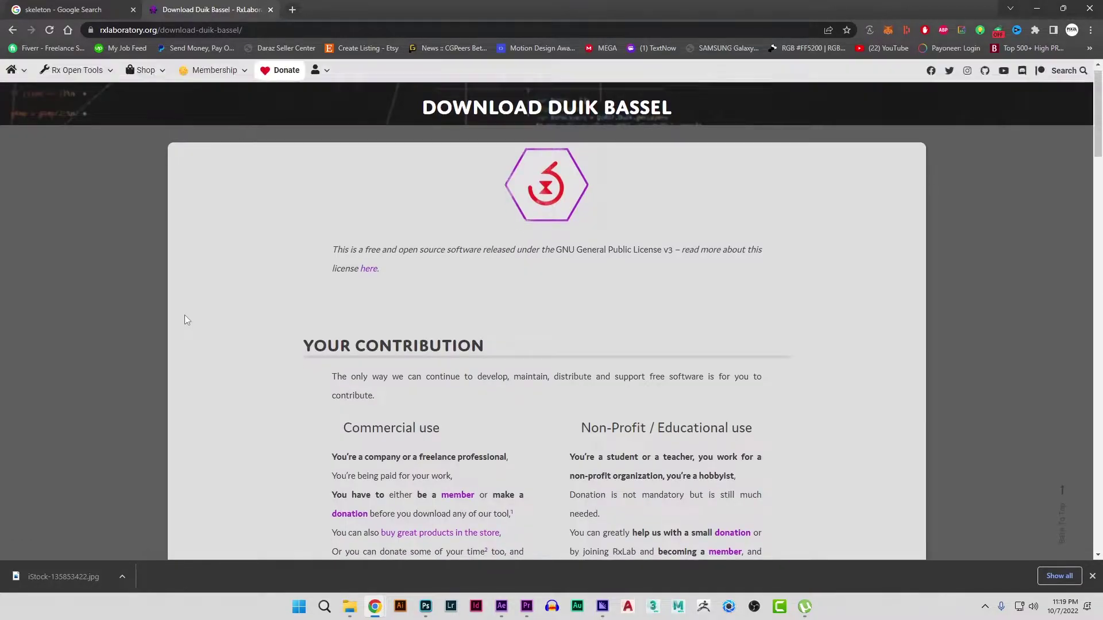
- Proceed to the download through the non-profit/educational use option and download the Duik Bassel v16.2.30 zip
{"action": "scroll", "coordinate": [184, 319], "scroll_direction": "down", "scroll_amount": 4}
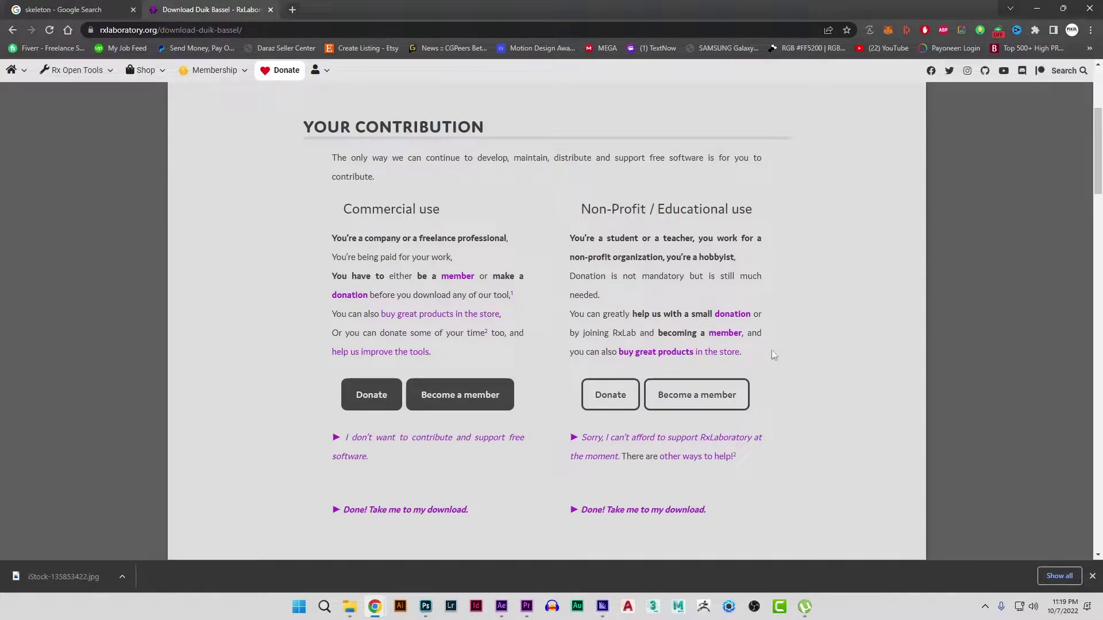
{"action": "scroll", "coordinate": [774, 351], "scroll_direction": "down", "scroll_amount": 3}
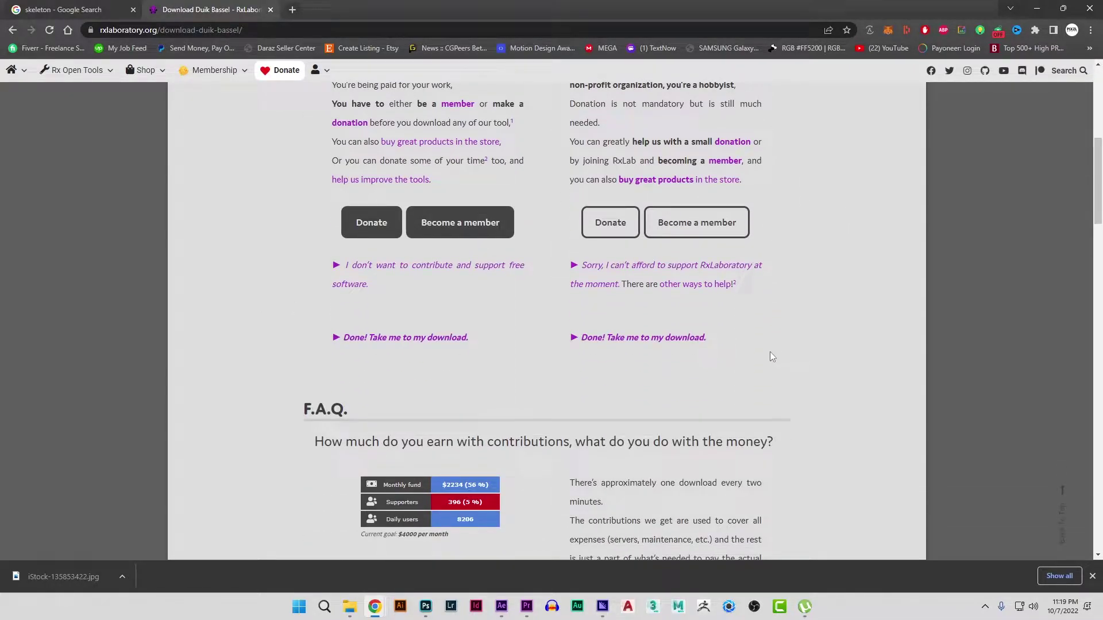
{"action": "left_click", "coordinate": [676, 346]}
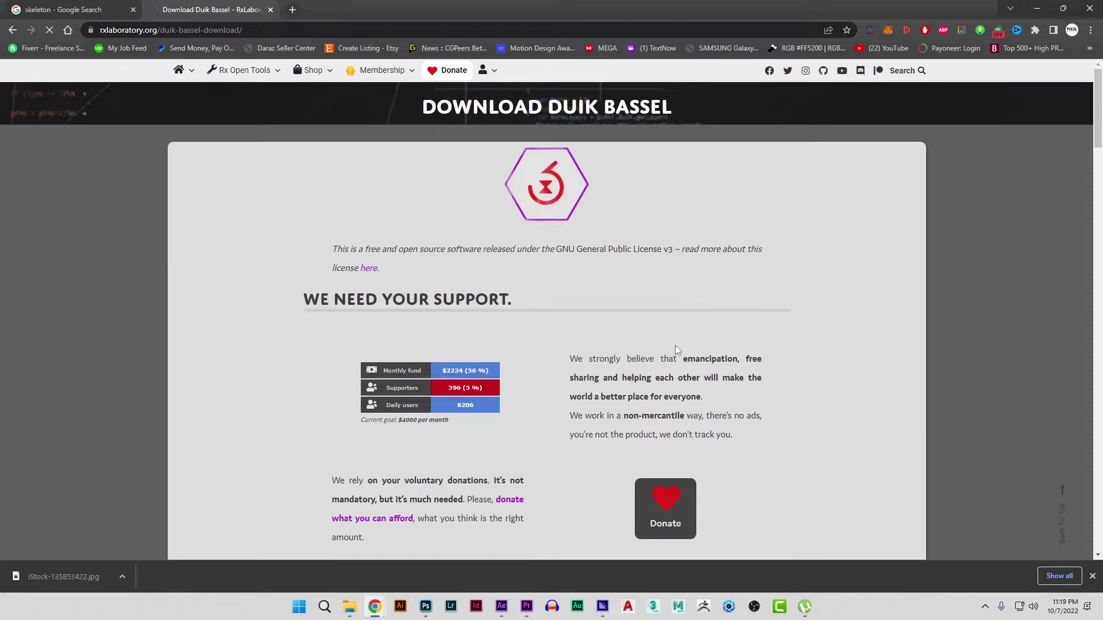
{"action": "scroll", "coordinate": [747, 373], "scroll_direction": "down", "scroll_amount": 7}
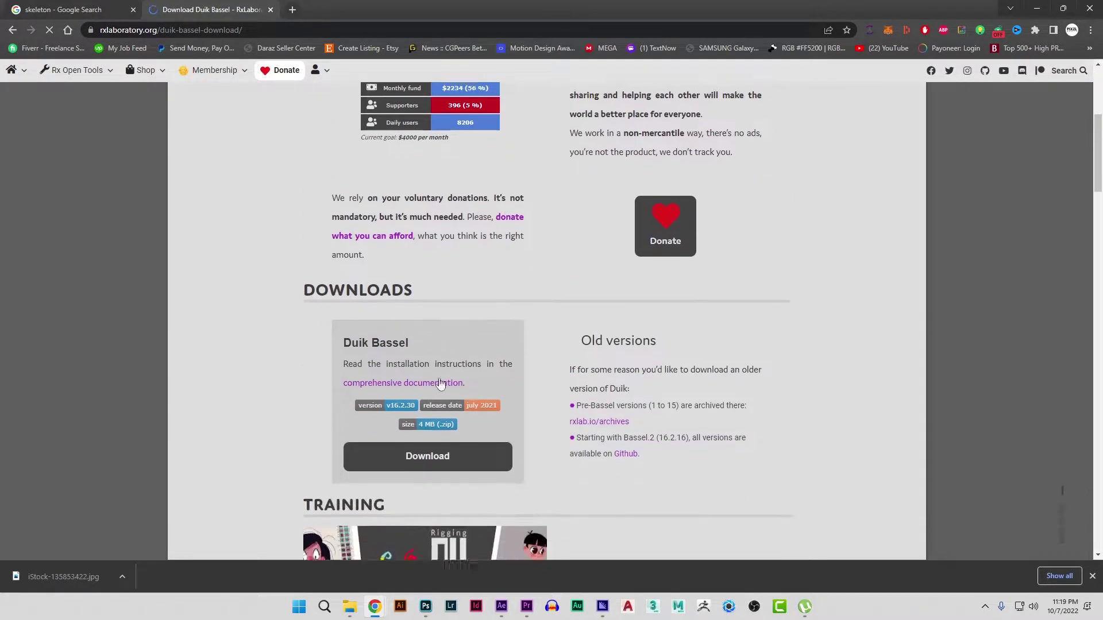
{"action": "left_click", "coordinate": [440, 355]}
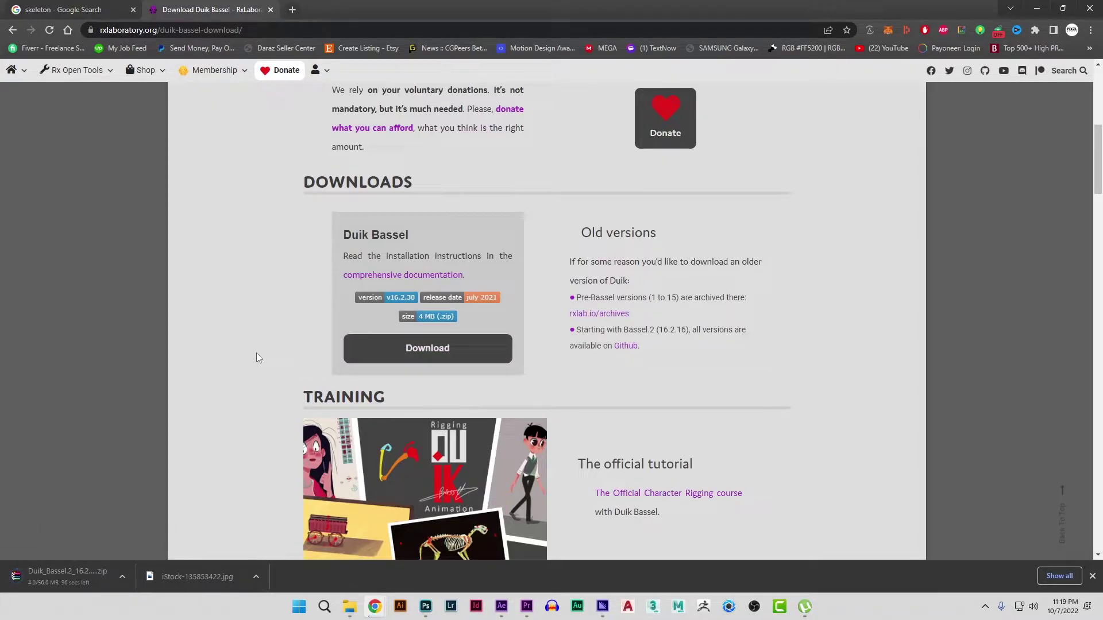
{"action": "scroll", "coordinate": [256, 353], "scroll_direction": "down", "scroll_amount": 9}
{"action": "scroll", "coordinate": [256, 357], "scroll_direction": "down", "scroll_amount": 1}
{"action": "scroll", "coordinate": [256, 353], "scroll_direction": "down", "scroll_amount": 7}
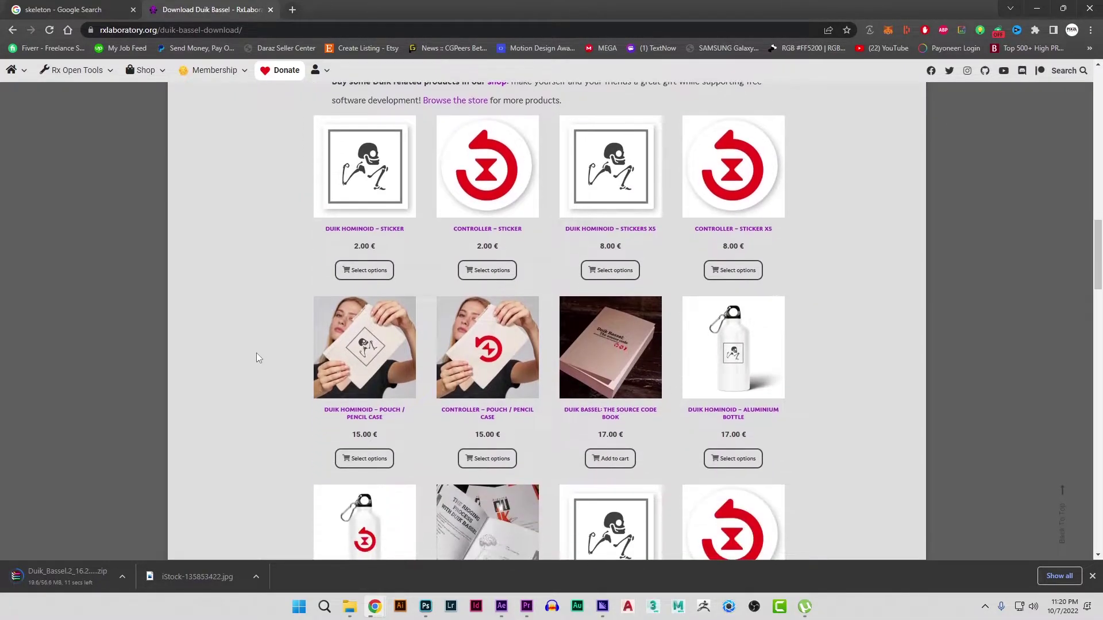
{"action": "scroll", "coordinate": [256, 358], "scroll_direction": "down", "scroll_amount": 3}
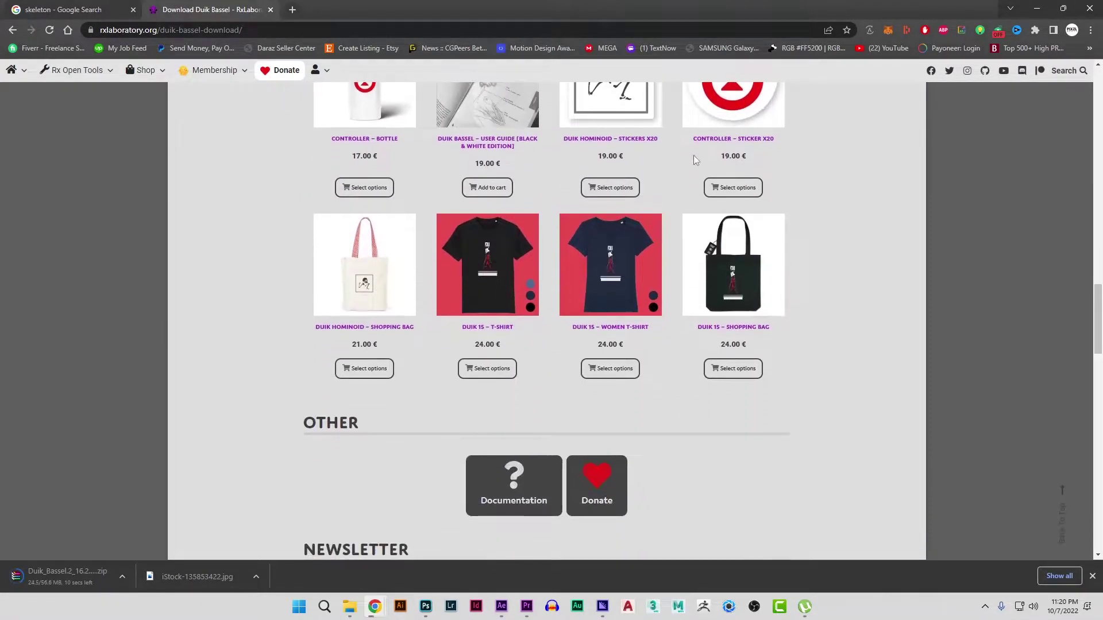
{"action": "scroll", "coordinate": [212, 442], "scroll_direction": "down", "scroll_amount": 4}
{"action": "scroll", "coordinate": [213, 446], "scroll_direction": "down", "scroll_amount": 4}
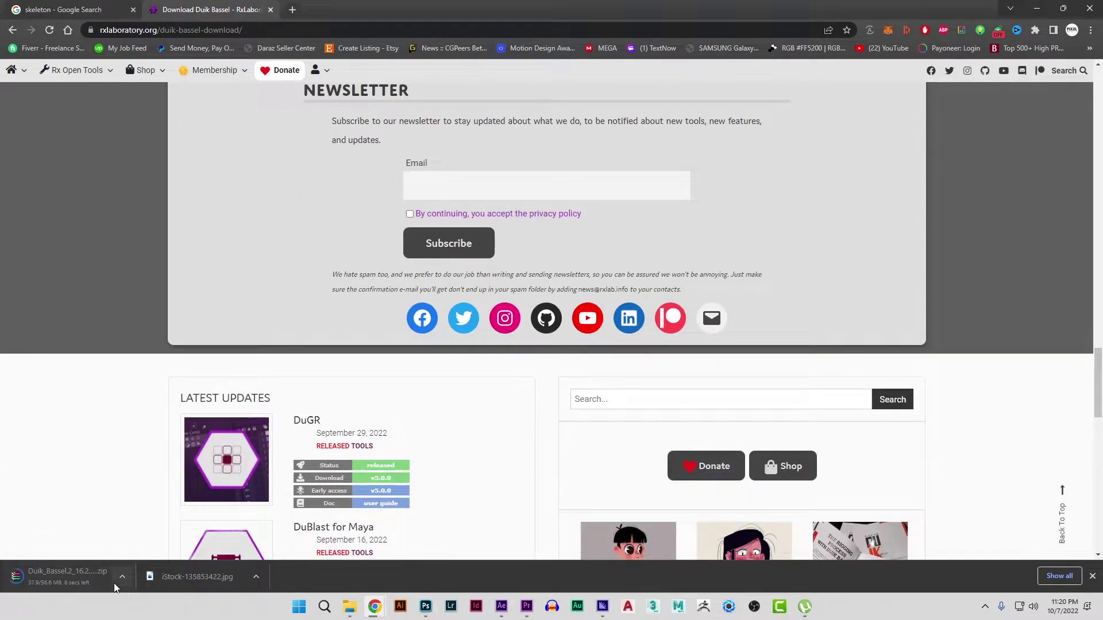
- In a new File Explorer window, open C:\Program Files\Adobe\Adobe After Effects 2020\Support Files\Scripts\ScriptUI Panels
{"action": "right_click", "coordinate": [350, 607]}
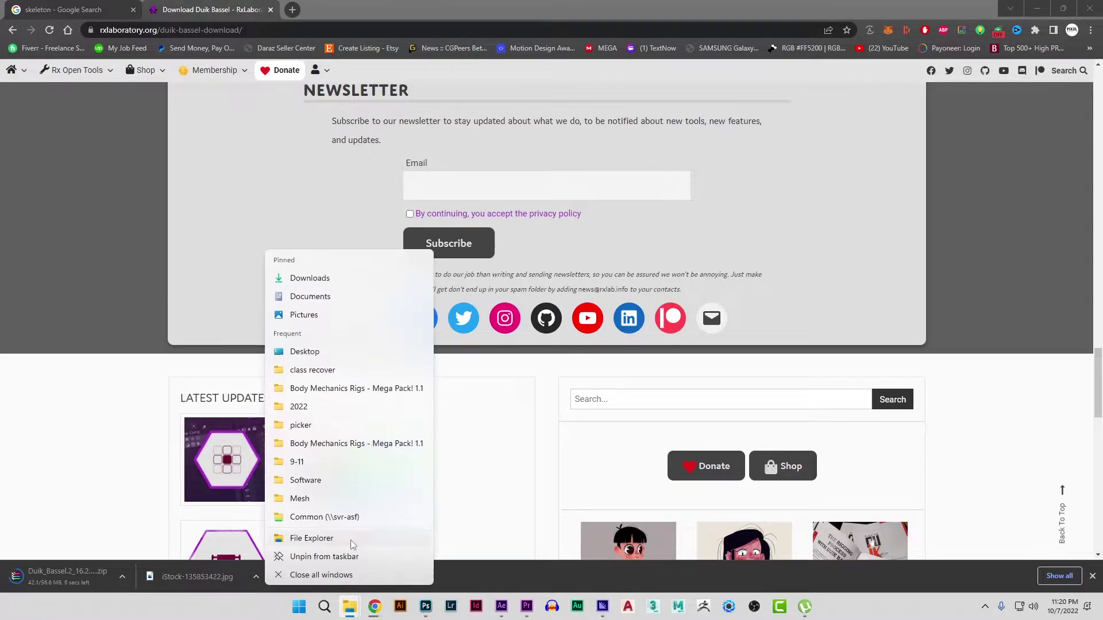
{"action": "left_click", "coordinate": [337, 543]}
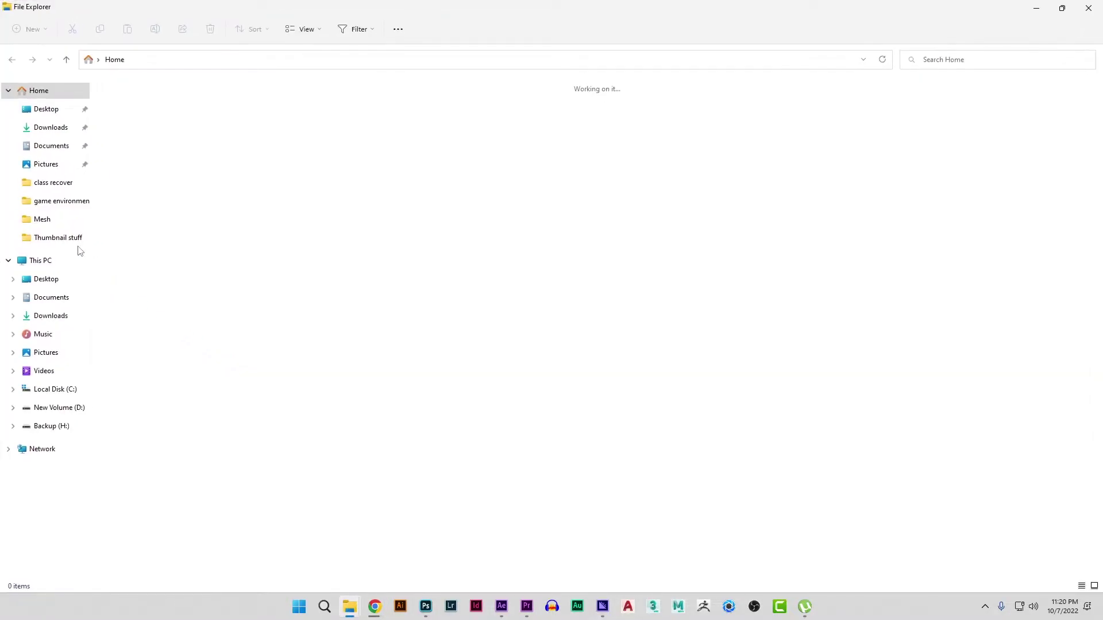
{"action": "left_click", "coordinate": [68, 389]}
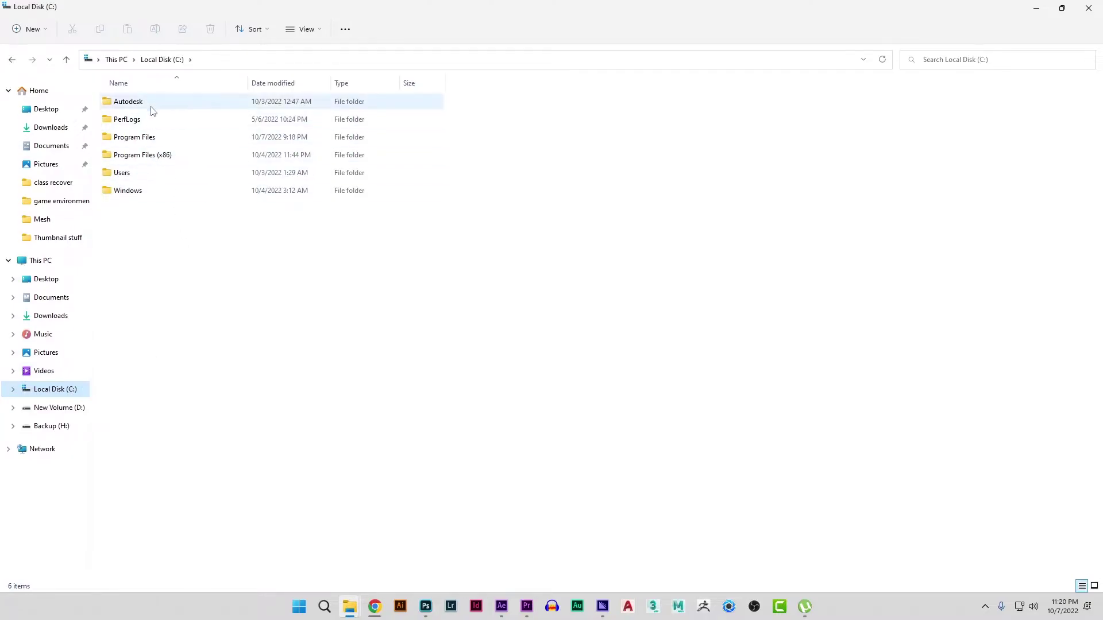
{"action": "double_click", "coordinate": [148, 136]}
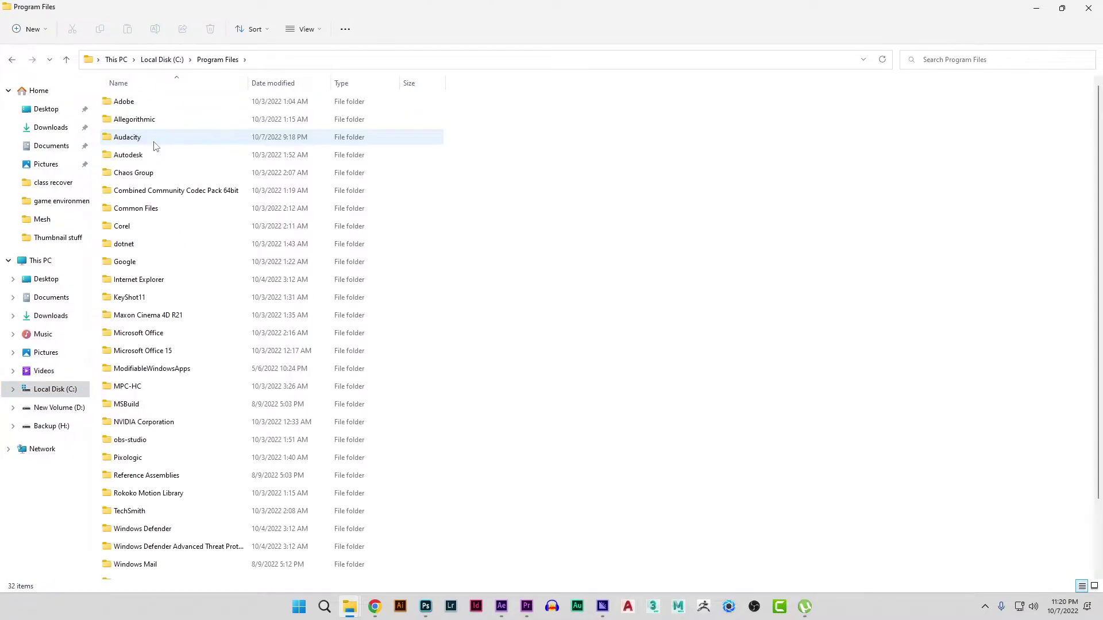
{"action": "double_click", "coordinate": [148, 107]}
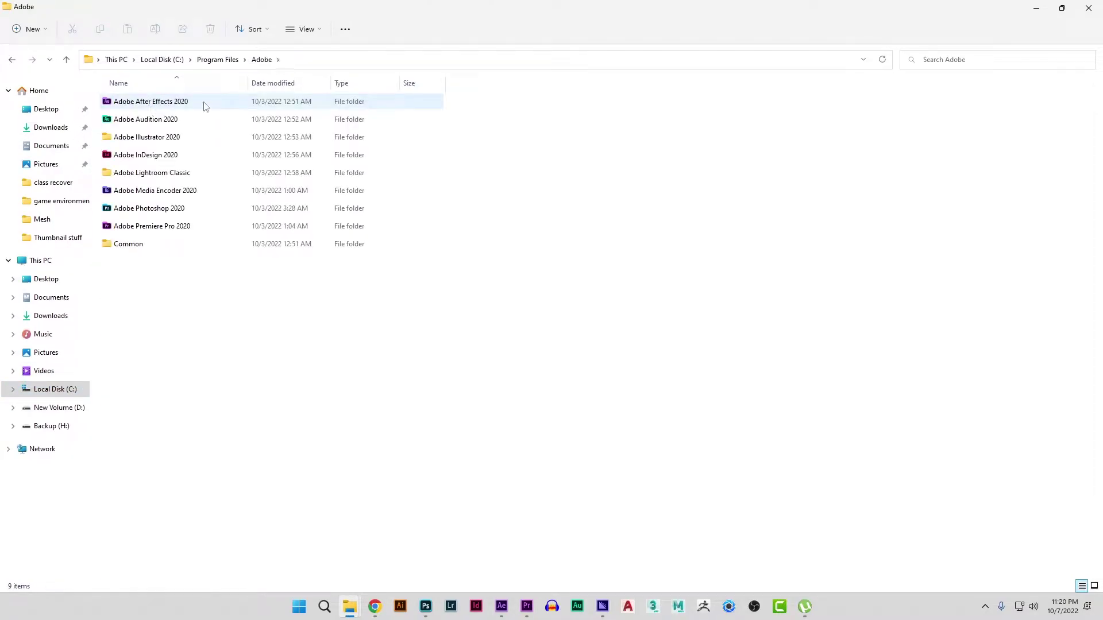
{"action": "double_click", "coordinate": [205, 106]}
{"action": "double_click", "coordinate": [133, 105]}
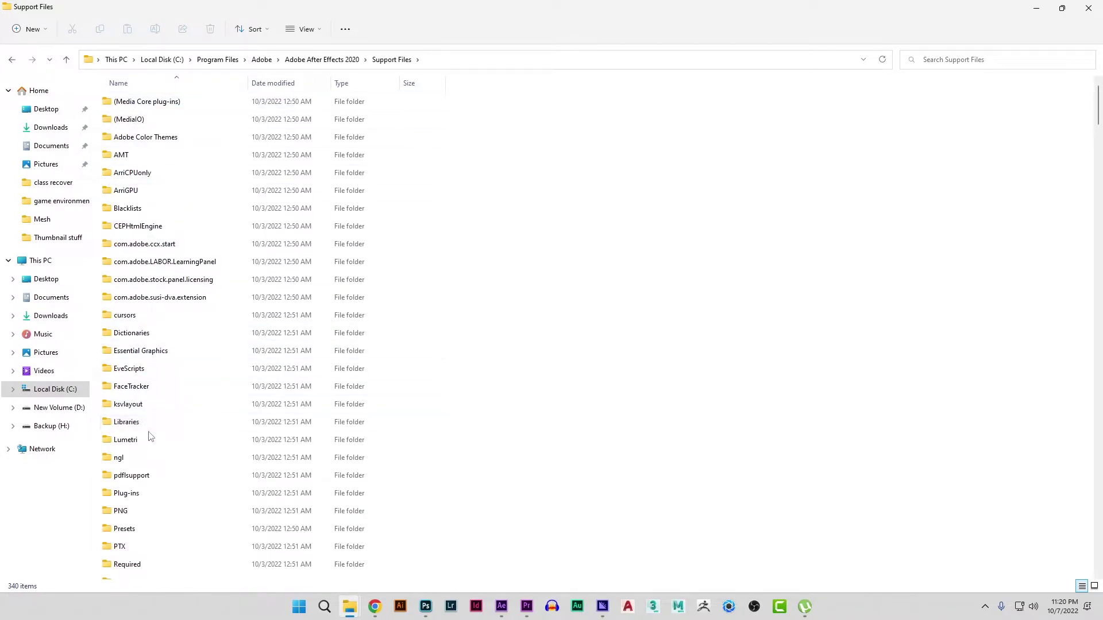
{"action": "scroll", "coordinate": [148, 435], "scroll_direction": "down", "scroll_amount": 2}
{"action": "double_click", "coordinate": [140, 501]}
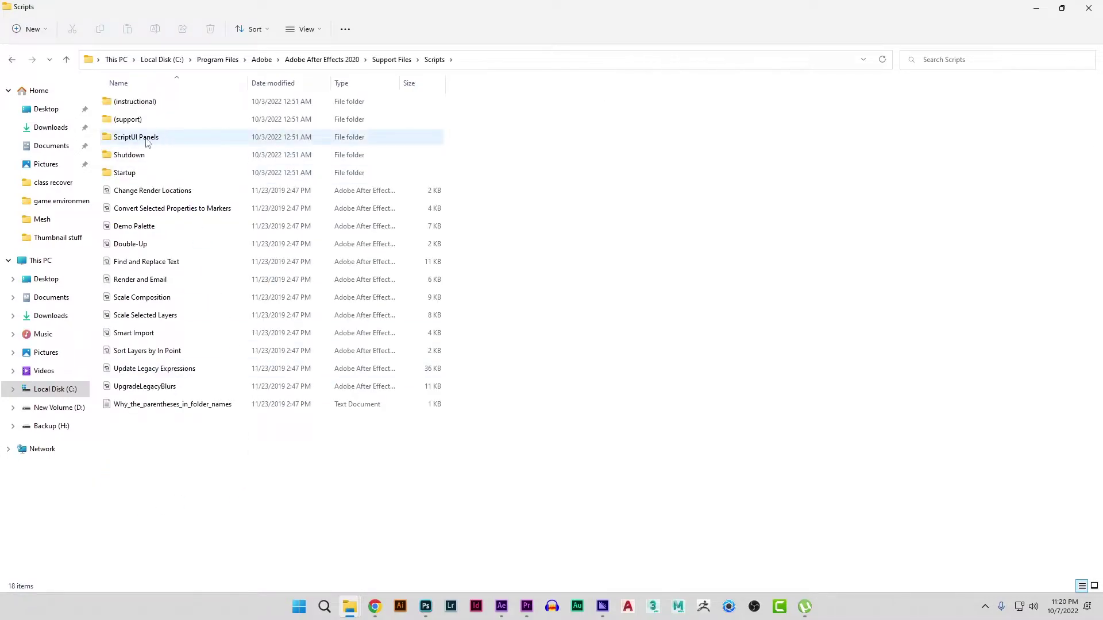
{"action": "double_click", "coordinate": [147, 141]}
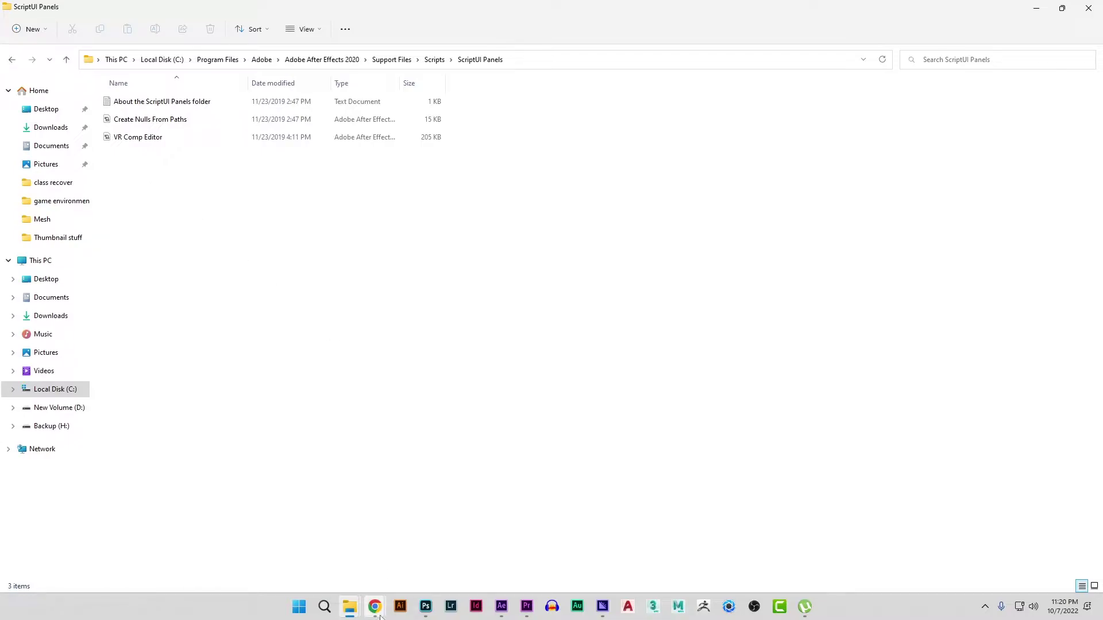
- Switch back to the Chrome browser and open the downloaded Duik_Bassel.2_16.2.30.zip archive
{"action": "mouse_move", "coordinate": [376, 610]}
{"action": "left_click", "coordinate": [402, 568]}
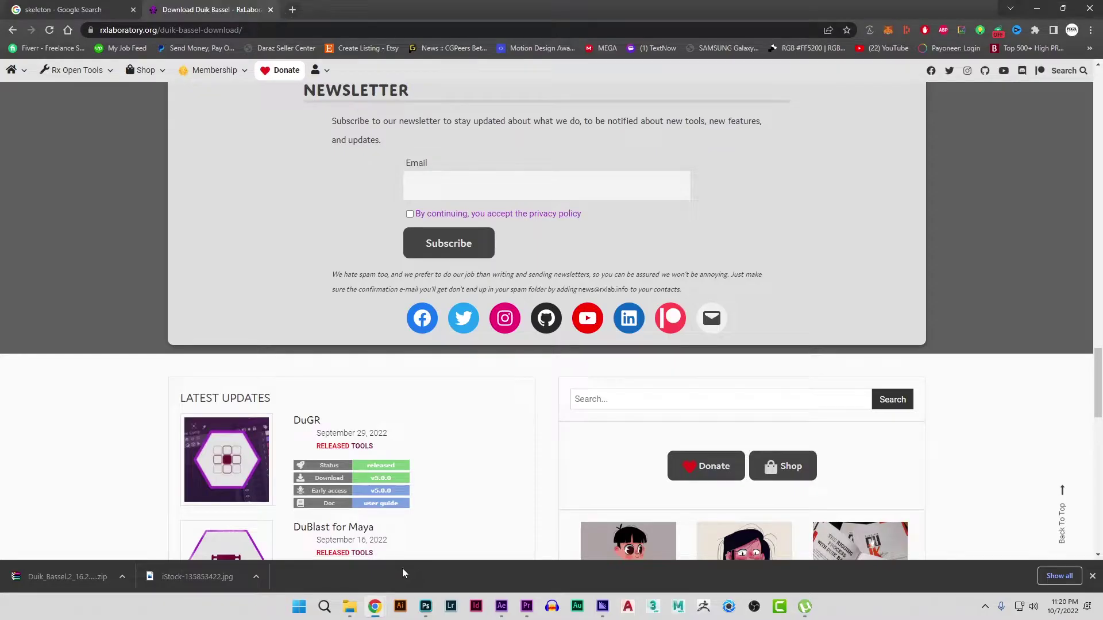
{"action": "left_click", "coordinate": [46, 580]}
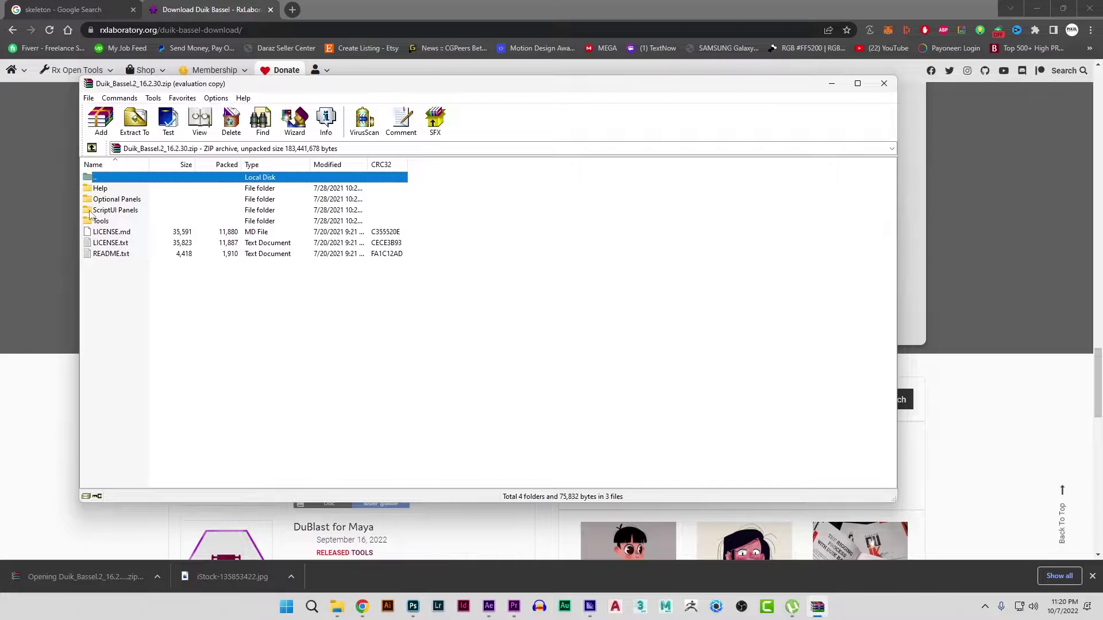
- Copy Duik Bassel.2.jsx from the archive's ScriptUI Panels folder into After Effects' ScriptUI Panels folder, granting administrator permission
{"action": "double_click", "coordinate": [116, 210]}
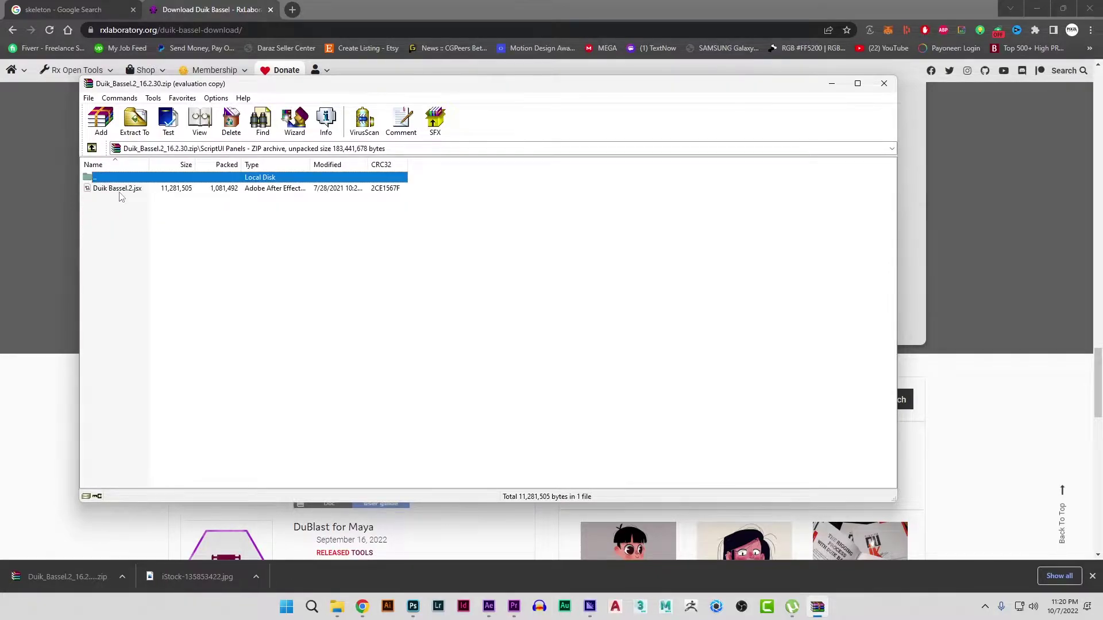
{"action": "left_click", "coordinate": [120, 191]}
{"action": "key", "text": "ctrl+c"}
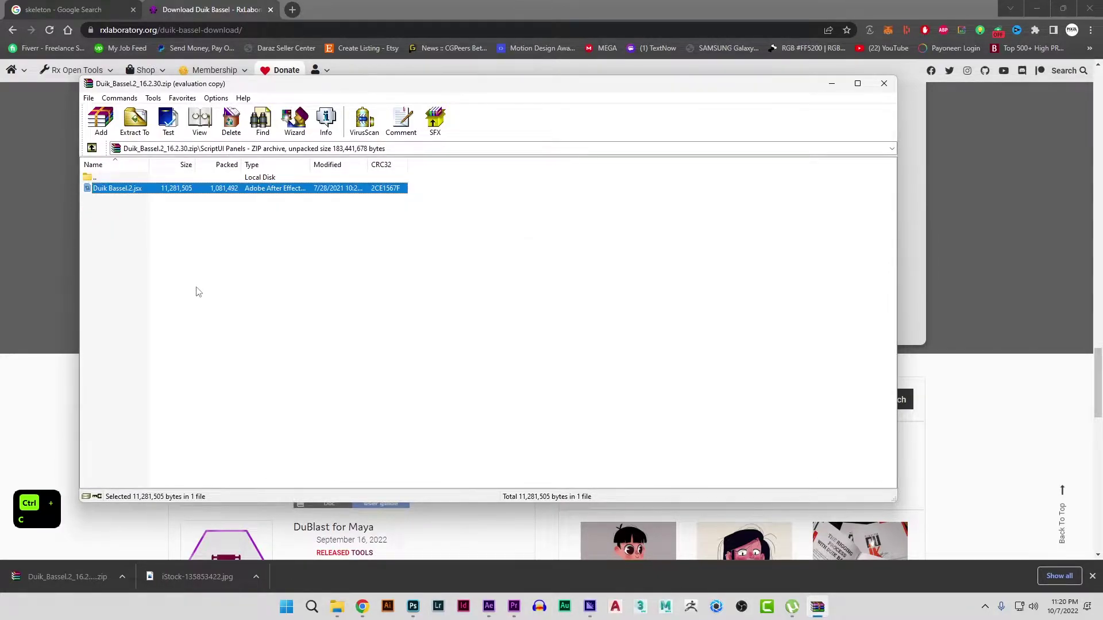
{"action": "key", "text": "alt+Tab"}
{"action": "key", "text": "alt+Tab"}
{"action": "key", "text": "alt+Tab"}
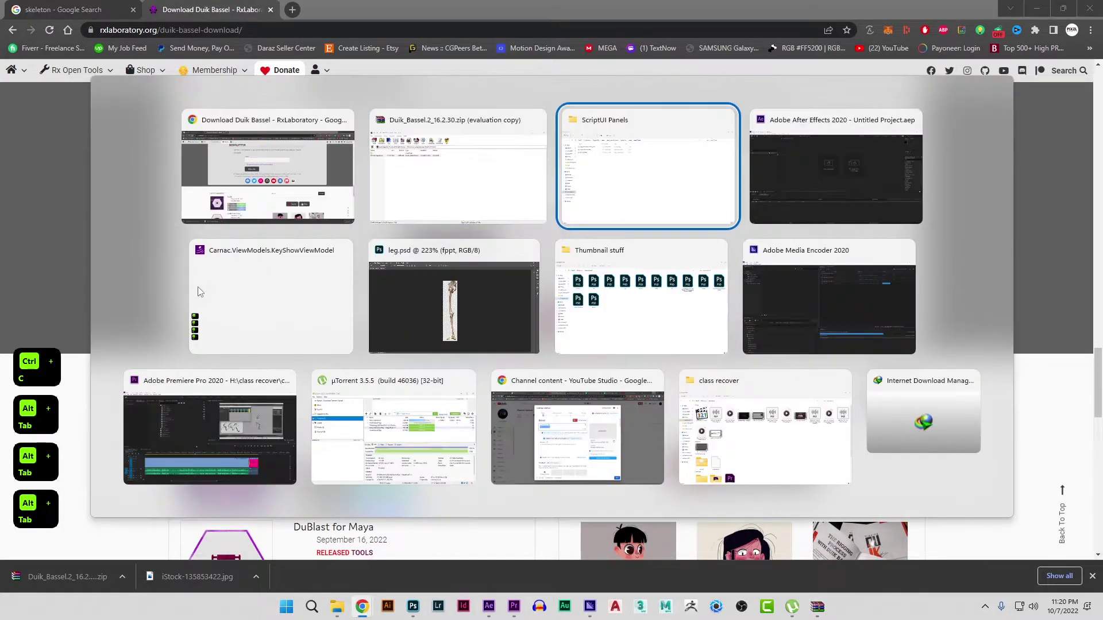
{"action": "key", "text": "ctrl+v"}
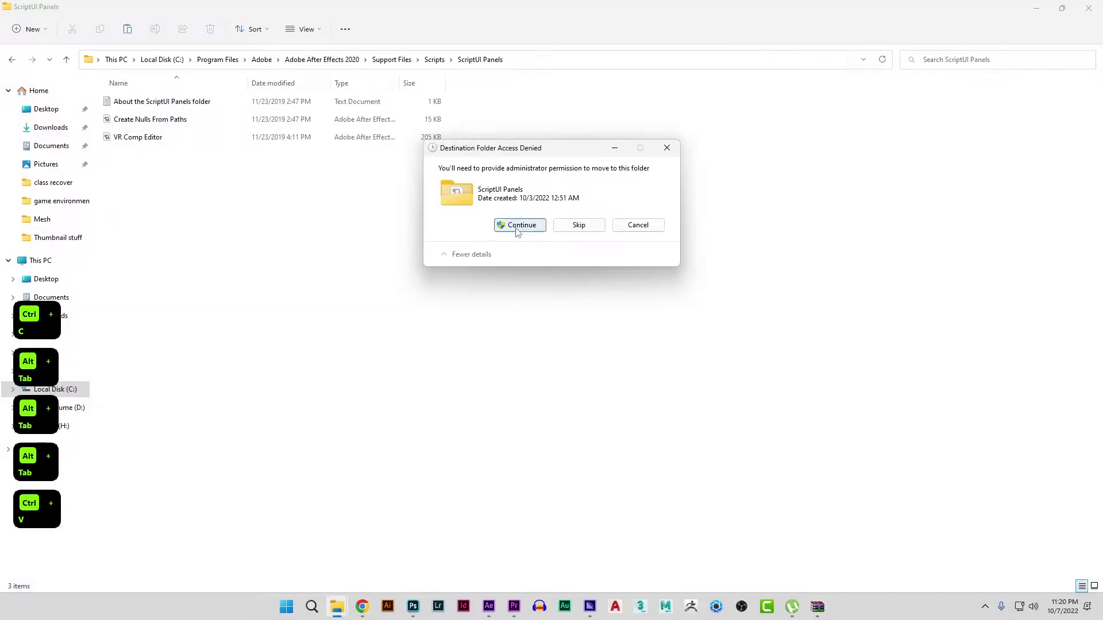
{"action": "left_click", "coordinate": [517, 226]}
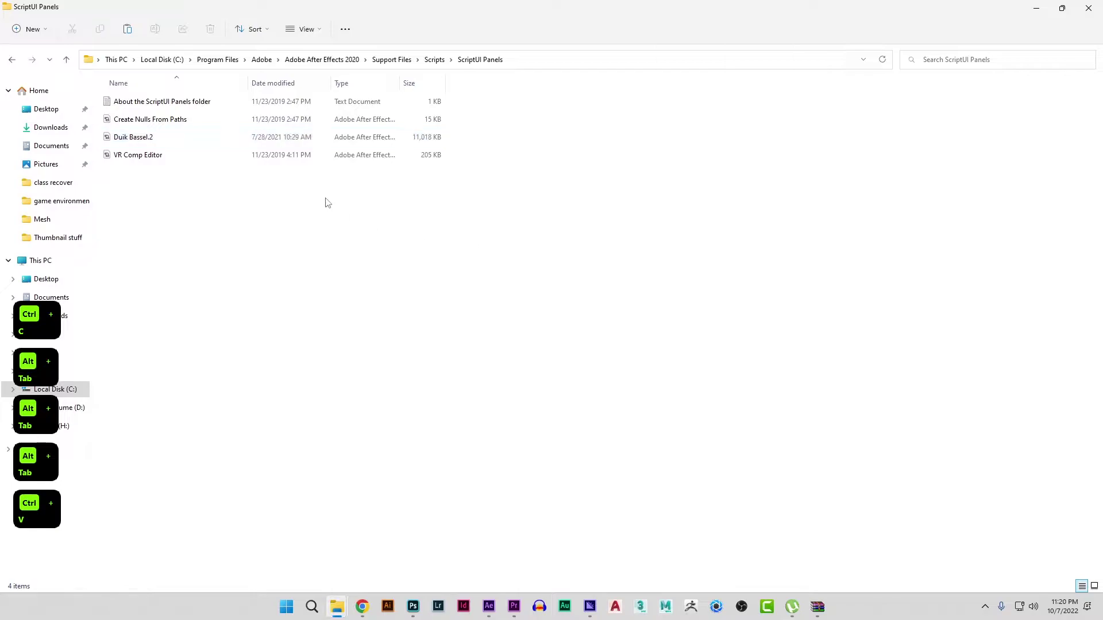
- Close and relaunch After Effects 2020, then dismiss its Home screen to reach the empty project
{"action": "left_click", "coordinate": [489, 606]}
{"action": "left_click", "coordinate": [1091, 5]}
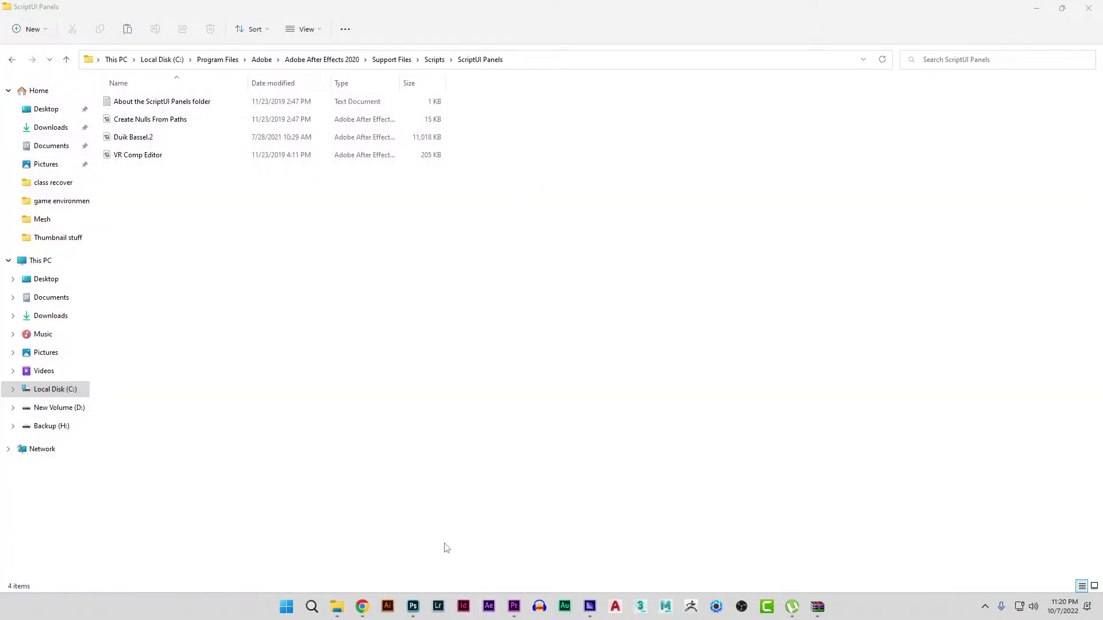
{"action": "left_click", "coordinate": [491, 606]}
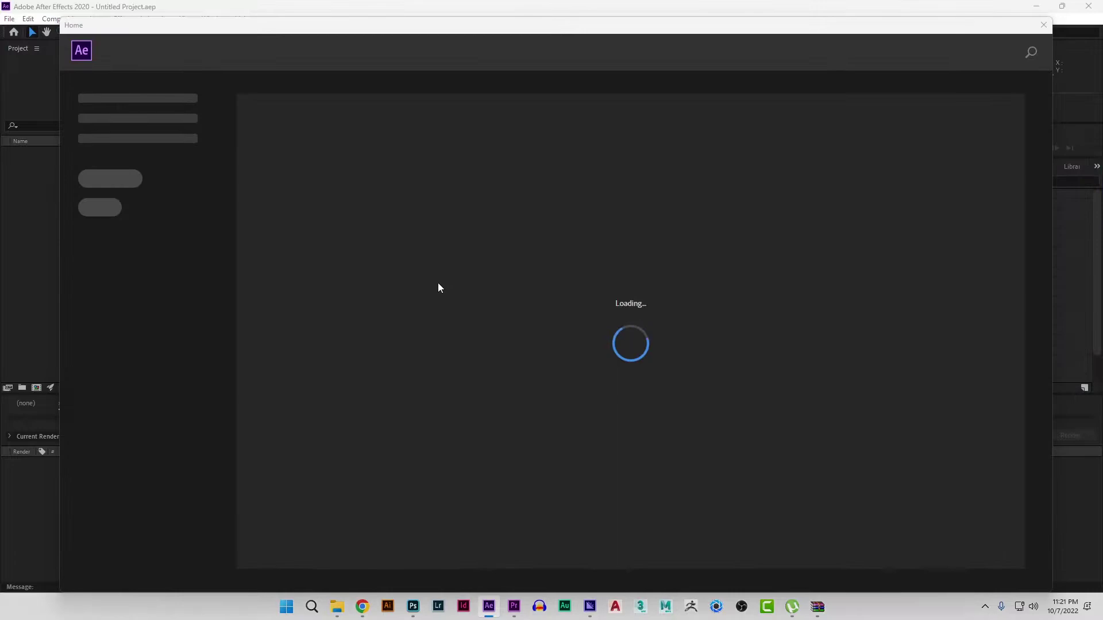
{"action": "left_click", "coordinate": [1041, 27]}
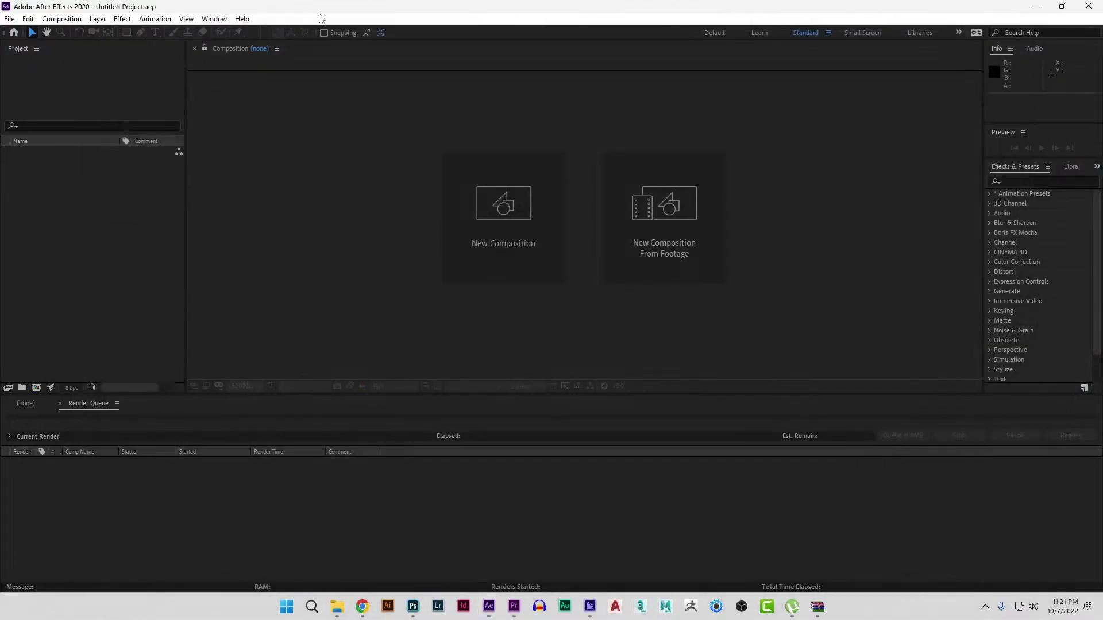
- In the Scripting & Expressions preferences, enable Allow Scripts to Write Files and Access Network and apply the change
{"action": "left_click", "coordinate": [29, 19]}
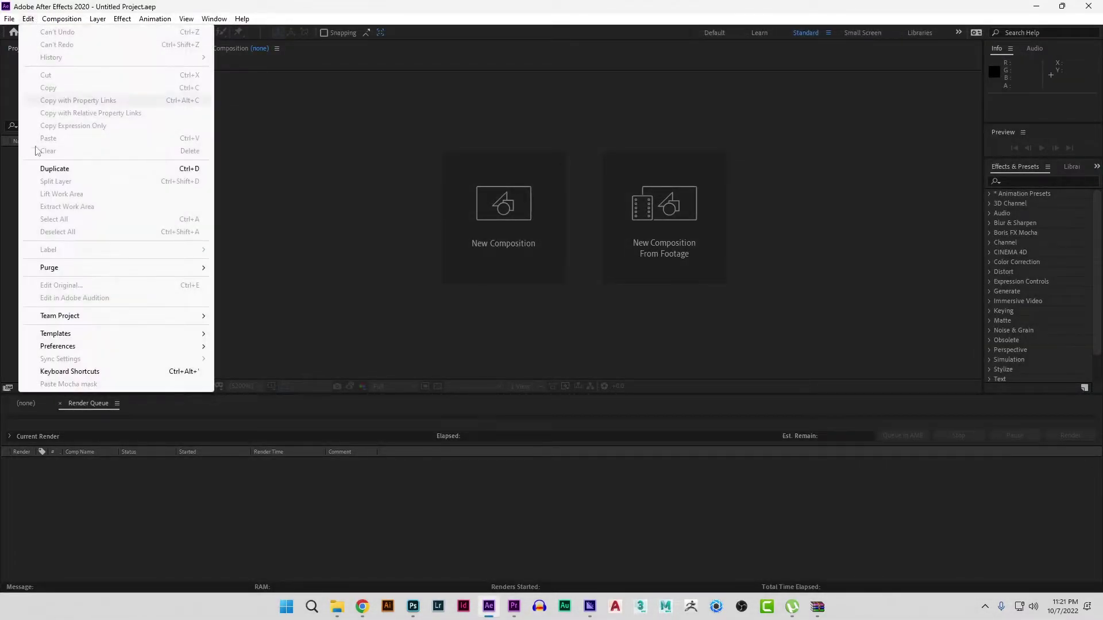
{"action": "mouse_move", "coordinate": [73, 351]}
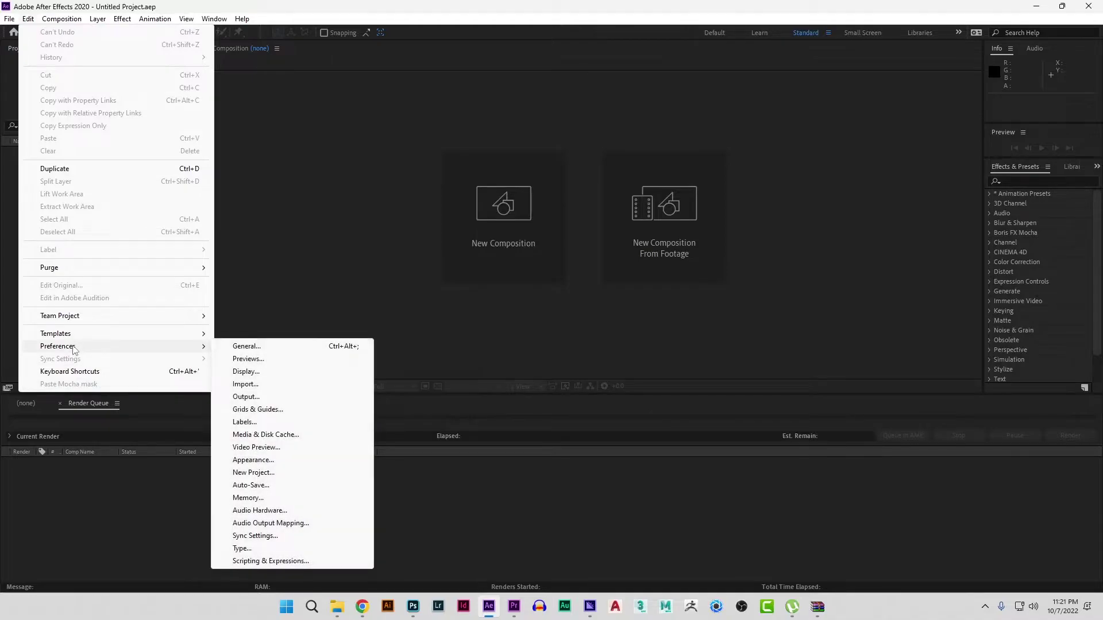
{"action": "left_click", "coordinate": [263, 346]}
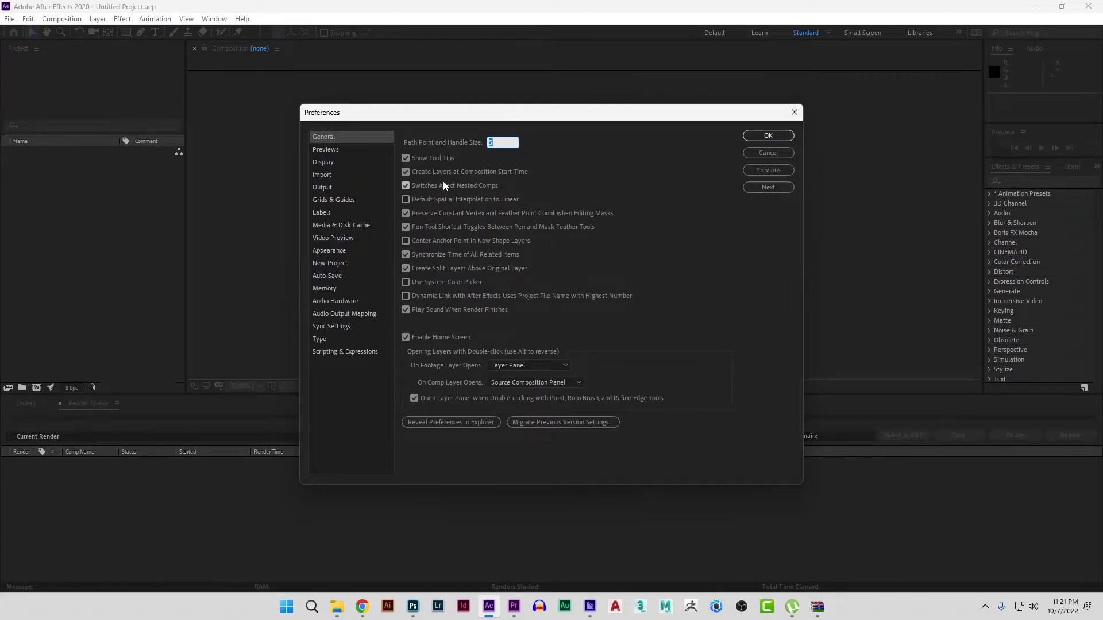
{"action": "left_click", "coordinate": [360, 353]}
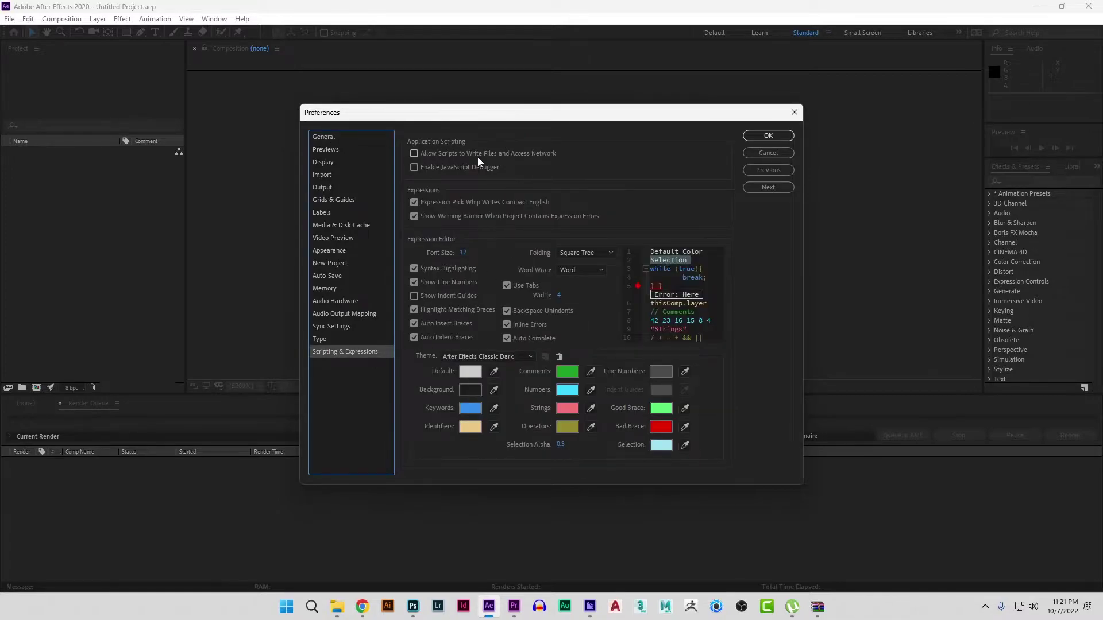
{"action": "left_click", "coordinate": [500, 156]}
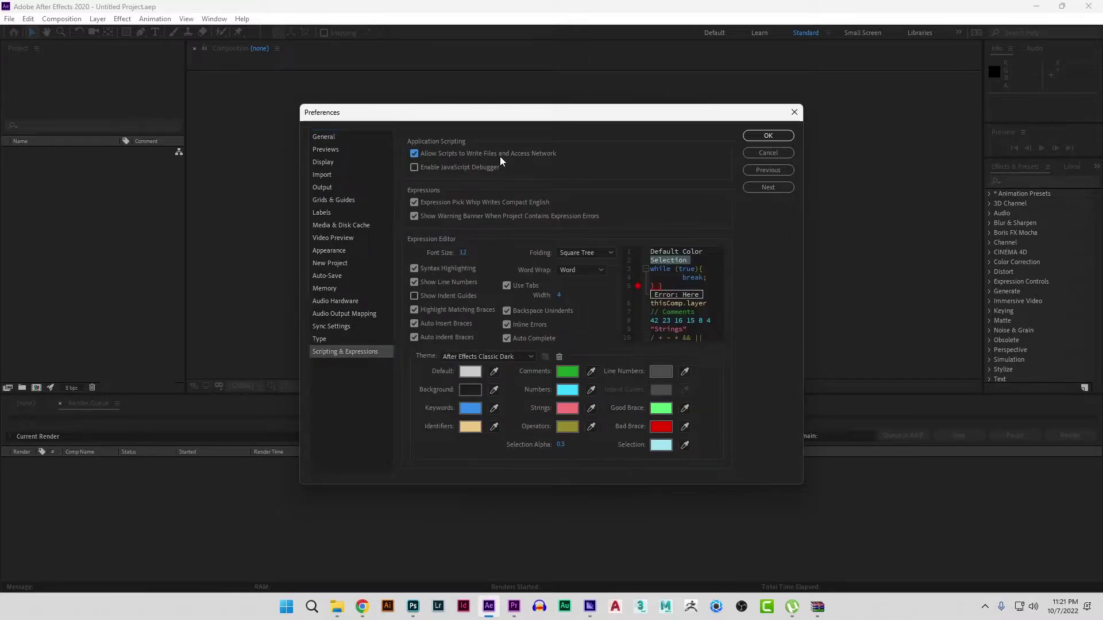
{"action": "left_click", "coordinate": [322, 138]}
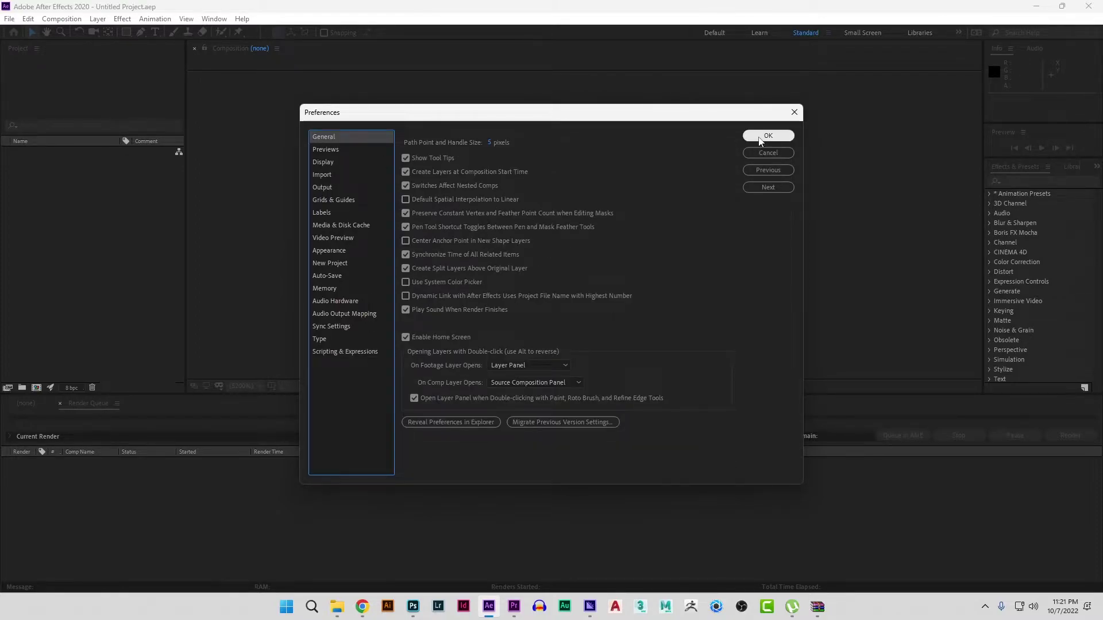
{"action": "left_click", "coordinate": [768, 136]}
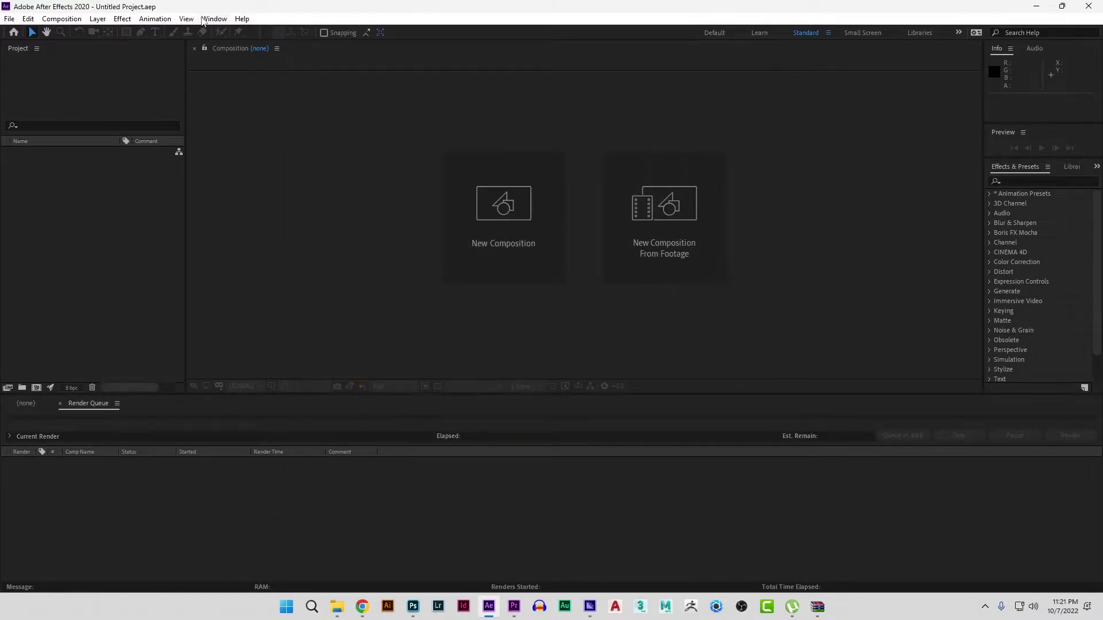
- Launch the Duik Bassel.2.jsx script in English and dock its panel between the Project and Composition panels
{"action": "left_click", "coordinate": [214, 19]}
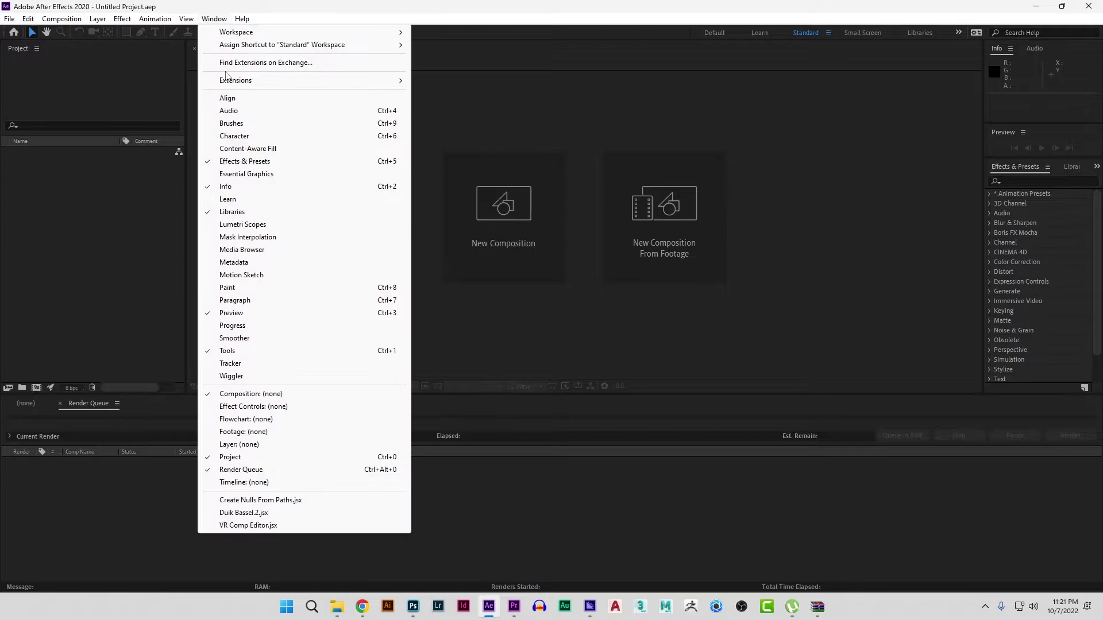
{"action": "left_click", "coordinate": [256, 513]}
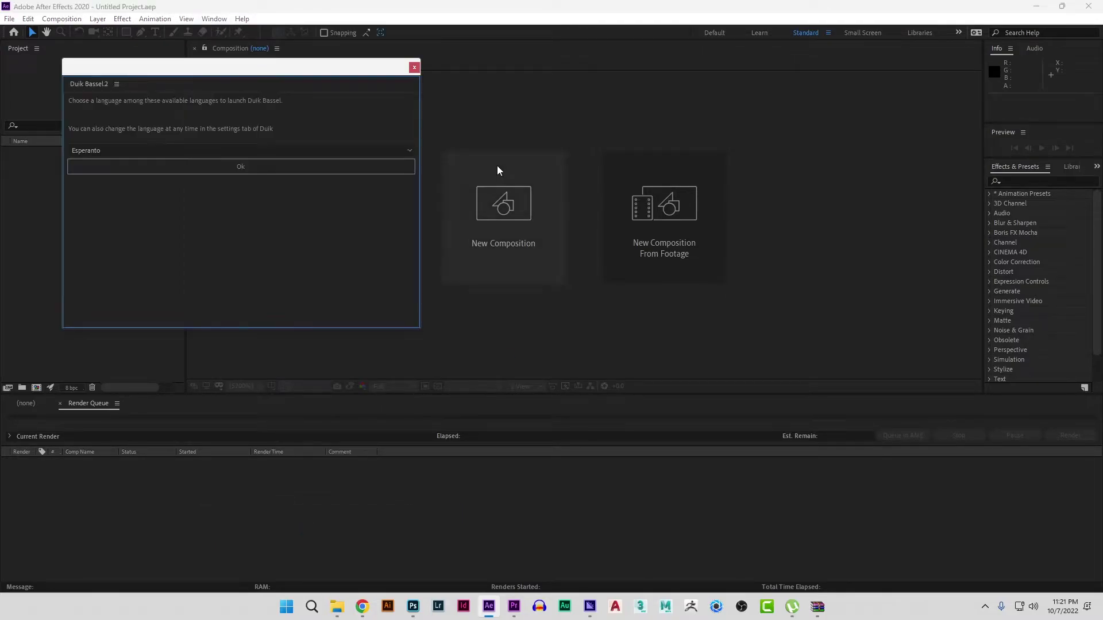
{"action": "left_click", "coordinate": [116, 151]}
{"action": "left_click", "coordinate": [109, 168]}
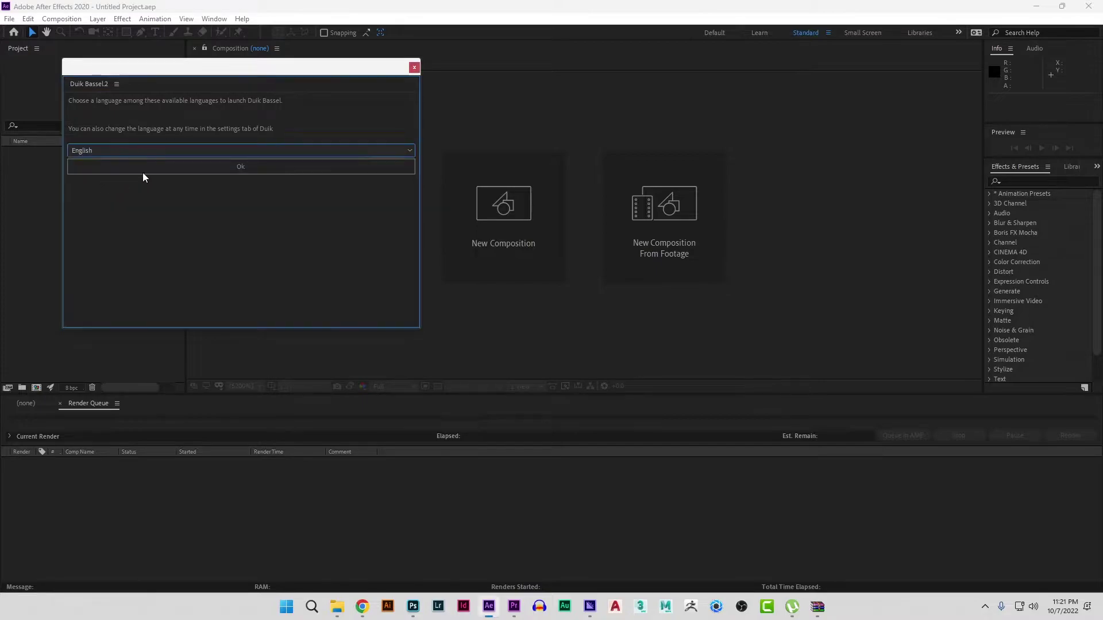
{"action": "left_click", "coordinate": [236, 171]}
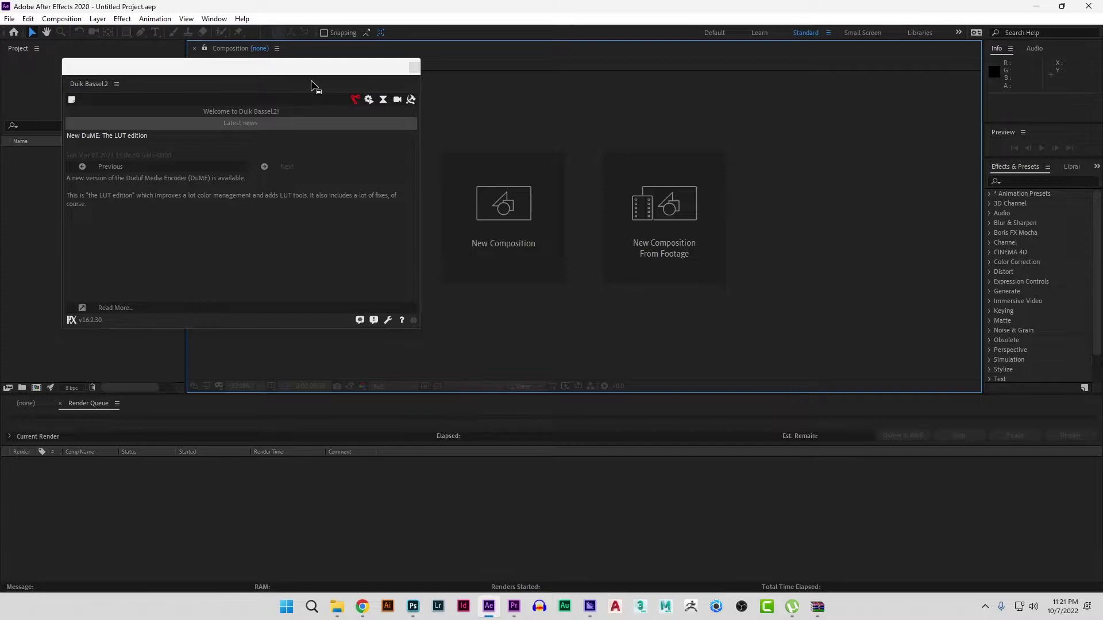
{"action": "left_click_drag", "start_coordinate": [83, 83], "coordinate": [180, 99]}
{"action": "left_click_drag", "start_coordinate": [270, 123], "coordinate": [355, 131]}
- Import the leg Photoshop file from the Desktop as Composition - Retain Layer Sizes with Editable Layer Styles
{"action": "double_click", "coordinate": [60, 247]}
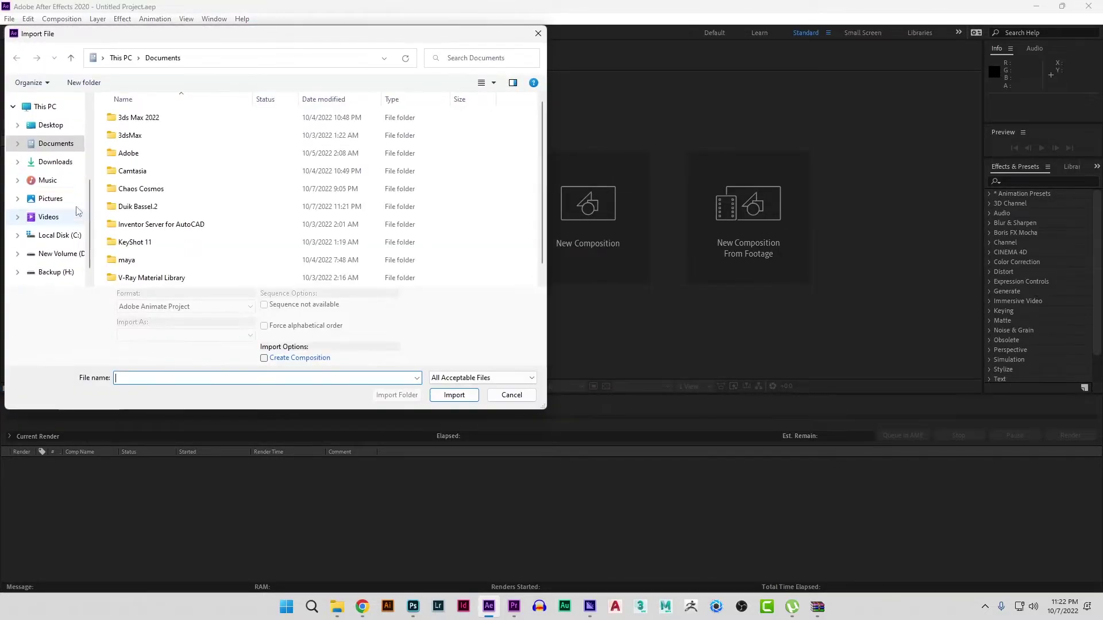
{"action": "left_click", "coordinate": [52, 125]}
{"action": "left_click", "coordinate": [113, 175]}
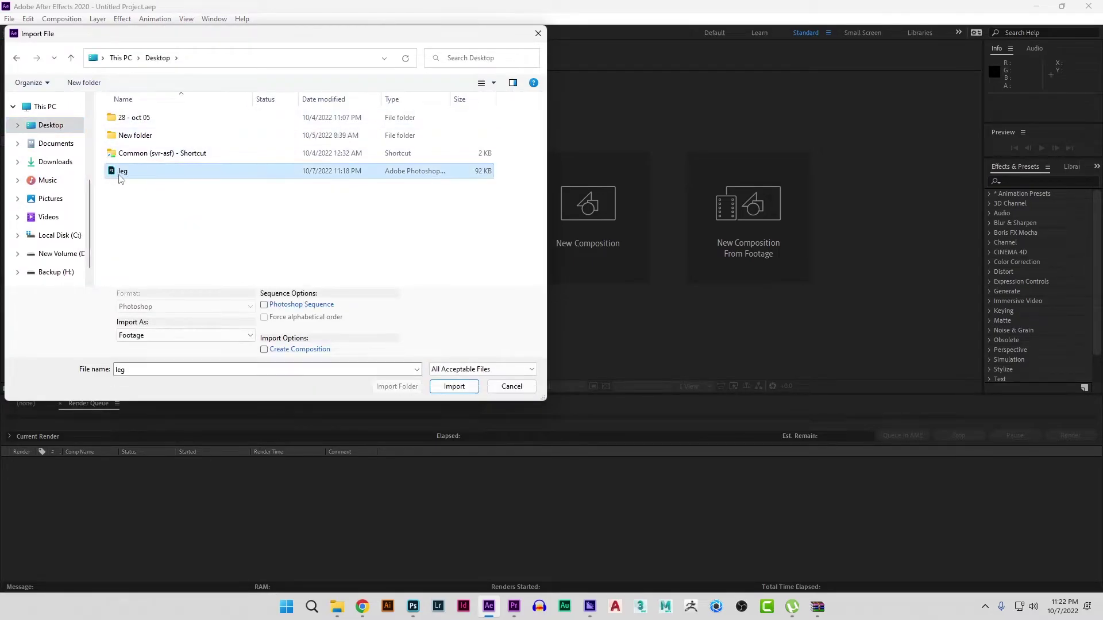
{"action": "left_click", "coordinate": [153, 339]}
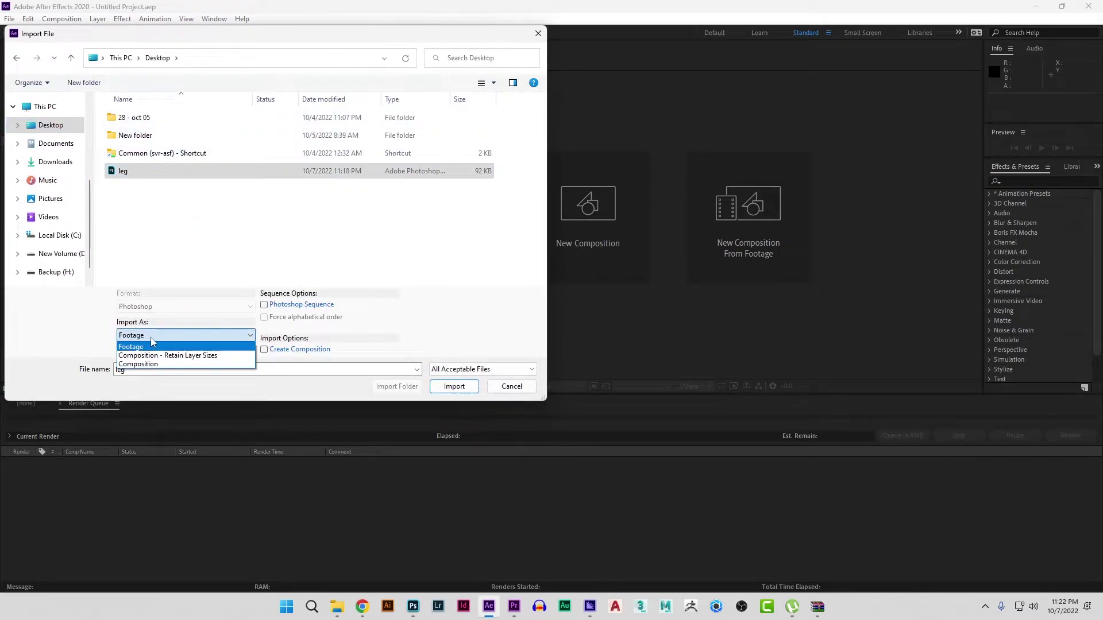
{"action": "left_click", "coordinate": [185, 358]}
{"action": "left_click", "coordinate": [466, 388]}
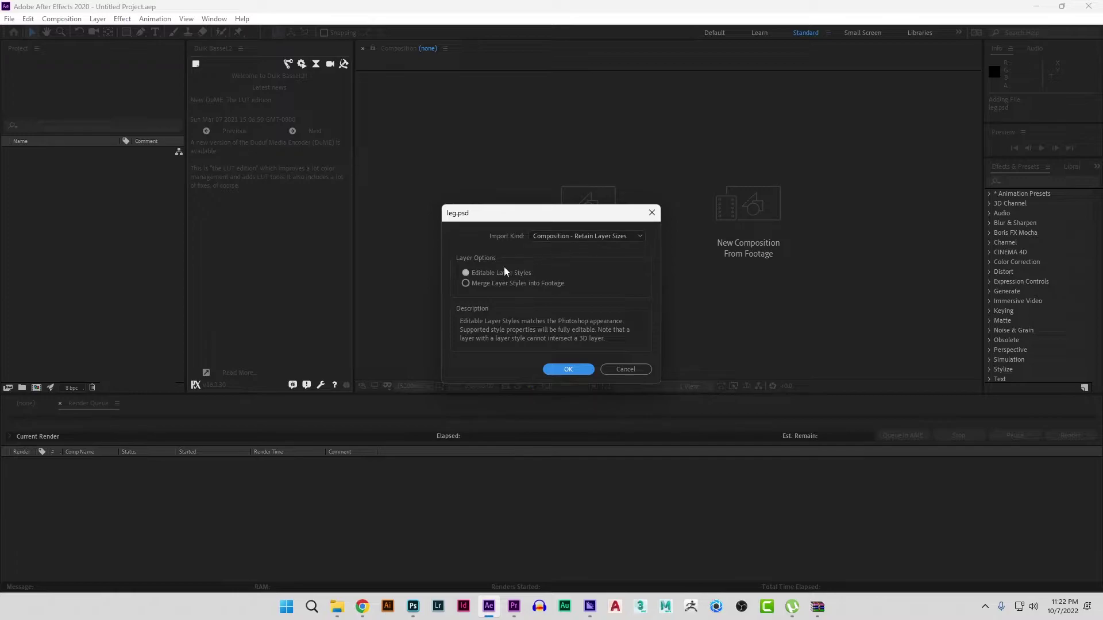
{"action": "left_click", "coordinate": [569, 368]}
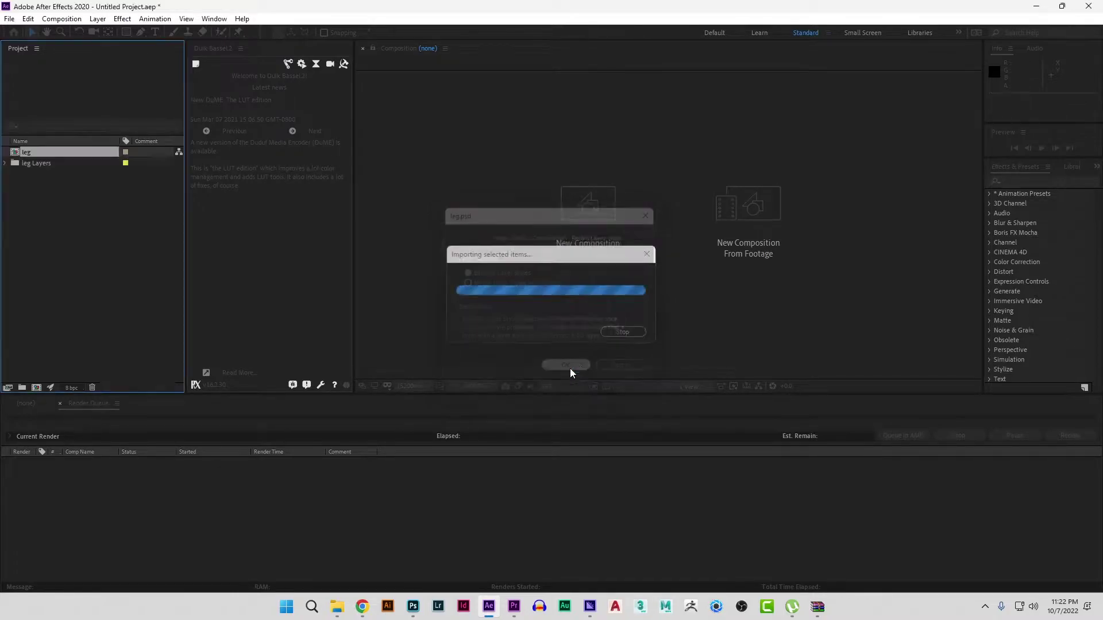
- Open the leg composition and set its preview resolution to Full
{"action": "double_click", "coordinate": [17, 153]}
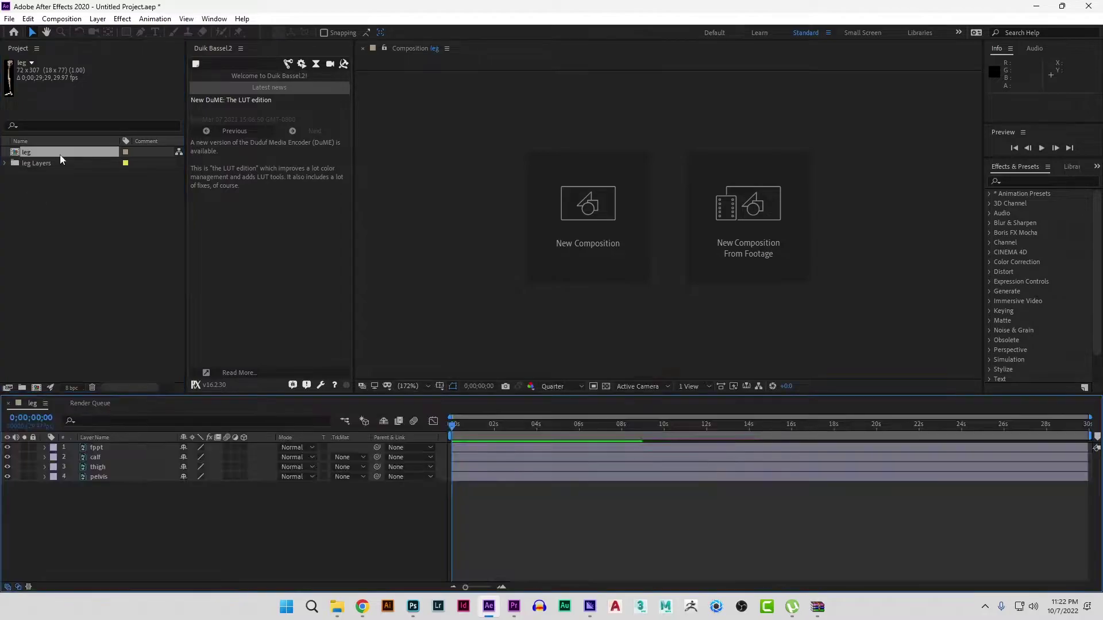
{"action": "left_click", "coordinate": [561, 387]}
{"action": "left_click", "coordinate": [553, 428]}
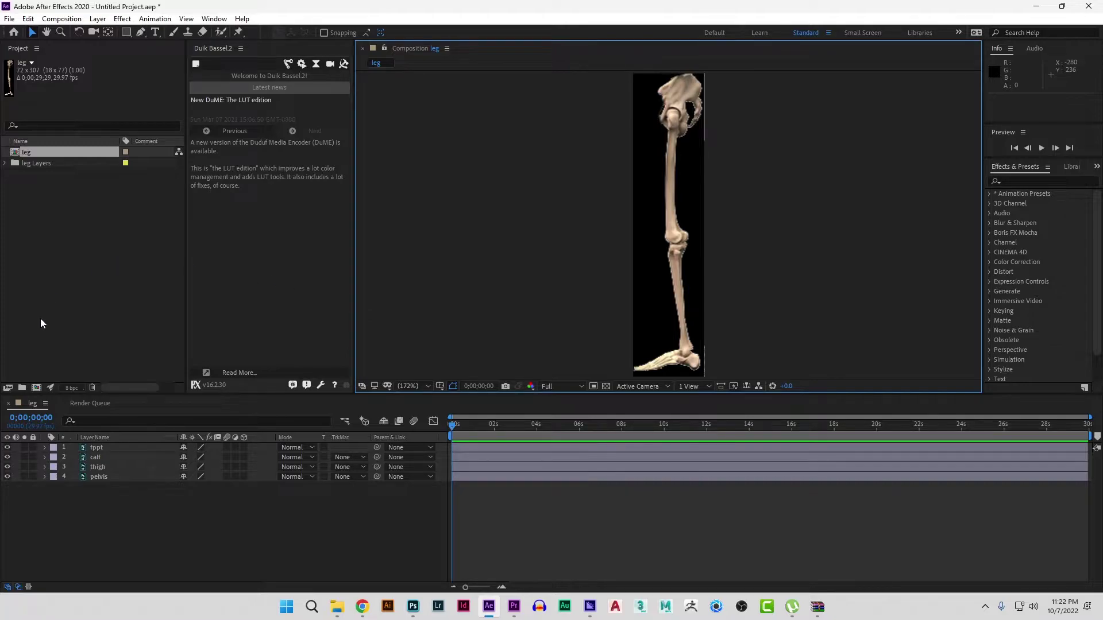
- Create a composition named walk_cycle from the HDV/HDTV 720 25 preset, with its frame rate changed to 24 fps
{"action": "left_click", "coordinate": [36, 388]}
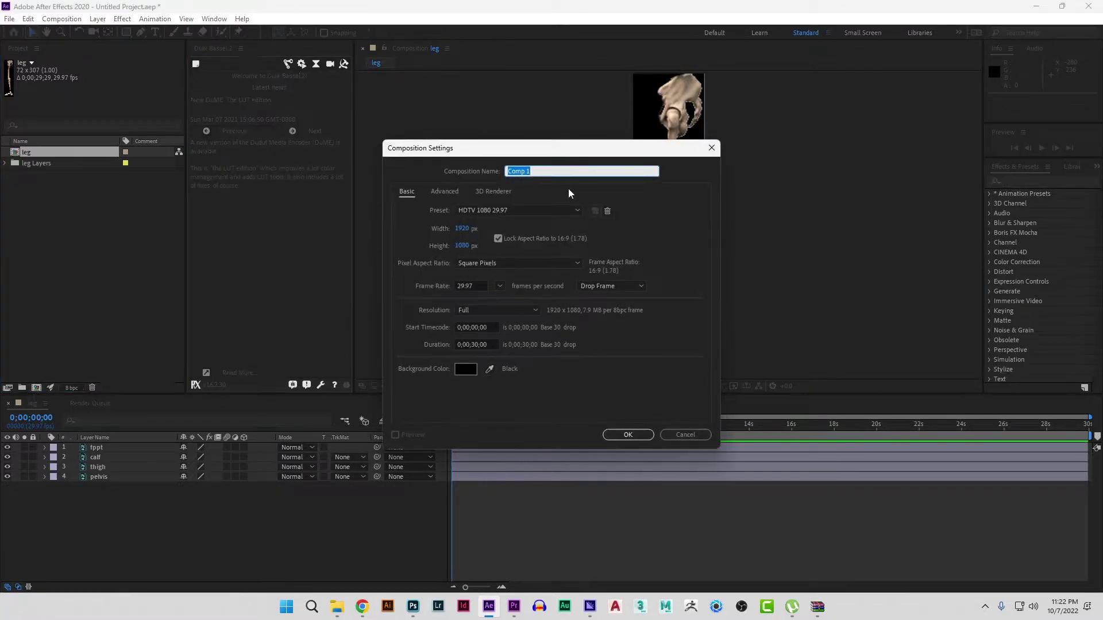
{"action": "type", "text": "walk_c"}
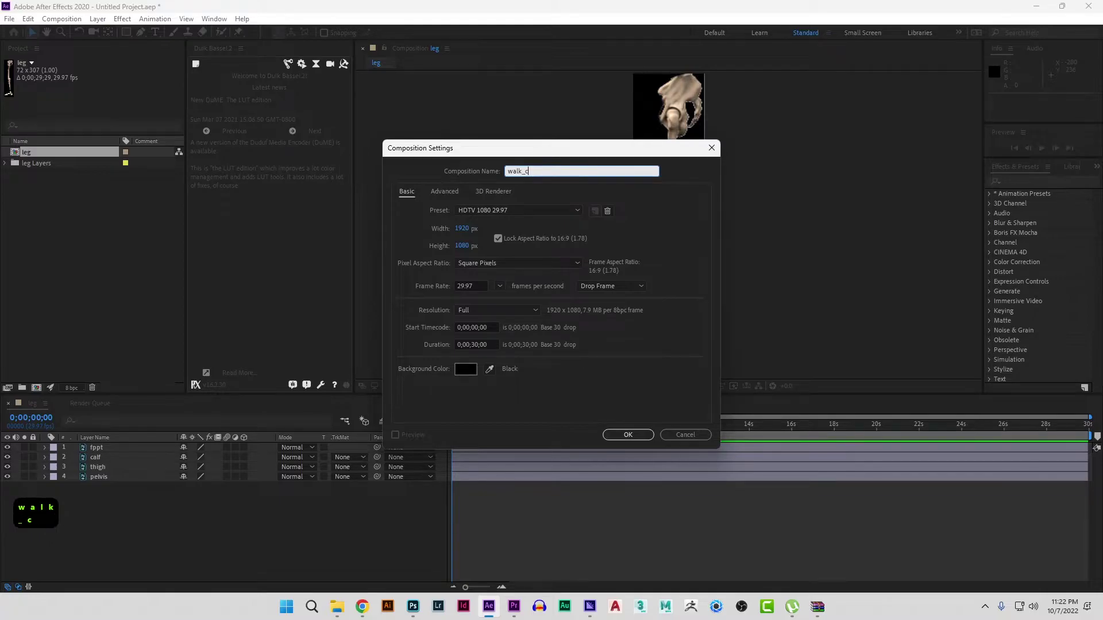
{"action": "type", "text": "ycle"}
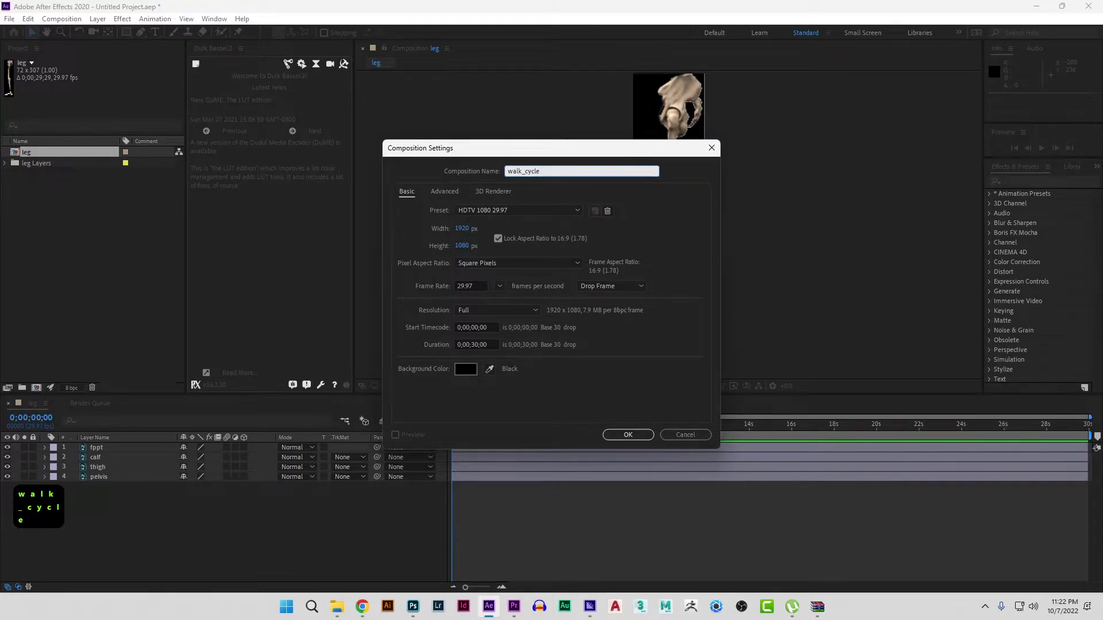
{"action": "left_click", "coordinate": [502, 207]}
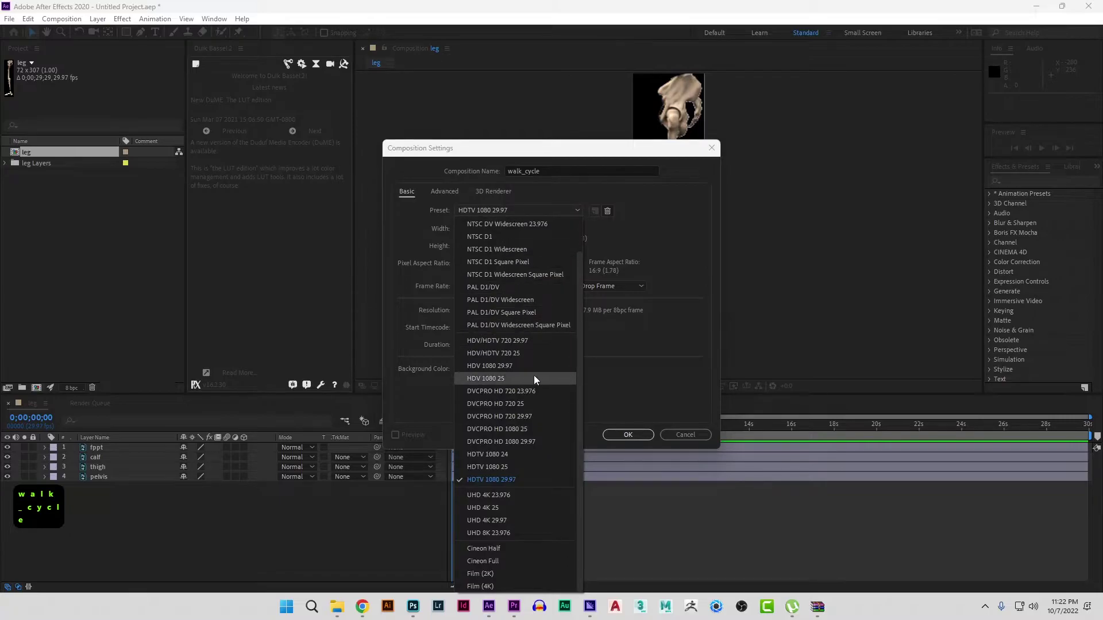
{"action": "left_click", "coordinate": [514, 354]}
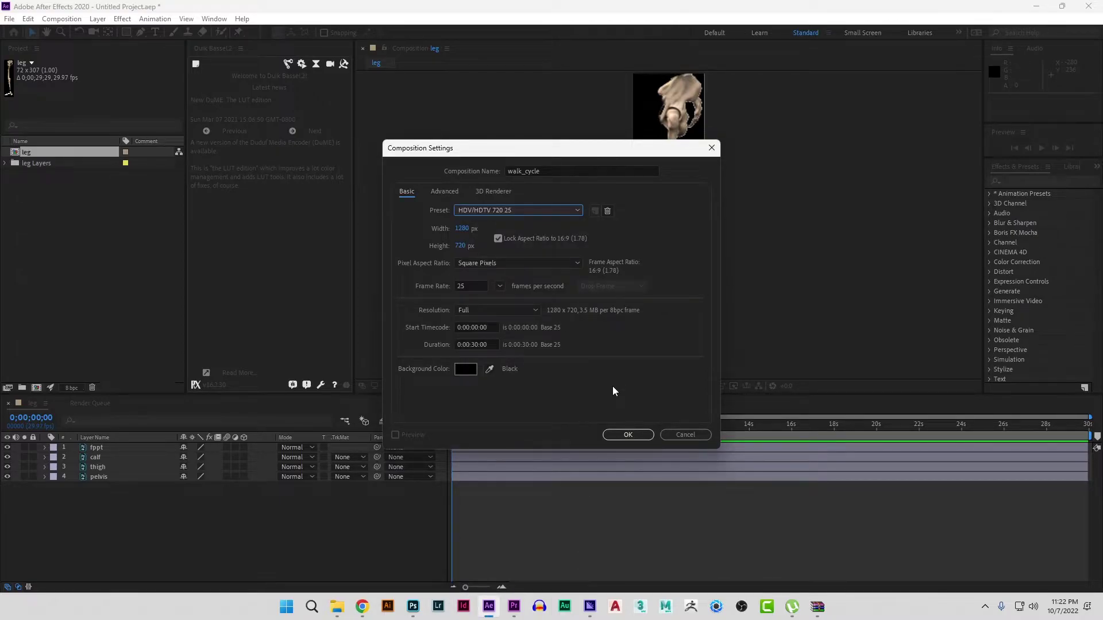
{"action": "left_click", "coordinate": [500, 286]}
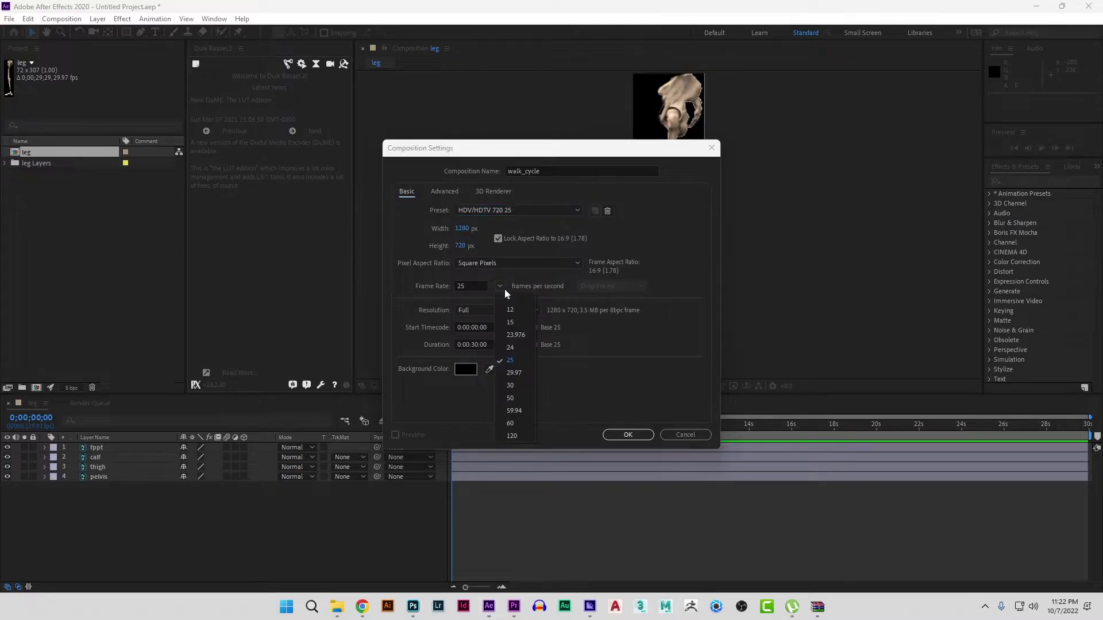
{"action": "left_click", "coordinate": [525, 349]}
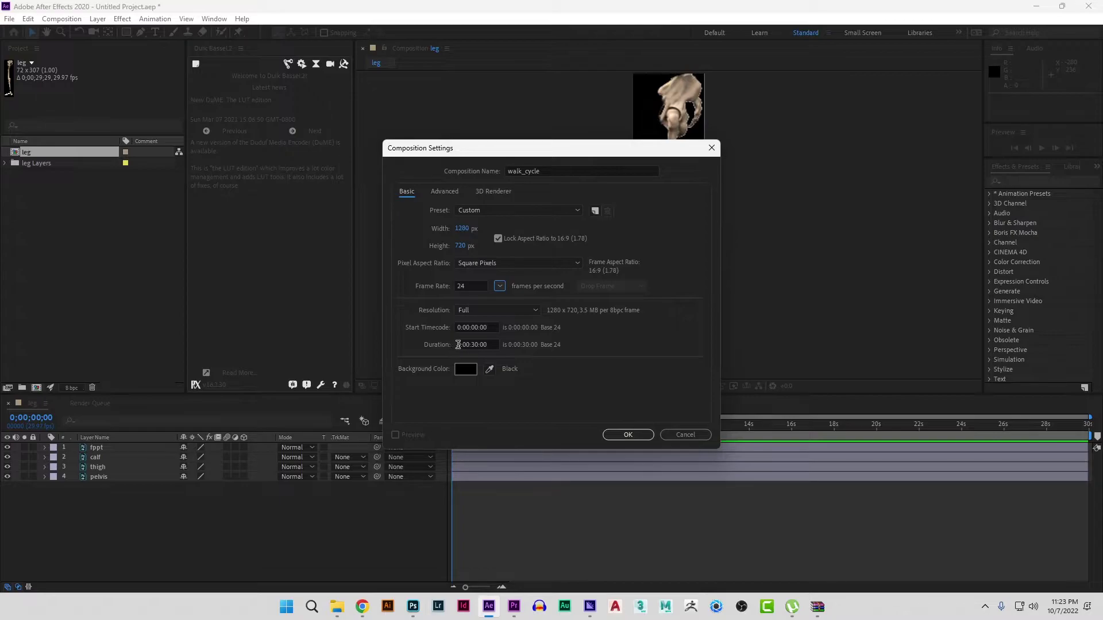
{"action": "left_click", "coordinate": [628, 435]}
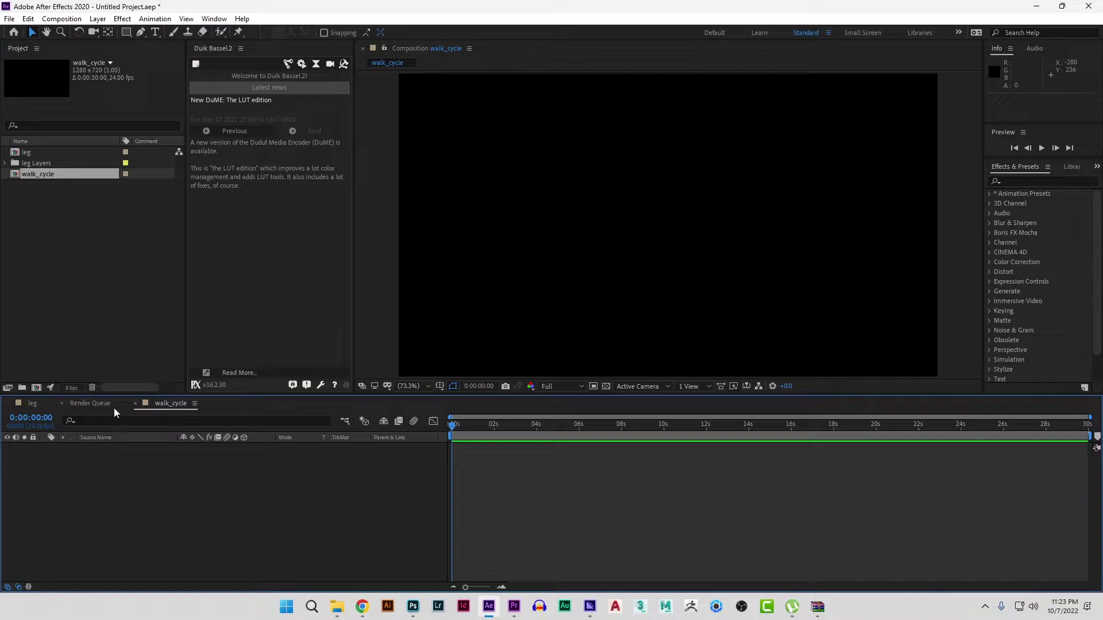
- Close the Render Queue
{"action": "left_click", "coordinate": [92, 405]}
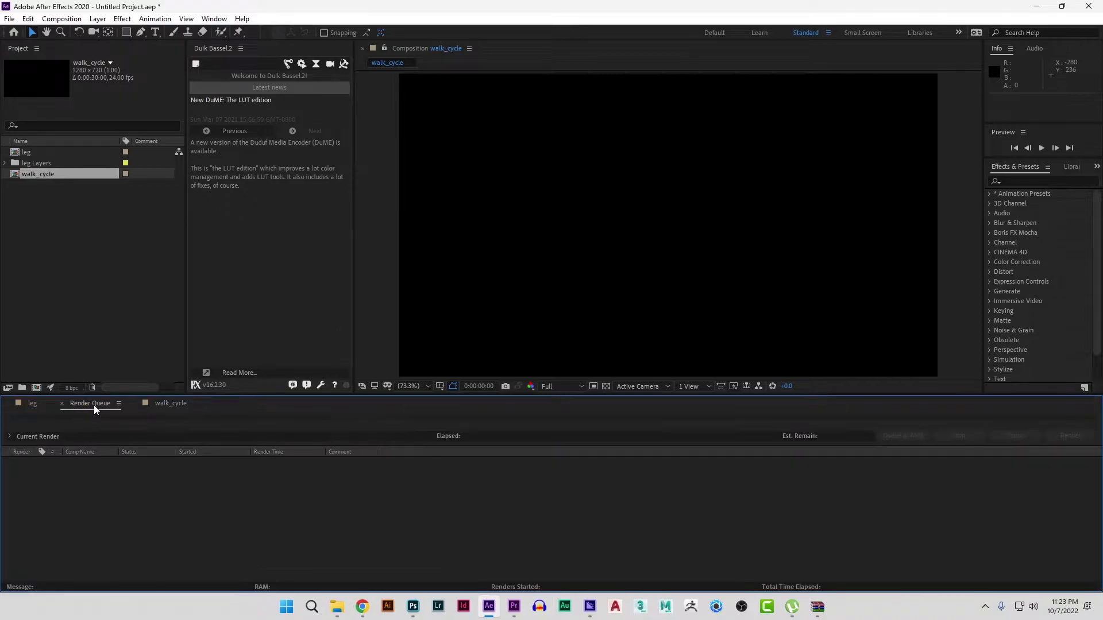
{"action": "left_click", "coordinate": [62, 403]}
- Copy all four layers of the leg composition into the walk_cycle composition and close the leg composition
{"action": "left_click", "coordinate": [33, 404]}
{"action": "left_click_drag", "start_coordinate": [116, 508], "coordinate": [109, 446]}
{"action": "key", "text": "ctrl+c"}
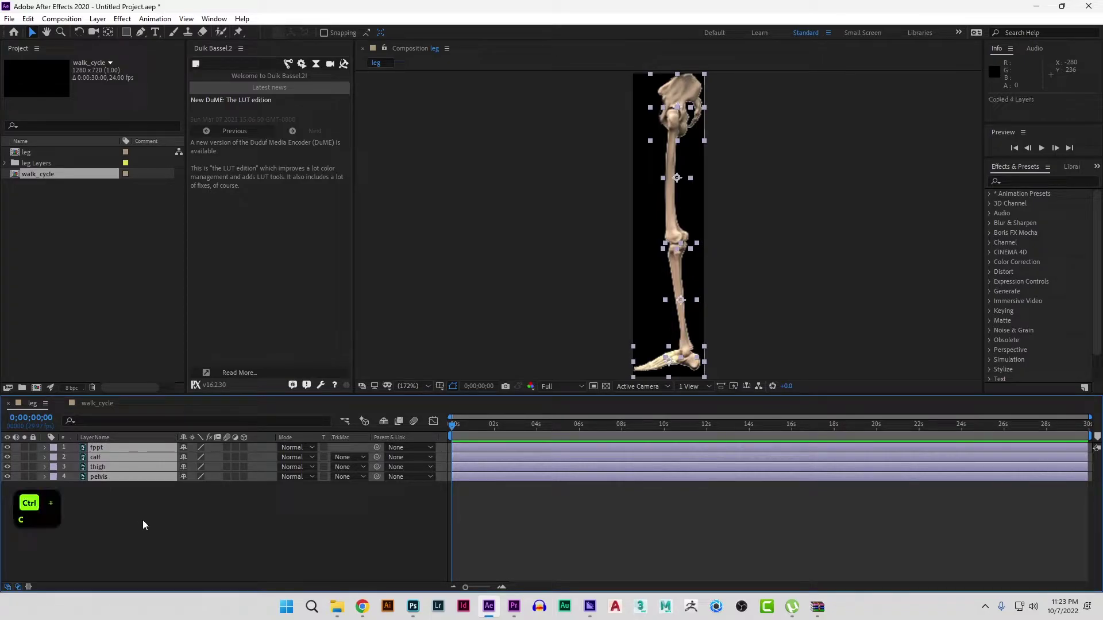
{"action": "left_click", "coordinate": [92, 404]}
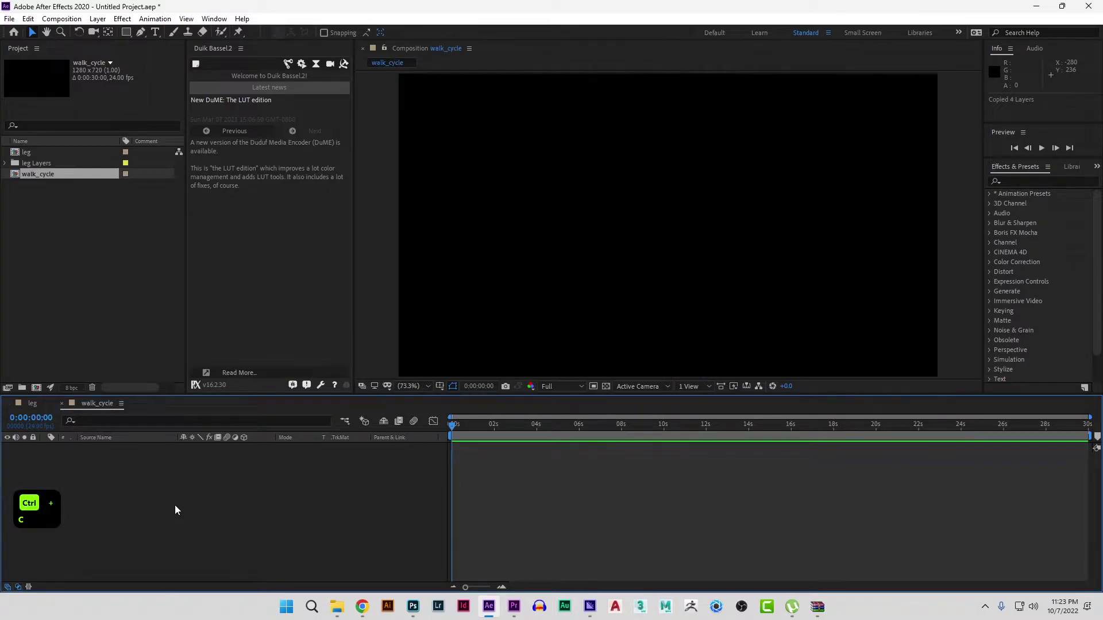
{"action": "key", "text": "ctrl+v"}
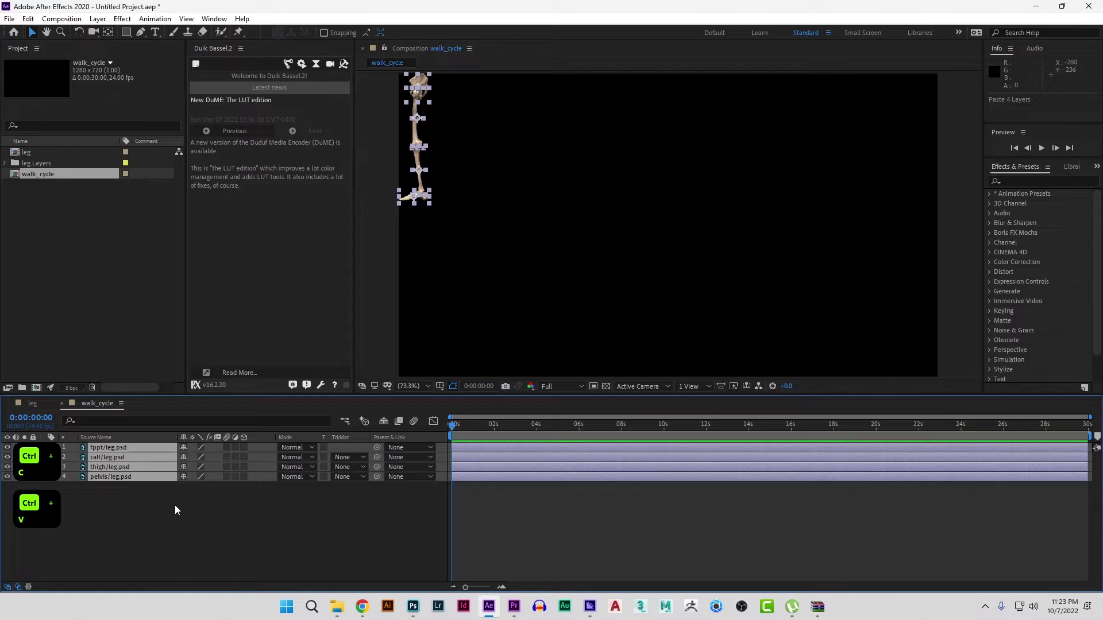
{"action": "left_click", "coordinate": [175, 505]}
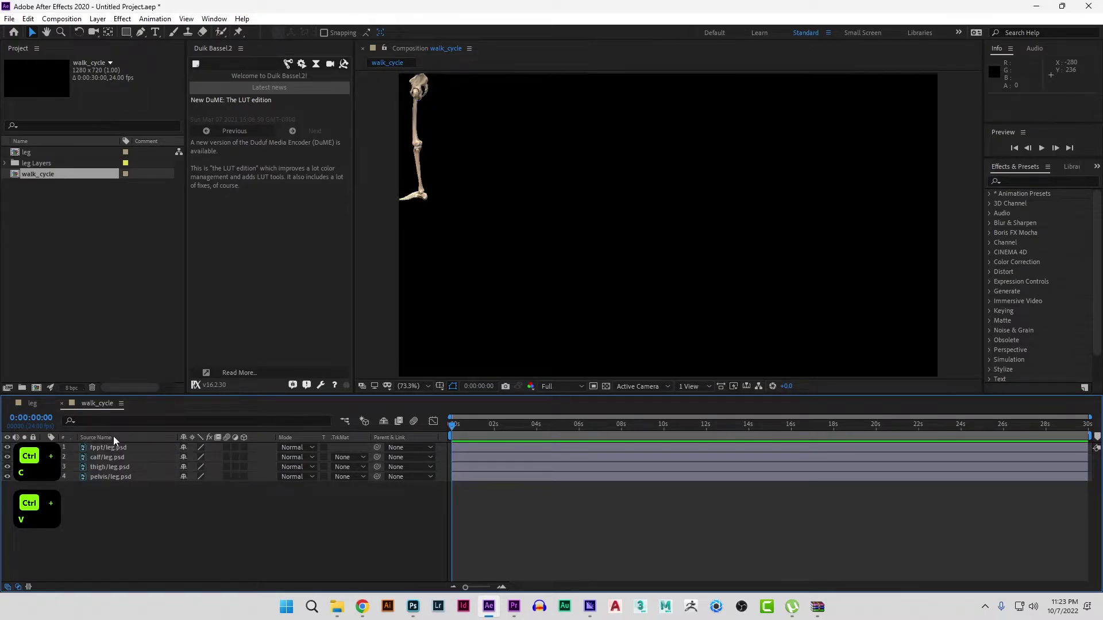
{"action": "left_click", "coordinate": [28, 403]}
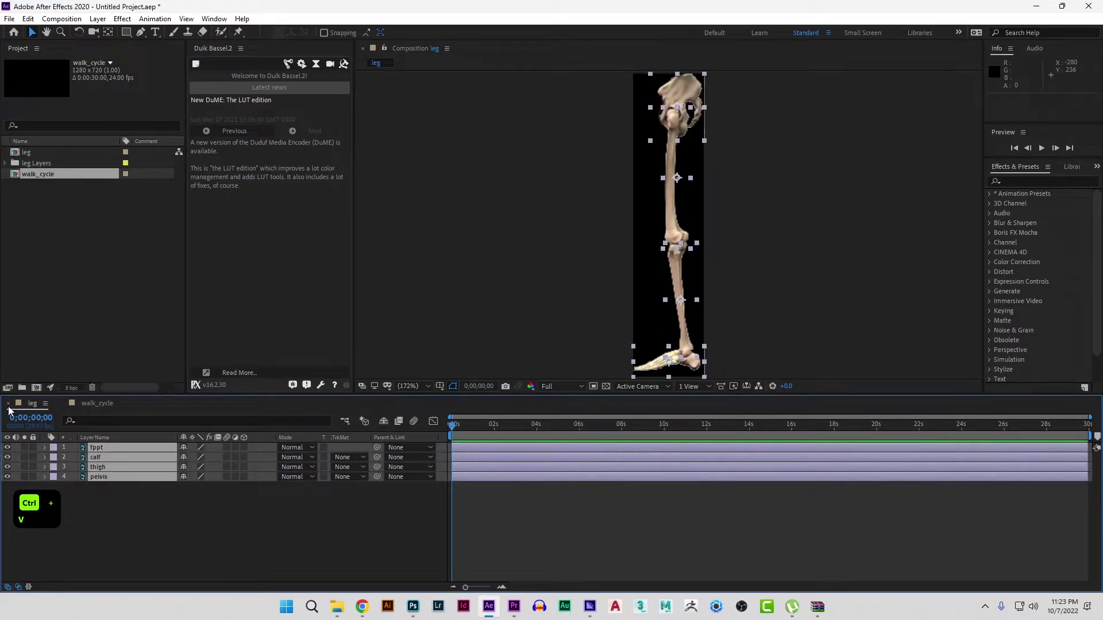
{"action": "left_click", "coordinate": [8, 404]}
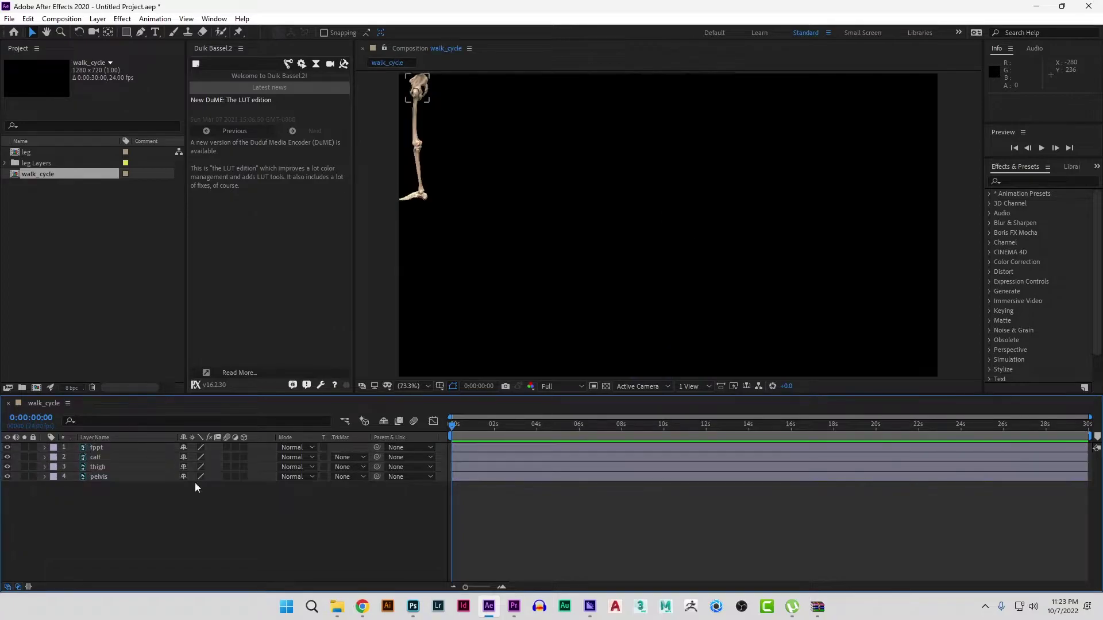
- Move all four leg layers together to the middle of the walk_cycle frame
{"action": "key", "text": "ctrl+a"}
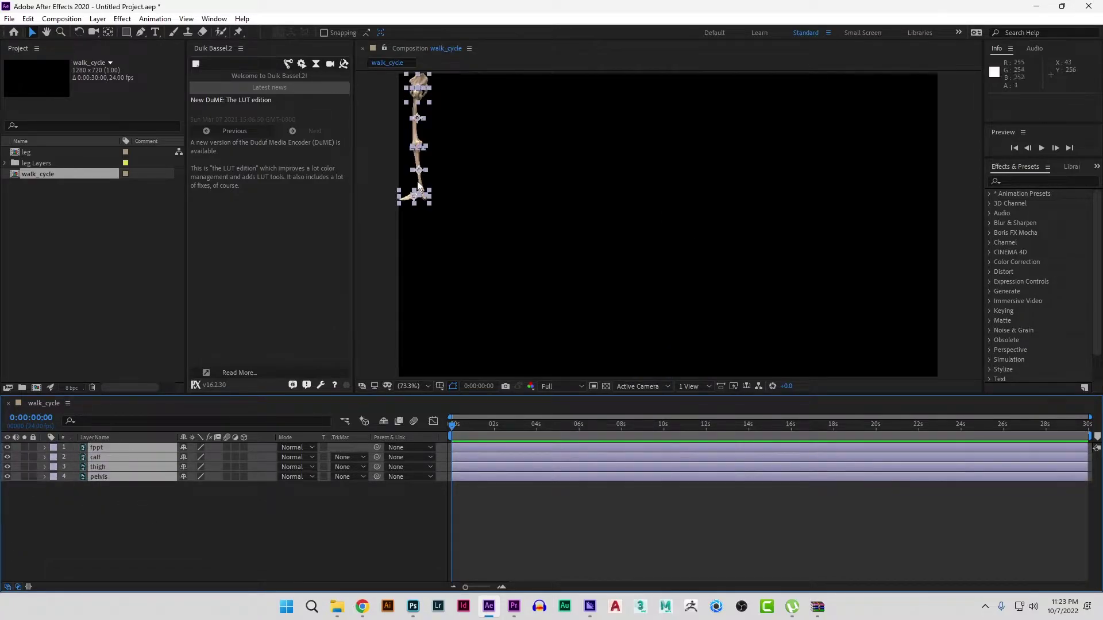
{"action": "left_click_drag", "start_coordinate": [419, 162], "coordinate": [667, 261]}
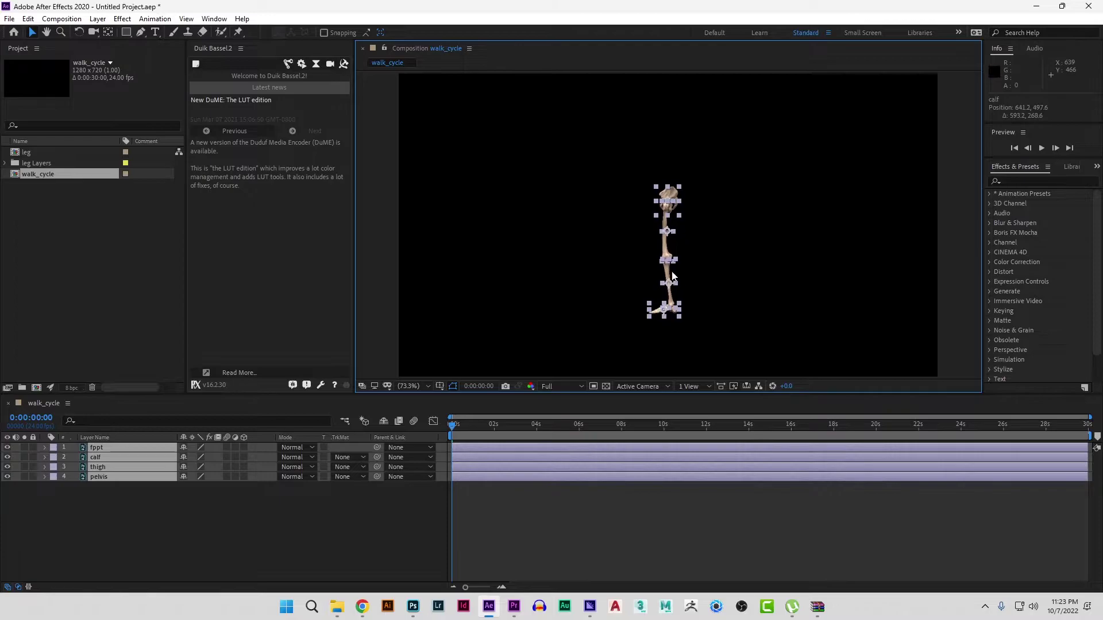
{"action": "left_click_drag", "start_coordinate": [737, 296], "coordinate": [737, 305]}
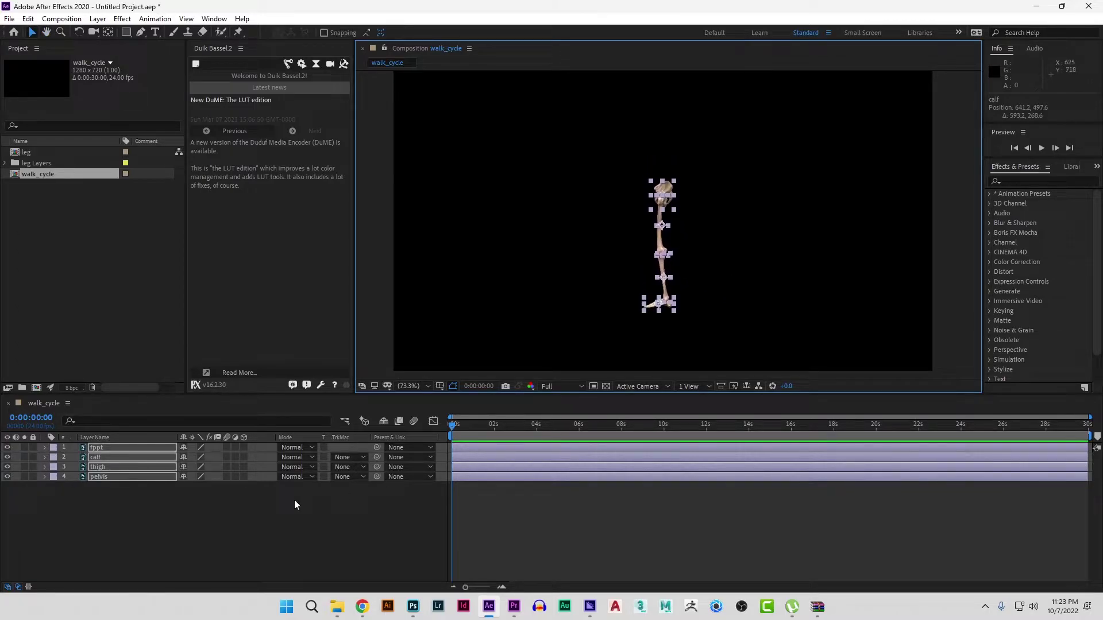
- Delete all layers from walk_cycle, and remove the leg composition and the leg Layers folder from the project
{"action": "left_click_drag", "start_coordinate": [138, 536], "coordinate": [95, 447]}
{"action": "key", "text": "Delete"}
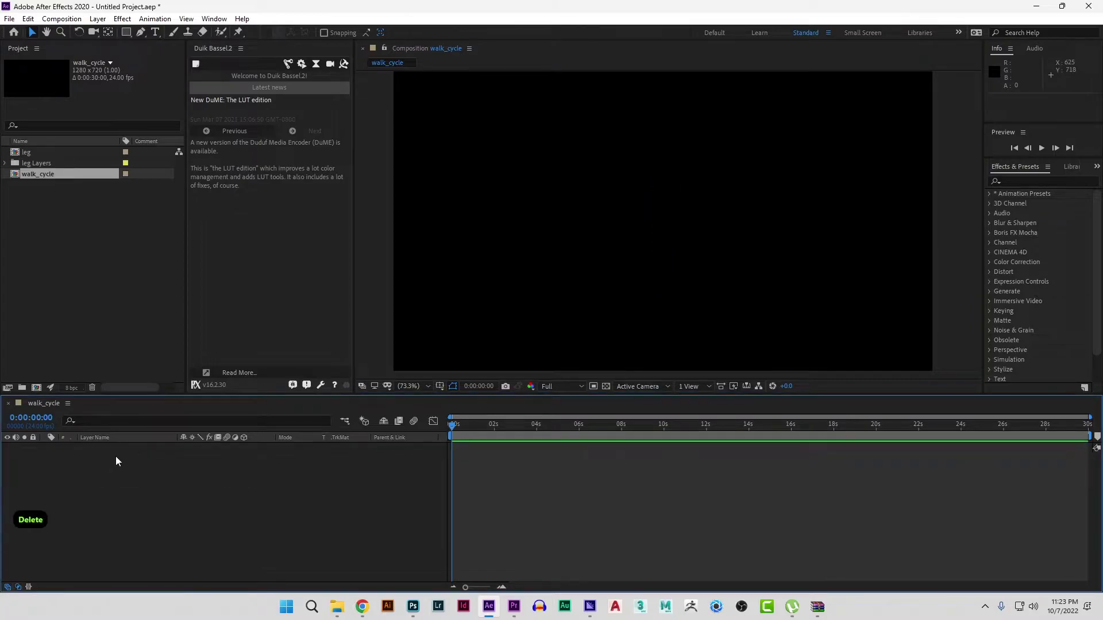
{"action": "left_click", "coordinate": [28, 152]}
{"action": "key", "text": "Delete"}
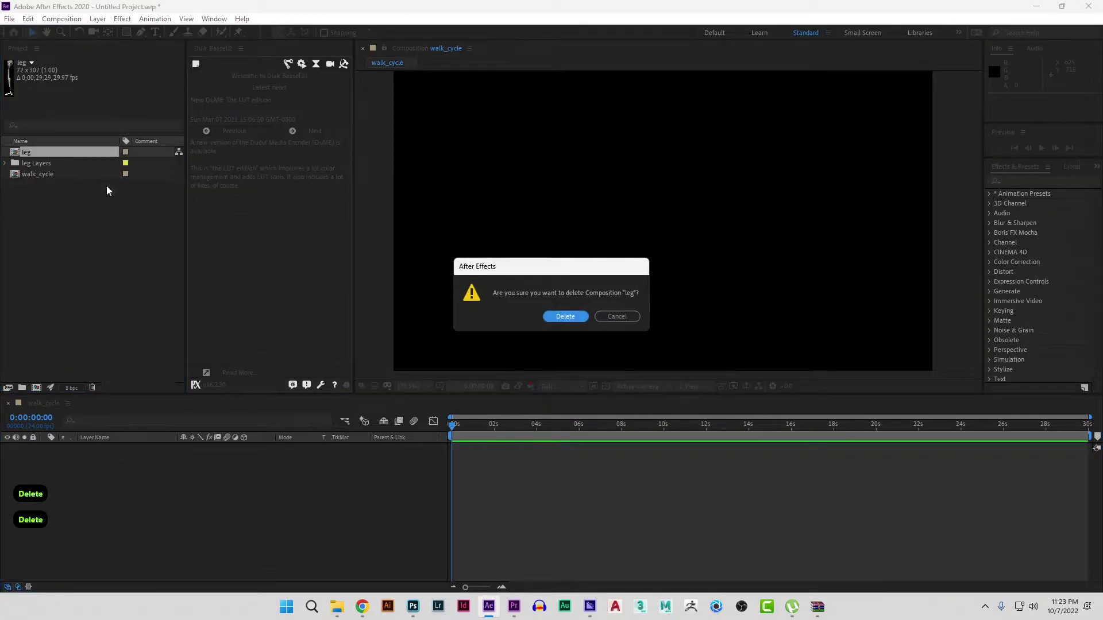
{"action": "left_click", "coordinate": [563, 318]}
{"action": "left_click", "coordinate": [33, 161]}
{"action": "left_click", "coordinate": [33, 152]}
{"action": "key", "text": "Delete"}
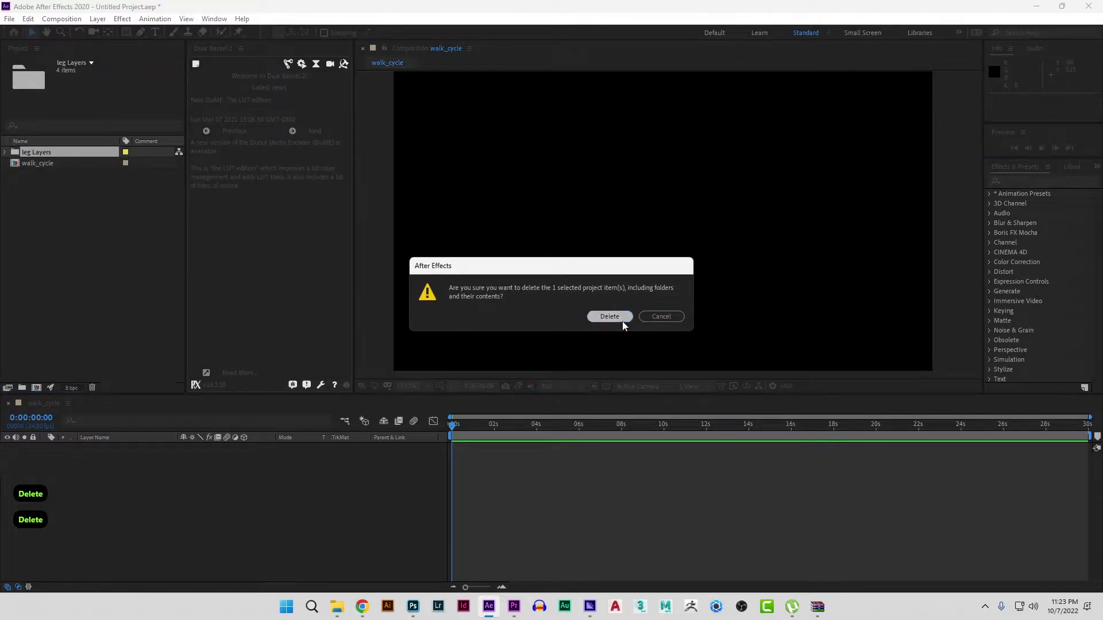
{"action": "left_click", "coordinate": [622, 320]}
- Switch to Photoshop, flip the fppt, calf, thigh and pelvis layers horizontally together, and save leg.psd
{"action": "left_click", "coordinate": [413, 607]}
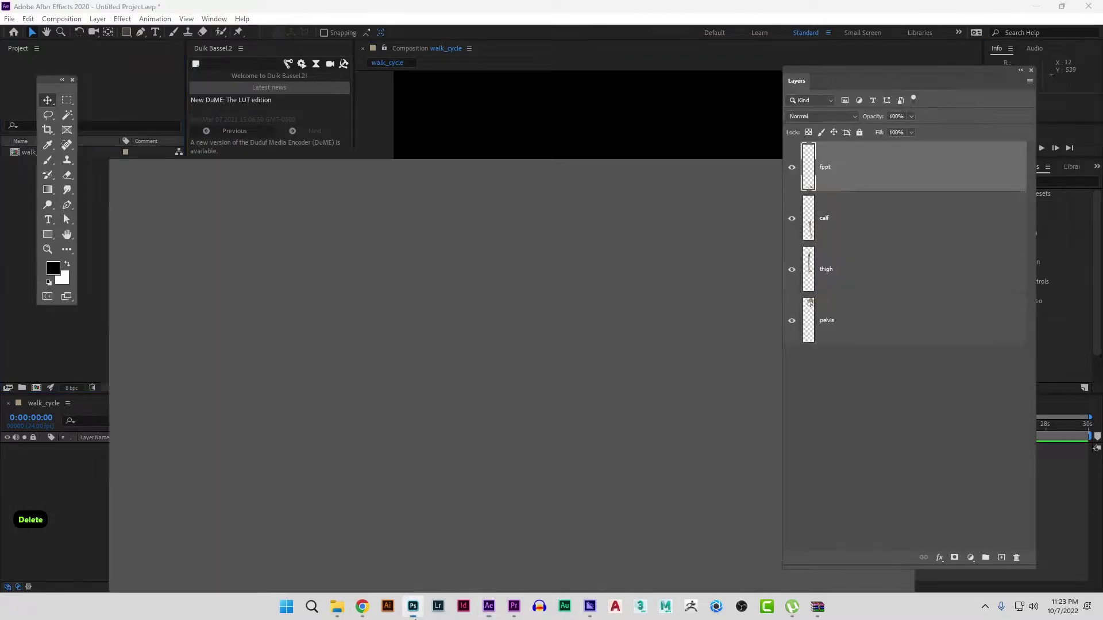
{"action": "left_click", "coordinate": [906, 324], "text": "shift"}
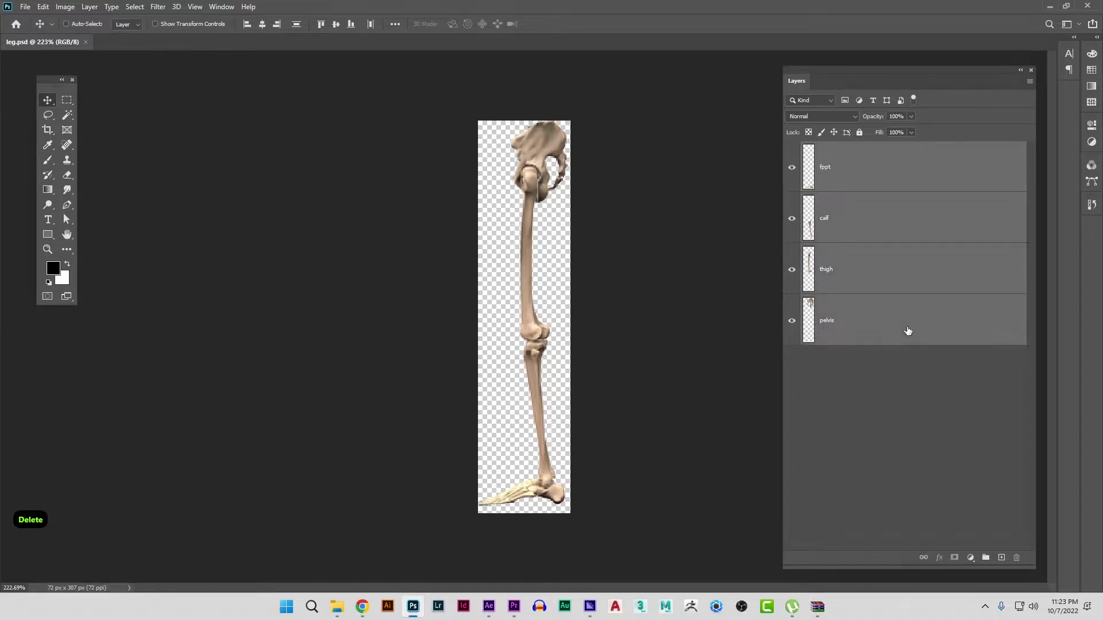
{"action": "key", "text": "ctrl+t"}
{"action": "right_click", "coordinate": [534, 220]}
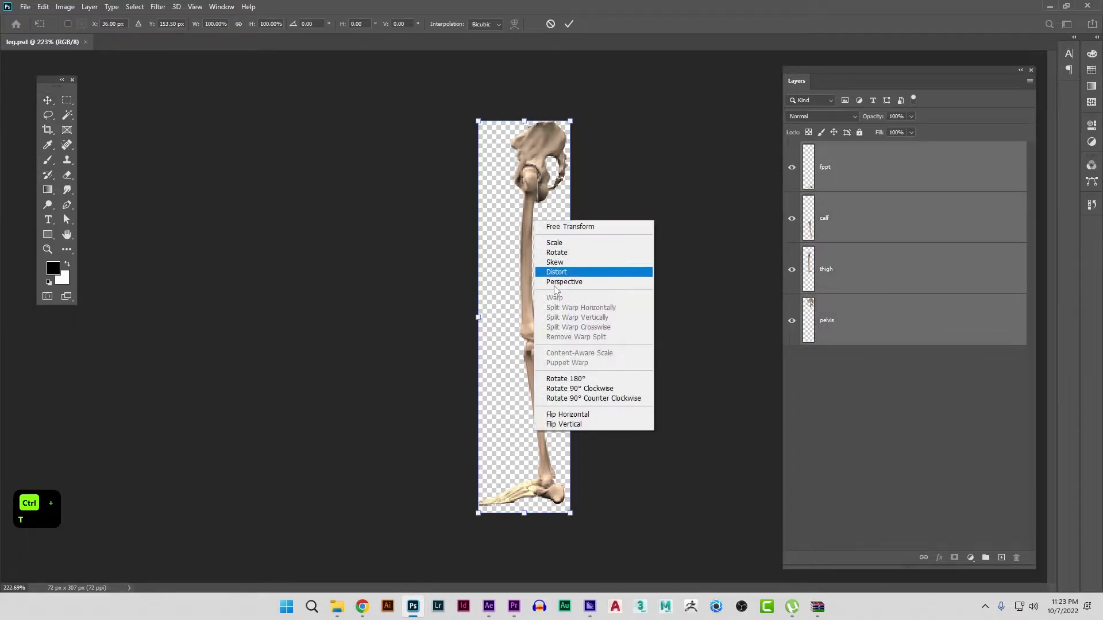
{"action": "left_click", "coordinate": [584, 415]}
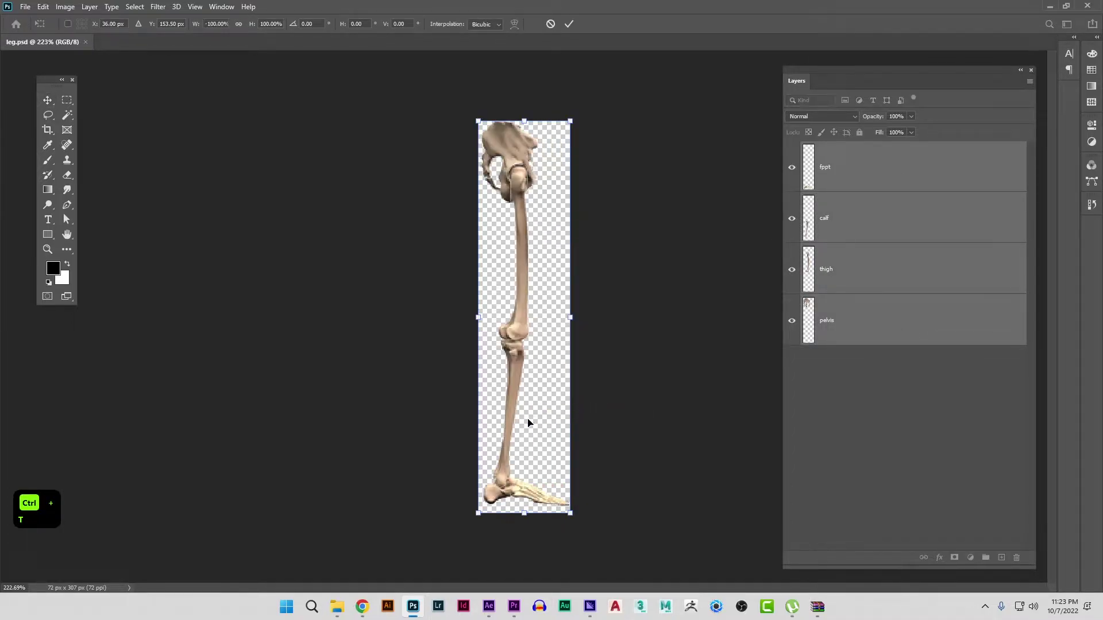
{"action": "key", "text": "Return"}
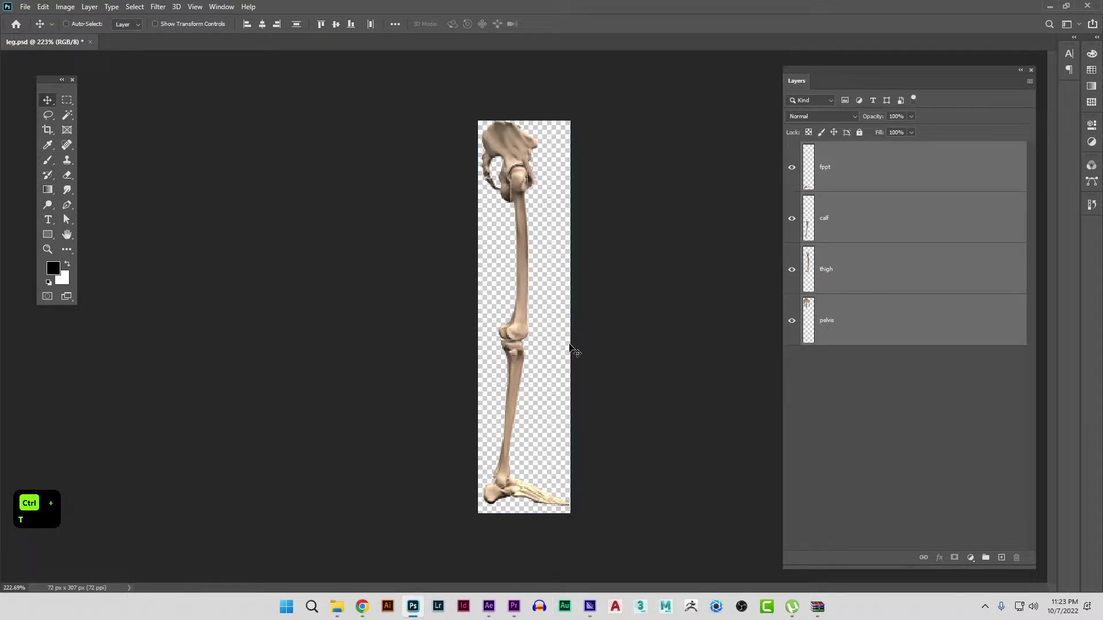
{"action": "key", "text": "ctrl+s"}
- Back in After Effects, import the leg Photoshop file from the Desktop as Composition - Retain Layer Sizes with Editable Layer Styles
{"action": "left_click", "coordinate": [489, 607]}
{"action": "double_click", "coordinate": [140, 291]}
{"action": "left_click", "coordinate": [114, 173]}
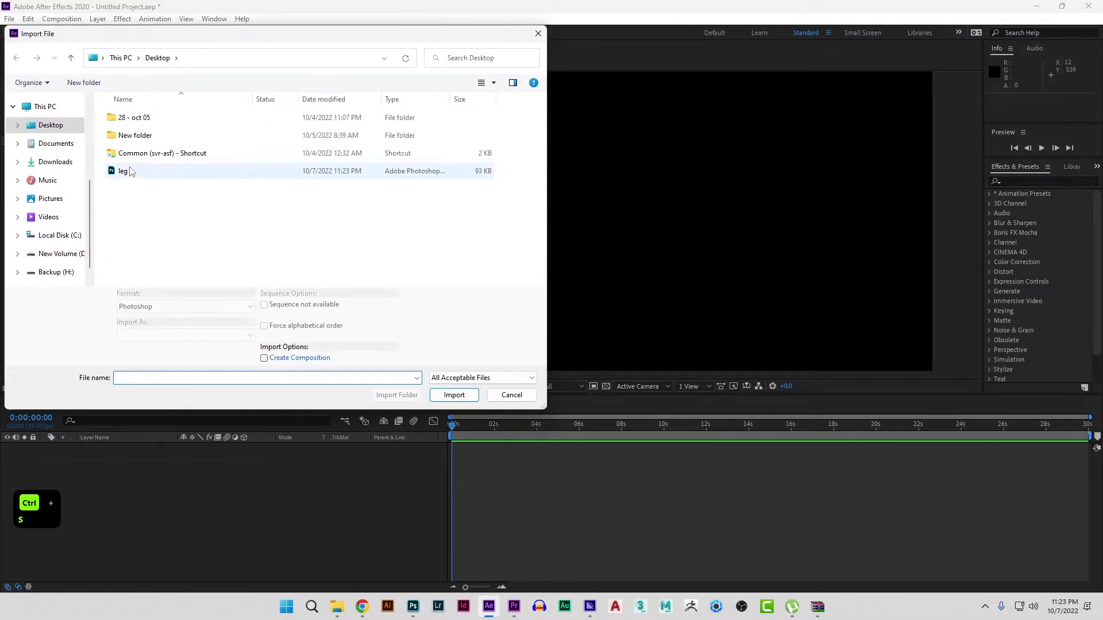
{"action": "left_click", "coordinate": [185, 335]}
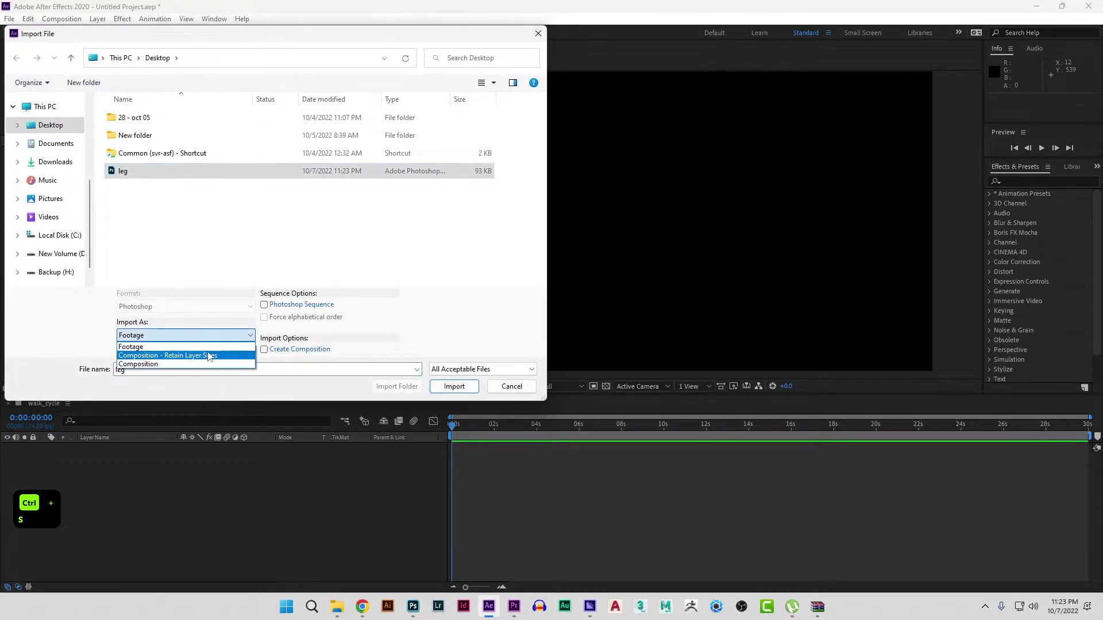
{"action": "left_click", "coordinate": [173, 356]}
{"action": "left_click", "coordinate": [454, 386]}
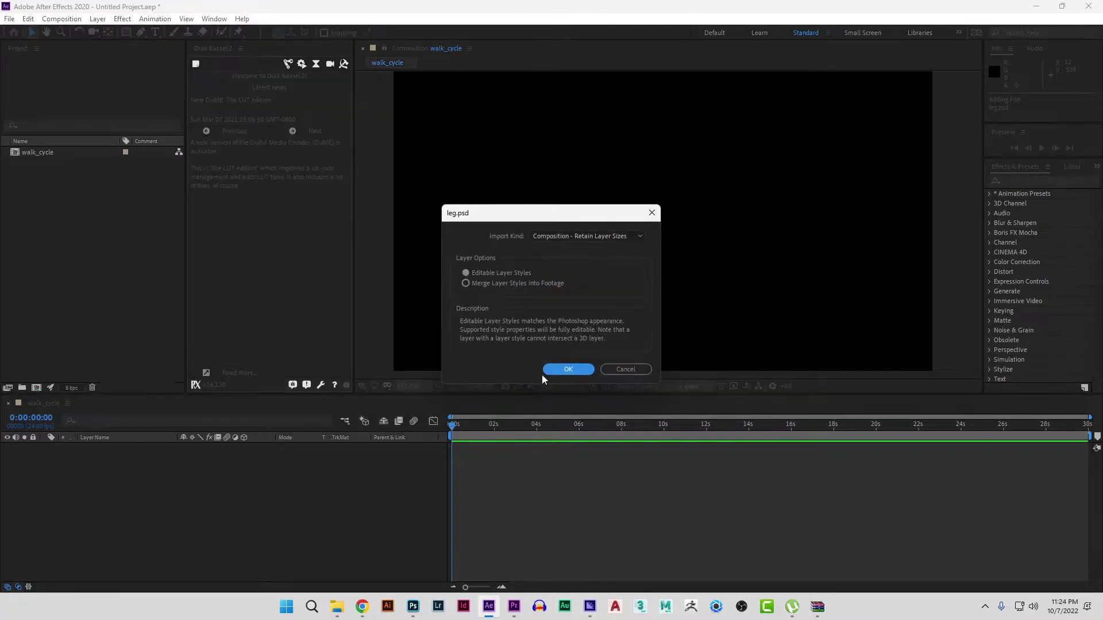
{"action": "left_click", "coordinate": [557, 374]}
{"action": "double_click", "coordinate": [13, 152]}
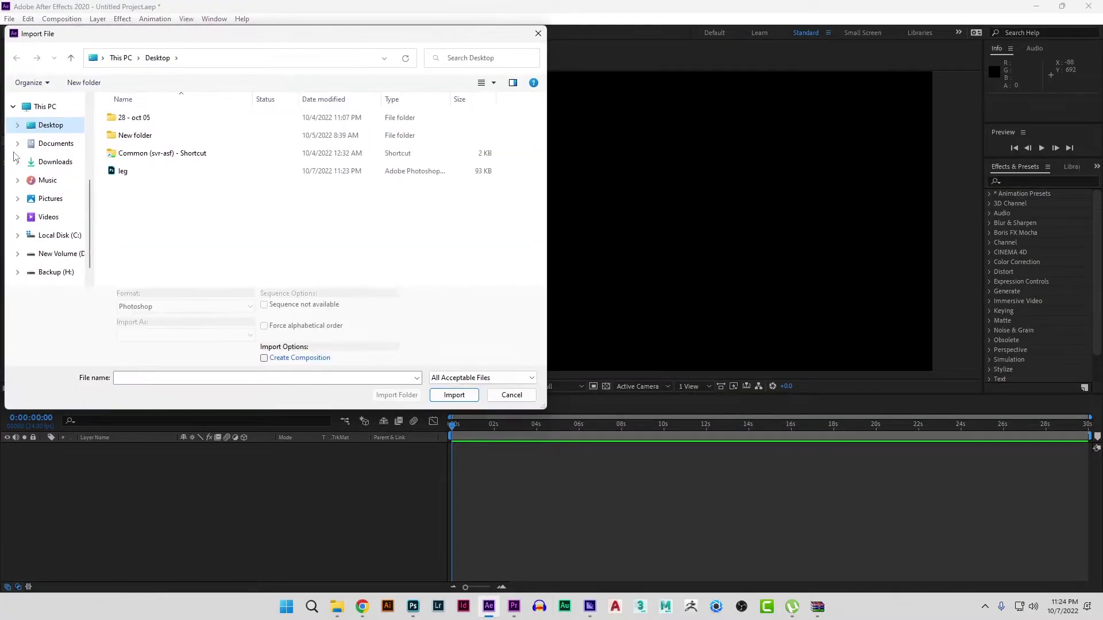
{"action": "key", "text": "Escape"}
- Open the reimported leg composition, copy its four layers into walk_cycle, and close the leg composition
{"action": "double_click", "coordinate": [26, 152]}
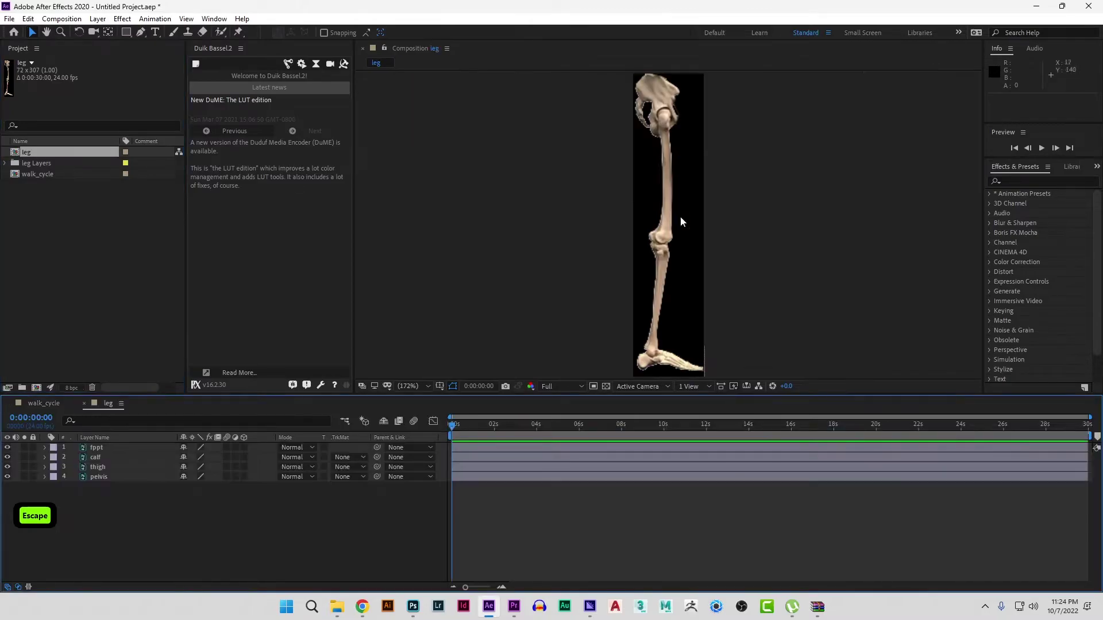
{"action": "key", "text": "ctrl+a"}
{"action": "key", "text": "ctrl+c"}
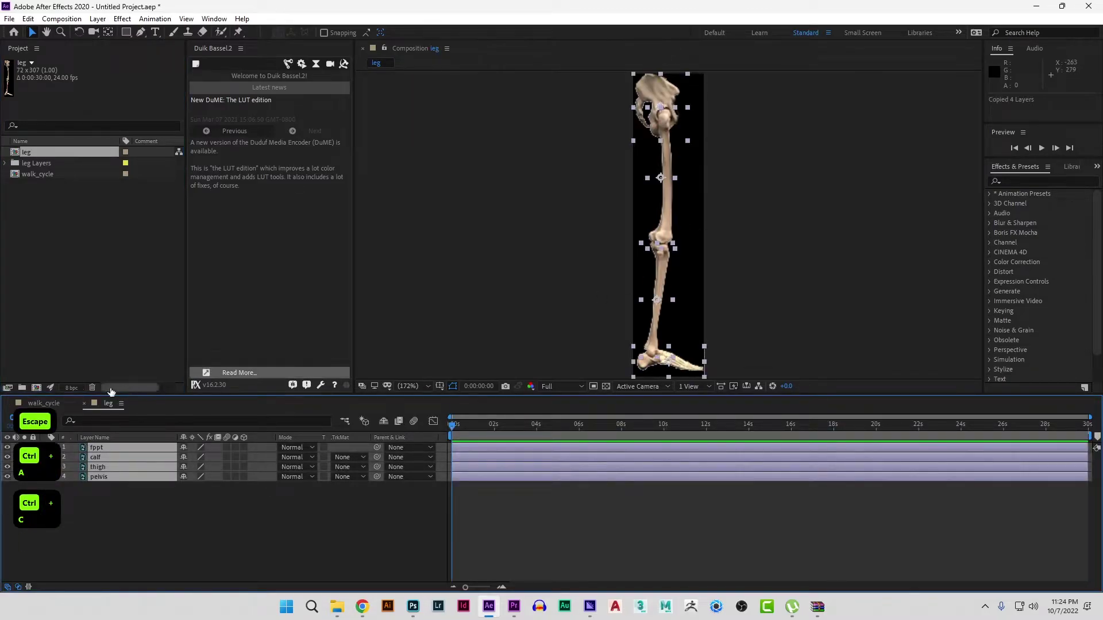
{"action": "left_click", "coordinate": [47, 402]}
{"action": "key", "text": "ctrl+v"}
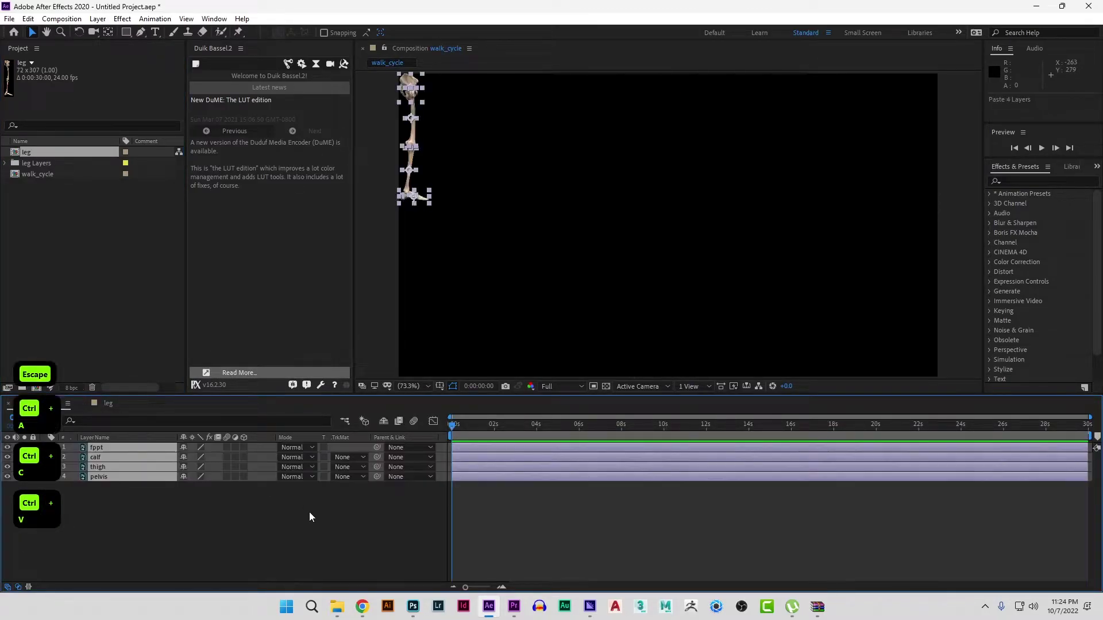
{"action": "left_click", "coordinate": [109, 404]}
{"action": "left_click", "coordinate": [84, 403]}
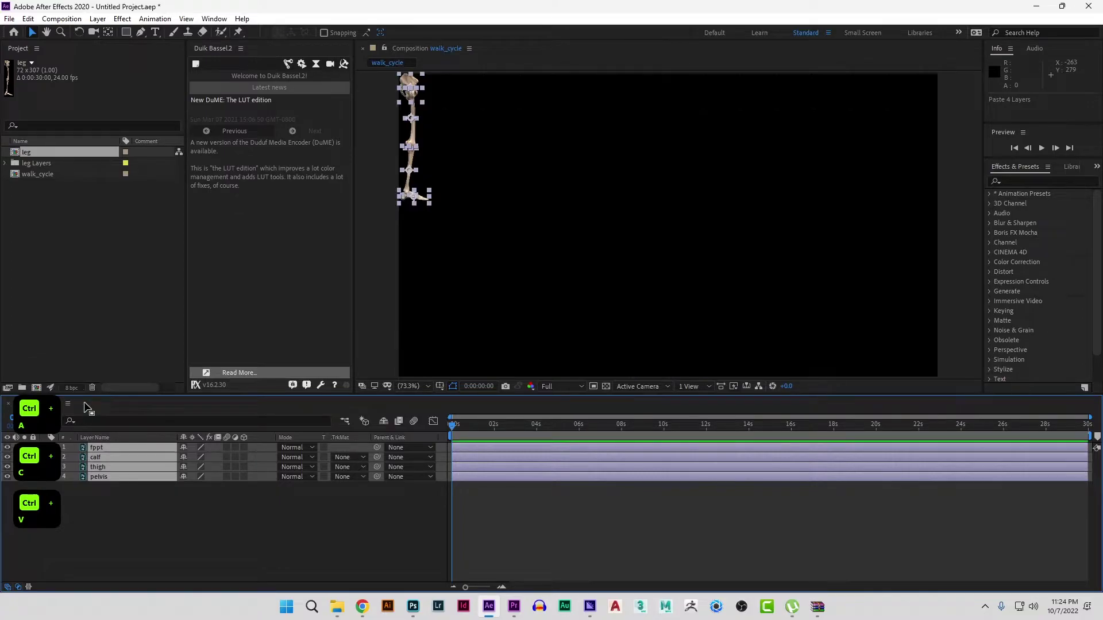
- Move the four flipped leg layers together to the lower middle of the walk_cycle frame
{"action": "left_click", "coordinate": [129, 511]}
{"action": "left_click_drag", "start_coordinate": [173, 526], "coordinate": [128, 442]}
{"action": "left_click_drag", "start_coordinate": [424, 199], "coordinate": [670, 330]}
{"action": "left_click_drag", "start_coordinate": [738, 342], "coordinate": [739, 327]}
{"action": "key", "text": "v"}
{"action": "left_click", "coordinate": [763, 317]}
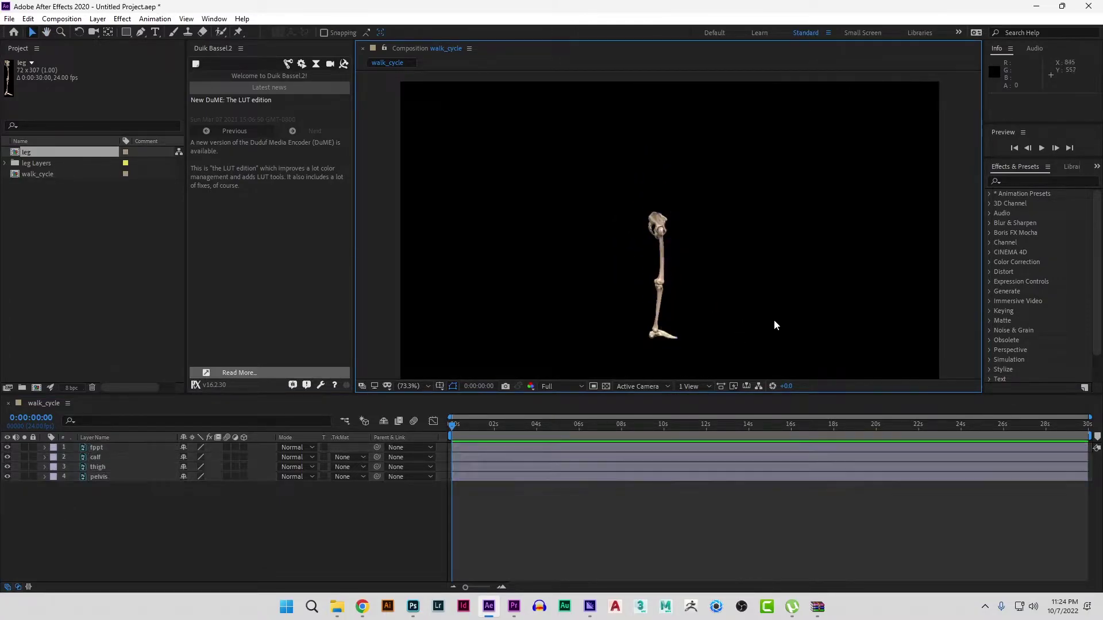
{"action": "scroll", "coordinate": [705, 281], "scroll_direction": "up", "scroll_amount": 1}
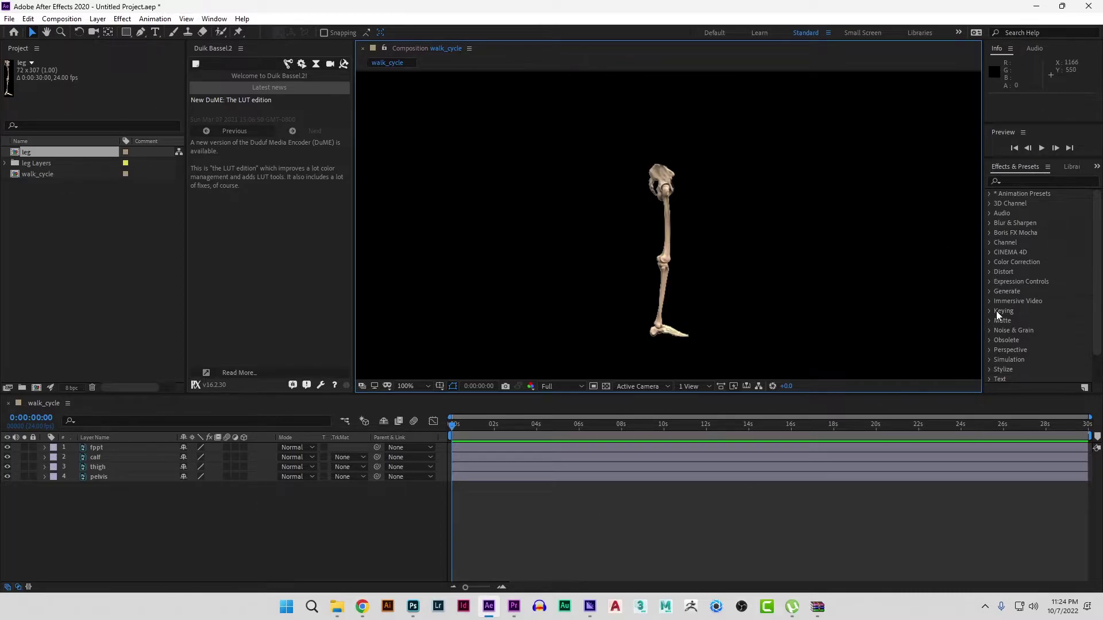
- Rearrange the workspace so the walk_cycle timeline sits below the Project and Duik Bassel.2 panels, beside a full-height Composition panel
{"action": "left_click_drag", "start_coordinate": [981, 305], "coordinate": [1081, 299]}
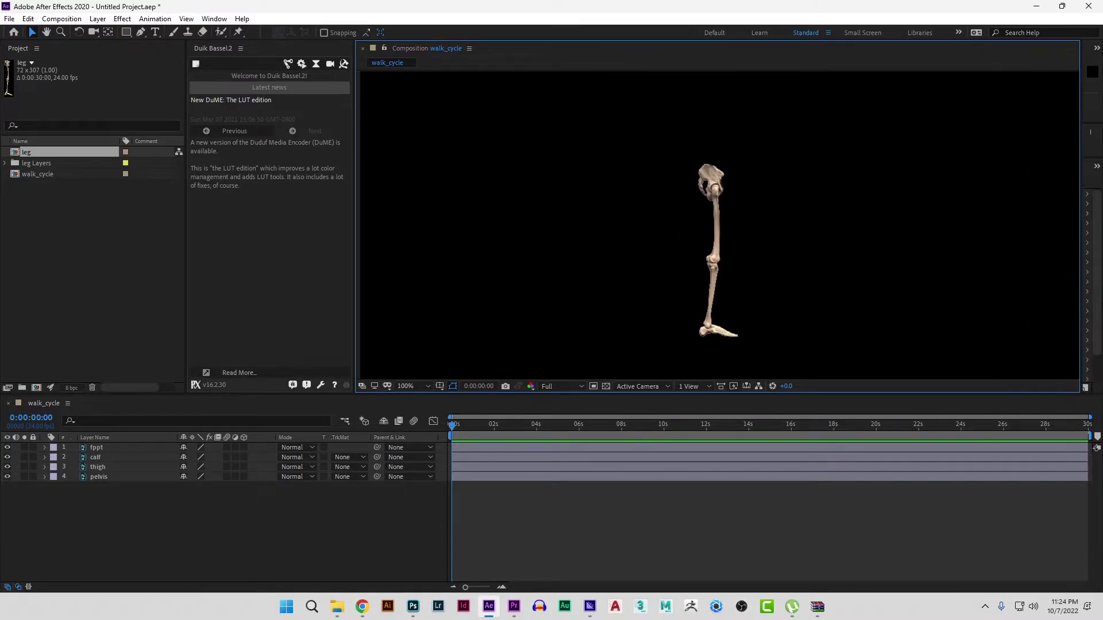
{"action": "left_click_drag", "start_coordinate": [38, 405], "coordinate": [41, 394]}
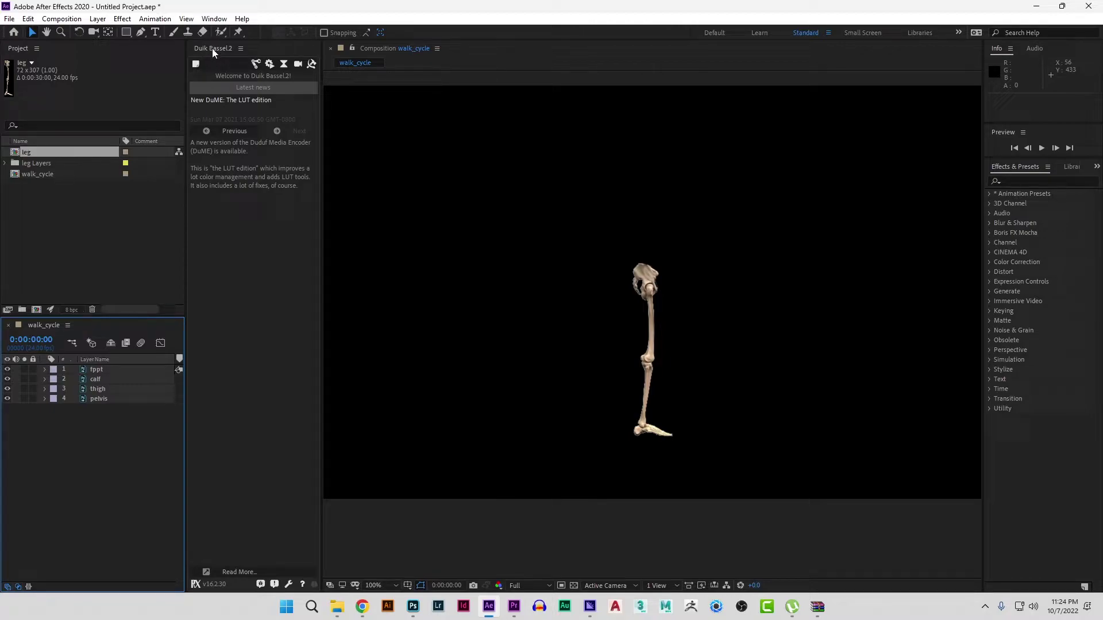
{"action": "left_click_drag", "start_coordinate": [984, 121], "coordinate": [1081, 120]}
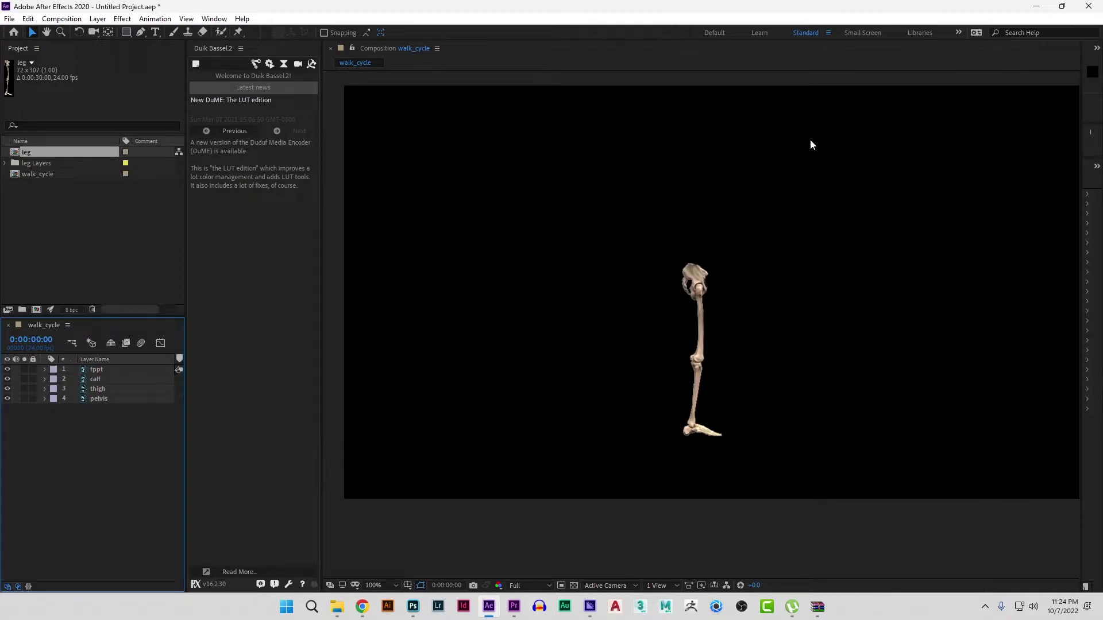
{"action": "left_click_drag", "start_coordinate": [204, 46], "coordinate": [171, 111]}
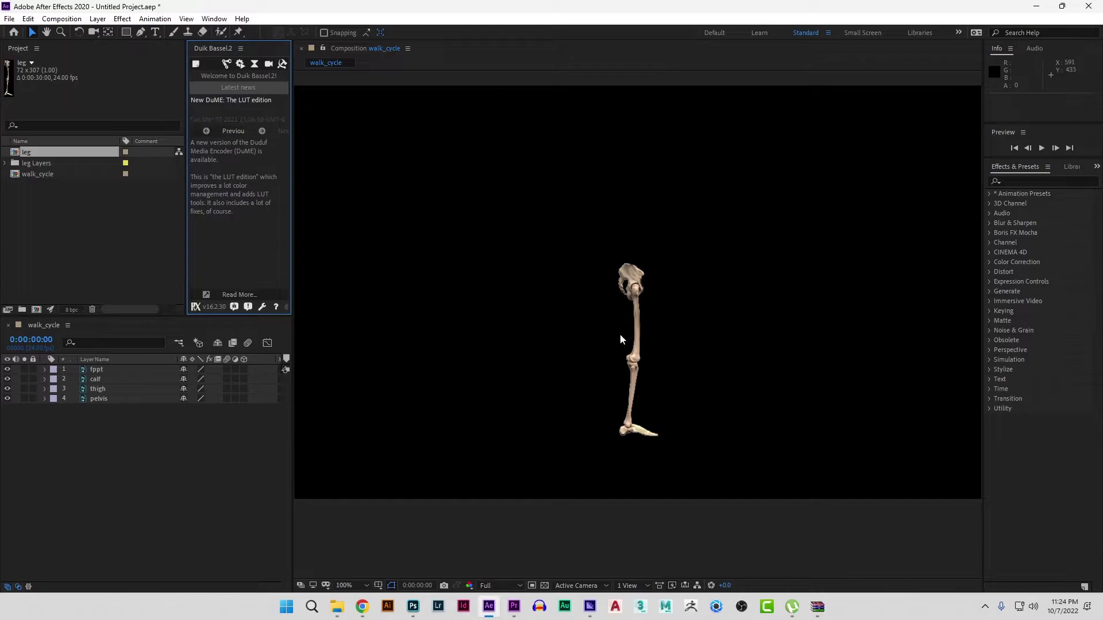
- Widen the Duik Bassel.2 and timeline panels until the Parent & Link column shows, and shrink the Info and Effects & Presets panels
{"action": "scroll", "coordinate": [619, 334], "scroll_direction": "up", "scroll_amount": 2}
{"action": "left_click_drag", "start_coordinate": [666, 351], "coordinate": [772, 299]}
{"action": "key", "text": "v"}
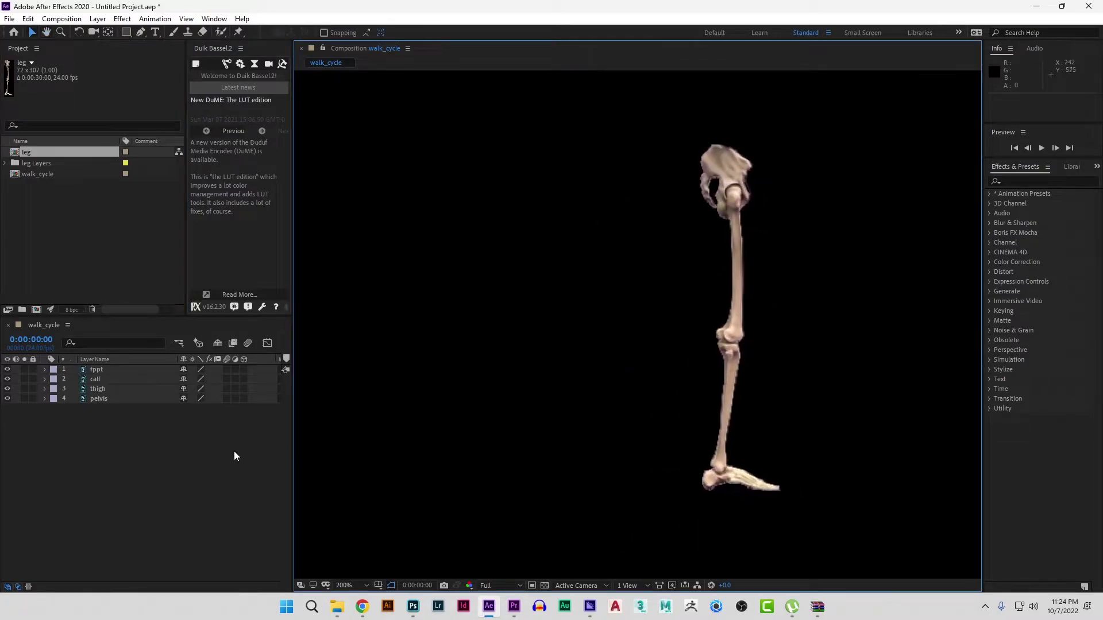
{"action": "left_click_drag", "start_coordinate": [294, 452], "coordinate": [529, 461]}
{"action": "left_click_drag", "start_coordinate": [983, 480], "coordinate": [1082, 482]}
{"action": "key", "text": "h"}
{"action": "left_click_drag", "start_coordinate": [955, 454], "coordinate": [951, 441]}
{"action": "key", "text": "v"}
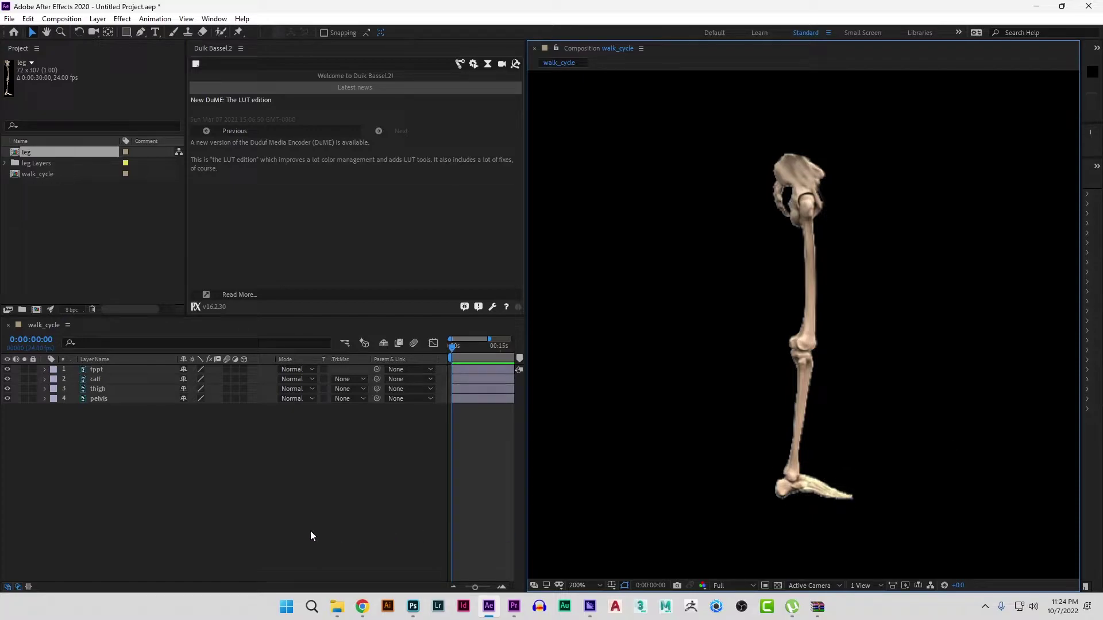
{"action": "left_click", "coordinate": [254, 521]}
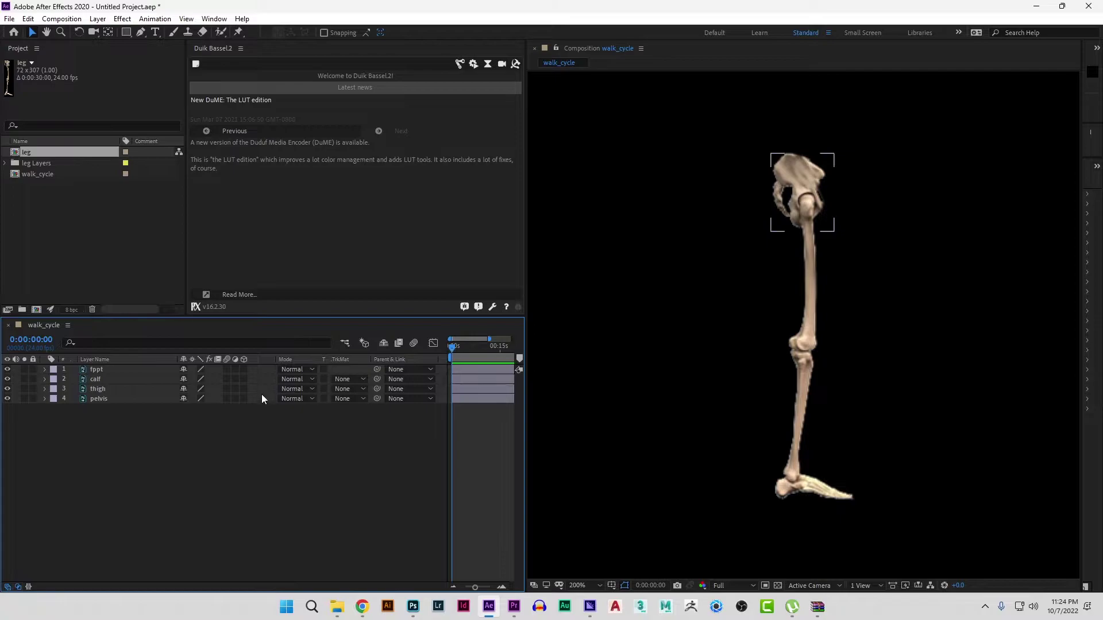
- Hide the Mode and TrkMat columns in the walk_cycle timeline
{"action": "right_click", "coordinate": [348, 360]}
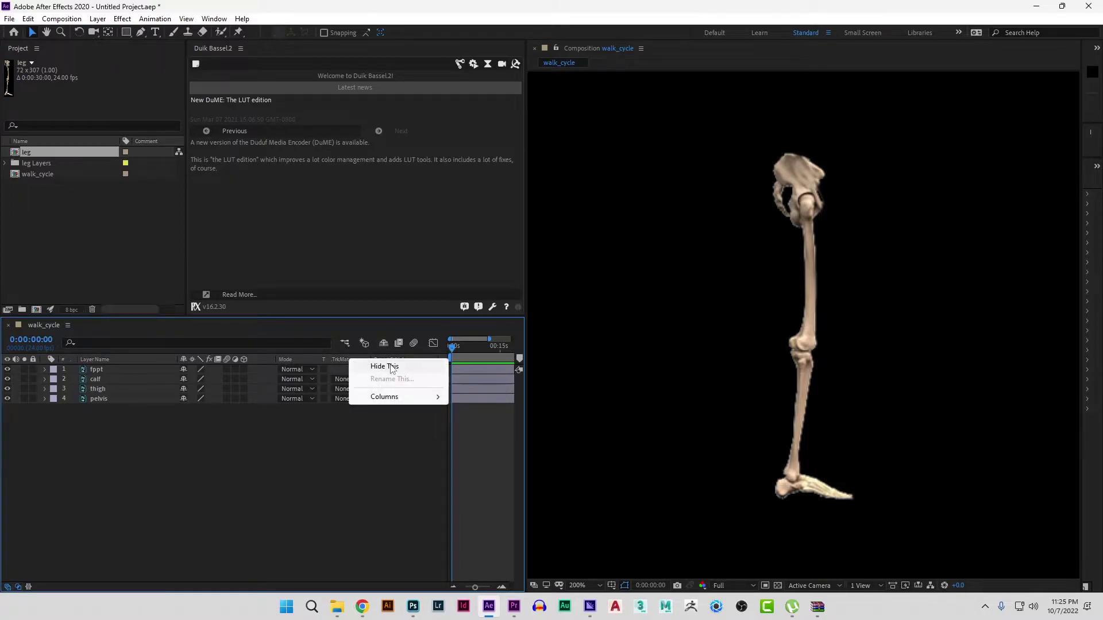
{"action": "left_click", "coordinate": [373, 365]}
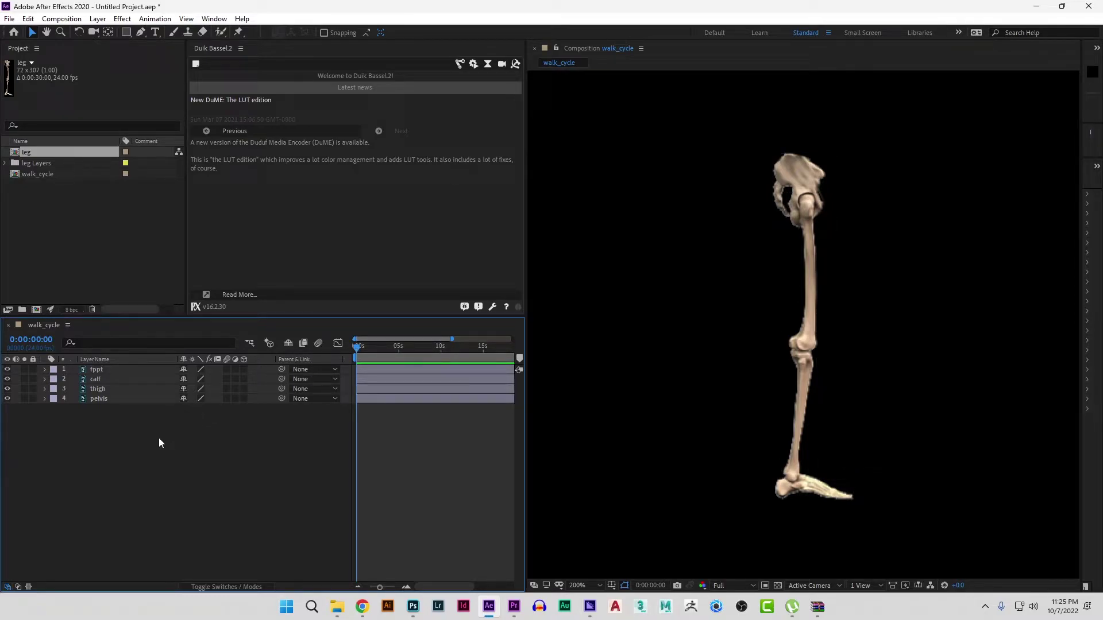
- Move the fppt layer to the end of the walk_cycle layer stack and rename it foot
{"action": "left_click", "coordinate": [110, 398]}
{"action": "mouse_move", "coordinate": [103, 397]}
{"action": "left_mouse_down"}
{"action": "mouse_move", "coordinate": [103, 363]}
{"action": "mouse_move", "coordinate": [111, 404]}
{"action": "left_mouse_up"}
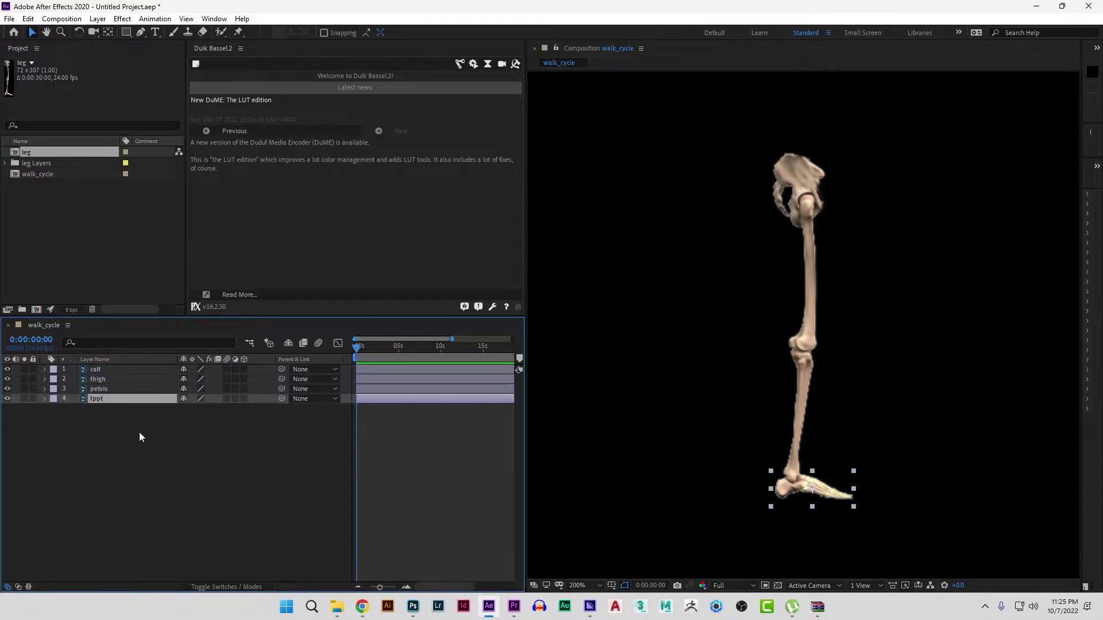
{"action": "key", "text": "Return"}
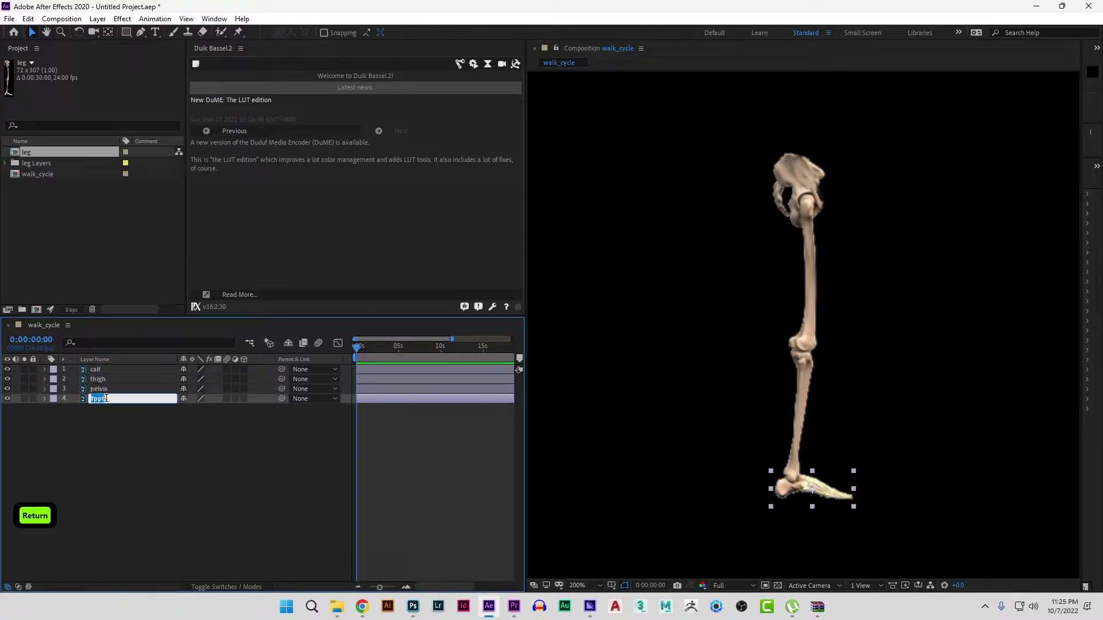
{"action": "type", "text": "foot"}
{"action": "key", "text": "Return"}
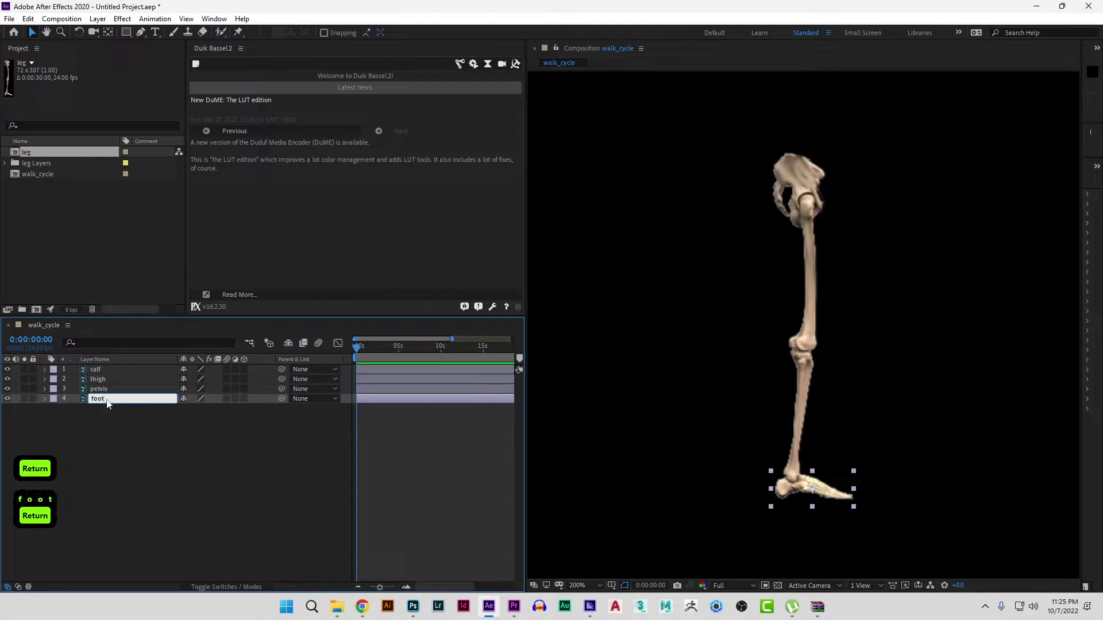
- Reorder the layers from first to last as pelvis, thigh, calf, foot
{"action": "double_click", "coordinate": [105, 391]}
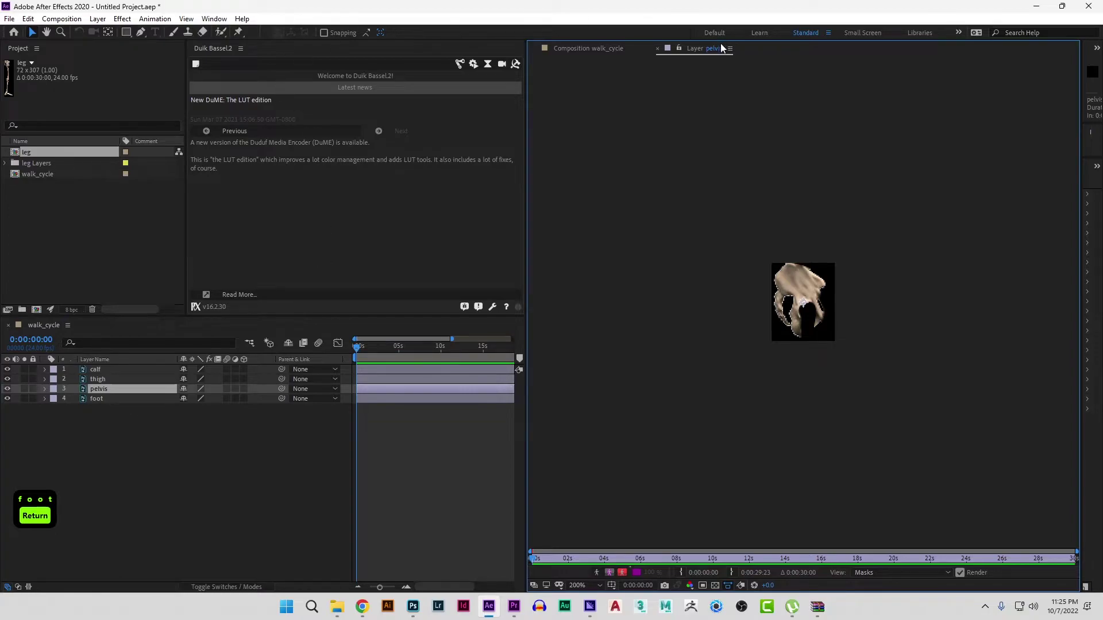
{"action": "left_click", "coordinate": [574, 51]}
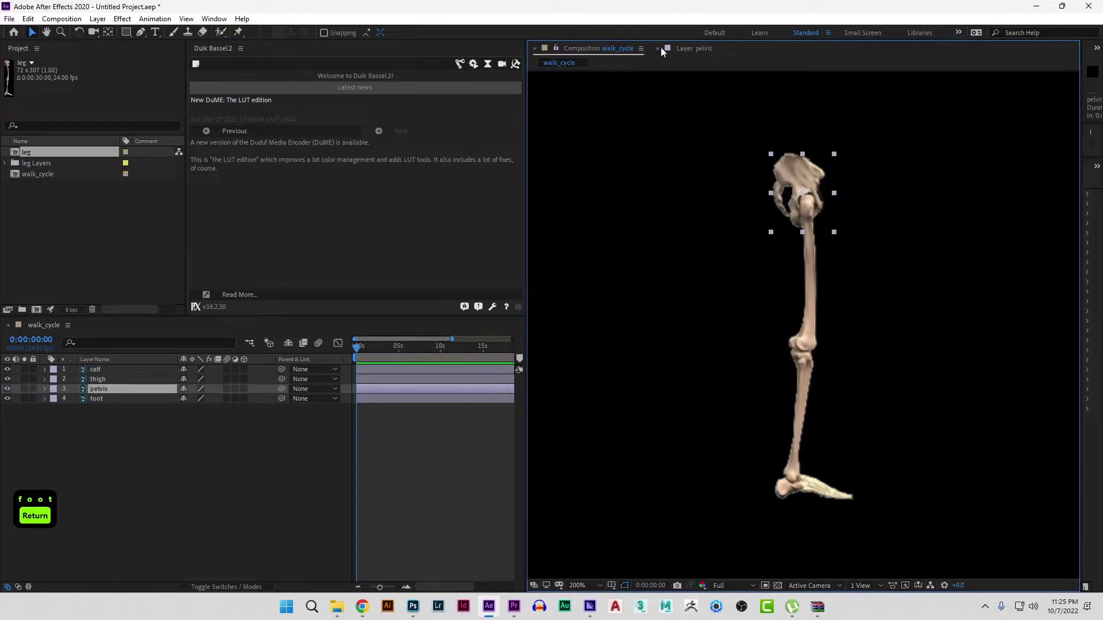
{"action": "mouse_move", "coordinate": [109, 389]}
{"action": "left_mouse_down"}
{"action": "mouse_move", "coordinate": [112, 369]}
{"action": "mouse_move", "coordinate": [99, 390]}
{"action": "left_mouse_up"}
{"action": "left_click", "coordinate": [156, 442]}
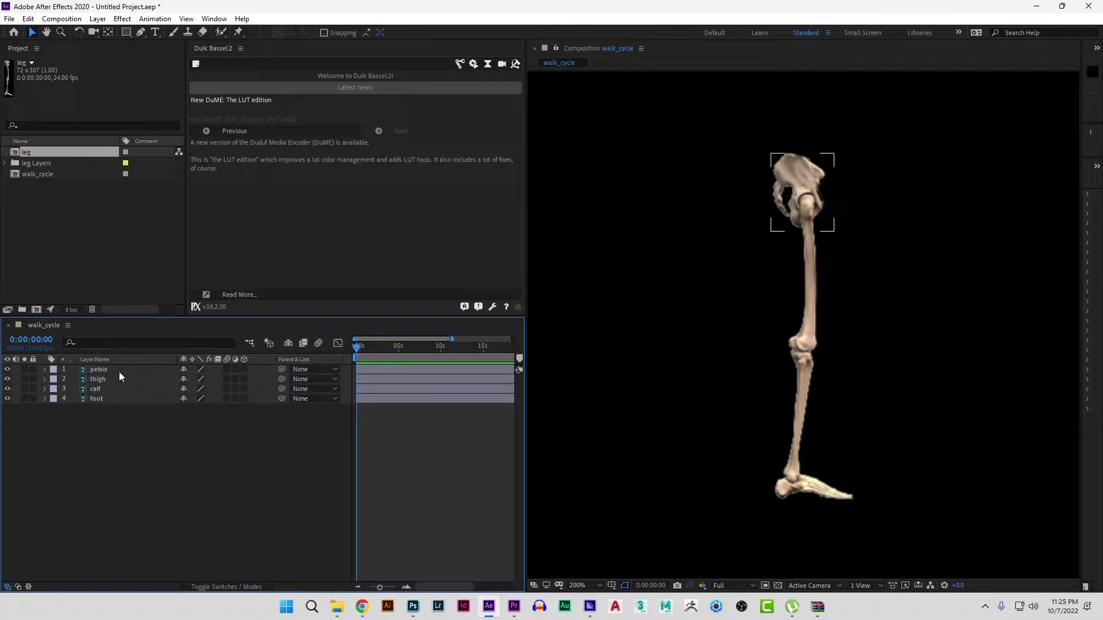
- Move the foot layer's anchor point to the ankle joint with the Pan Behind (Anchor Point) tool
{"action": "left_click", "coordinate": [102, 398]}
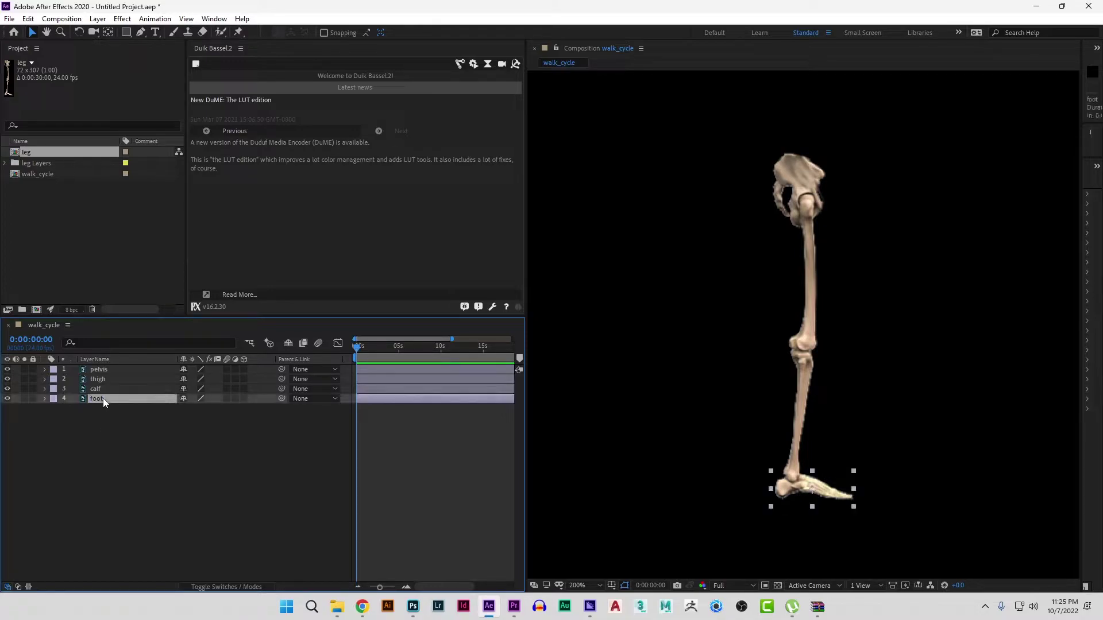
{"action": "key", "text": "period"}
{"action": "left_click_drag", "start_coordinate": [822, 514], "coordinate": [812, 247]}
{"action": "key", "text": "v"}
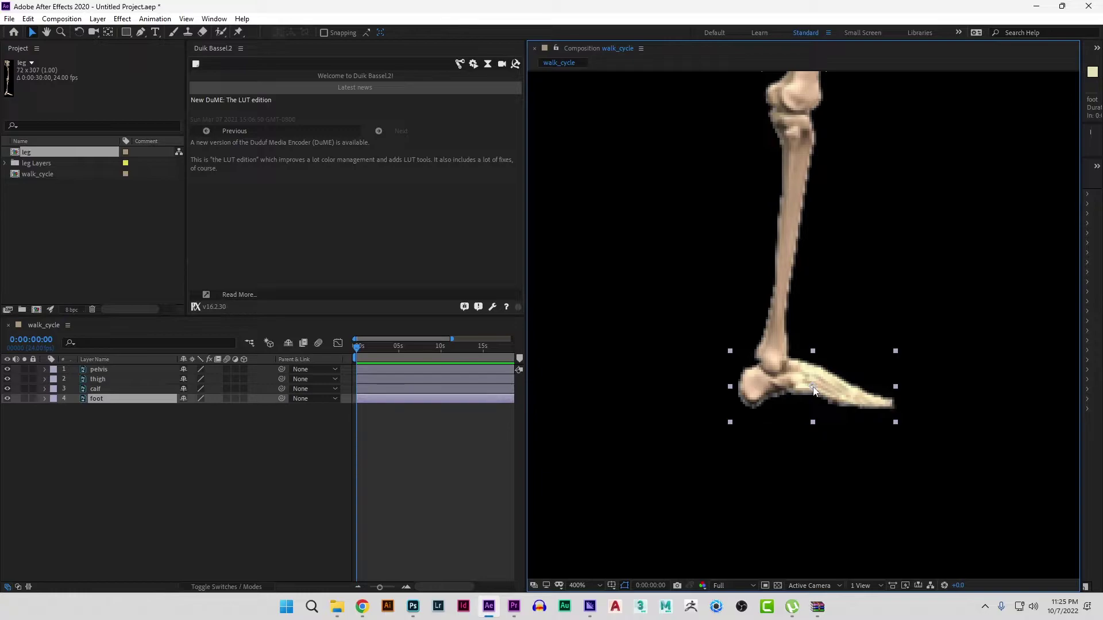
{"action": "left_click", "coordinate": [109, 33]}
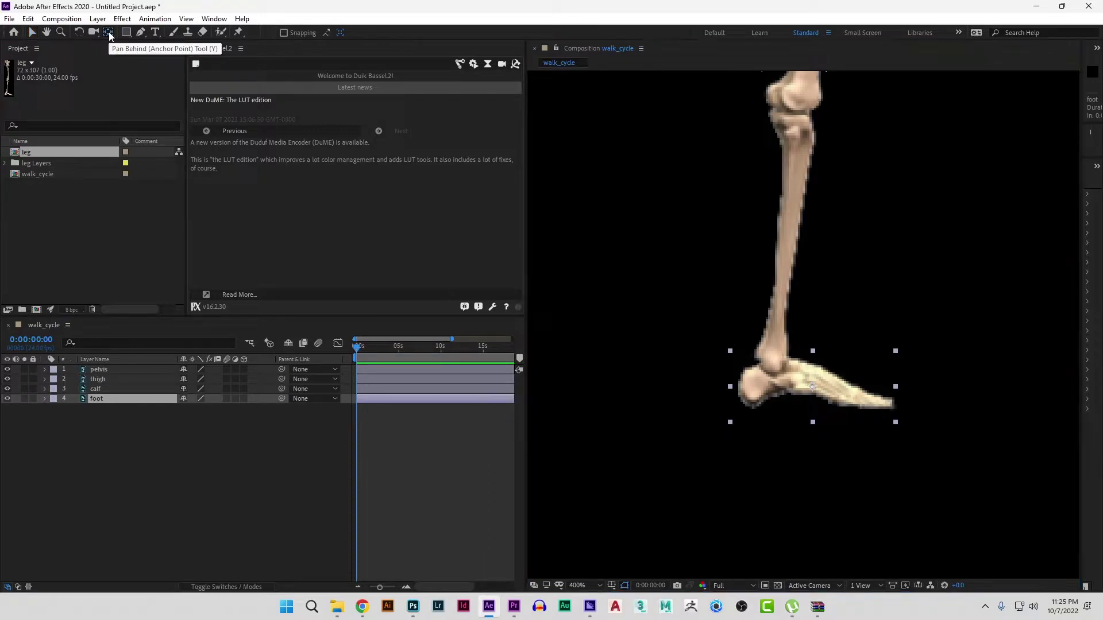
{"action": "left_click_drag", "start_coordinate": [813, 389], "coordinate": [775, 375]}
- Move the calf layer's anchor point to the knee joint and the thigh layer's anchor point to the hip joint
{"action": "left_click", "coordinate": [775, 374]}
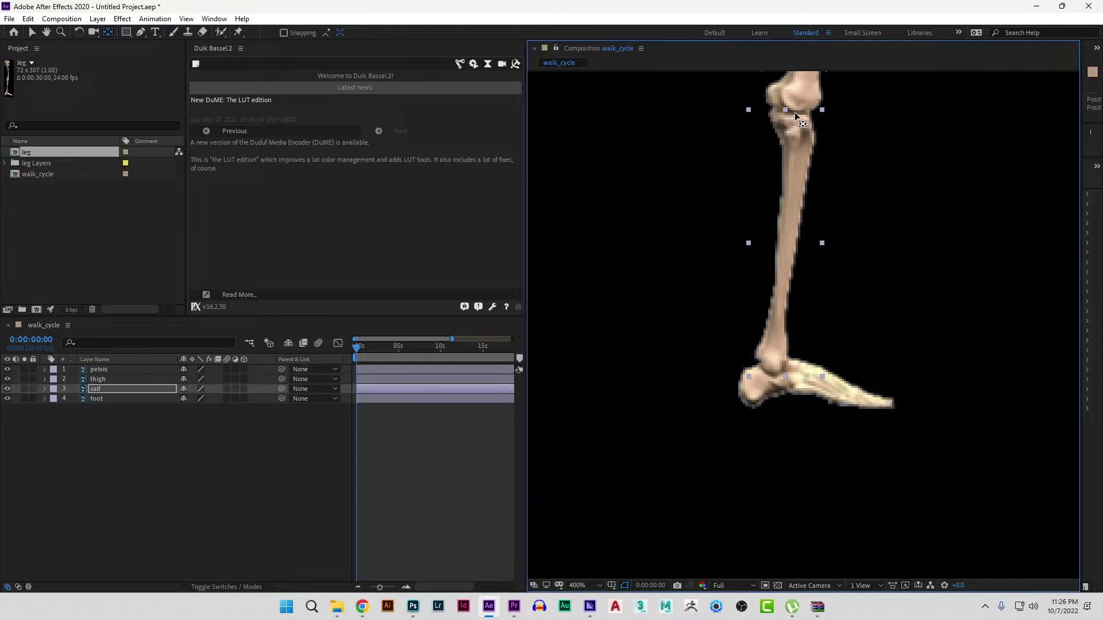
{"action": "left_click_drag", "start_coordinate": [802, 154], "coordinate": [804, 509]}
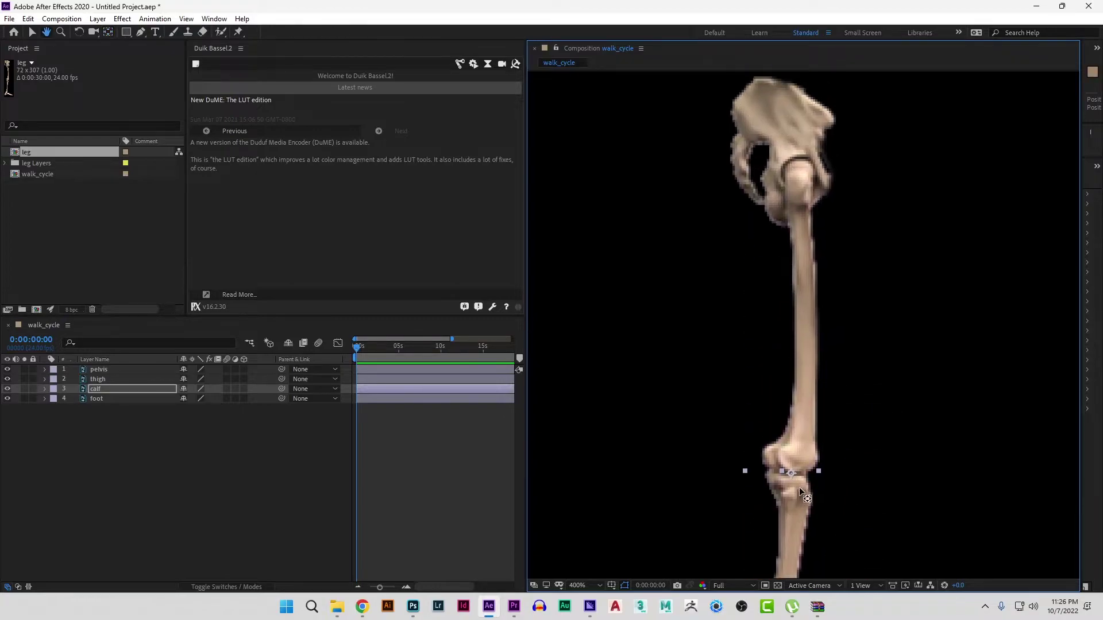
{"action": "left_click", "coordinate": [820, 424]}
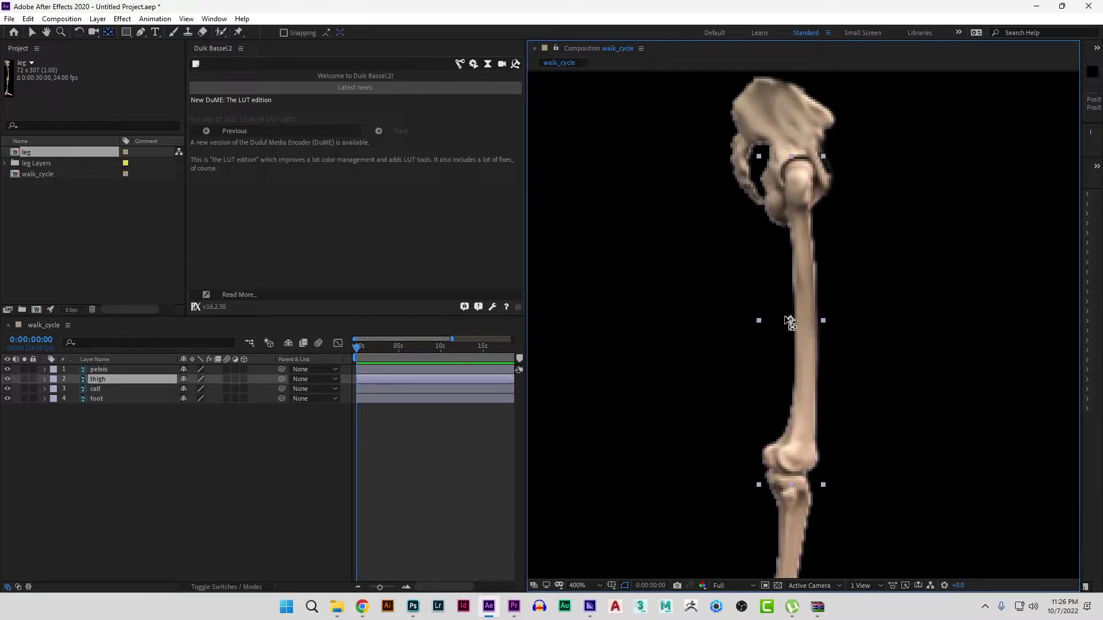
{"action": "left_click_drag", "start_coordinate": [790, 320], "coordinate": [796, 162]}
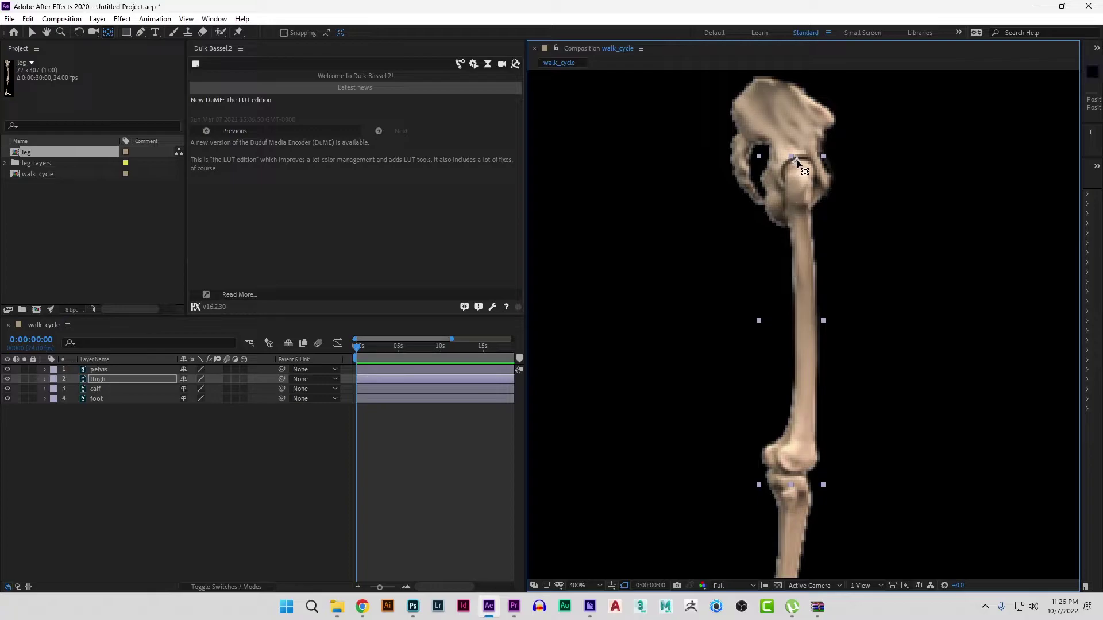
- Check the anchor point positions of the pelvis, calf, thigh and foot layers against their joints
{"action": "left_click", "coordinate": [804, 170]}
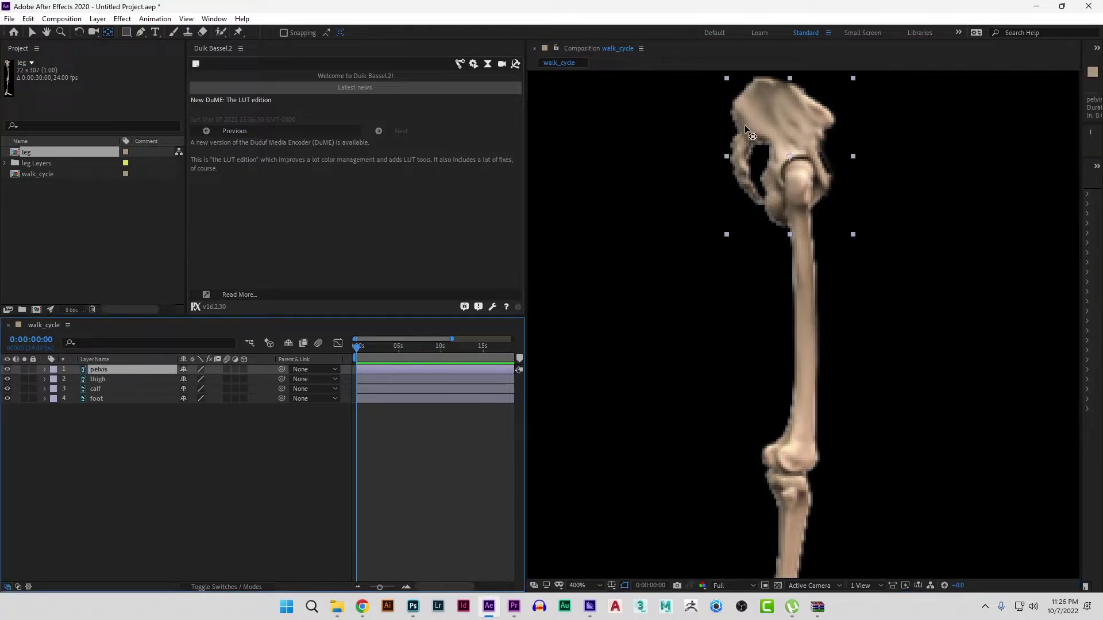
{"action": "scroll", "coordinate": [836, 287], "scroll_direction": "down", "scroll_amount": 2}
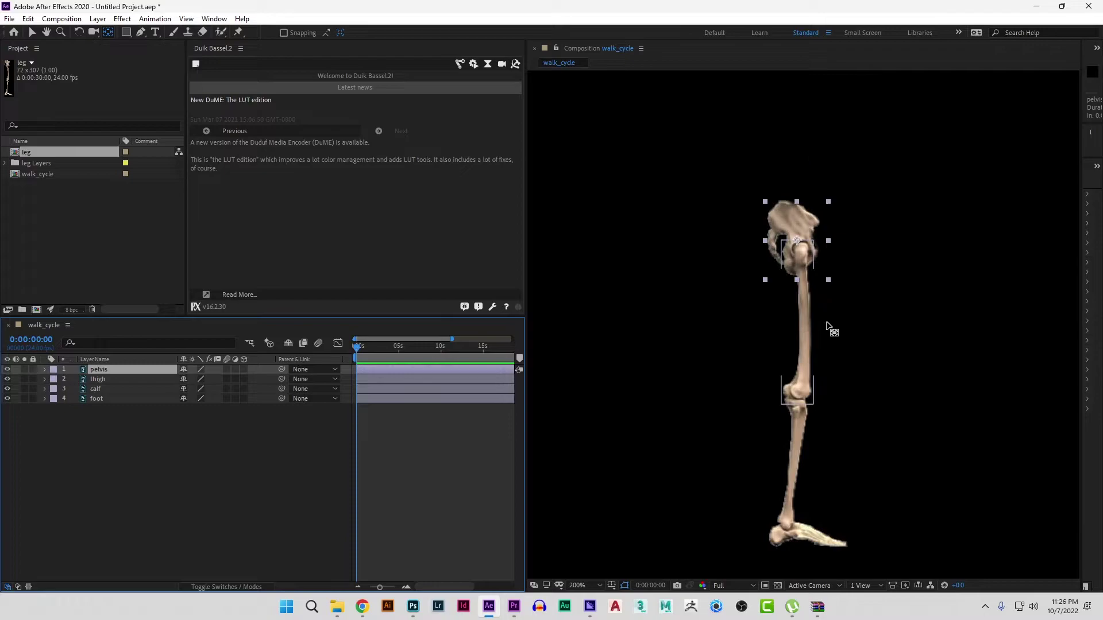
{"action": "left_click", "coordinate": [830, 476]}
{"action": "left_click", "coordinate": [811, 414]}
{"action": "left_click", "coordinate": [815, 287]}
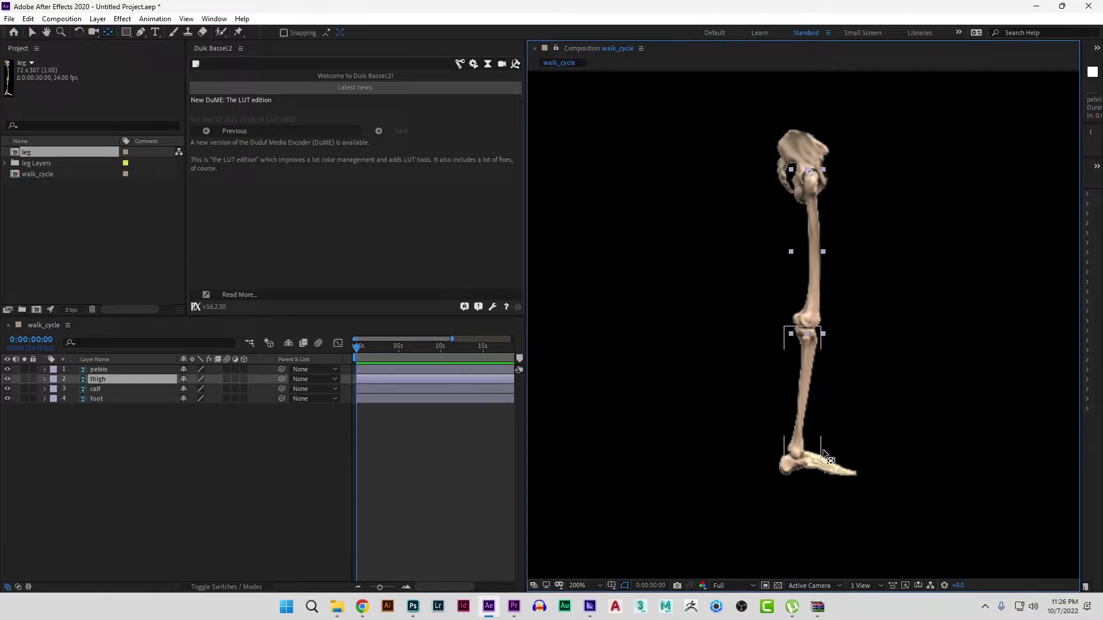
{"action": "left_click", "coordinate": [803, 465]}
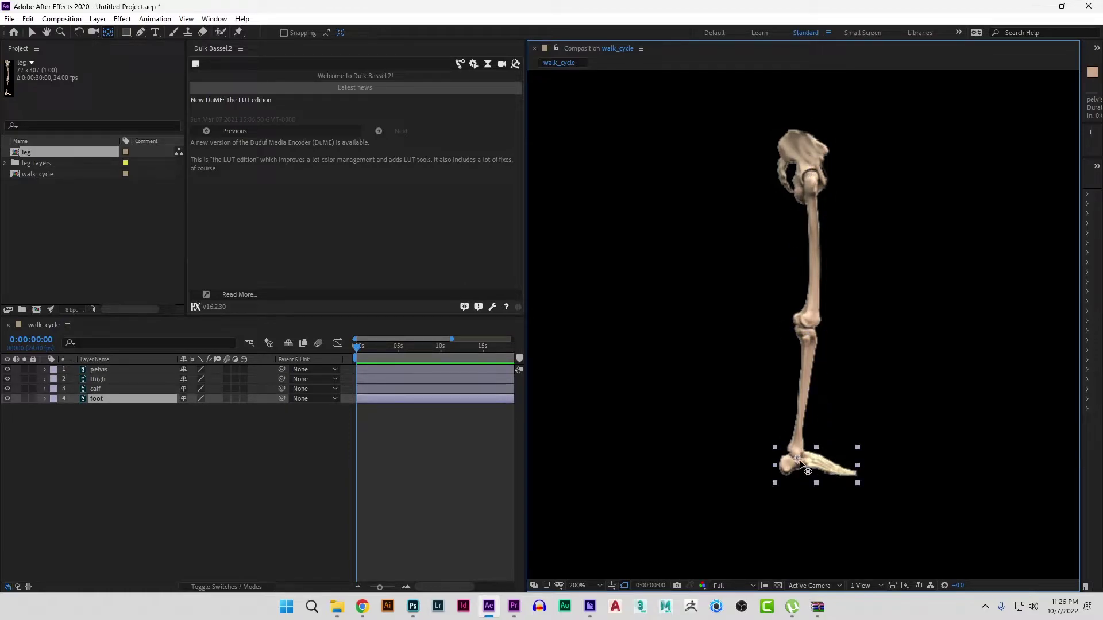
{"action": "left_click", "coordinate": [190, 504]}
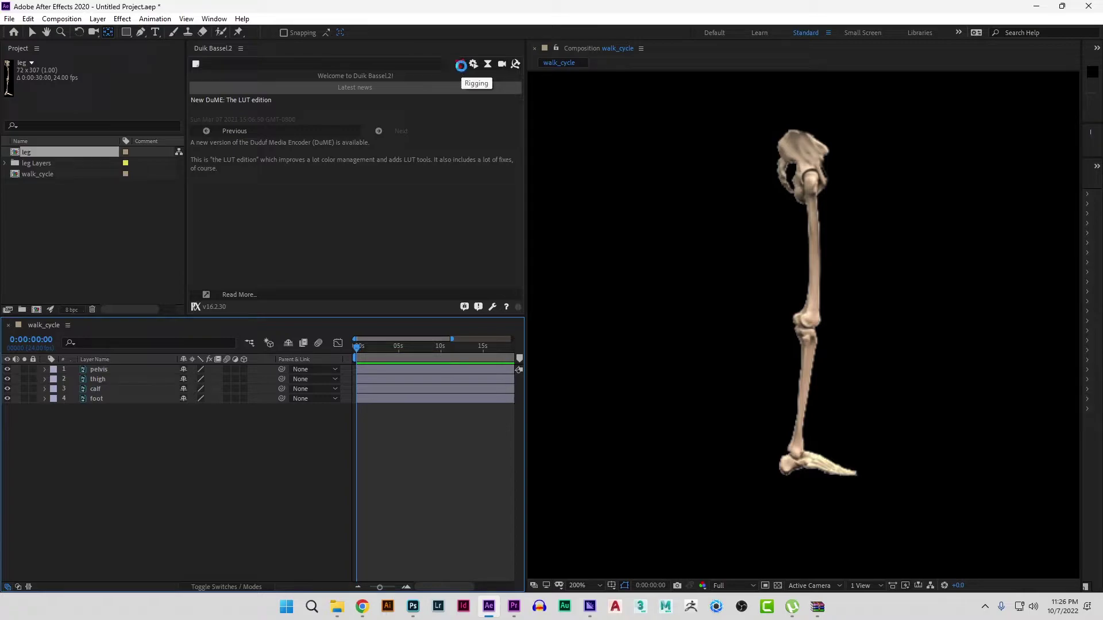
- Add a Leg structure to walk_cycle with Duik's Rigging tools
{"action": "left_click", "coordinate": [461, 66]}
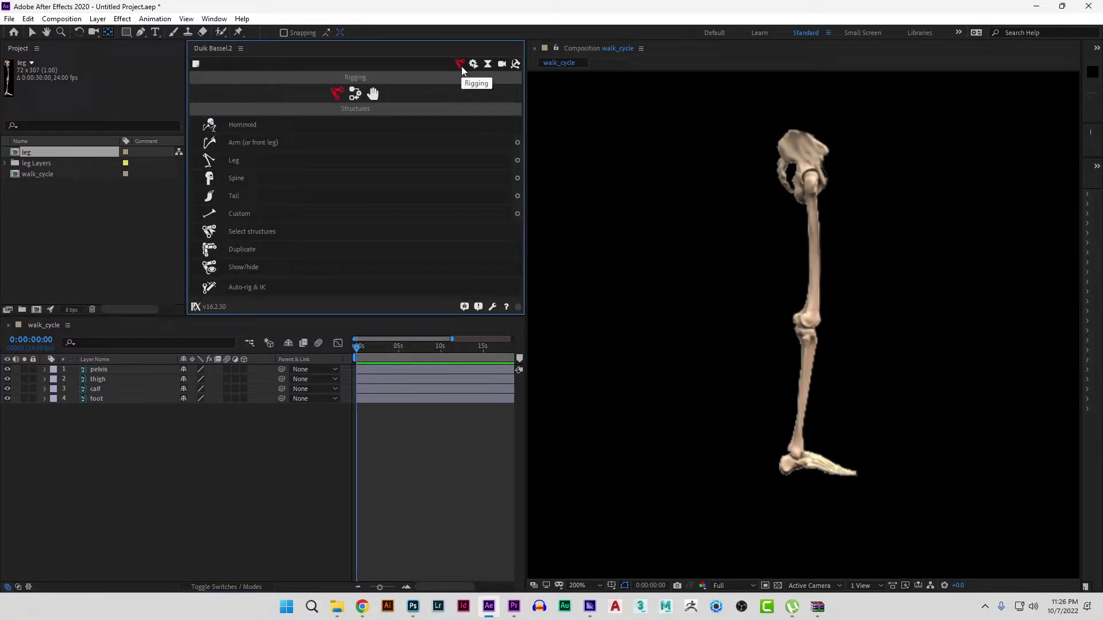
{"action": "left_click", "coordinate": [235, 164]}
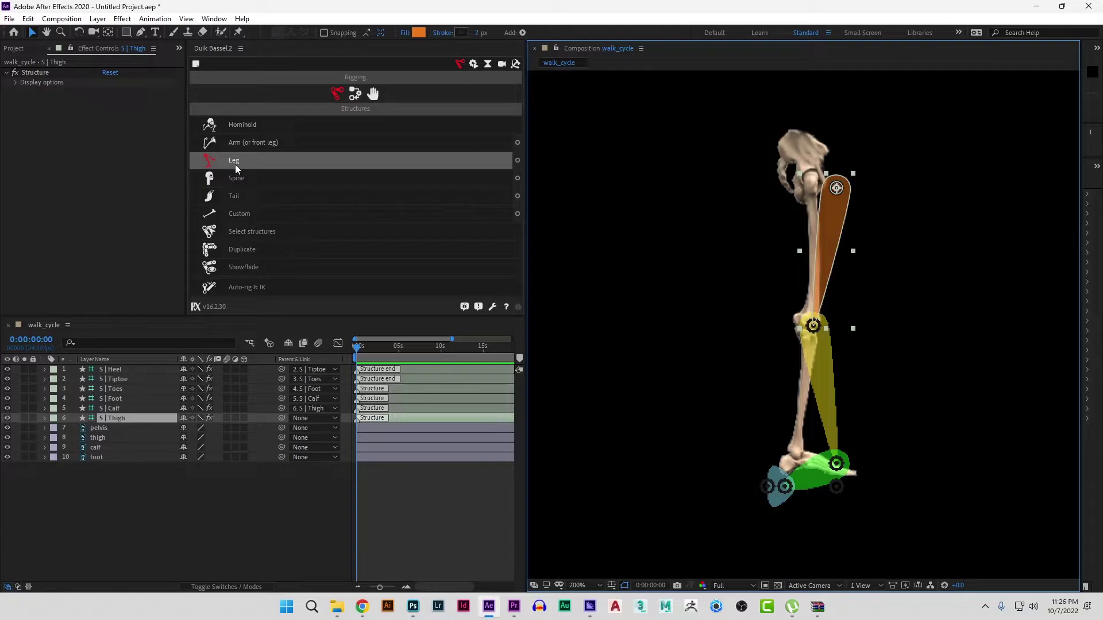
{"action": "left_click", "coordinate": [111, 513]}
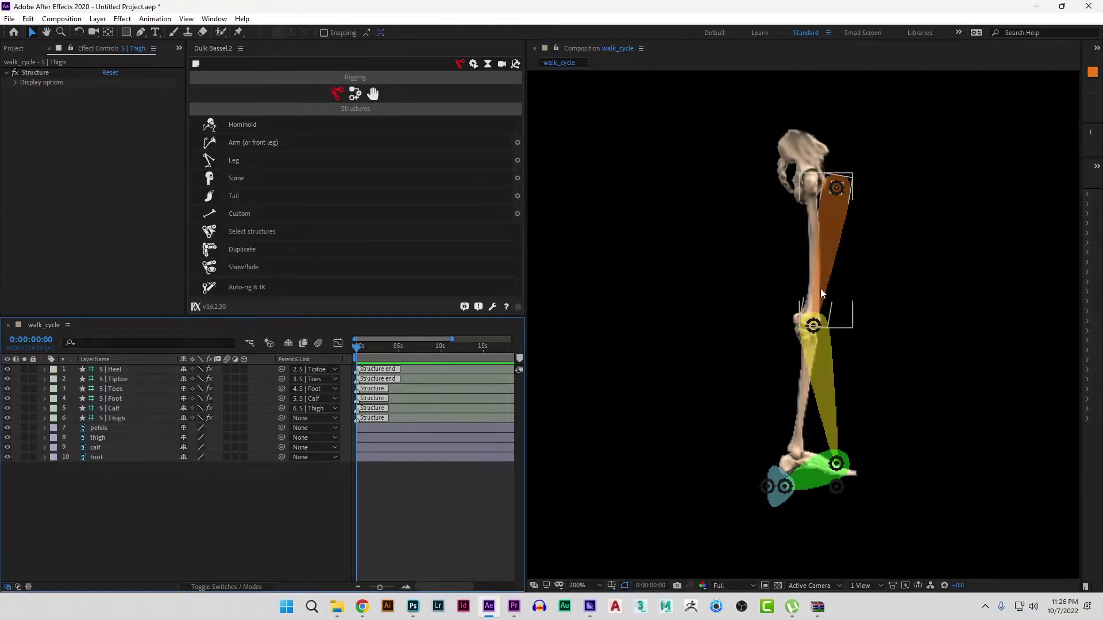
- Hide the pelvis, thigh, calf and foot image layers to view the structures alone, and show them again
{"action": "left_click_drag", "start_coordinate": [8, 458], "coordinate": [7, 430]}
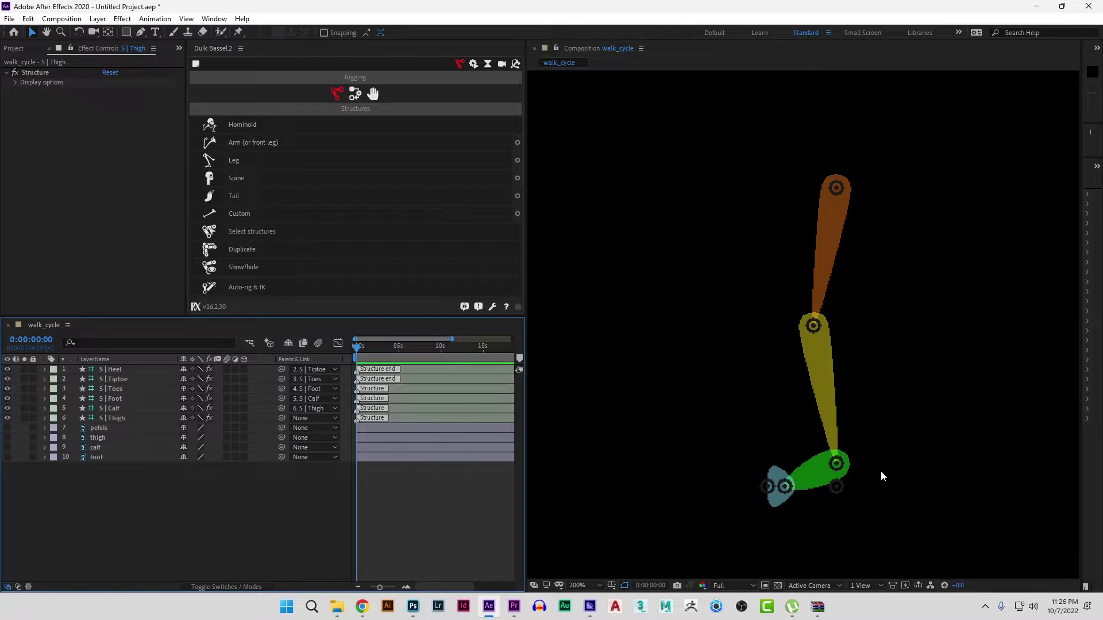
{"action": "left_click_drag", "start_coordinate": [8, 457], "coordinate": [7, 432]}
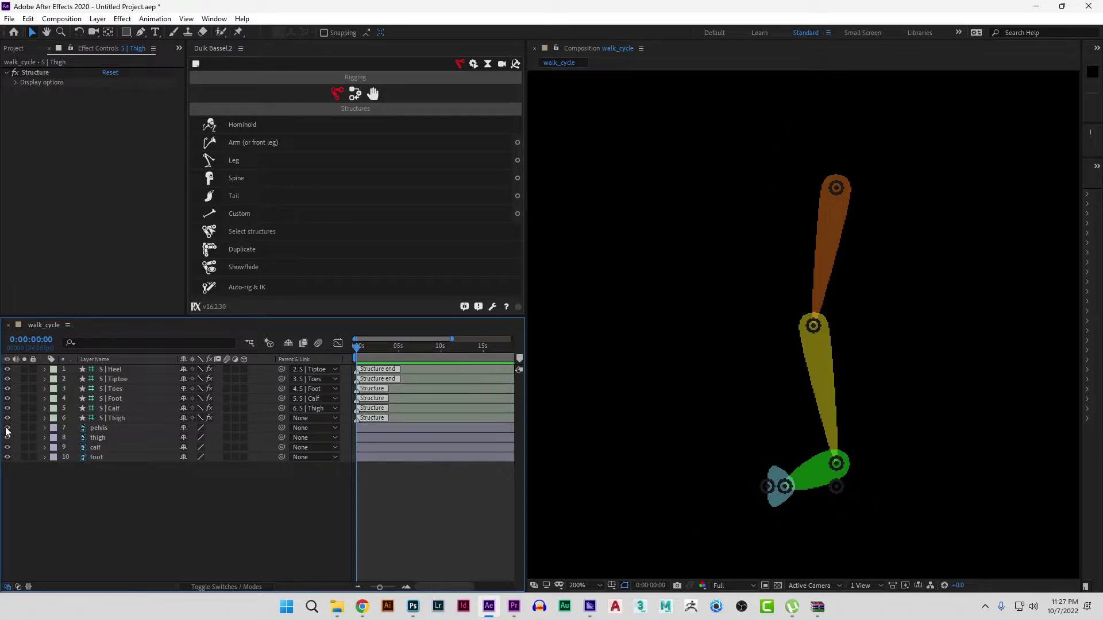
- Move the S | Thigh structure's joint onto the hip joint of the skeleton leg
{"action": "left_click", "coordinate": [836, 188]}
{"action": "left_click_drag", "start_coordinate": [836, 188], "coordinate": [809, 172]}
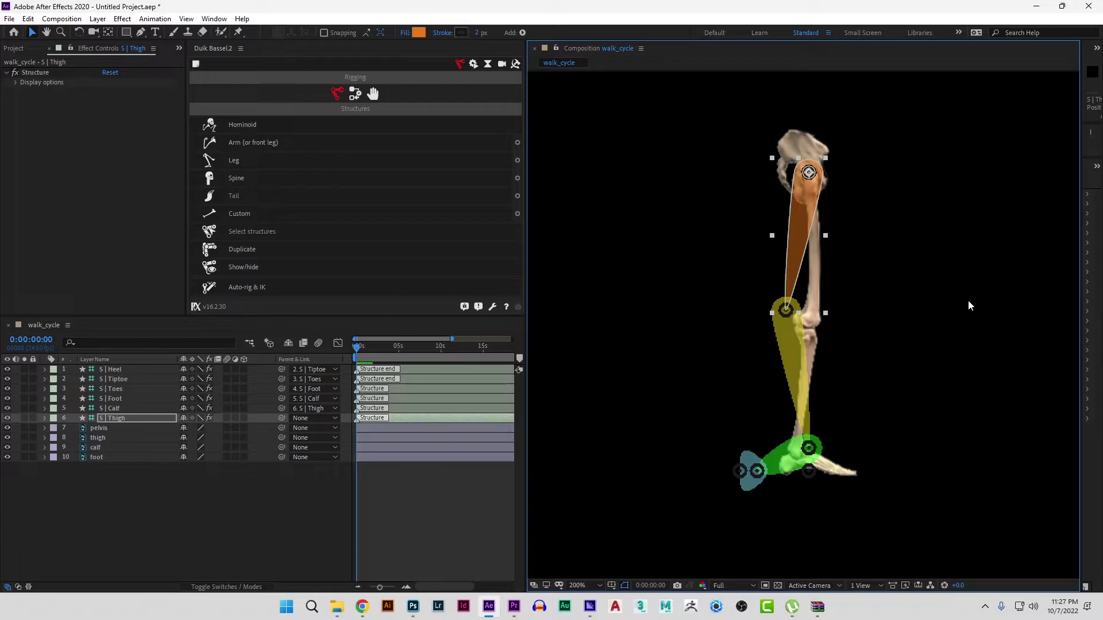
{"action": "left_click", "coordinate": [898, 213]}
- Set the S | Thigh structure's display size to 30 and fine-tune its joint position at the hip
{"action": "left_click", "coordinate": [803, 223]}
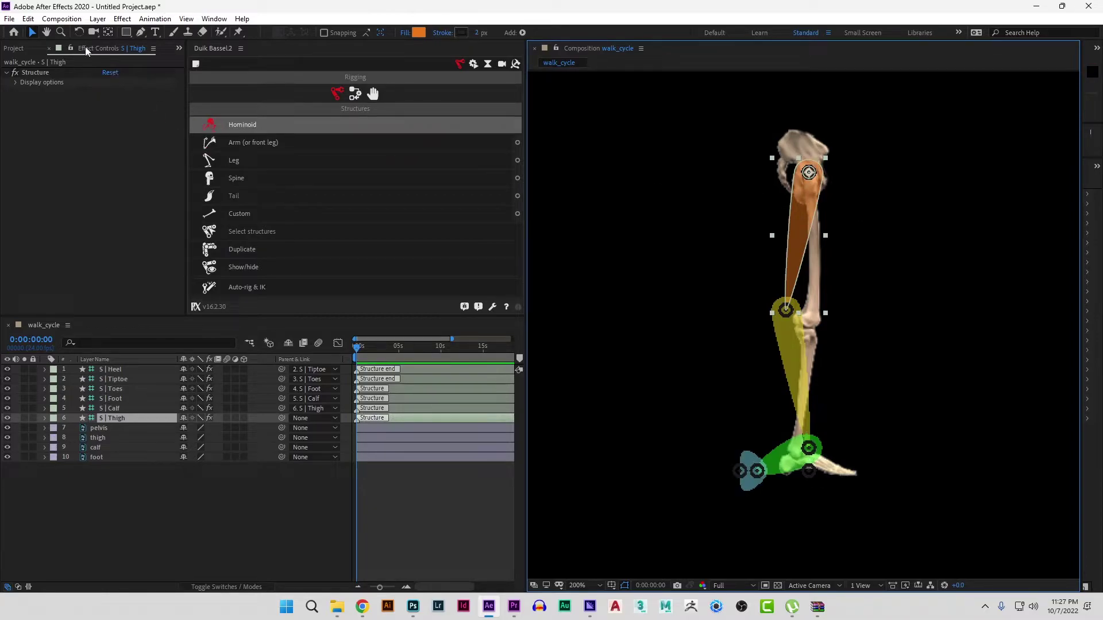
{"action": "left_click", "coordinate": [16, 82]}
{"action": "left_click", "coordinate": [111, 92]}
{"action": "type", "text": "30"}
{"action": "key", "text": "Return"}
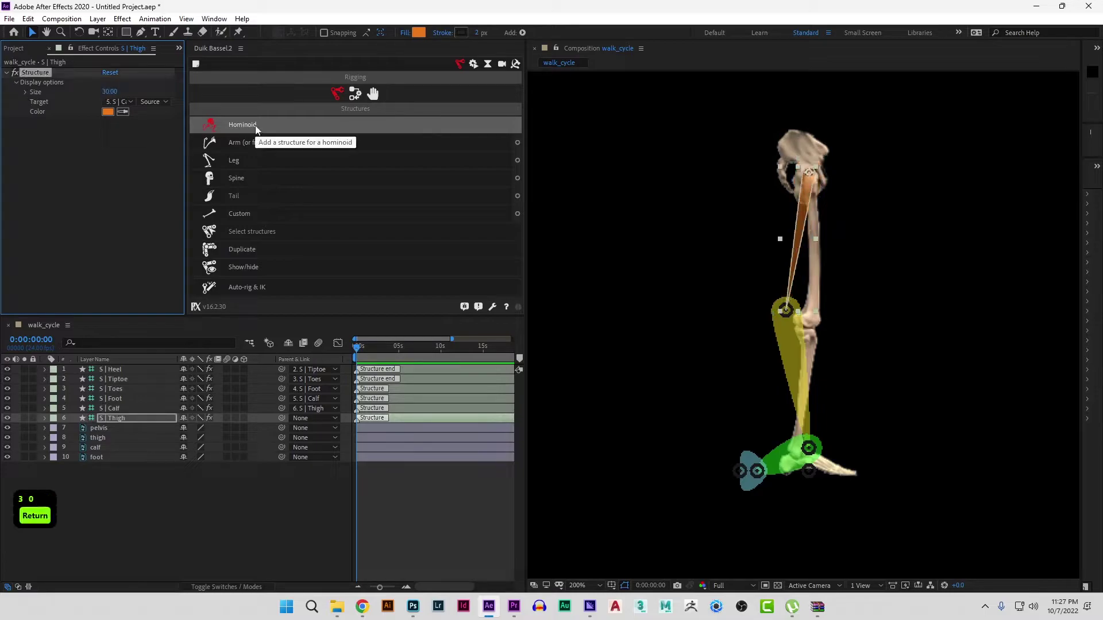
{"action": "left_click", "coordinate": [673, 239]}
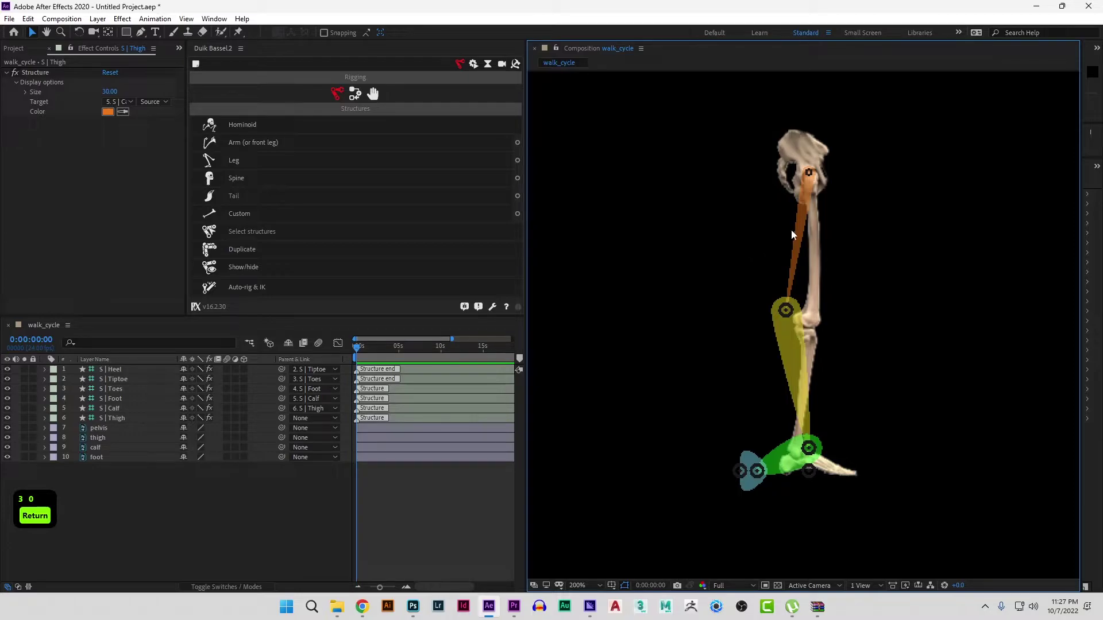
{"action": "mouse_move", "coordinate": [810, 172]}
{"action": "left_mouse_down"}
{"action": "mouse_move", "coordinate": [818, 194]}
{"action": "mouse_move", "coordinate": [812, 171]}
{"action": "left_mouse_up"}
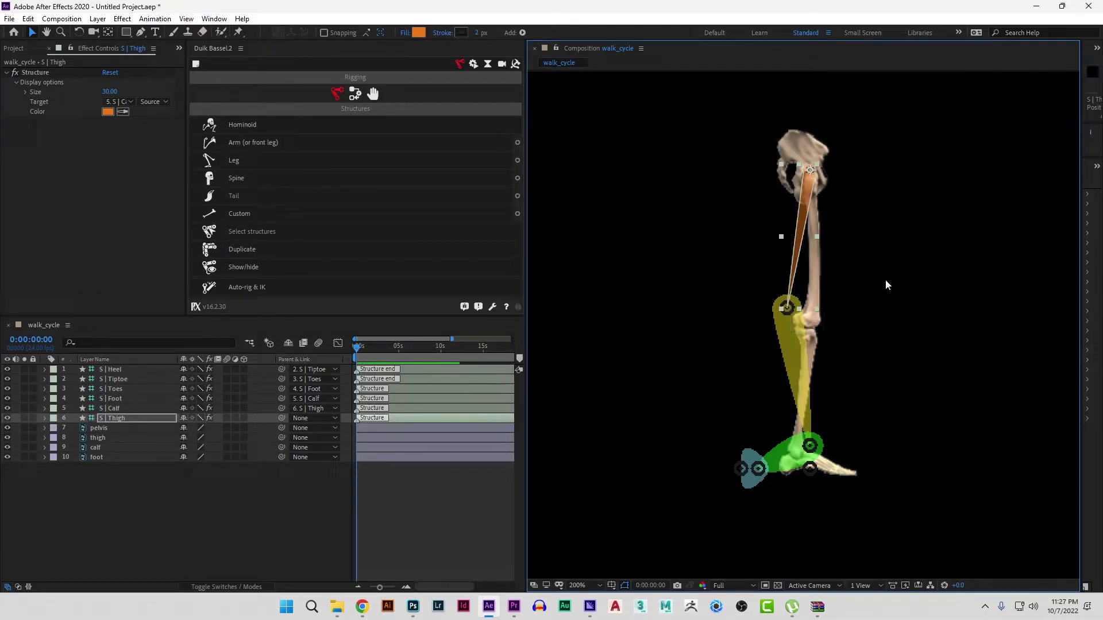
- Set the S | Calf structure's display size to 30
{"action": "left_click", "coordinate": [839, 337]}
{"action": "left_click", "coordinate": [797, 346]}
{"action": "left_click", "coordinate": [16, 82]}
{"action": "left_click", "coordinate": [109, 92]}
{"action": "type", "text": "30"}
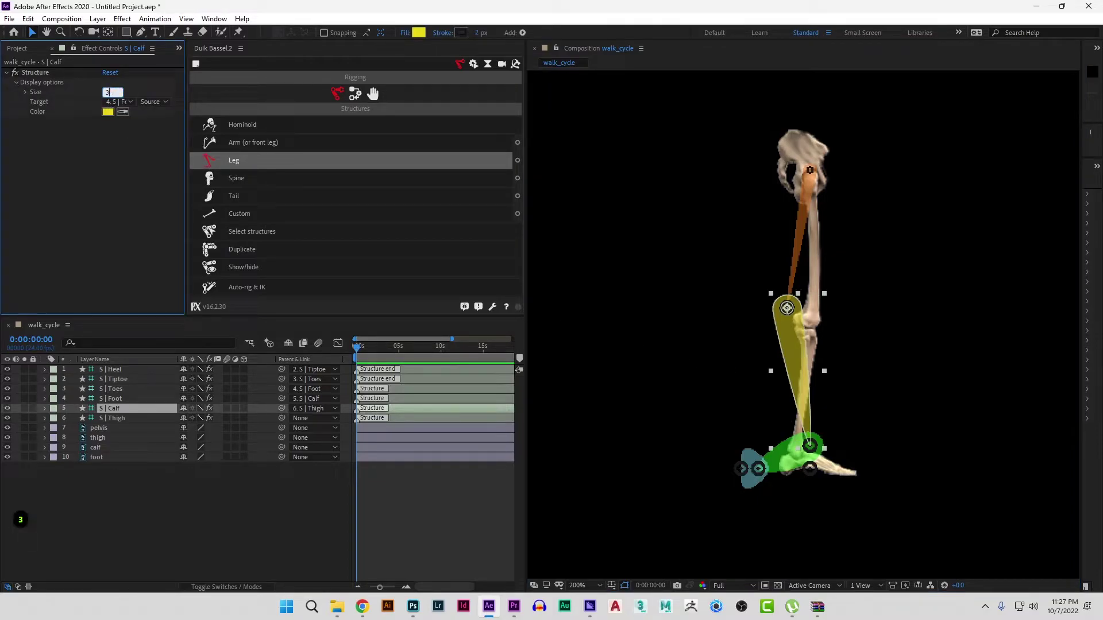
{"action": "key", "text": "Return"}
- Move the S | Calf structure's joint onto the knee joint of the skeleton leg
{"action": "scroll", "coordinate": [770, 310], "scroll_direction": "up", "scroll_amount": 1}
{"action": "mouse_move", "coordinate": [821, 313]}
{"action": "left_mouse_down"}
{"action": "mouse_move", "coordinate": [814, 276]}
{"action": "mouse_move", "coordinate": [768, 254]}
{"action": "mouse_move", "coordinate": [808, 301]}
{"action": "mouse_move", "coordinate": [788, 294]}
{"action": "mouse_move", "coordinate": [811, 295]}
{"action": "left_mouse_up"}
{"action": "scroll", "coordinate": [807, 296], "scroll_direction": "down", "scroll_amount": 1}
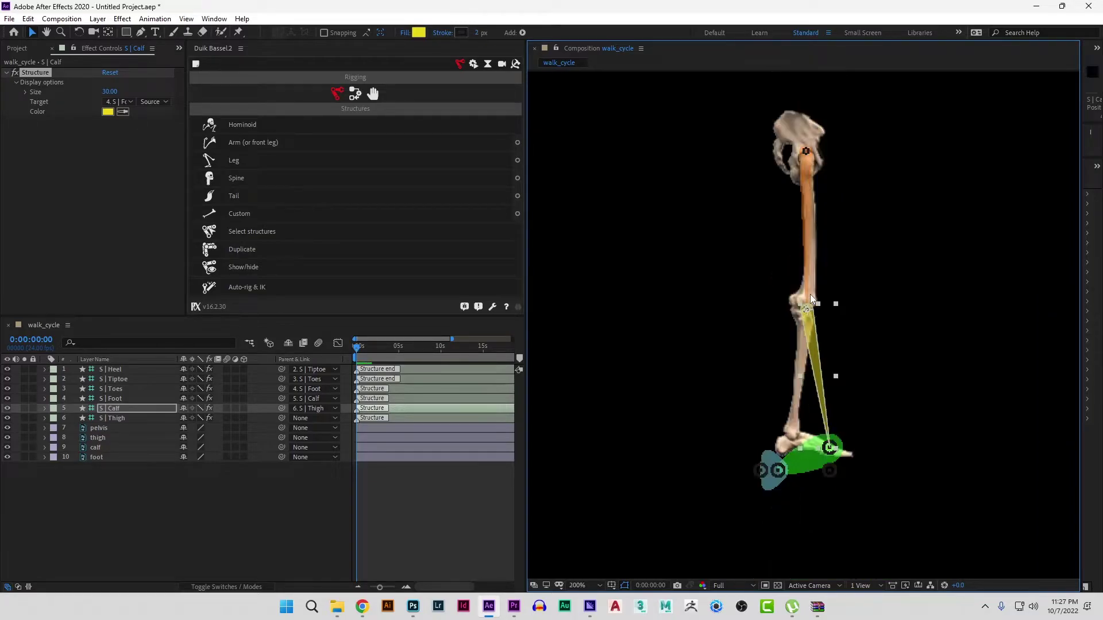
- Move the S | Foot structure's joint onto the ankle joint of the skeleton leg
{"action": "scroll", "coordinate": [806, 327], "scroll_direction": "up", "scroll_amount": 1}
{"action": "left_click_drag", "start_coordinate": [868, 374], "coordinate": [857, 235]}
{"action": "left_click", "coordinate": [891, 412]}
{"action": "left_click", "coordinate": [845, 429]}
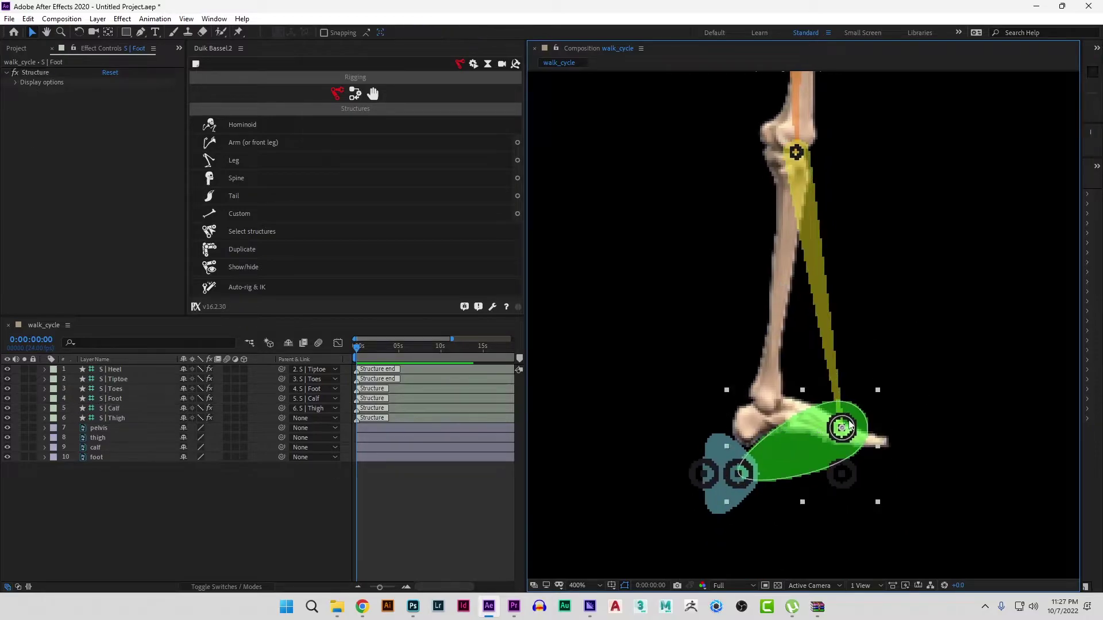
{"action": "left_click_drag", "start_coordinate": [830, 431], "coordinate": [773, 414]}
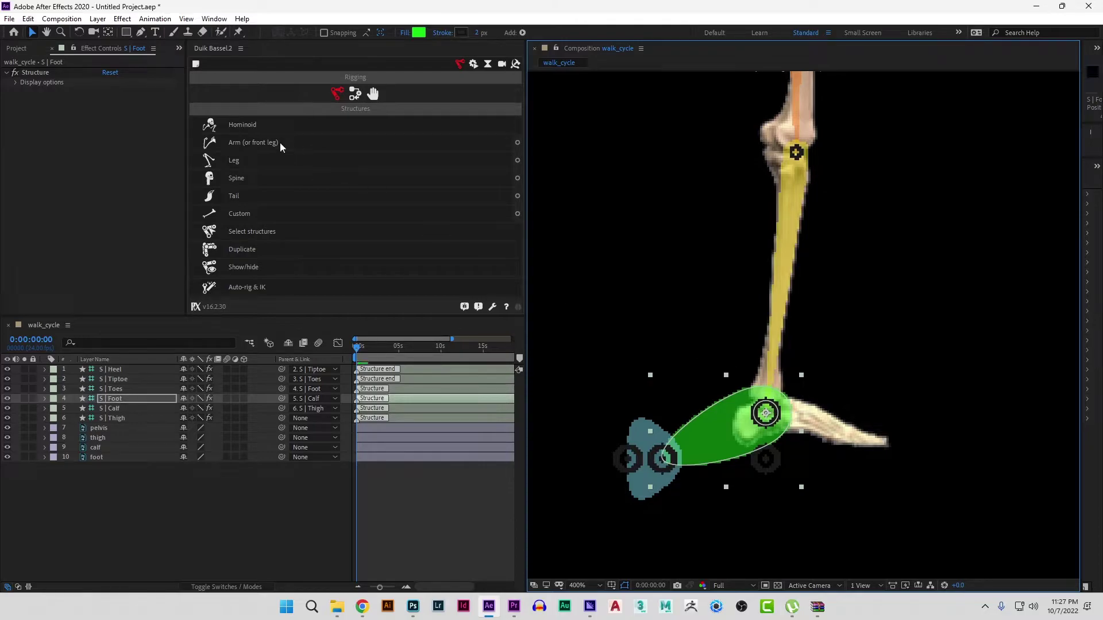
- Set the S | Foot structure's display size to 30
{"action": "left_click", "coordinate": [12, 86]}
{"action": "left_click", "coordinate": [16, 83]}
{"action": "left_click", "coordinate": [16, 83]}
{"action": "left_click", "coordinate": [16, 83]}
{"action": "left_click", "coordinate": [113, 92]}
{"action": "type", "text": "30"}
{"action": "key", "text": "Return"}
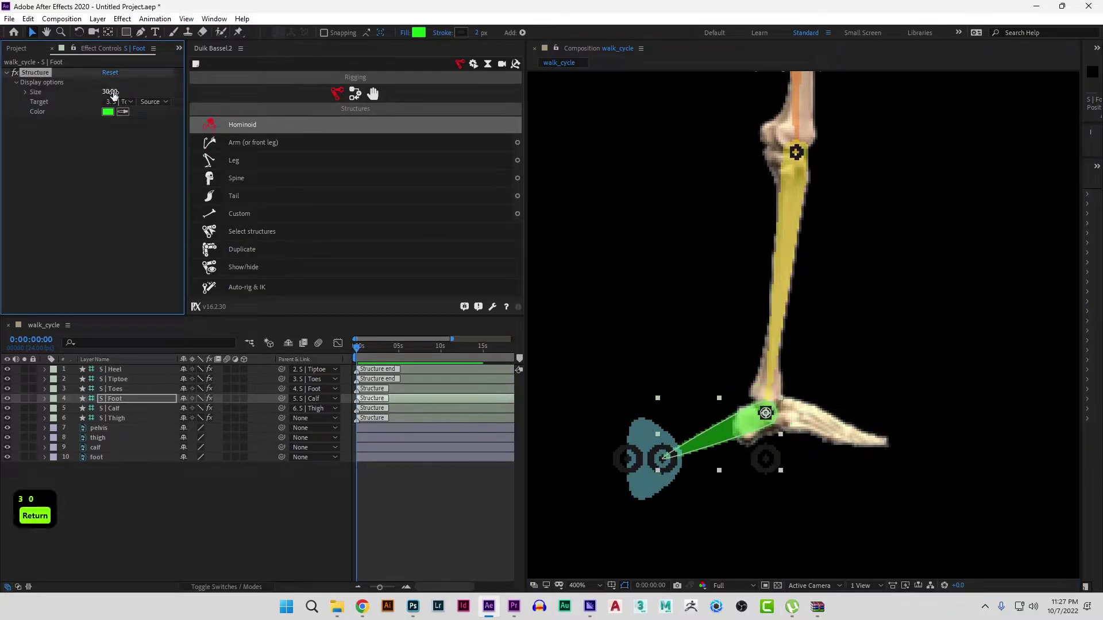
- Move the S | Toes structure's joint onto the toe area at the front of the skeleton foot
{"action": "left_click", "coordinate": [746, 492]}
{"action": "left_click", "coordinate": [766, 459]}
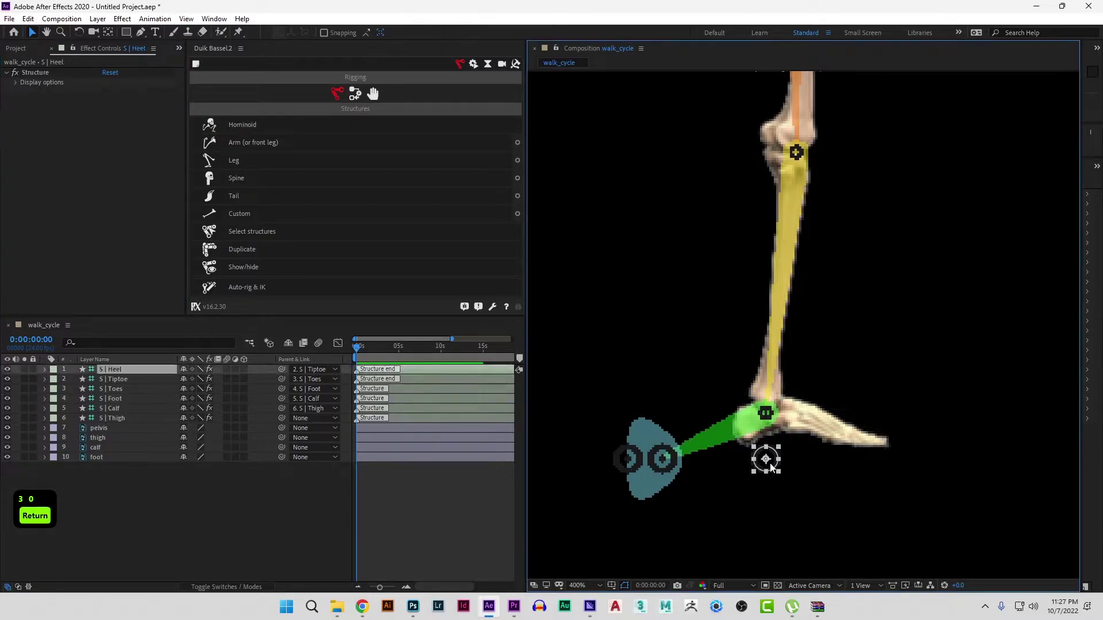
{"action": "left_click", "coordinate": [691, 511]}
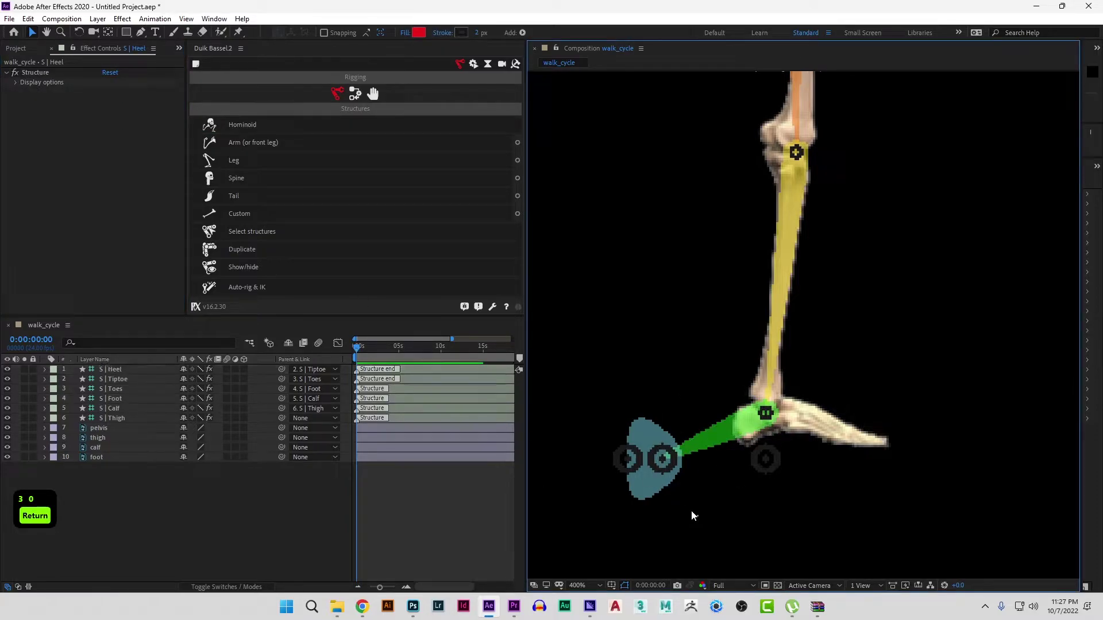
{"action": "left_click", "coordinate": [663, 459]}
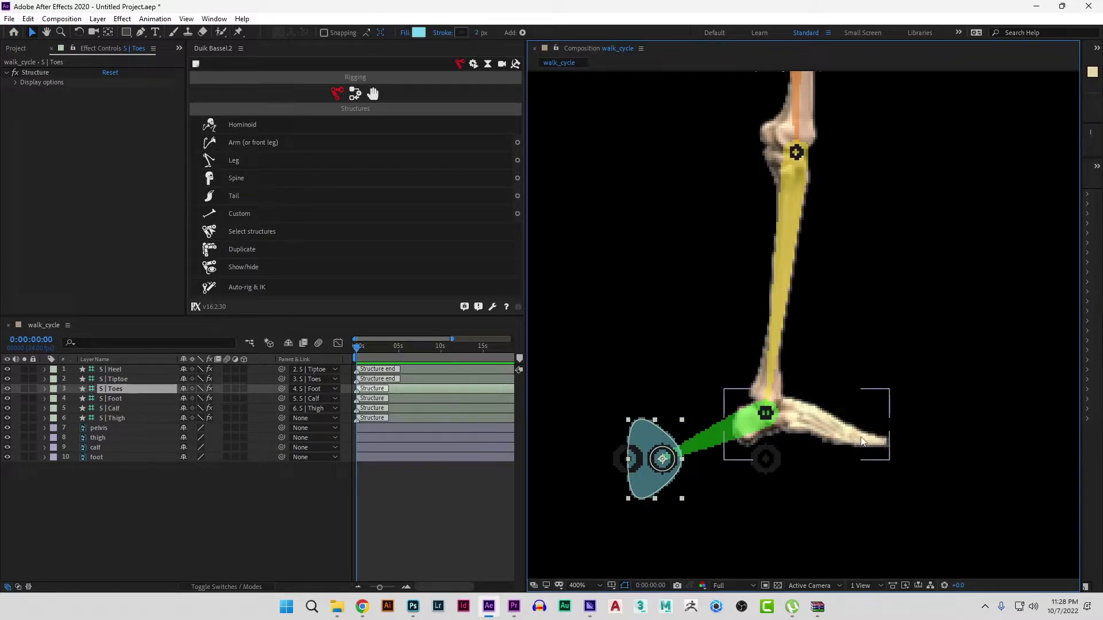
{"action": "left_click", "coordinate": [671, 523]}
{"action": "left_click_drag", "start_coordinate": [664, 463], "coordinate": [916, 445]}
{"action": "left_click", "coordinate": [824, 463]}
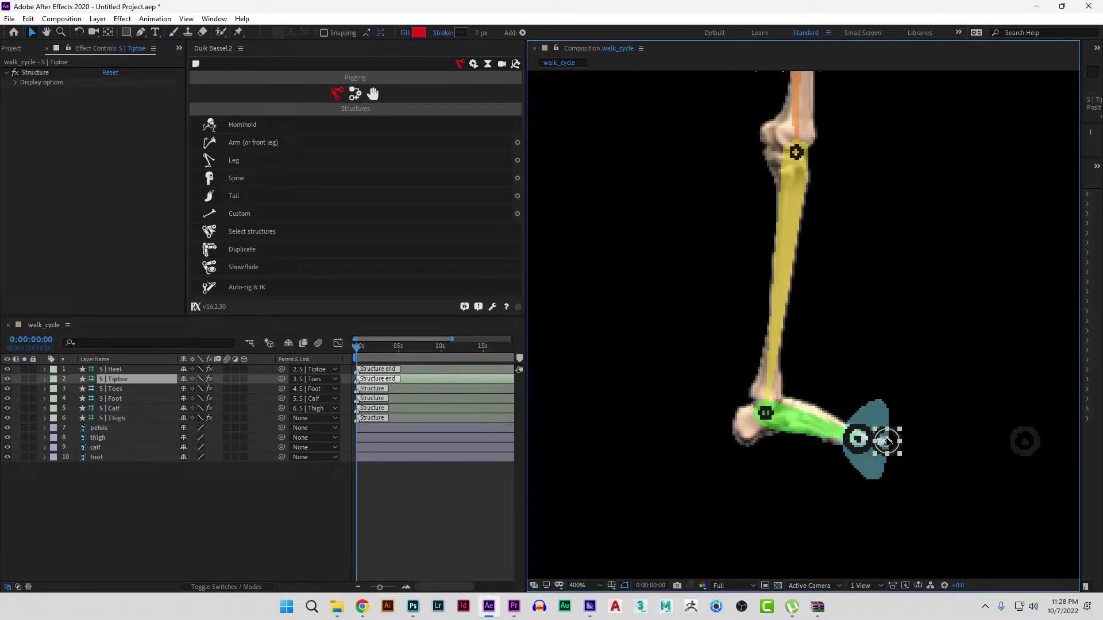
- Set the S | Toes structure's display size to 30
{"action": "left_click", "coordinate": [853, 444]}
{"action": "left_click", "coordinate": [16, 83]}
{"action": "left_click", "coordinate": [115, 90]}
{"action": "type", "text": "30"}
{"action": "key", "text": "Return"}
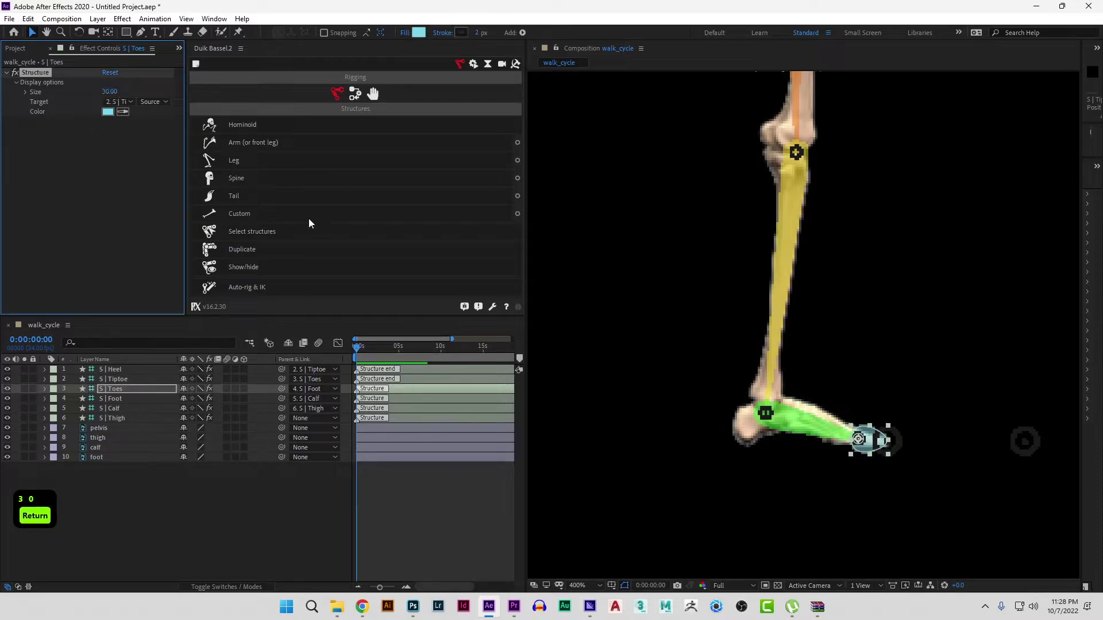
- Move the S | Heel structure's joint to the back of the skeleton foot's heel
{"action": "left_click", "coordinate": [1025, 442]}
{"action": "left_click_drag", "start_coordinate": [1025, 443], "coordinate": [724, 437]}
{"action": "scroll", "coordinate": [750, 444], "scroll_direction": "down", "scroll_amount": 2}
{"action": "left_click", "coordinate": [925, 409]}
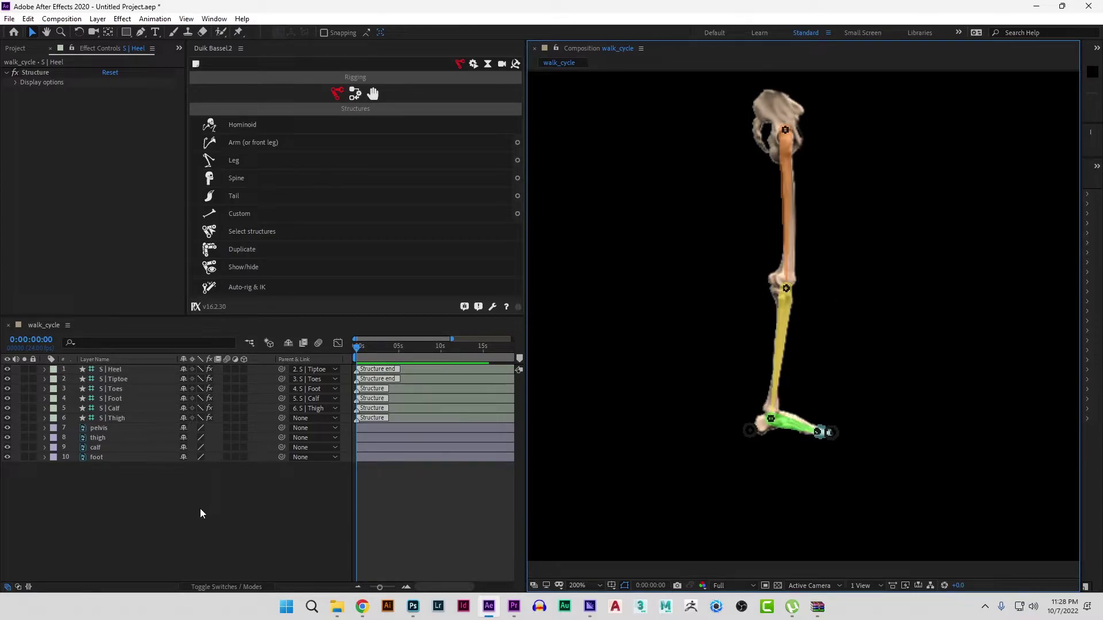
- Parent the foot artwork layer to the S | Foot structure
{"action": "left_click", "coordinate": [94, 457]}
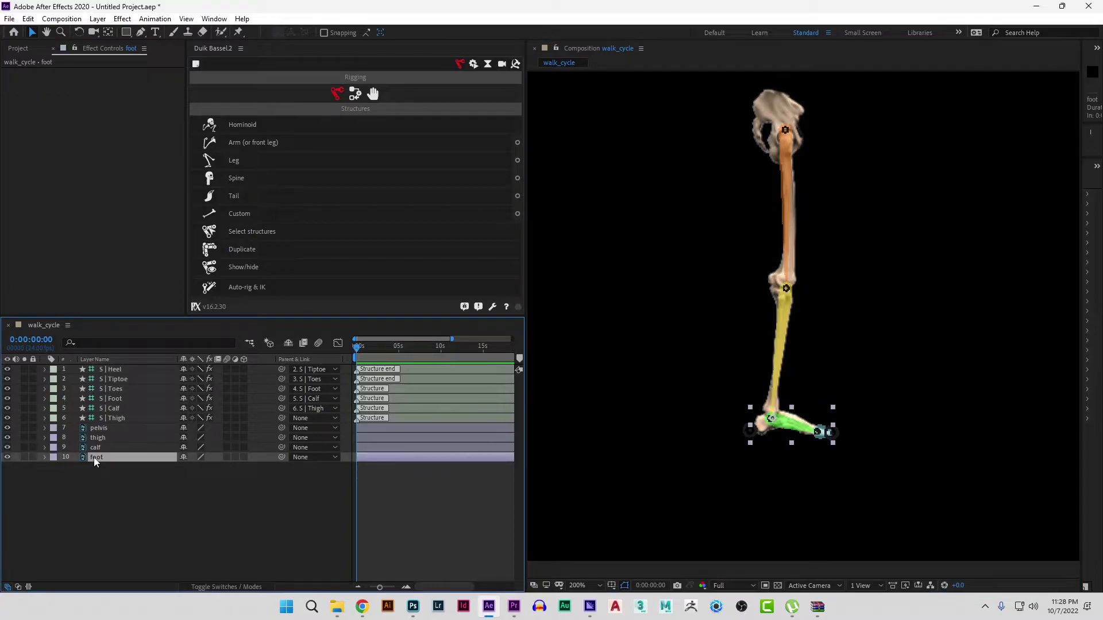
{"action": "left_click", "coordinate": [122, 398]}
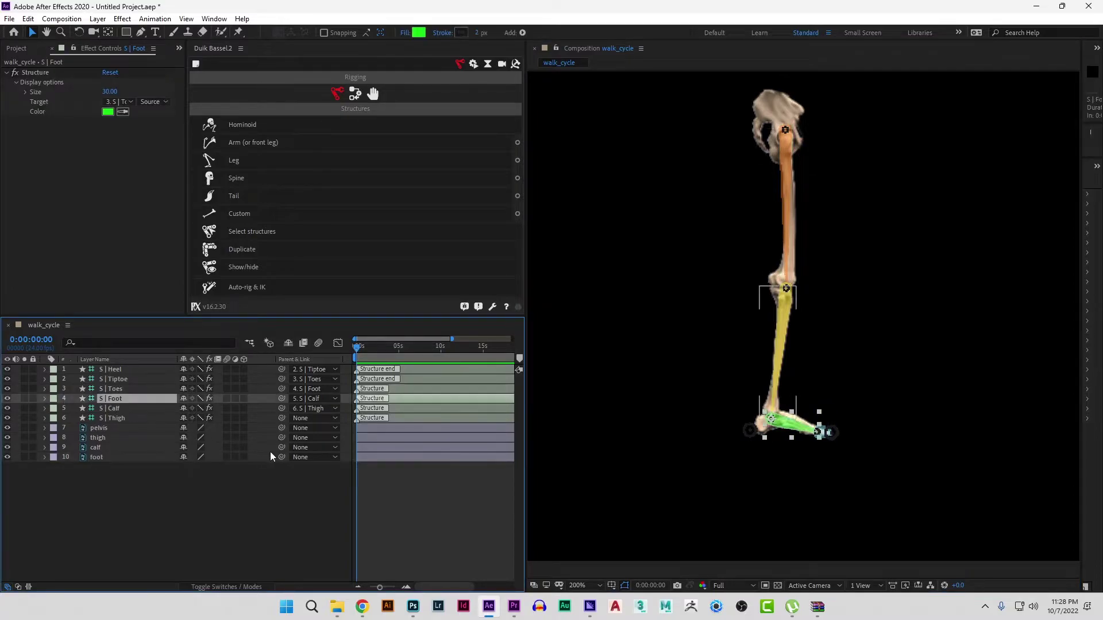
{"action": "left_click_drag", "start_coordinate": [281, 457], "coordinate": [140, 402]}
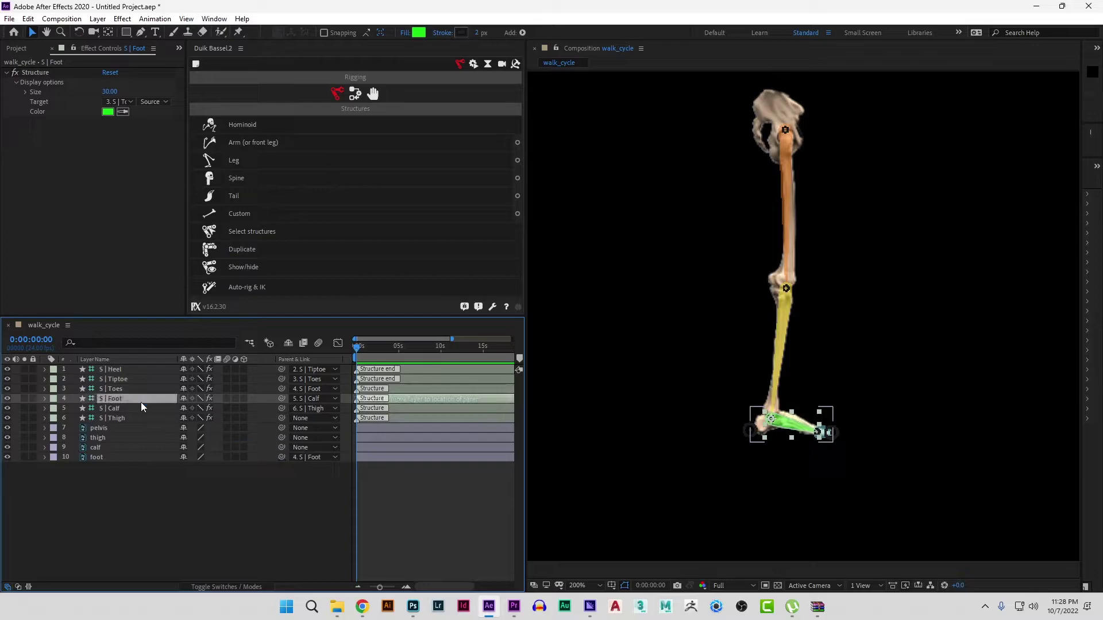
- Parent the calf layer to the S | Calf structure and the thigh layer to the S | Thigh structure
{"action": "left_click", "coordinate": [102, 447]}
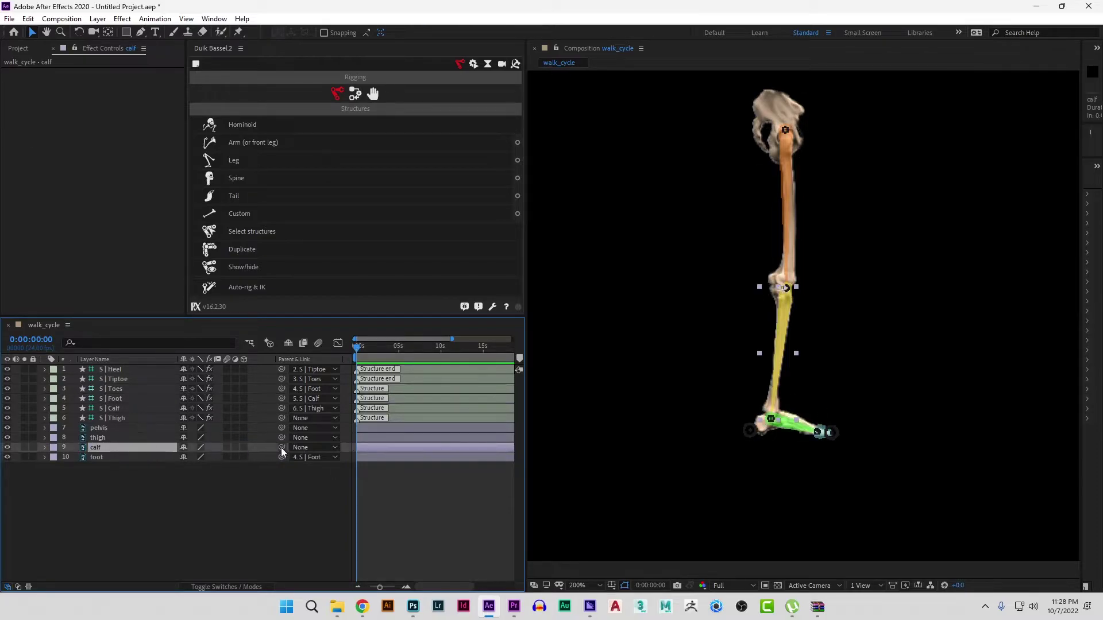
{"action": "left_click_drag", "start_coordinate": [282, 447], "coordinate": [128, 412]}
{"action": "left_click", "coordinate": [112, 437]}
{"action": "left_click_drag", "start_coordinate": [285, 436], "coordinate": [125, 418]}
{"action": "left_click", "coordinate": [116, 428]}
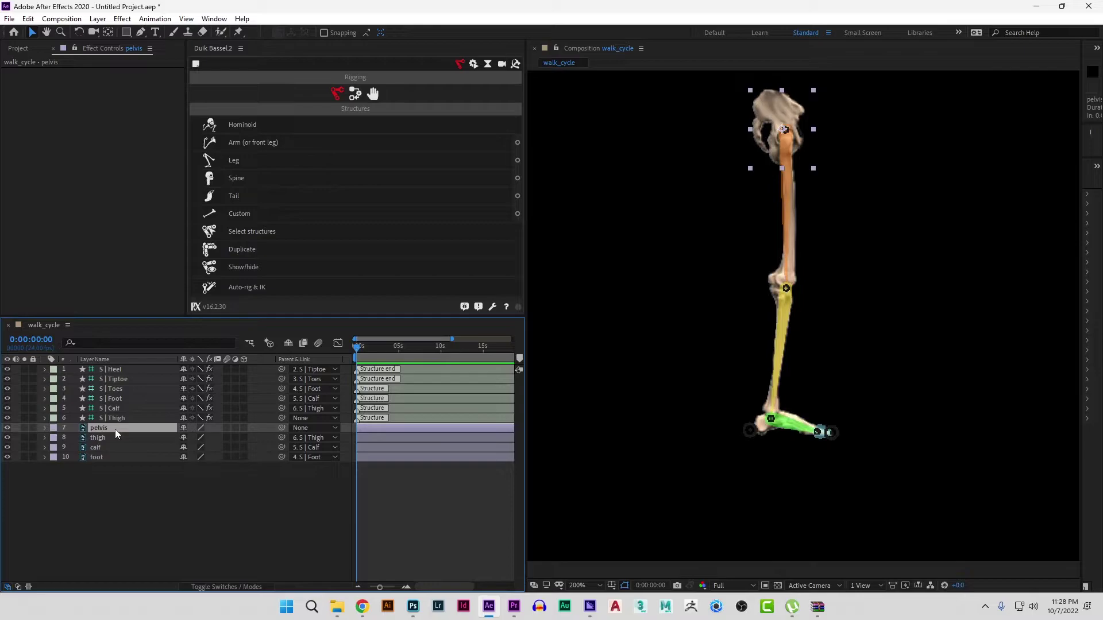
{"action": "left_click", "coordinate": [136, 470]}
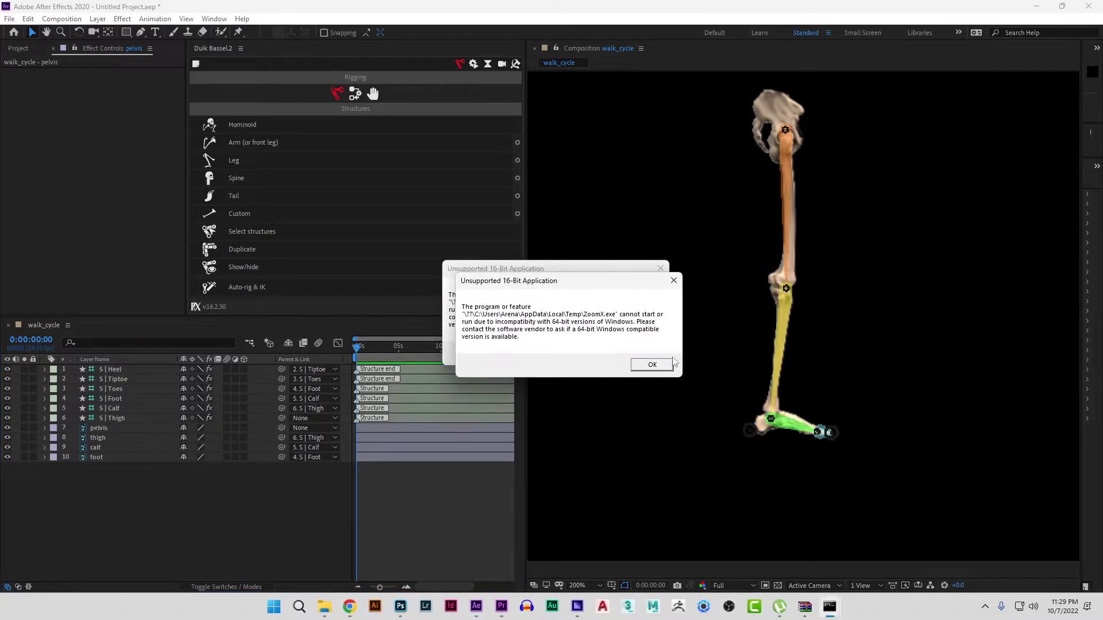
- Dismiss both Unsupported 16-Bit Application dialogs
{"action": "left_click", "coordinate": [652, 364]}
{"action": "left_click", "coordinate": [639, 353]}
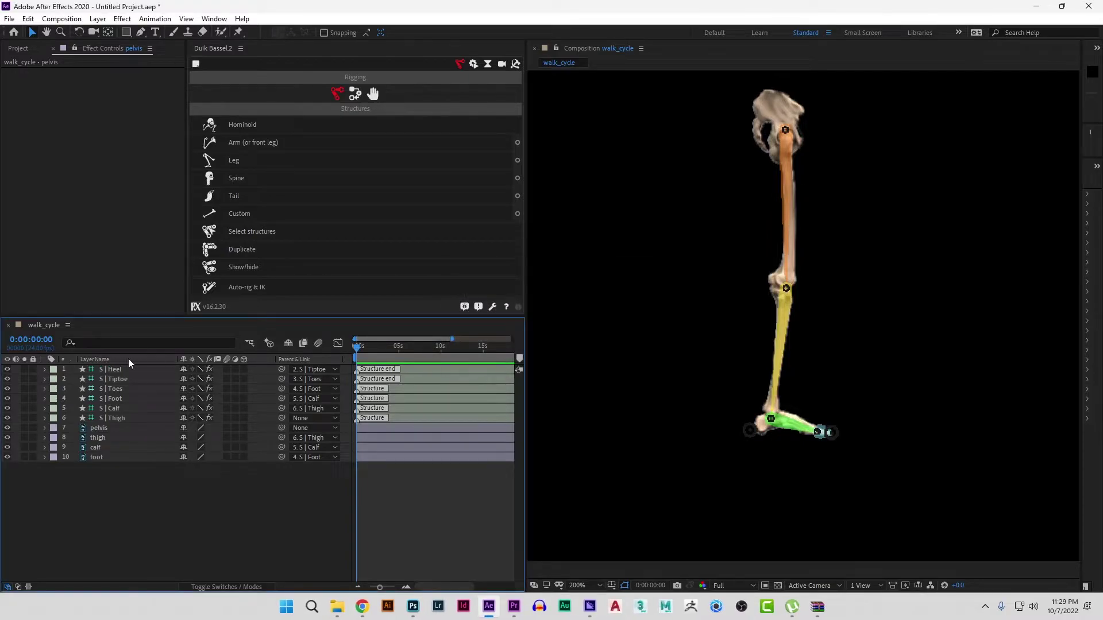
- Hide the timeline's Parent & Link column and show it again
{"action": "right_click", "coordinate": [161, 361]}
{"action": "mouse_move", "coordinate": [188, 398]}
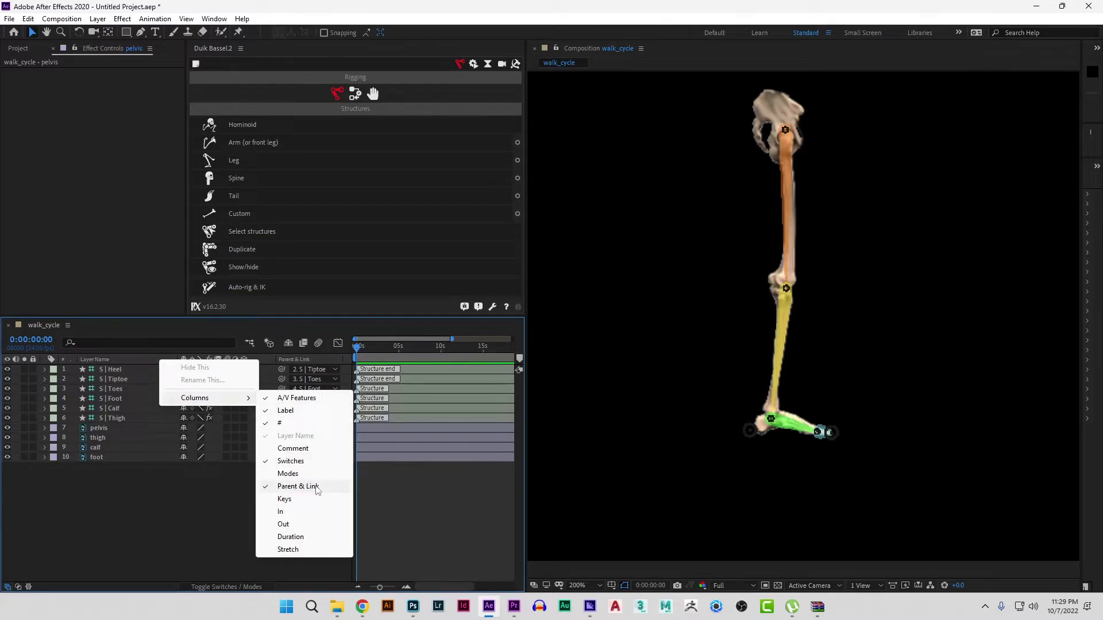
{"action": "left_click", "coordinate": [311, 487]}
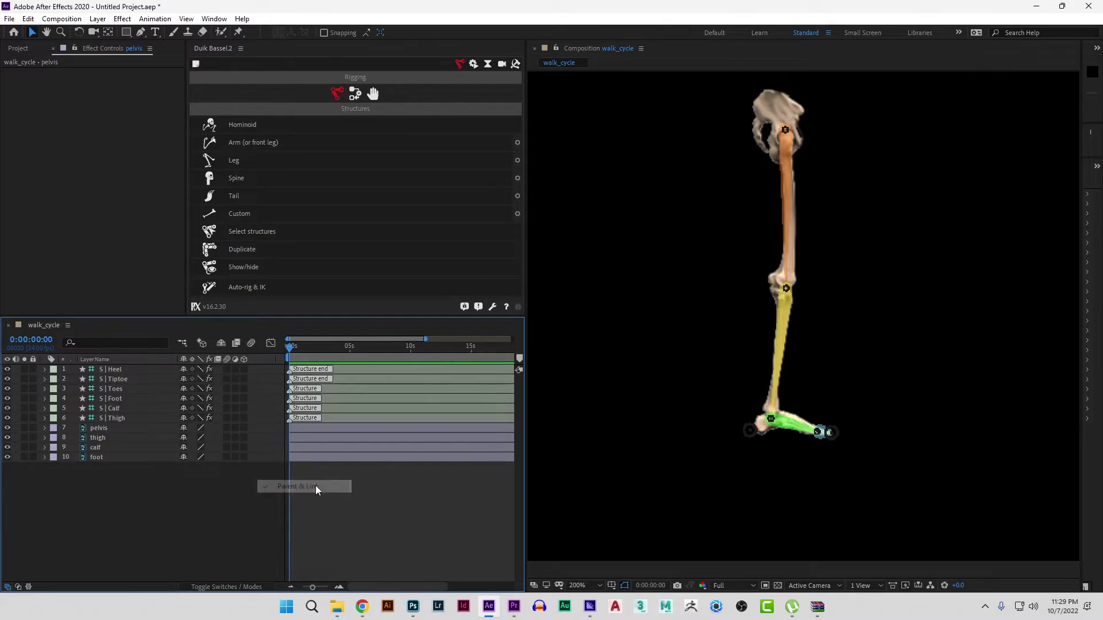
{"action": "right_click", "coordinate": [151, 359]}
{"action": "mouse_move", "coordinate": [196, 400]}
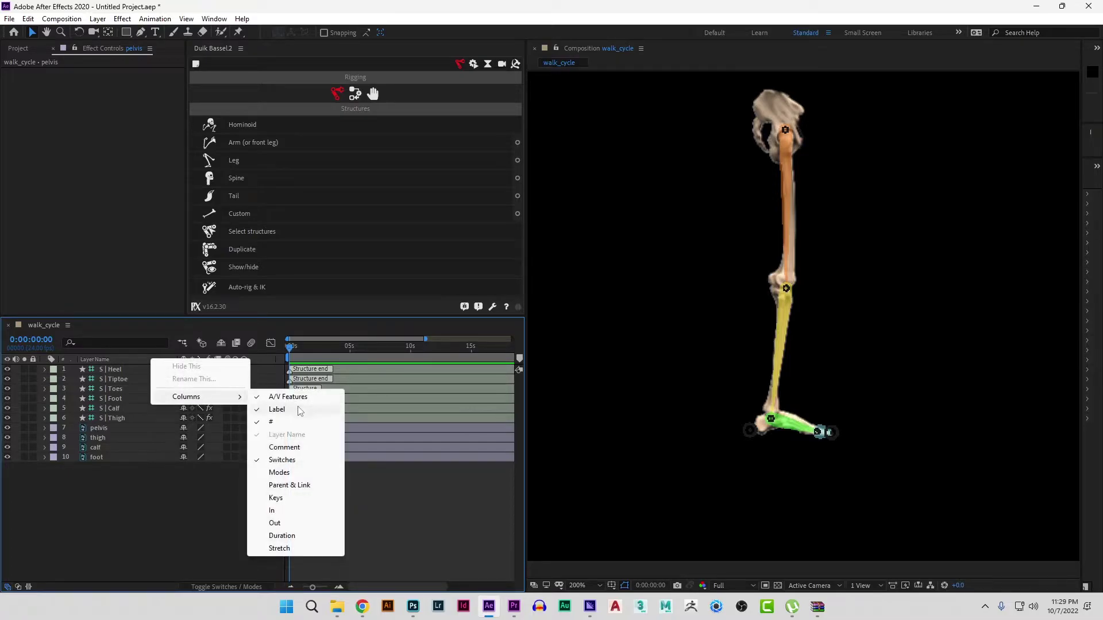
{"action": "left_click", "coordinate": [293, 487]}
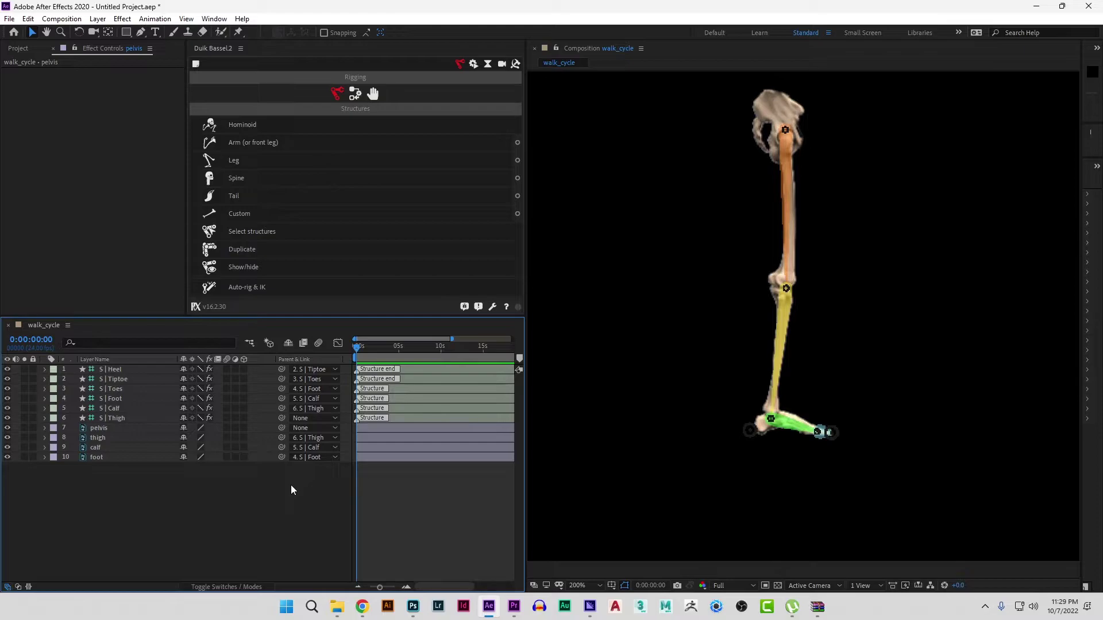
- Auto-rig the six leg structure layers from S | Heel to S | Thigh with Duik's Auto-rig & IK
{"action": "right_click", "coordinate": [162, 358]}
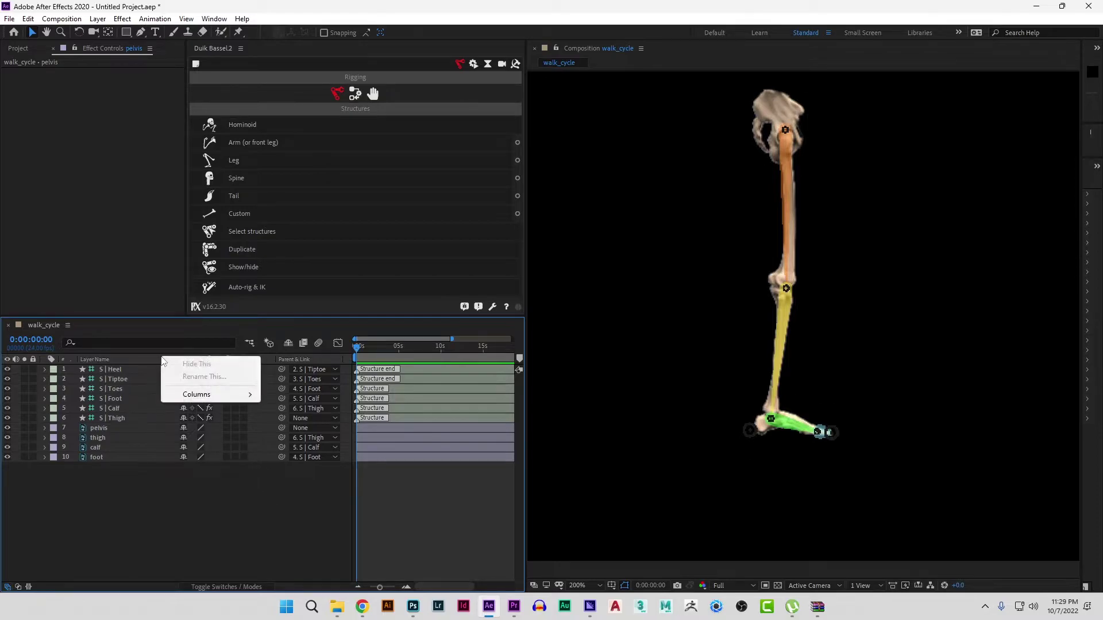
{"action": "left_click", "coordinate": [242, 518]}
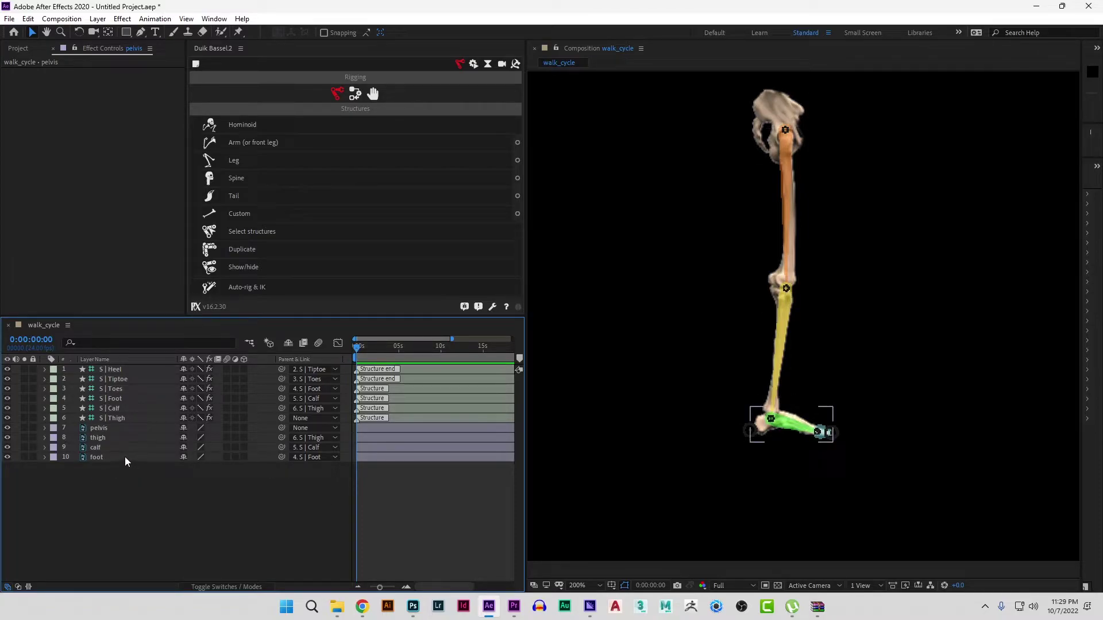
{"action": "left_click", "coordinate": [119, 419]}
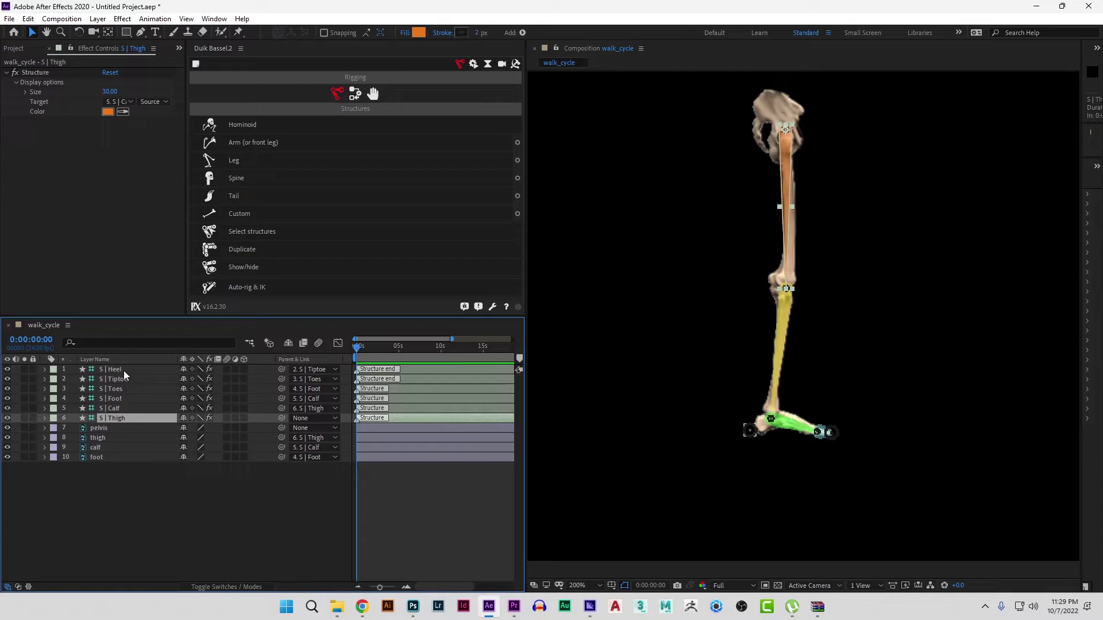
{"action": "left_click", "coordinate": [123, 370], "text": "shift"}
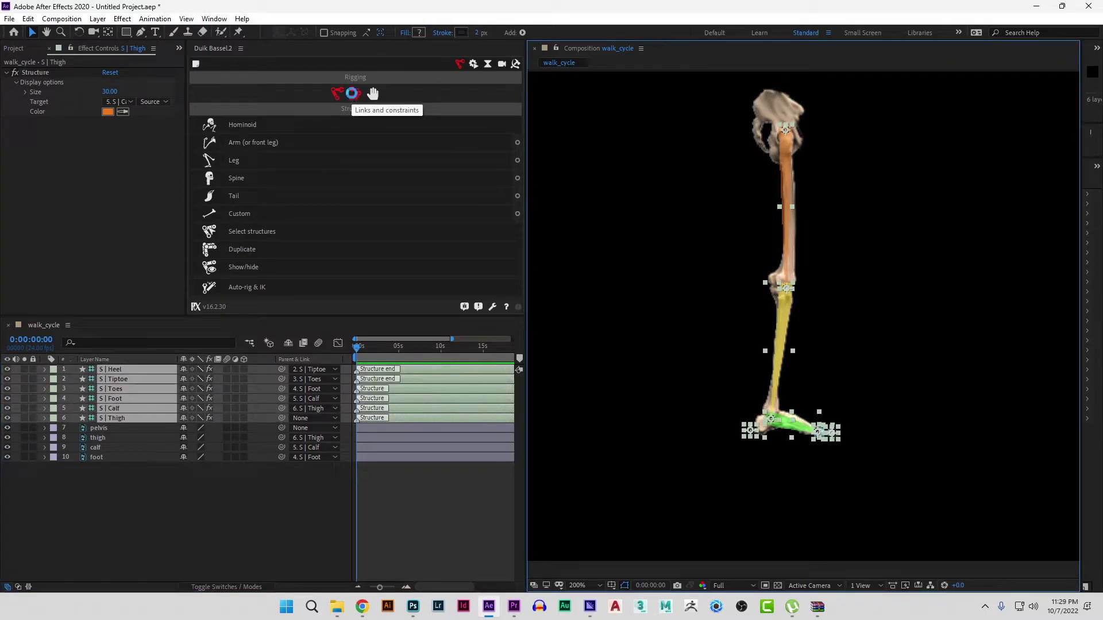
{"action": "left_click", "coordinate": [354, 95]}
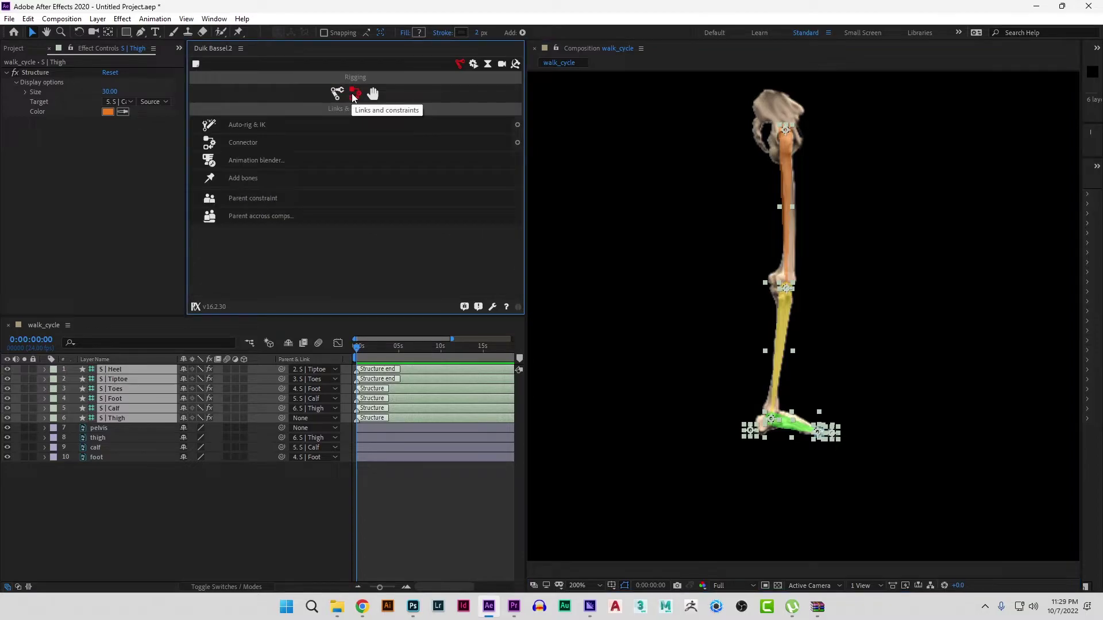
{"action": "left_click", "coordinate": [247, 127]}
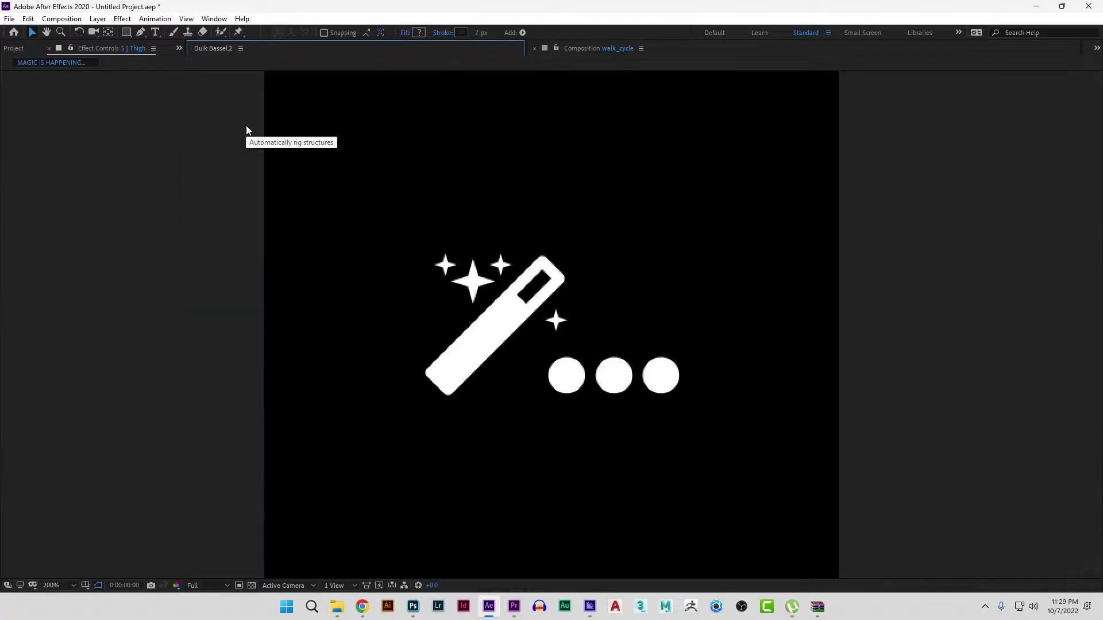
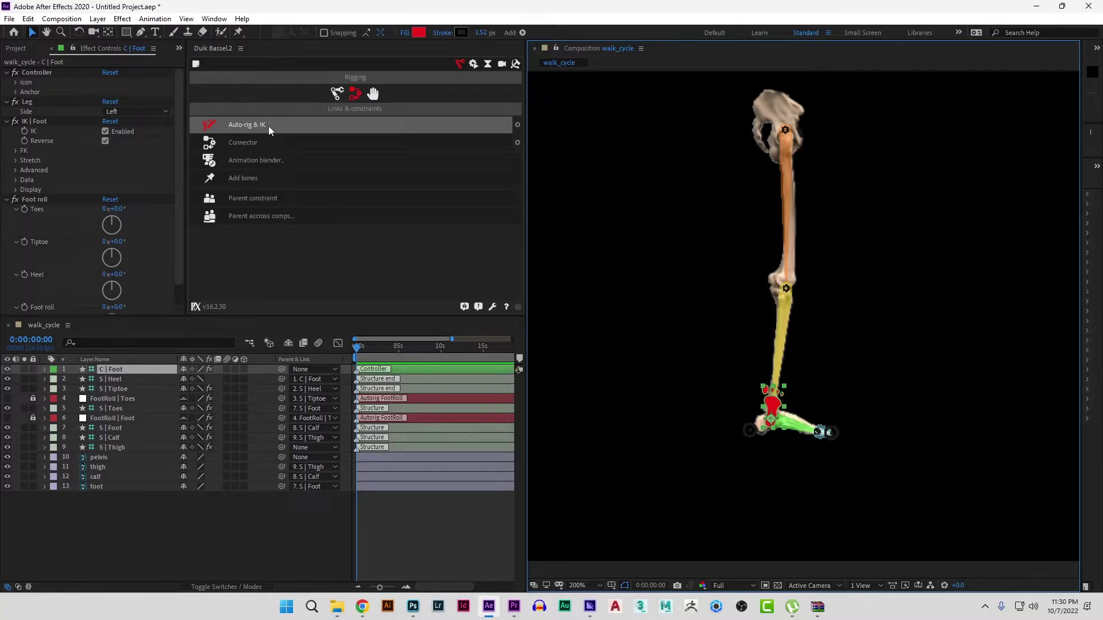
- Hide the S | Heel, S | Tiptoe, S | Toes, S | Foot, S | Calf and S | Thigh structure layers
{"action": "left_click", "coordinate": [904, 371]}
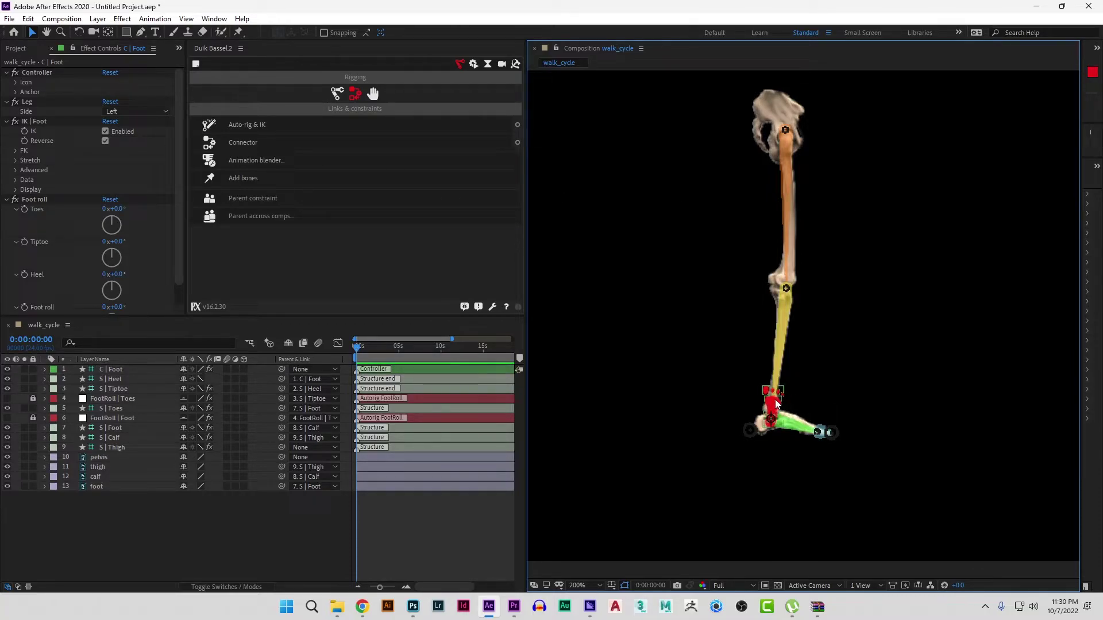
{"action": "left_click", "coordinate": [539, 417]}
{"action": "left_click", "coordinate": [115, 389], "text": "ctrl"}
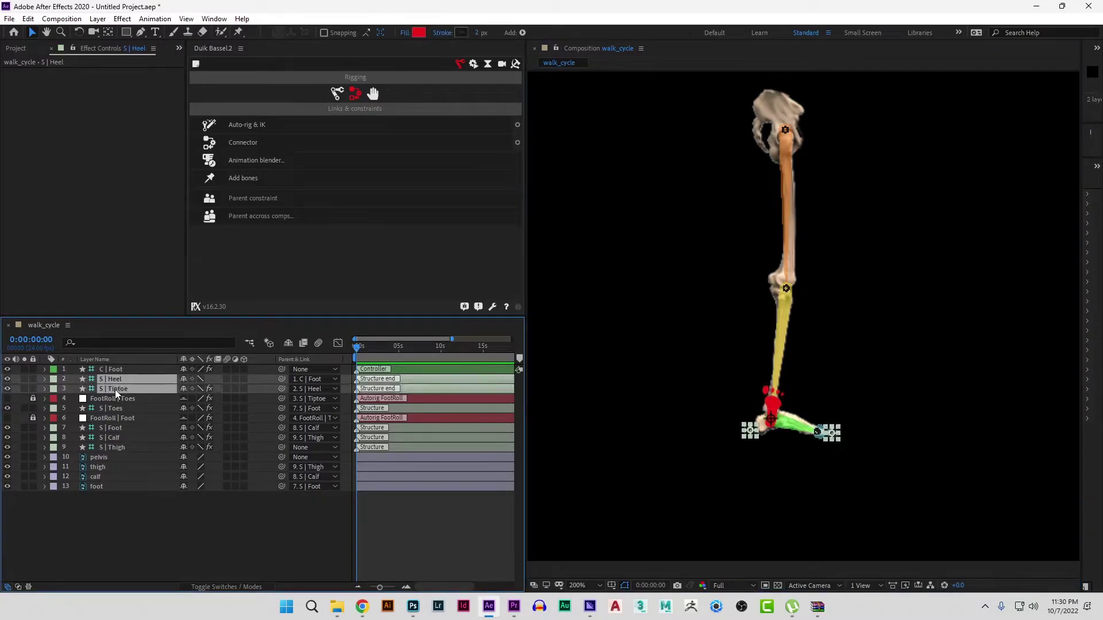
{"action": "left_click", "coordinate": [118, 408], "text": "ctrl"}
{"action": "left_click", "coordinate": [116, 428], "text": "ctrl"}
{"action": "left_click", "coordinate": [115, 438], "text": "ctrl"}
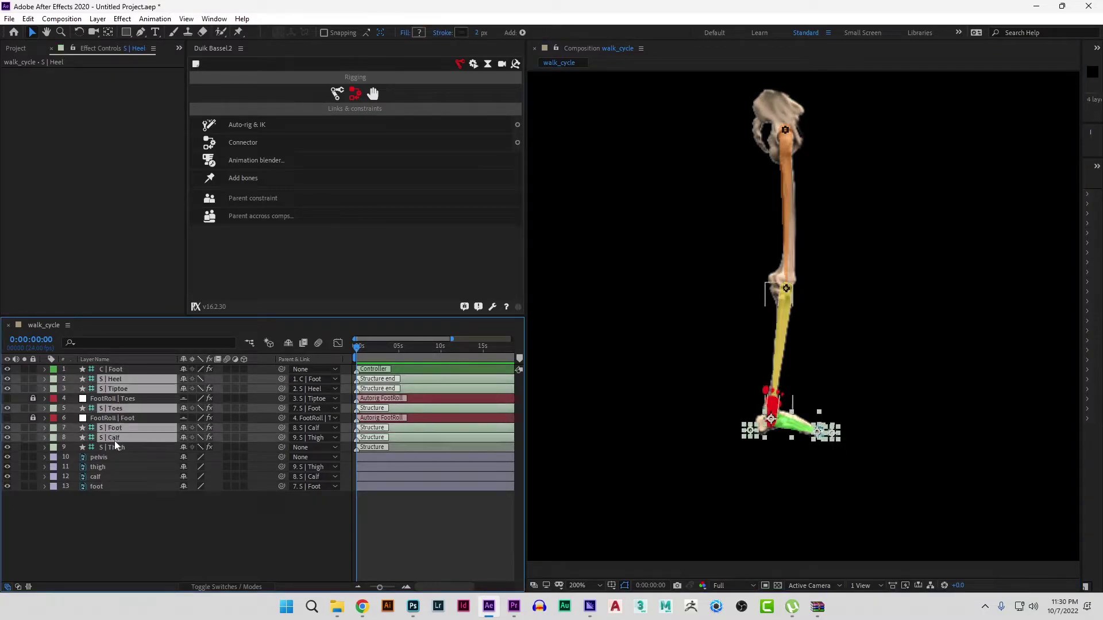
{"action": "left_click", "coordinate": [116, 447], "text": "ctrl"}
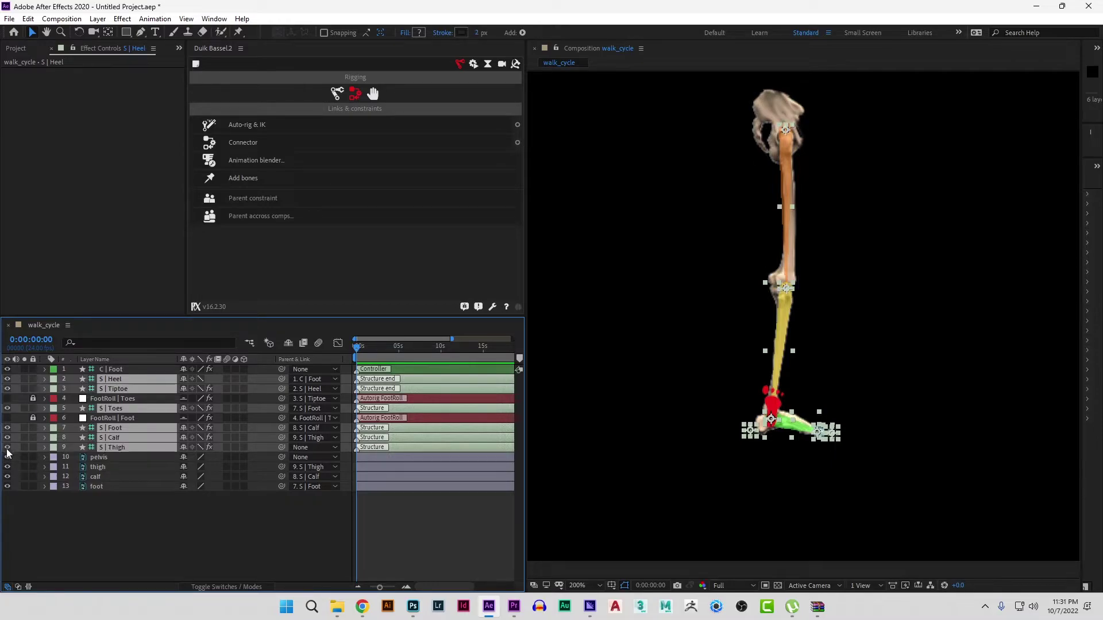
{"action": "left_click", "coordinate": [7, 449]}
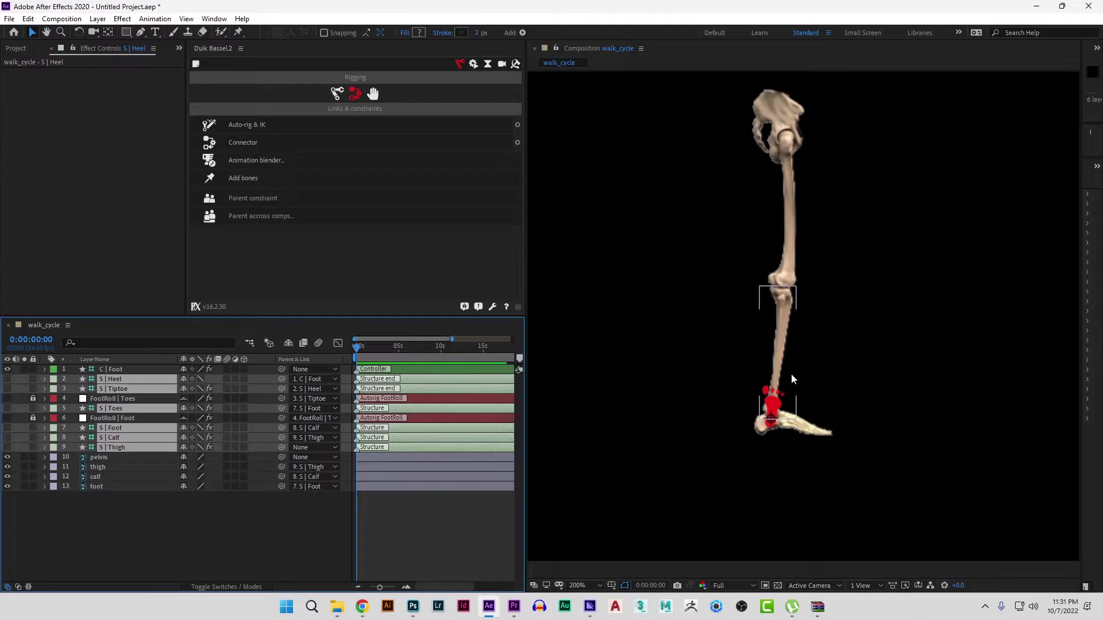
- Test the leg rig by moving the C | Foot controller, including down past the leg's full reach
{"action": "left_click_drag", "start_coordinate": [799, 377], "coordinate": [817, 403]}
{"action": "left_click", "coordinate": [852, 451]}
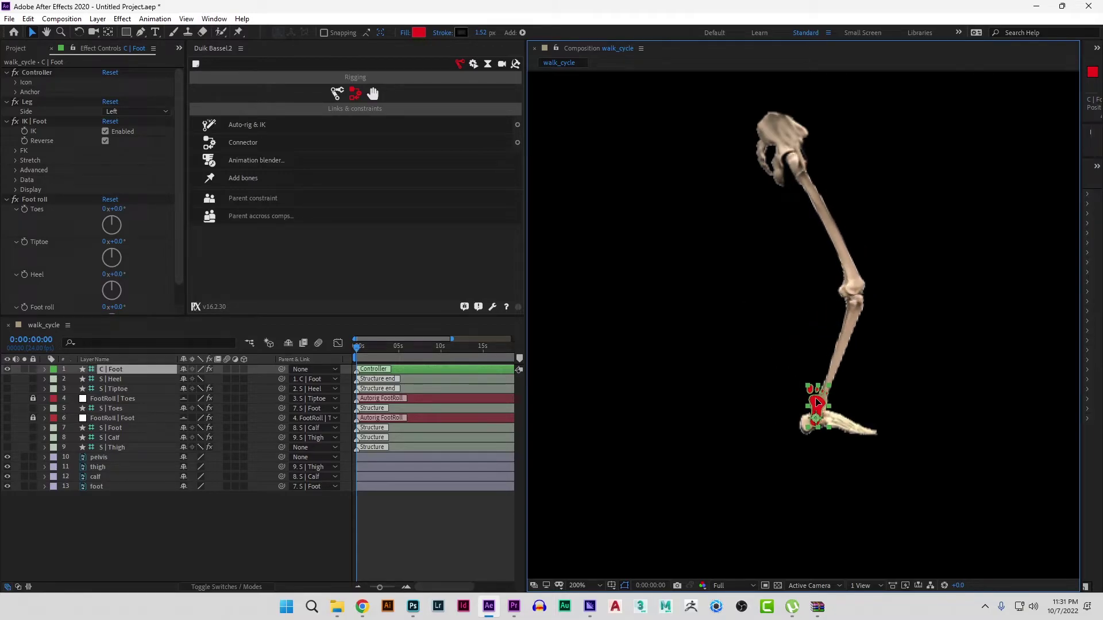
{"action": "left_click_drag", "start_coordinate": [817, 402], "coordinate": [826, 435]}
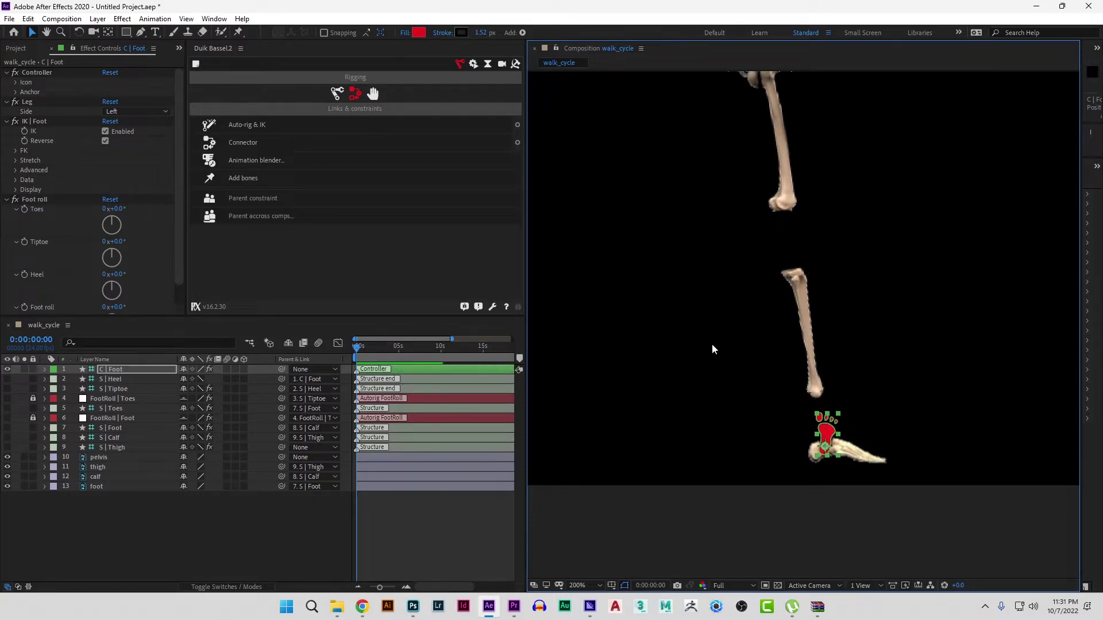
{"action": "left_click_drag", "start_coordinate": [714, 348], "coordinate": [725, 409]}
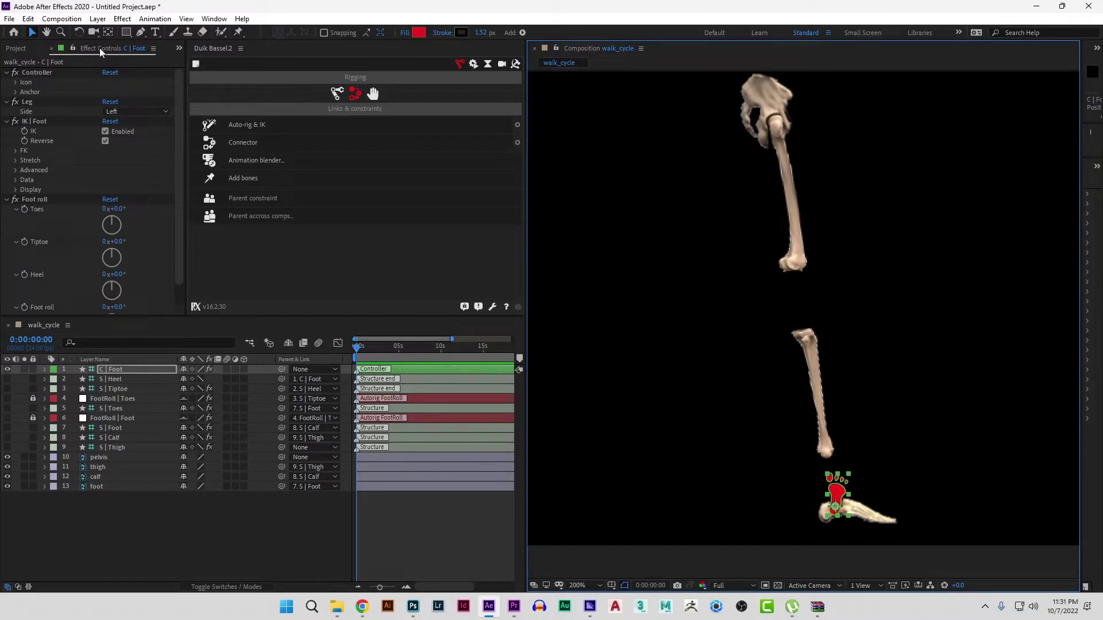
- Turn off Auto-Stretch in the C | Foot controller's IK effect and move the controller back up so the knee bends
{"action": "left_click", "coordinate": [38, 160]}
{"action": "left_click", "coordinate": [15, 160]}
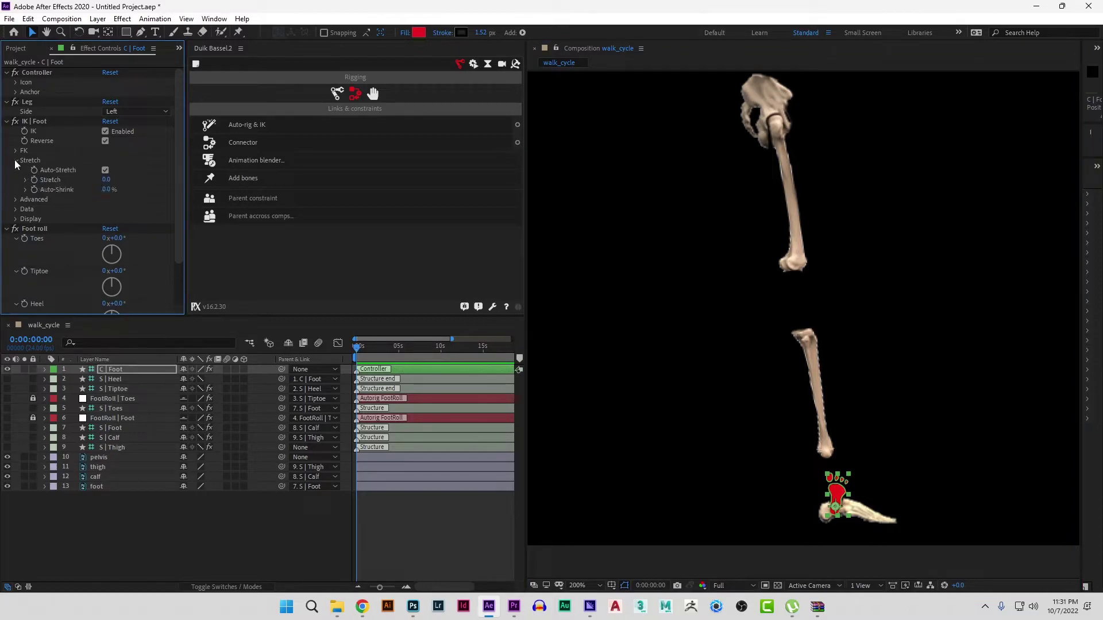
{"action": "left_click", "coordinate": [105, 171]}
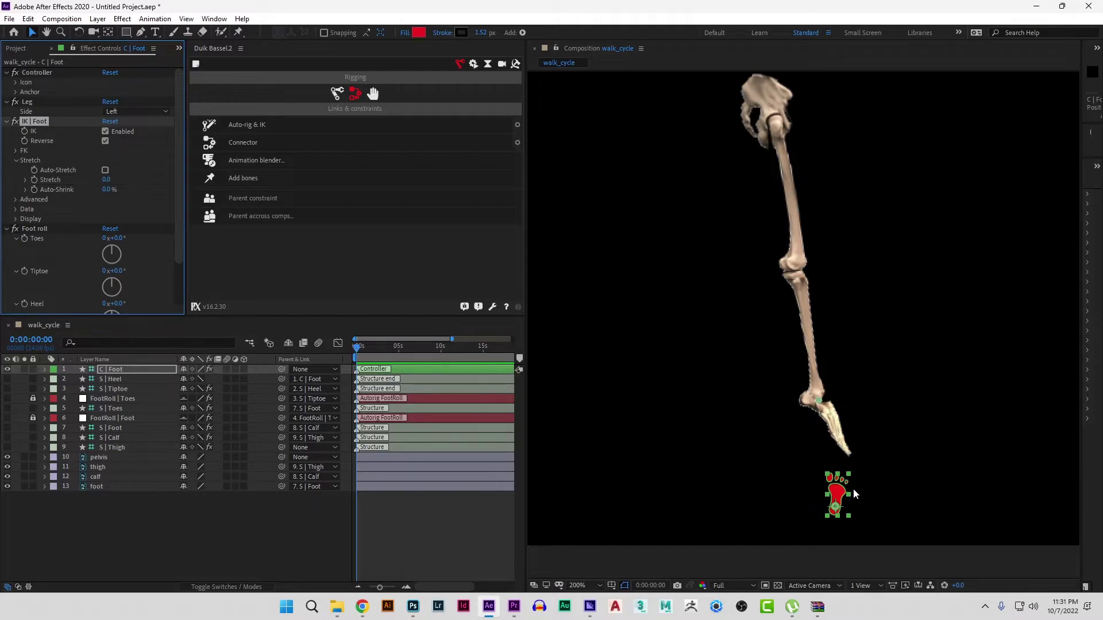
{"action": "left_click_drag", "start_coordinate": [837, 495], "coordinate": [733, 353]}
- Create a Duik position controller for the pelvis layer
{"action": "left_click", "coordinate": [764, 104]}
{"action": "left_click_drag", "start_coordinate": [764, 105], "coordinate": [771, 131]}
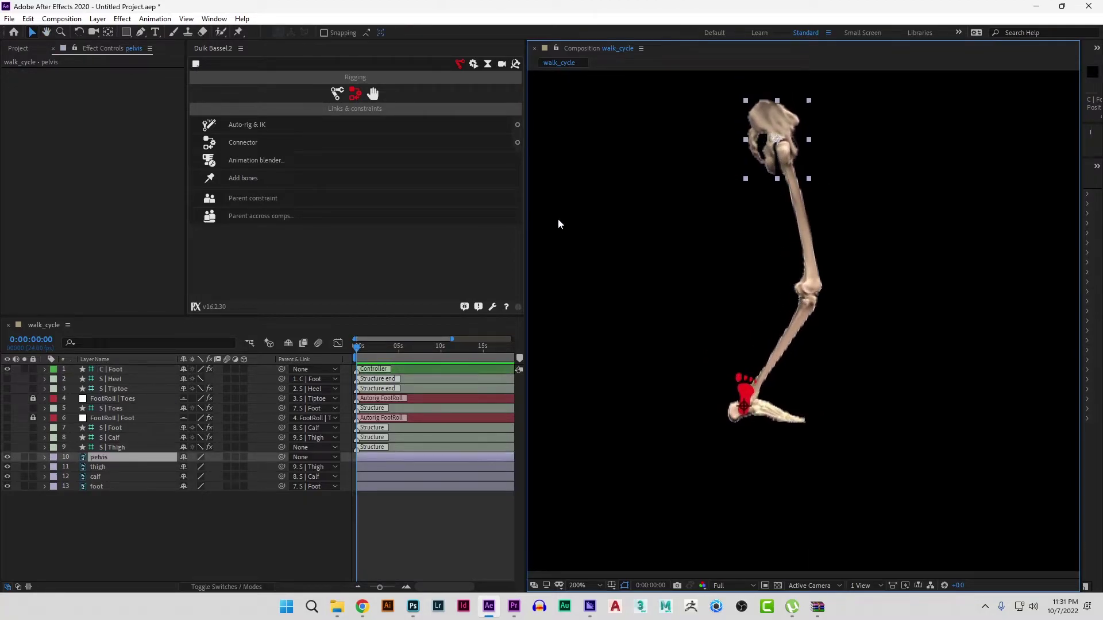
{"action": "left_click", "coordinate": [374, 94]}
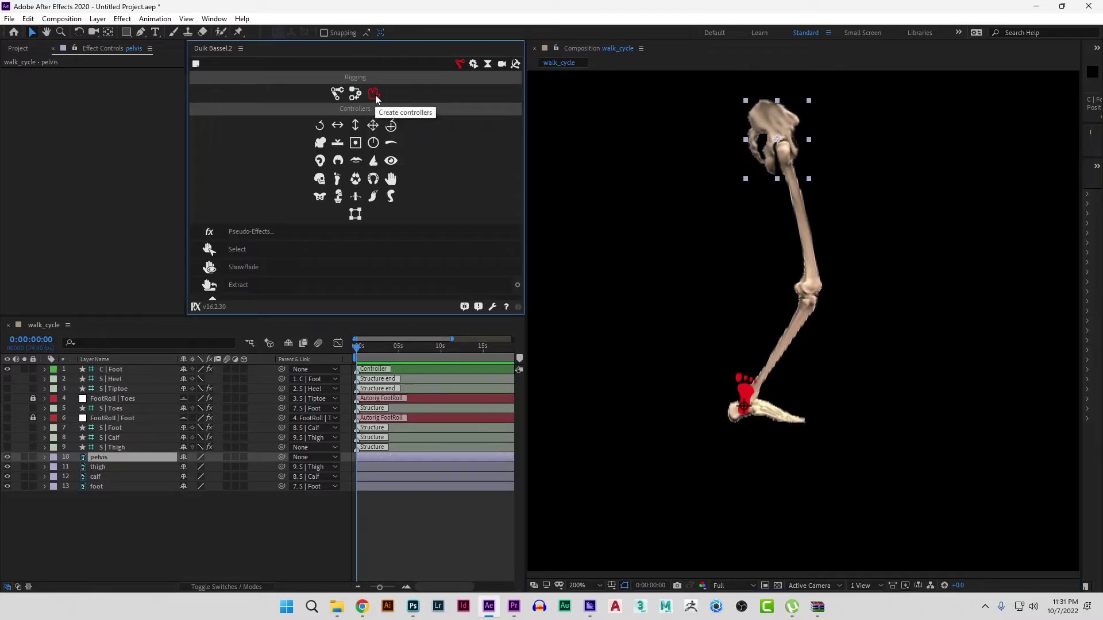
{"action": "left_click", "coordinate": [373, 131]}
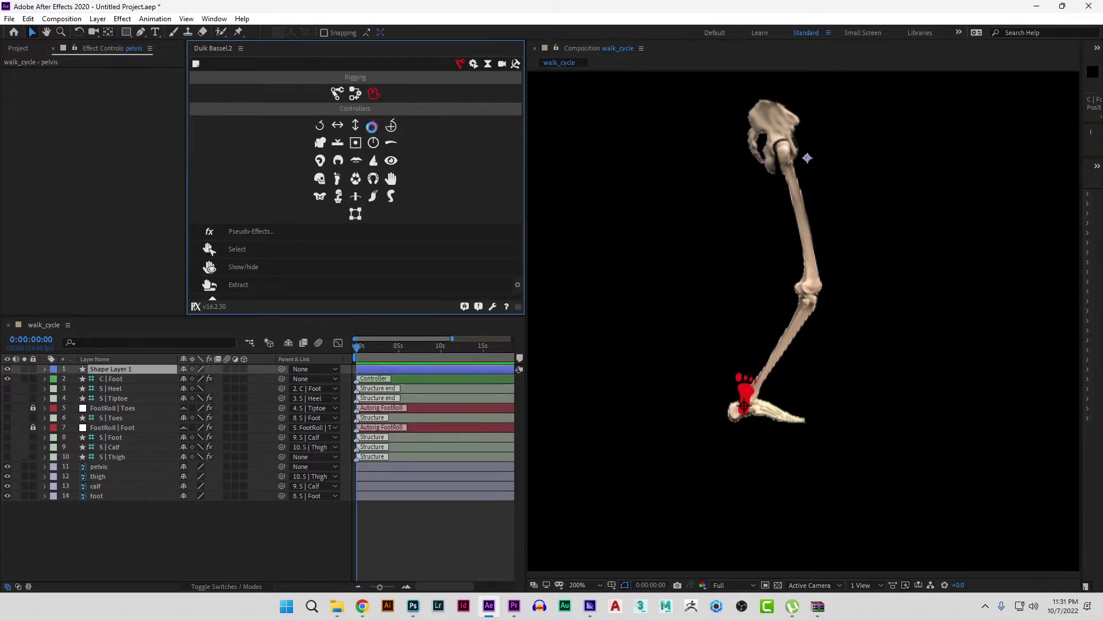
{"action": "left_click", "coordinate": [780, 141]}
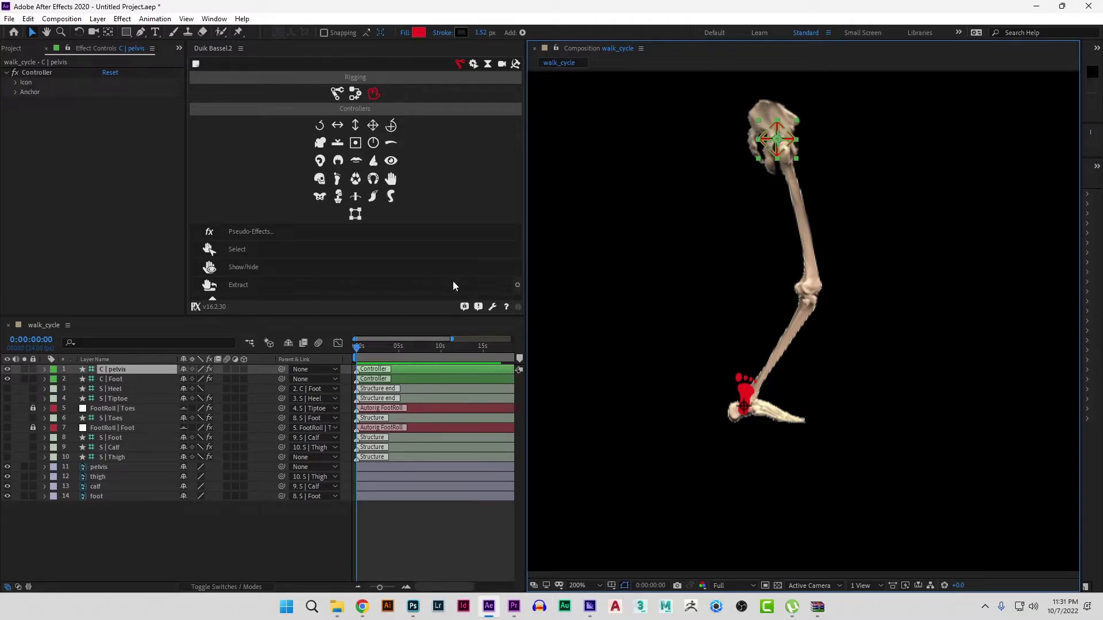
- Parent the pelvis layer to the C | pelvis controller, test-moving the controller and undoing that move
{"action": "left_click", "coordinate": [114, 467]}
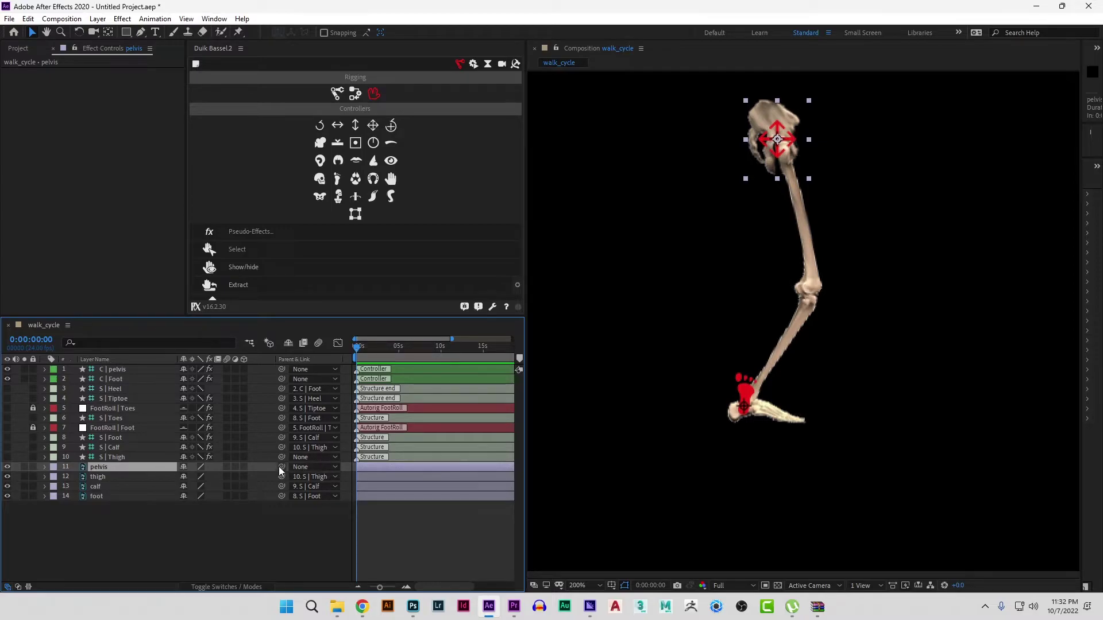
{"action": "left_click_drag", "start_coordinate": [281, 471], "coordinate": [122, 370]}
{"action": "left_click", "coordinate": [650, 242]}
{"action": "left_click_drag", "start_coordinate": [776, 139], "coordinate": [709, 154]}
{"action": "key", "text": "ctrl+z"}
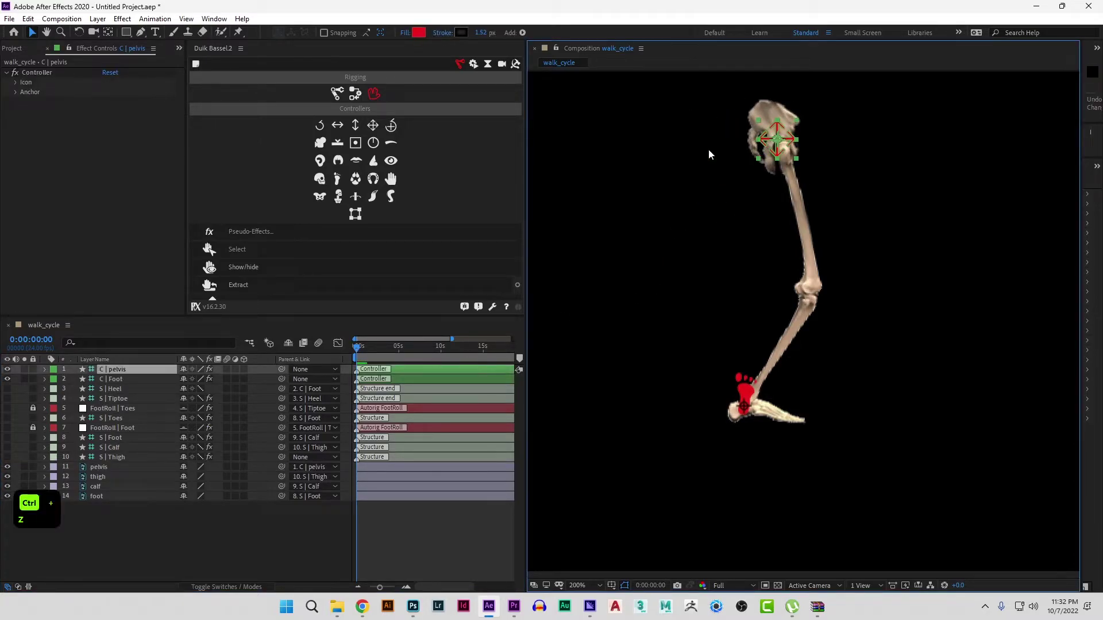
- Parent the S | Thigh structure to C | pelvis and move the pelvis controller slightly down and back to bend the leg
{"action": "left_click", "coordinate": [117, 469]}
{"action": "left_click", "coordinate": [140, 457]}
{"action": "left_click_drag", "start_coordinate": [282, 458], "coordinate": [124, 367]}
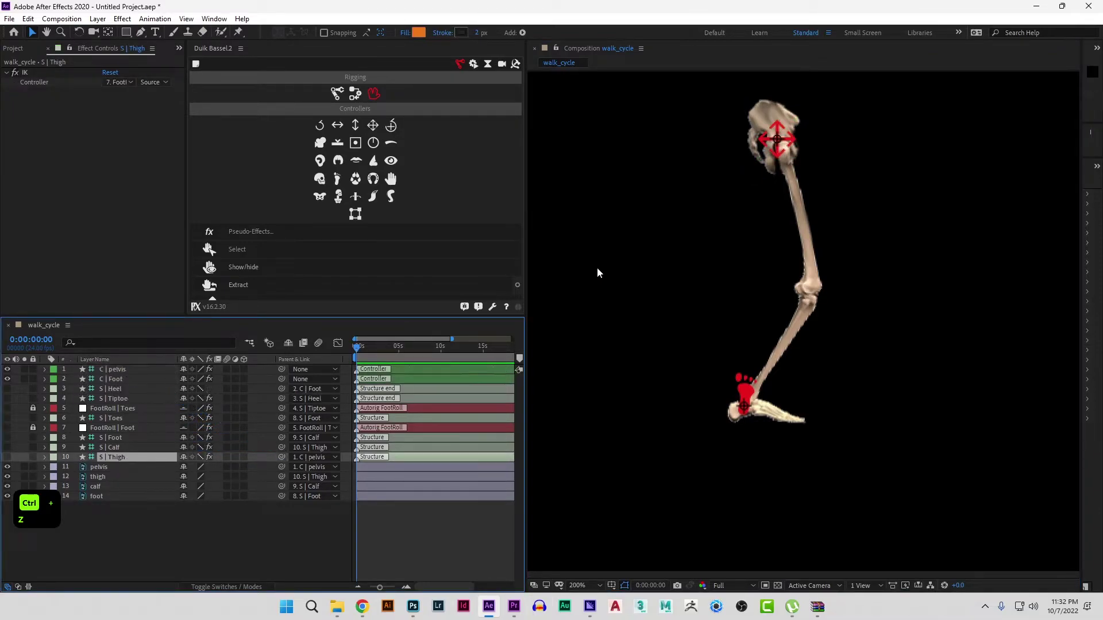
{"action": "left_click_drag", "start_coordinate": [788, 146], "coordinate": [754, 153]}
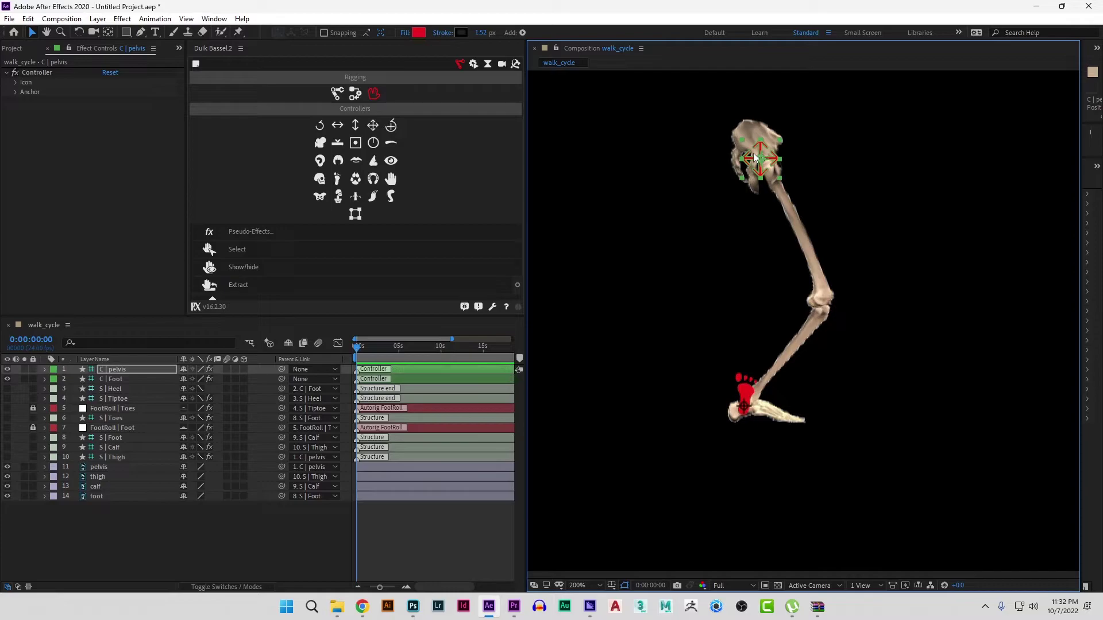
{"action": "left_click", "coordinate": [125, 544]}
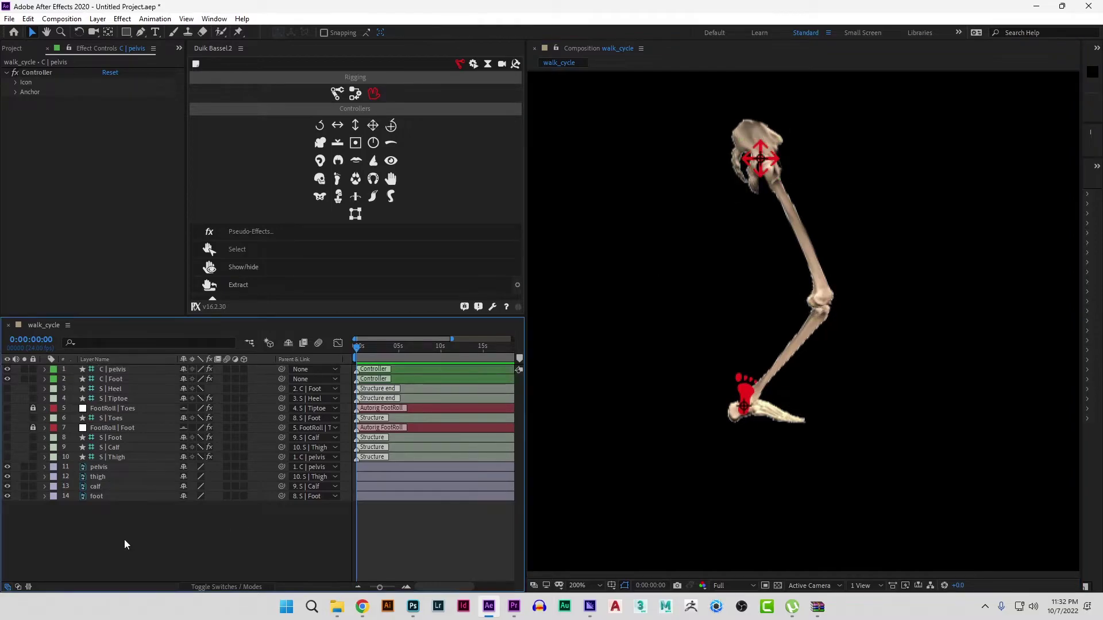
- Lock the pelvis, thigh, calf and foot artwork layers and unlock them again
{"action": "left_click", "coordinate": [108, 497]}
{"action": "left_click_drag", "start_coordinate": [111, 516], "coordinate": [103, 469]}
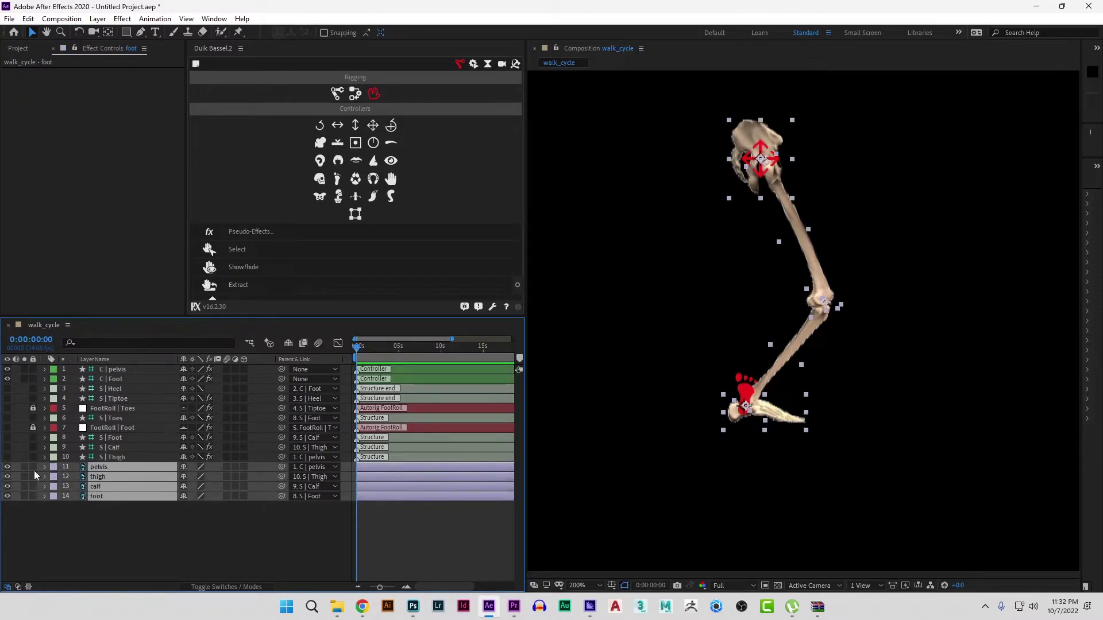
{"action": "key", "text": "ctrl+l"}
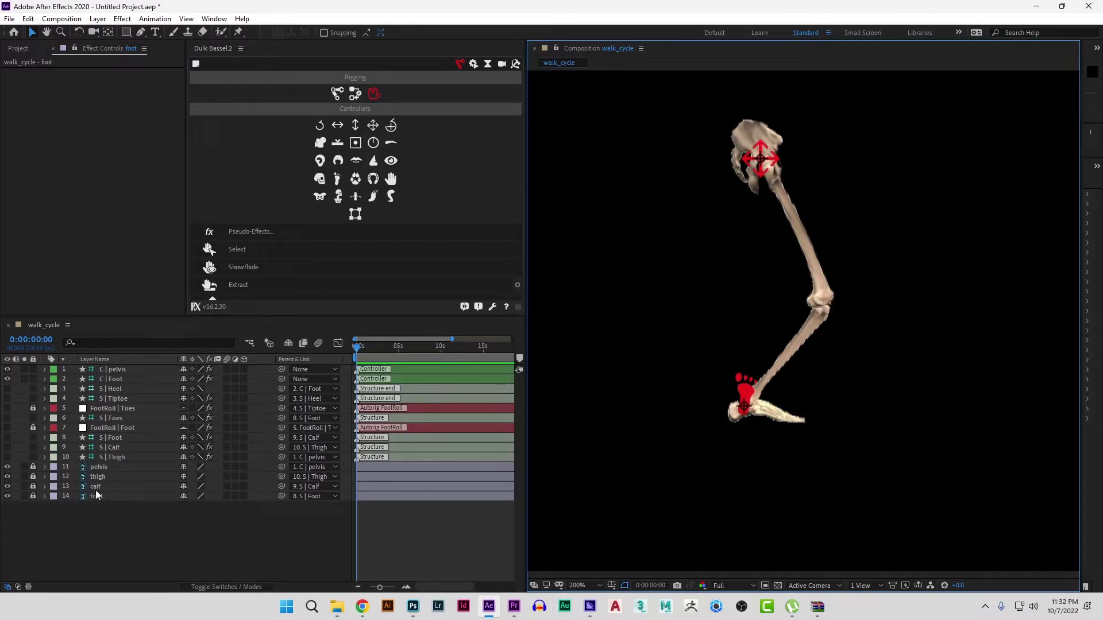
{"action": "left_click_drag", "start_coordinate": [34, 468], "coordinate": [35, 495]}
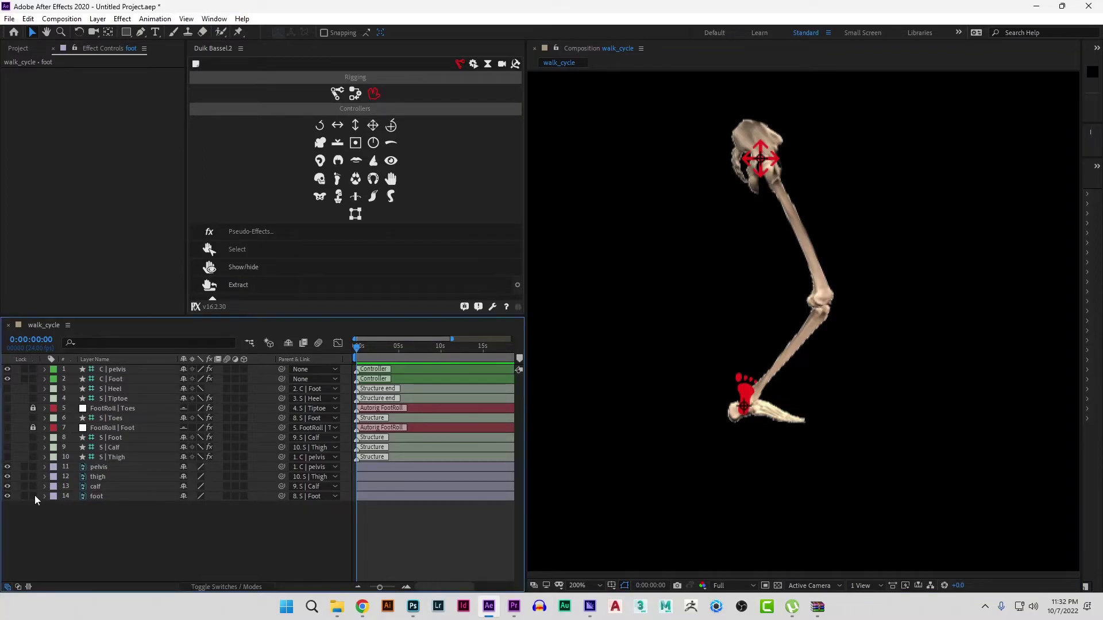
- Mark all layers as shy except the C | pelvis and C | Foot controllers
{"action": "left_click", "coordinate": [183, 497]}
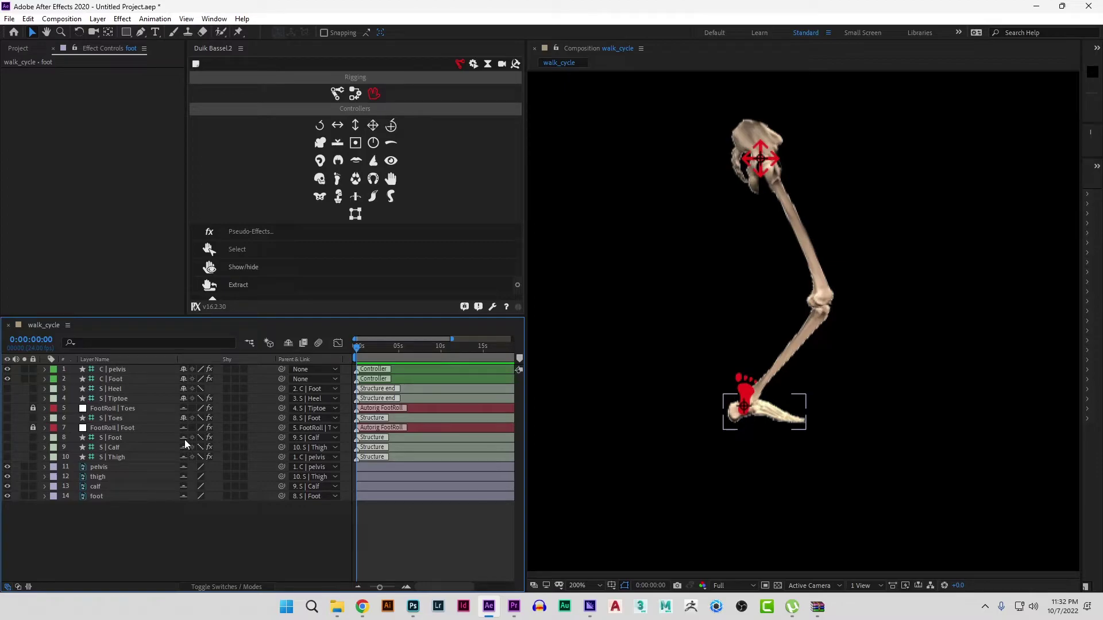
{"action": "left_click", "coordinate": [127, 369]}
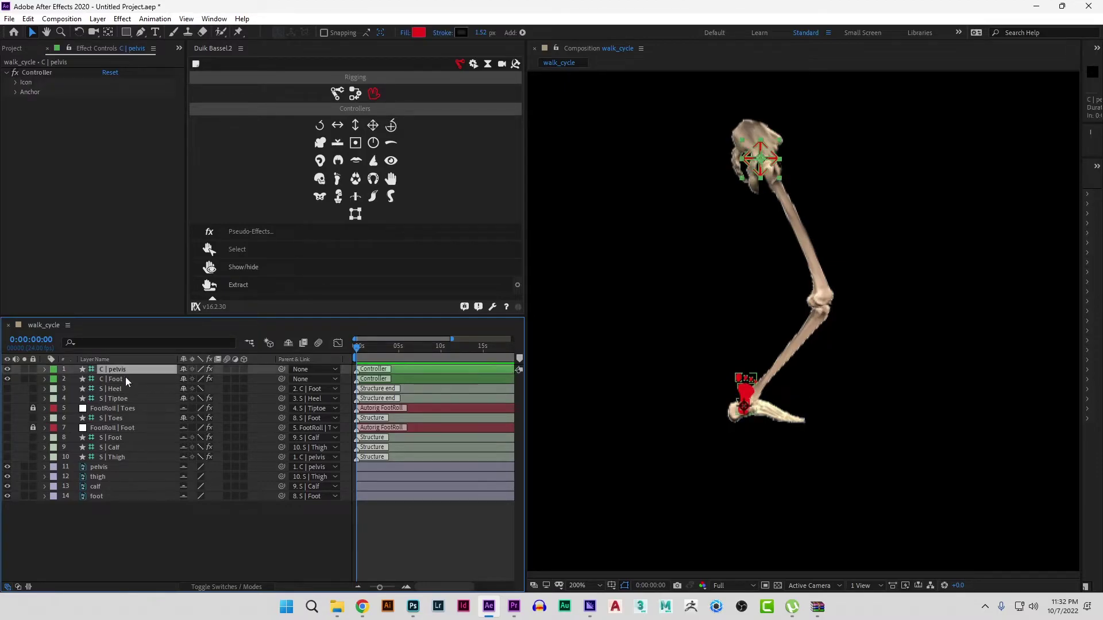
{"action": "left_click", "coordinate": [125, 378]}
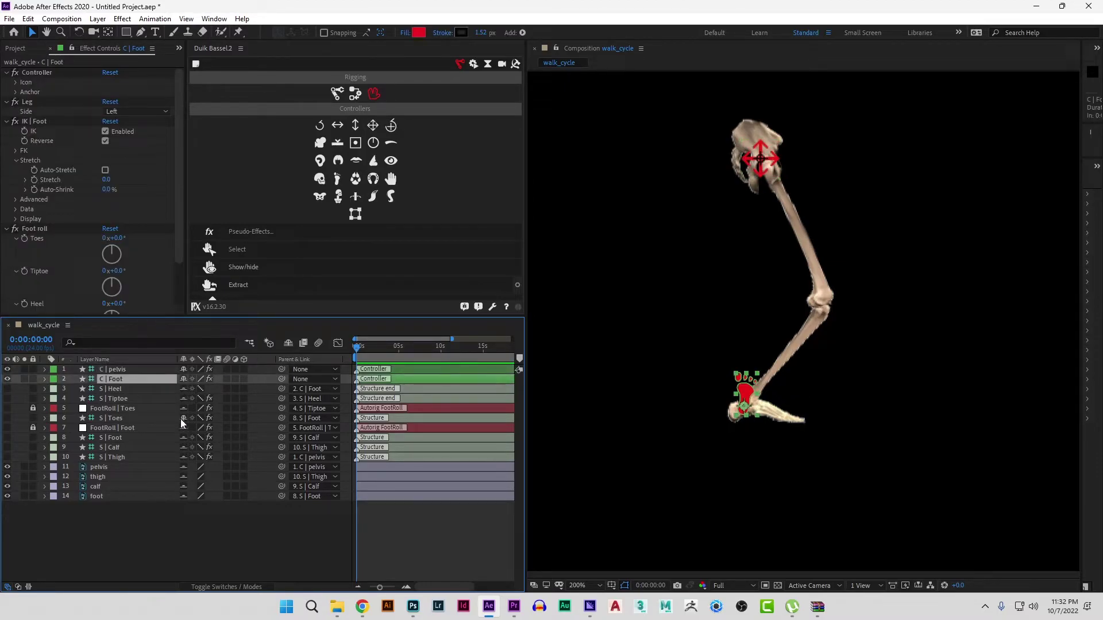
- Lock the pelvis, thigh, calf and foot layers, and switch hiding of shy layers on and back off
{"action": "left_click_drag", "start_coordinate": [33, 496], "coordinate": [33, 467]}
{"action": "left_click", "coordinate": [288, 343]}
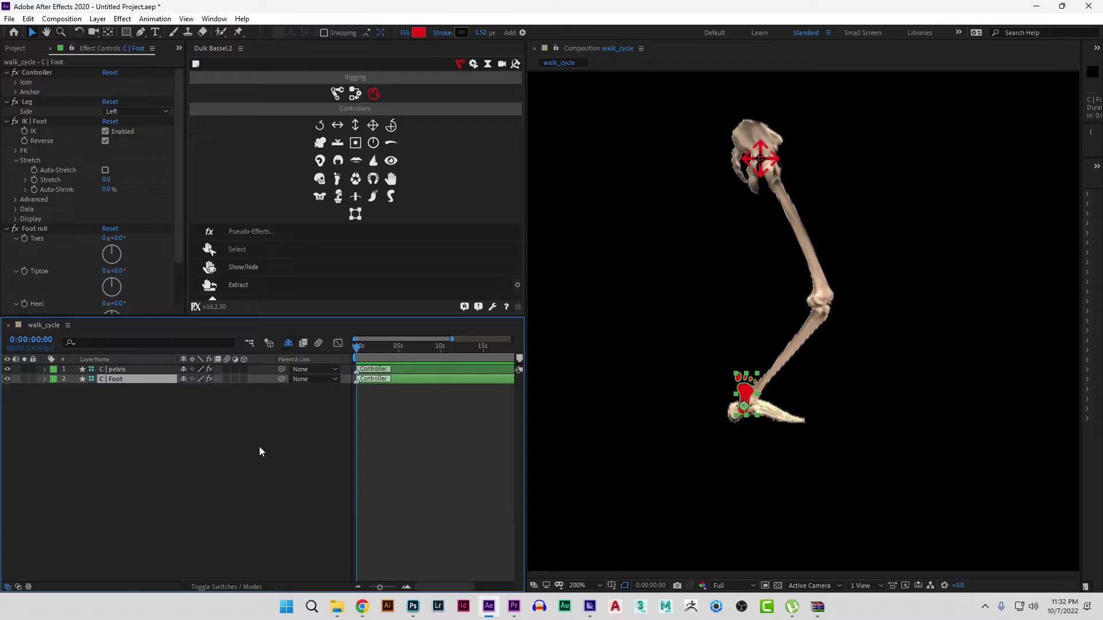
{"action": "left_click", "coordinate": [193, 453]}
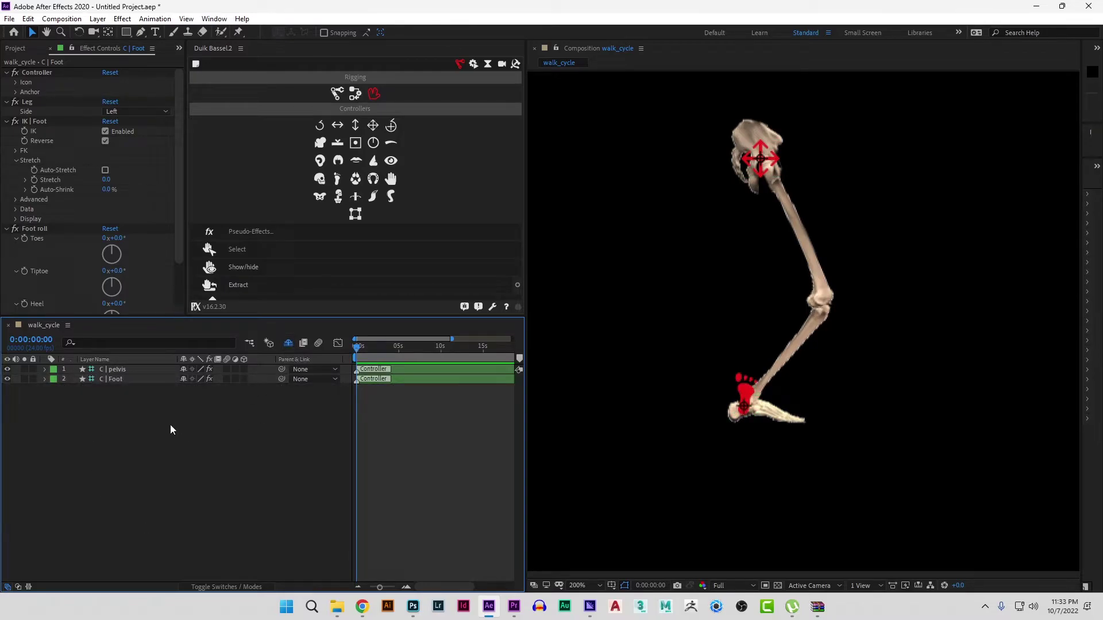
{"action": "left_click", "coordinate": [290, 344]}
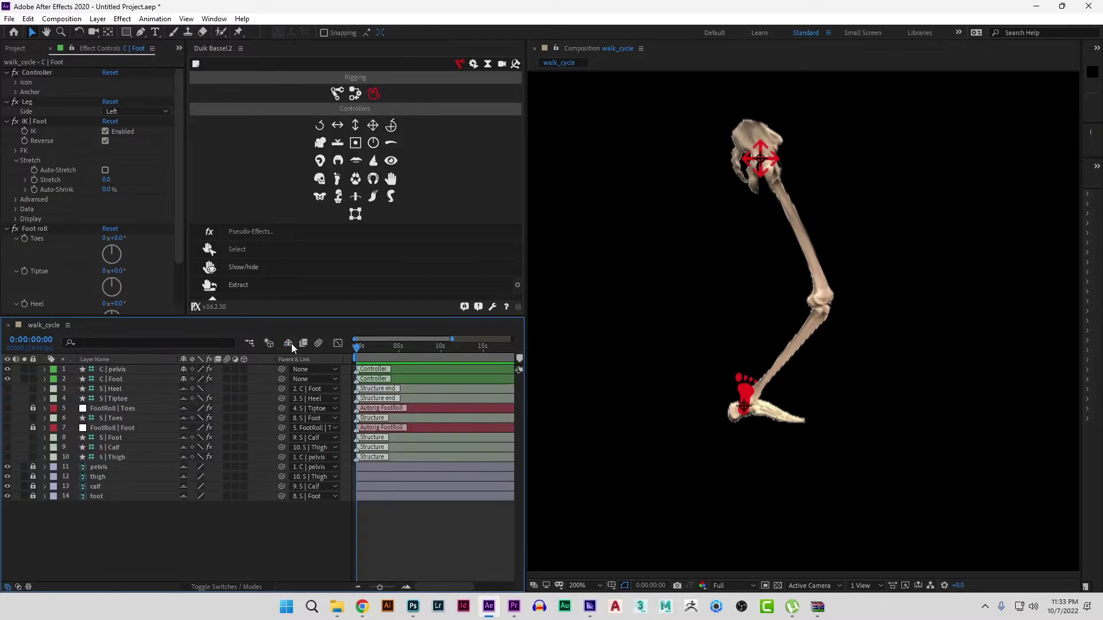
- Hide the shy layers and move the foot controller slightly down and forward to straighten the leg
{"action": "left_click", "coordinate": [292, 344]}
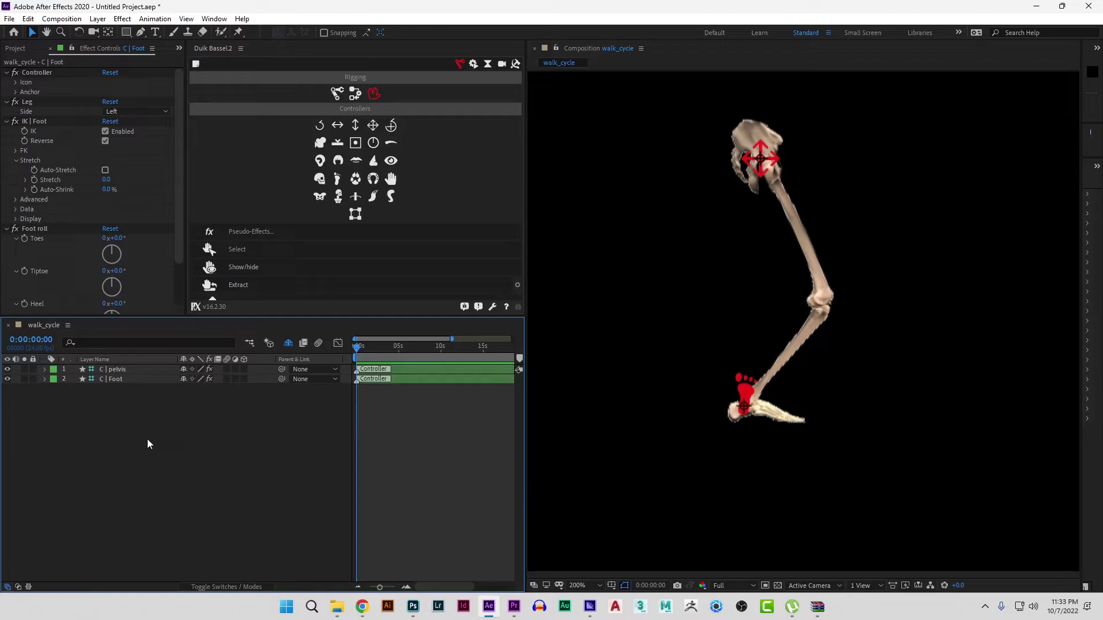
{"action": "left_click_drag", "start_coordinate": [748, 398], "coordinate": [756, 424]}
{"action": "left_click", "coordinate": [684, 443]}
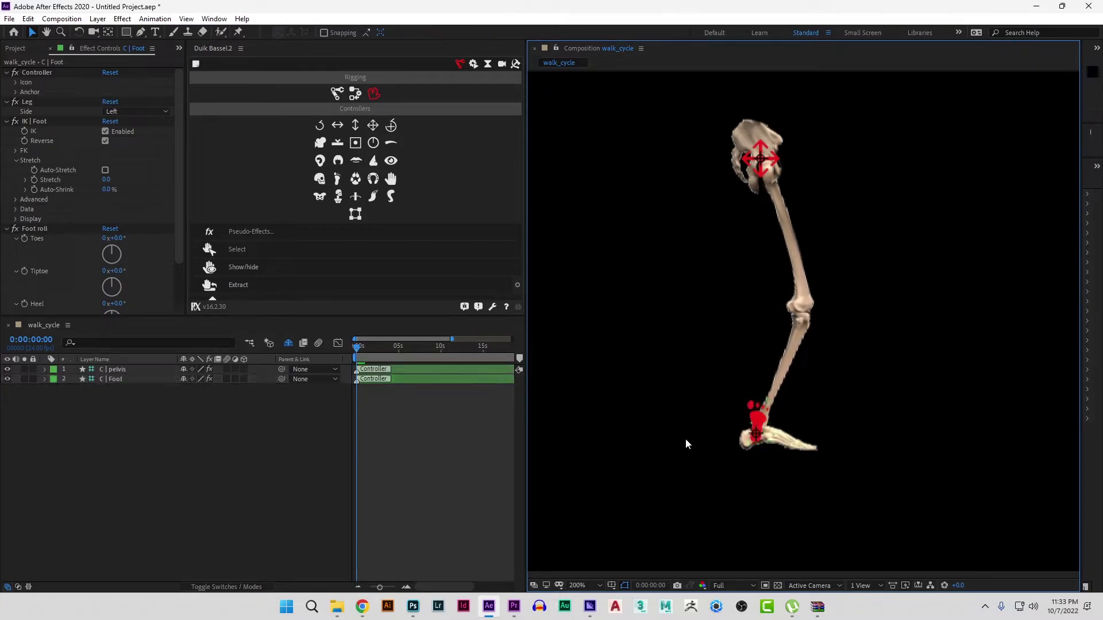
- Switch to Chrome and search Google Images for "walk cycle reference"
{"action": "left_click", "coordinate": [372, 608]}
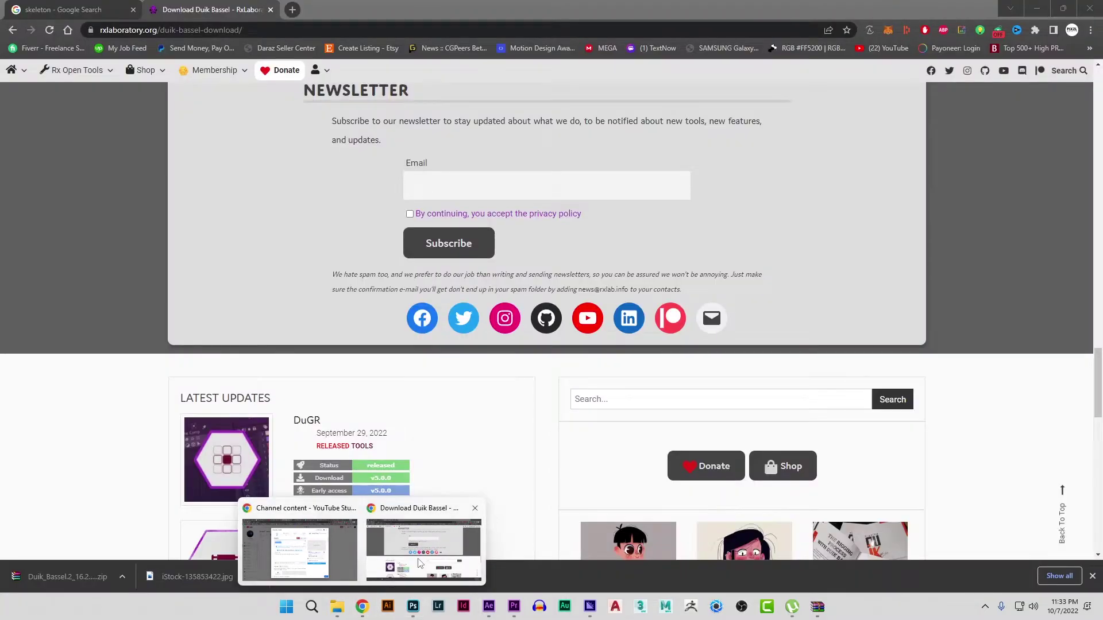
{"action": "left_click", "coordinate": [420, 563]}
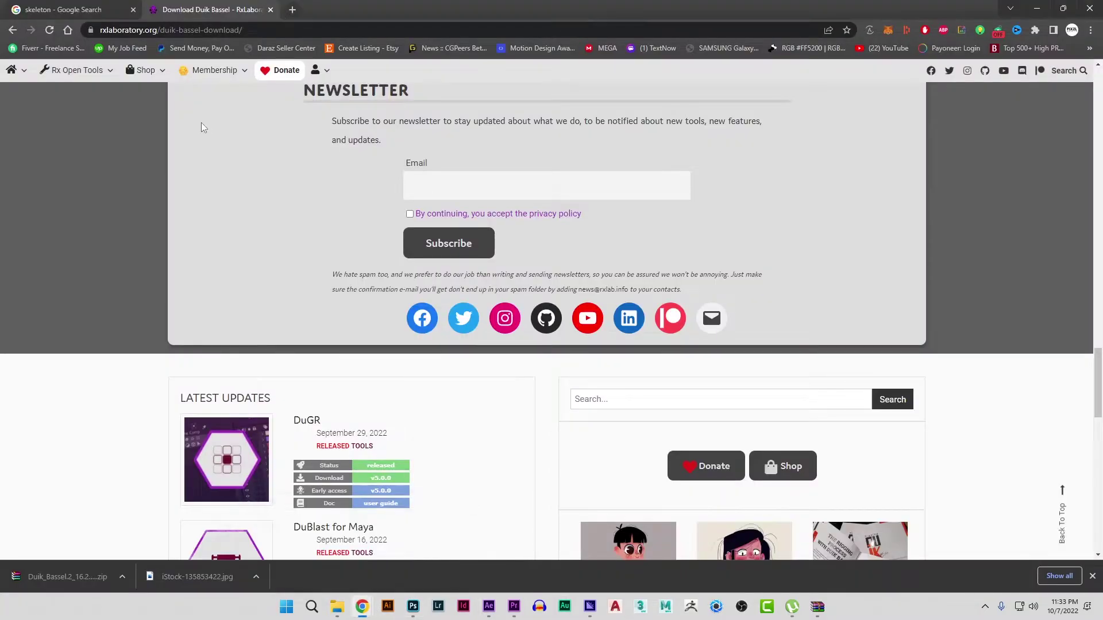
{"action": "left_click", "coordinate": [111, 10]}
{"action": "left_click", "coordinate": [263, 30]}
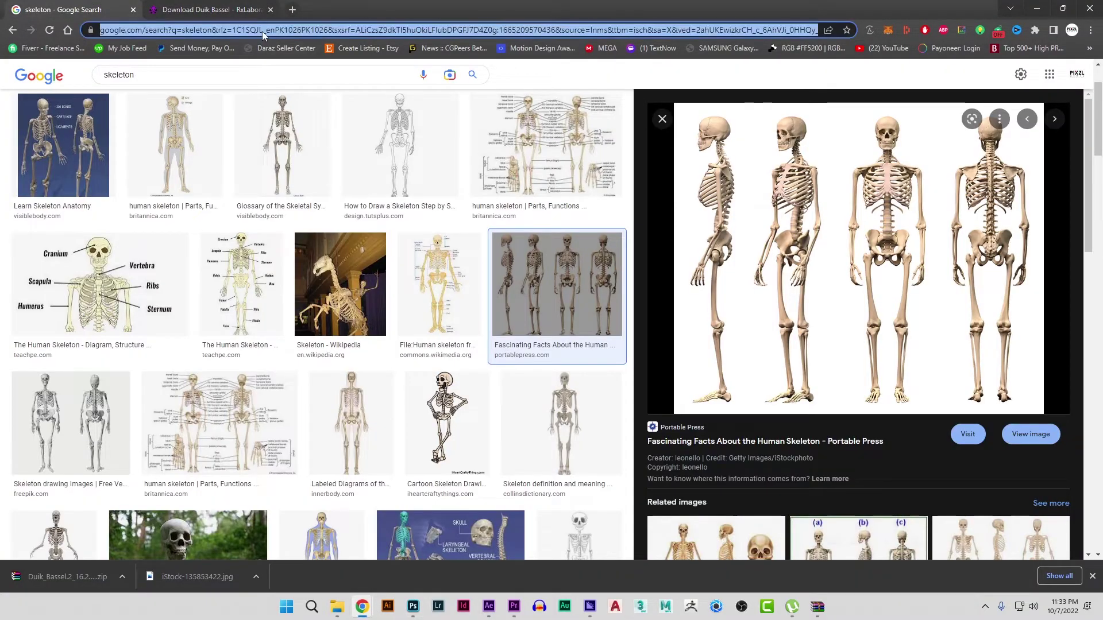
{"action": "type", "text": "walk cycle"}
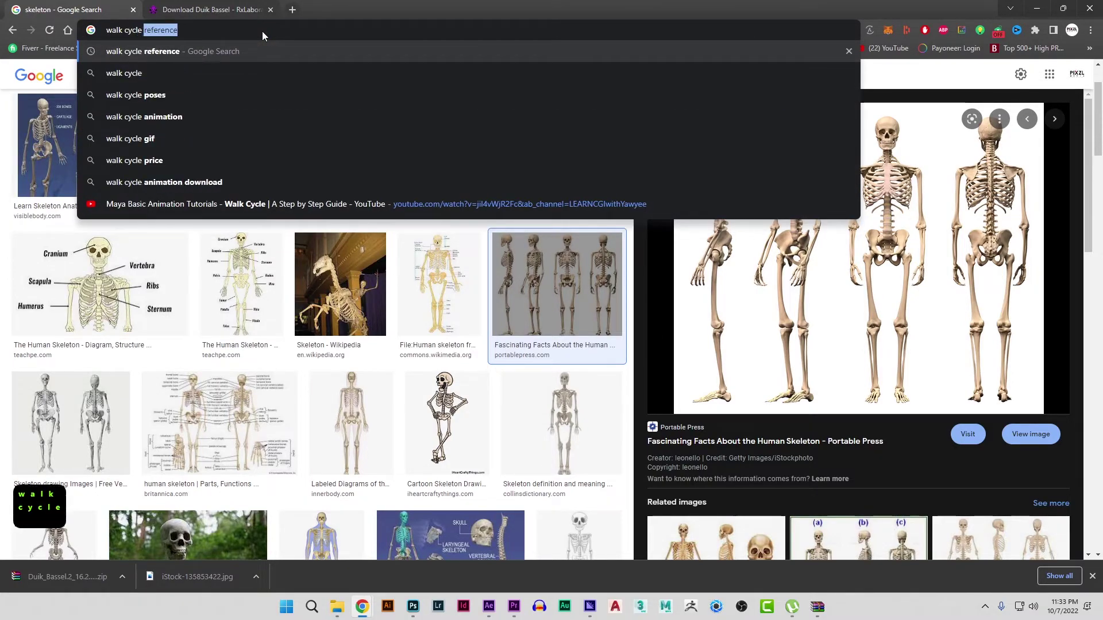
{"action": "key", "text": "Return"}
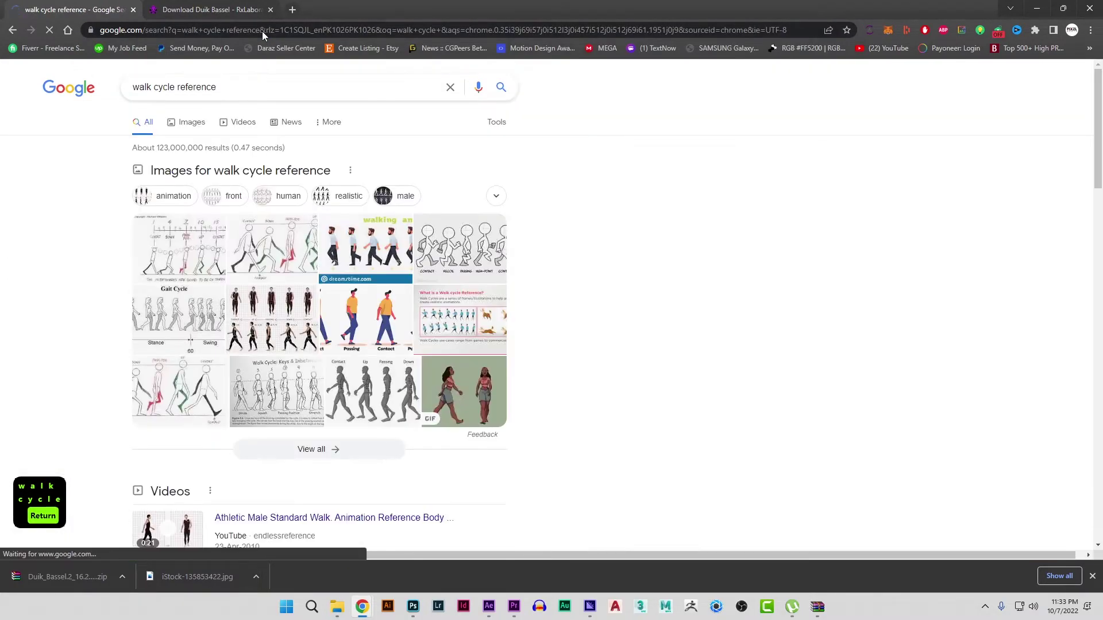
{"action": "left_click", "coordinate": [192, 122]}
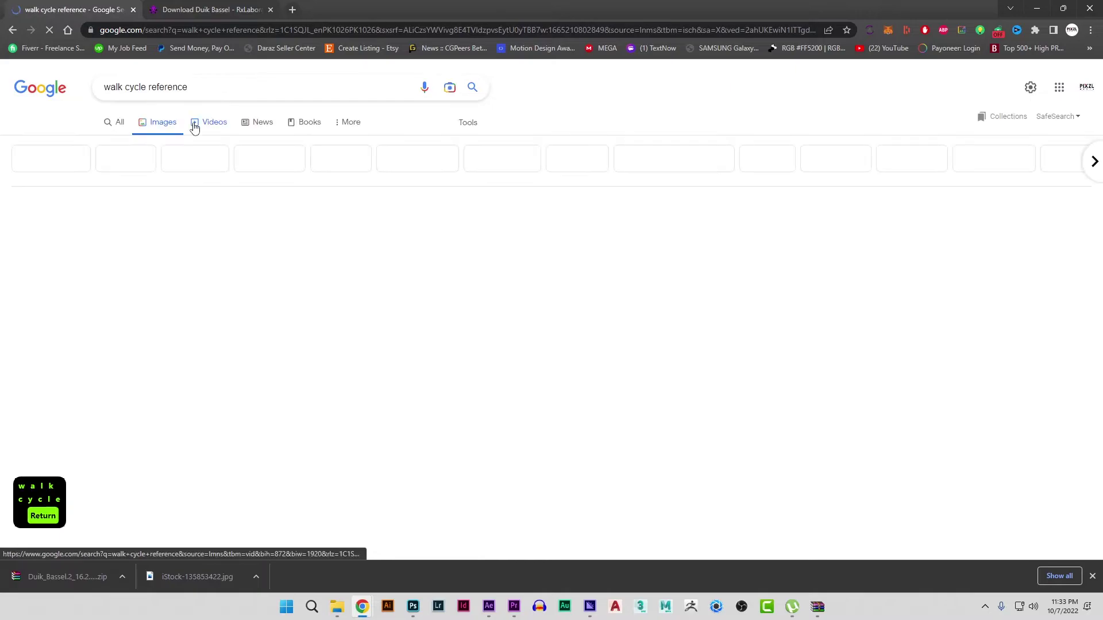
- Open the full-size Walk Cycle Inspiration chart from schoolofmotion.com and save it as a JPEG in the Downloads folder
{"action": "left_click", "coordinate": [164, 238]}
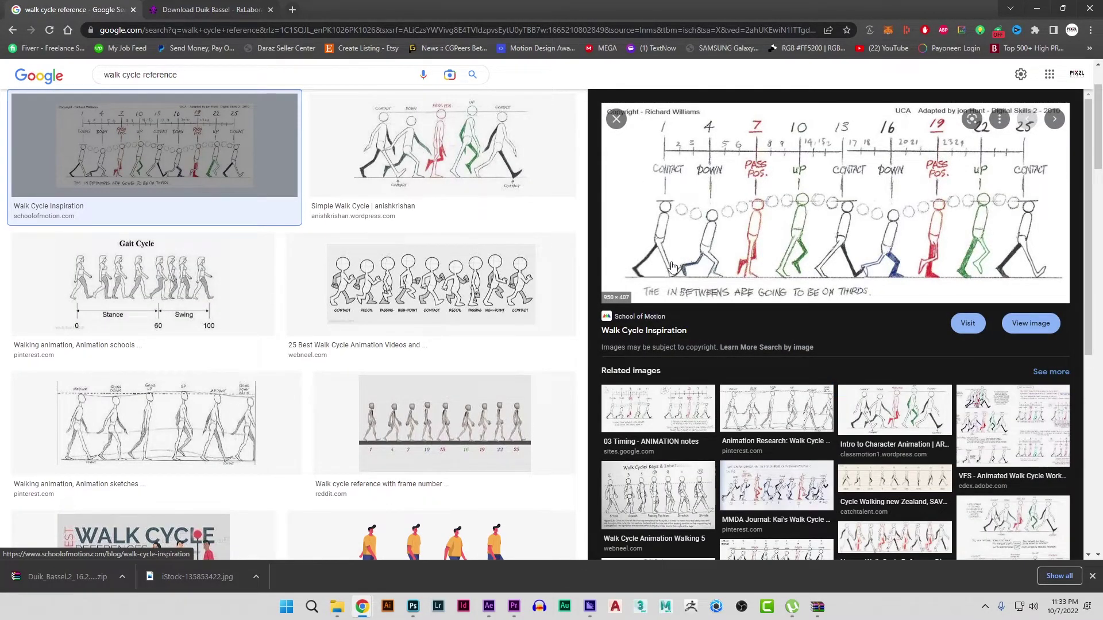
{"action": "left_click", "coordinate": [1030, 324]}
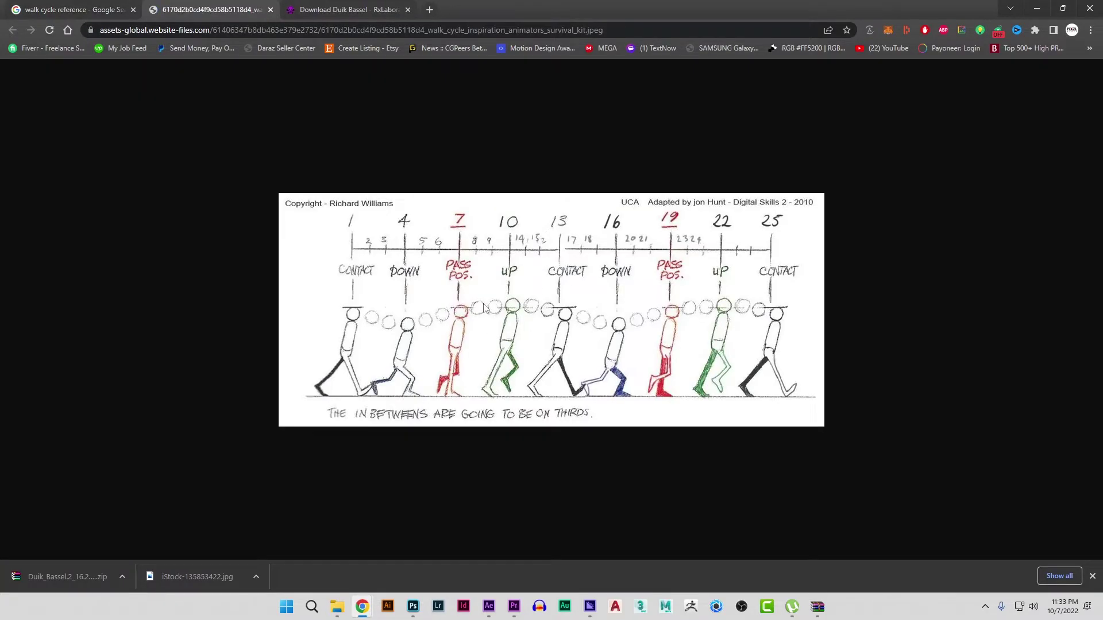
{"action": "right_click", "coordinate": [484, 310]}
{"action": "left_click", "coordinate": [543, 329]}
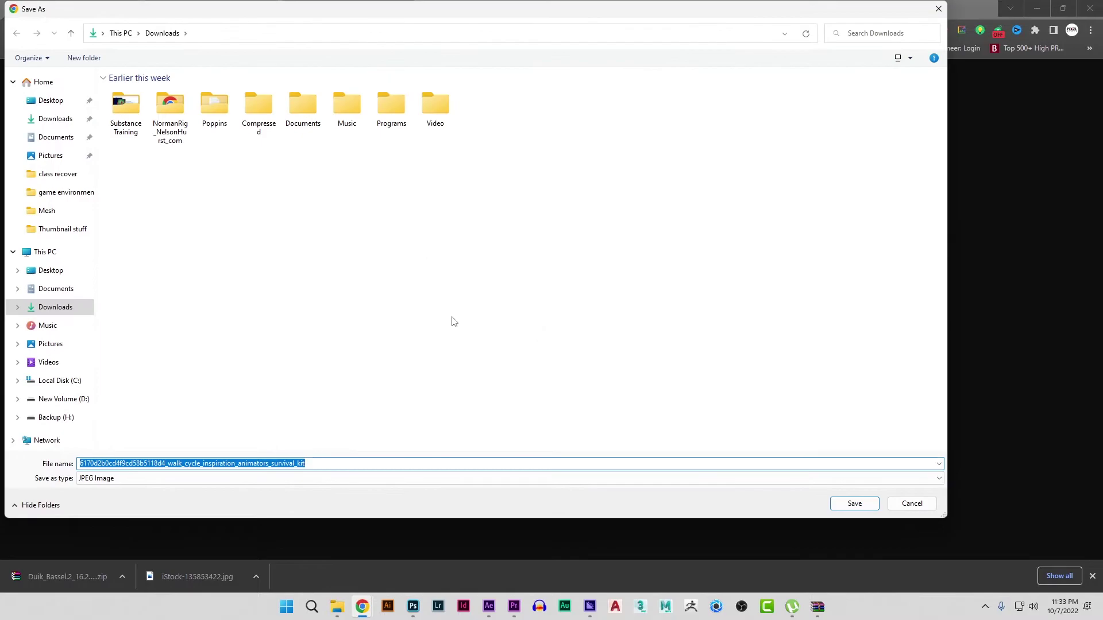
{"action": "left_click", "coordinate": [55, 119]}
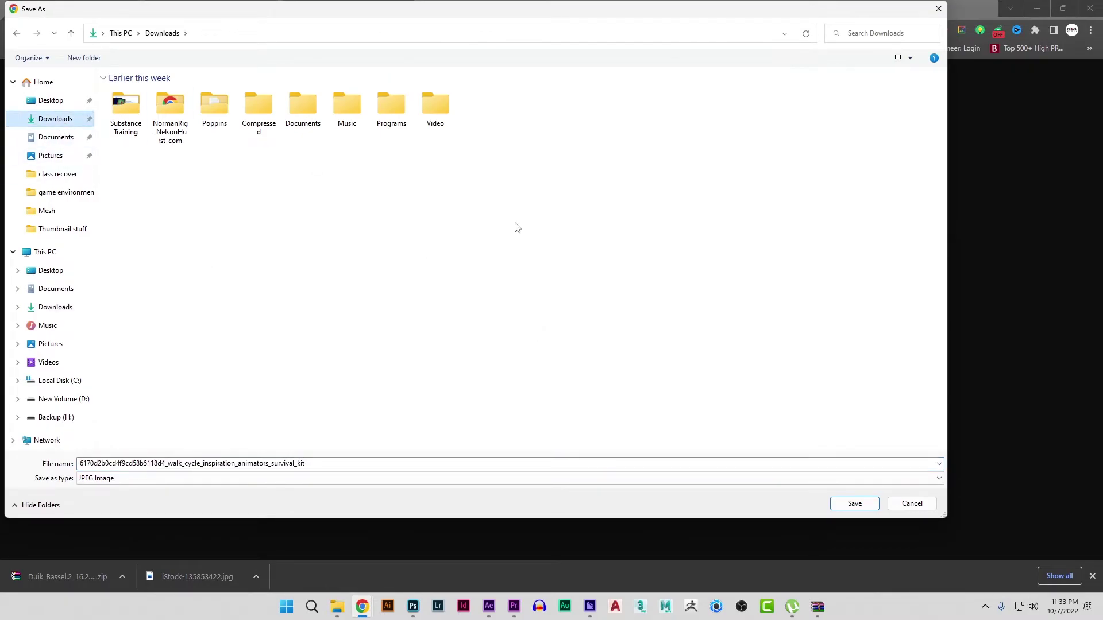
{"action": "left_click", "coordinate": [856, 505]}
- Open the downloaded walk cycle chart, examine its poses and frame numbers, and return to After Effects
{"action": "left_click", "coordinate": [92, 577]}
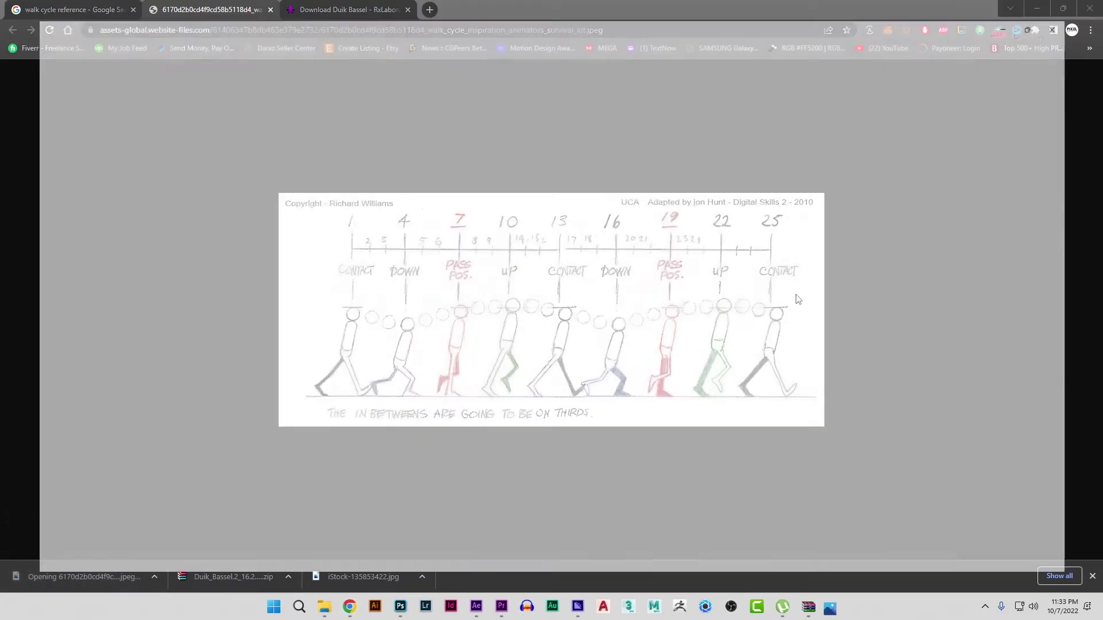
{"action": "scroll", "coordinate": [627, 363], "scroll_direction": "up", "scroll_amount": 8}
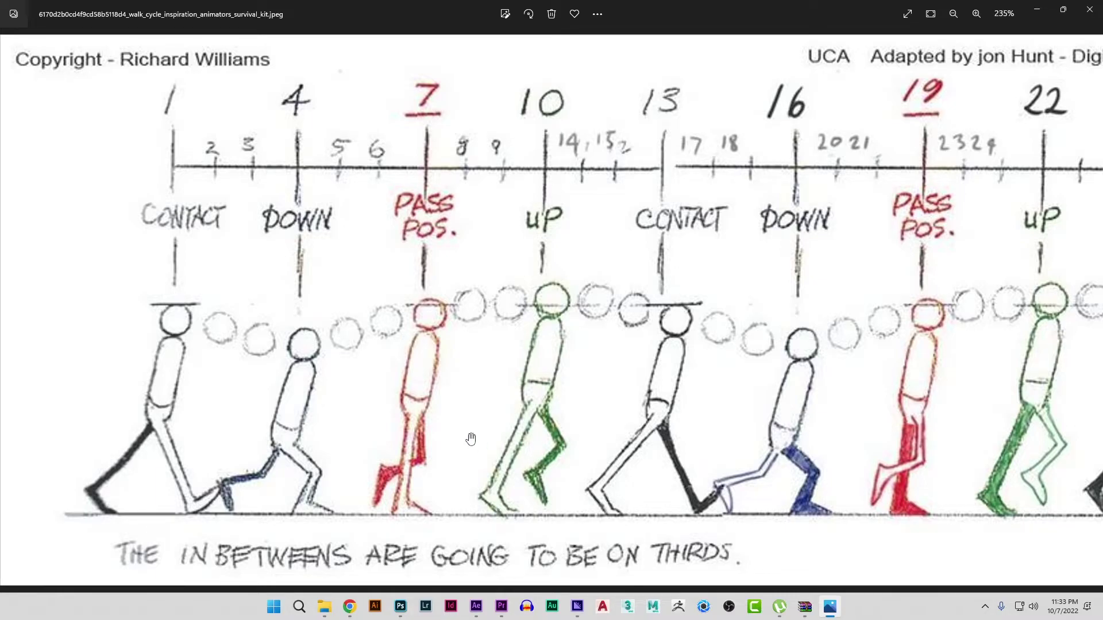
{"action": "scroll", "coordinate": [195, 473], "scroll_direction": "down", "scroll_amount": 5}
{"action": "left_click", "coordinate": [1089, 10]}
{"action": "left_click", "coordinate": [1037, 8]}
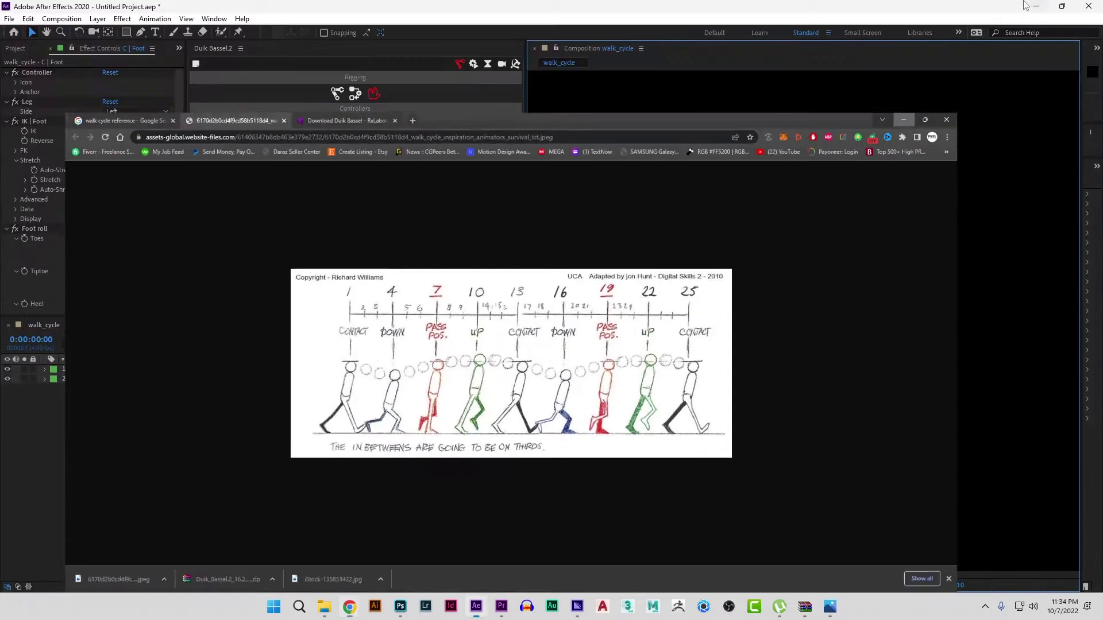
- Show the rulers, place a horizontal guide under the foot as the ground line, and lock the guides
{"action": "left_click_drag", "start_coordinate": [665, 361], "coordinate": [692, 369]}
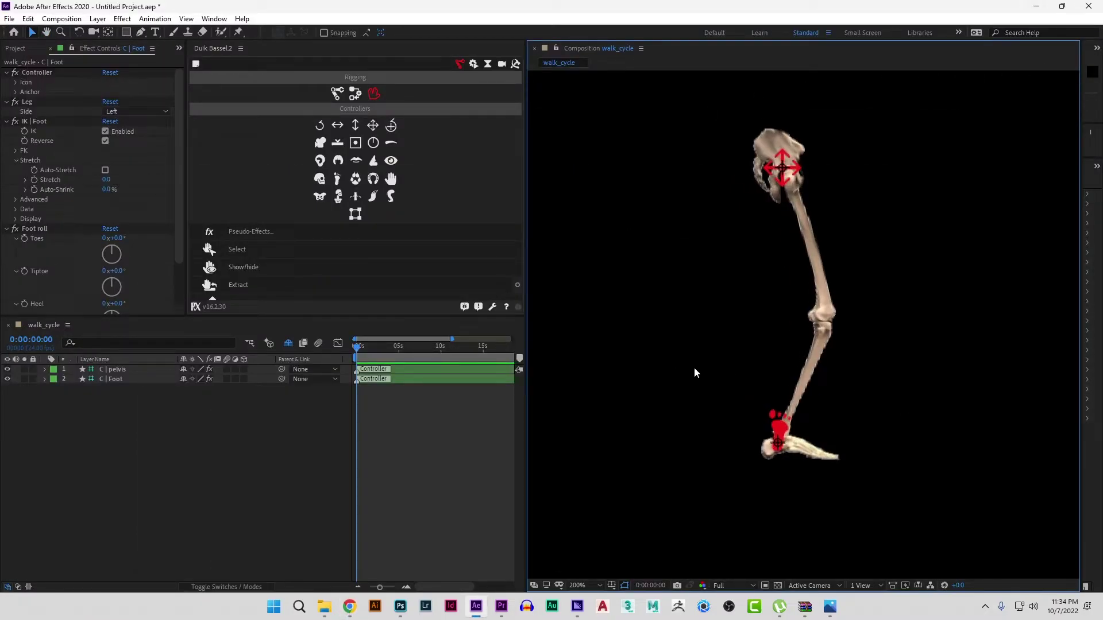
{"action": "key", "text": "ctrl+r"}
{"action": "left_click_drag", "start_coordinate": [869, 78], "coordinate": [930, 464]}
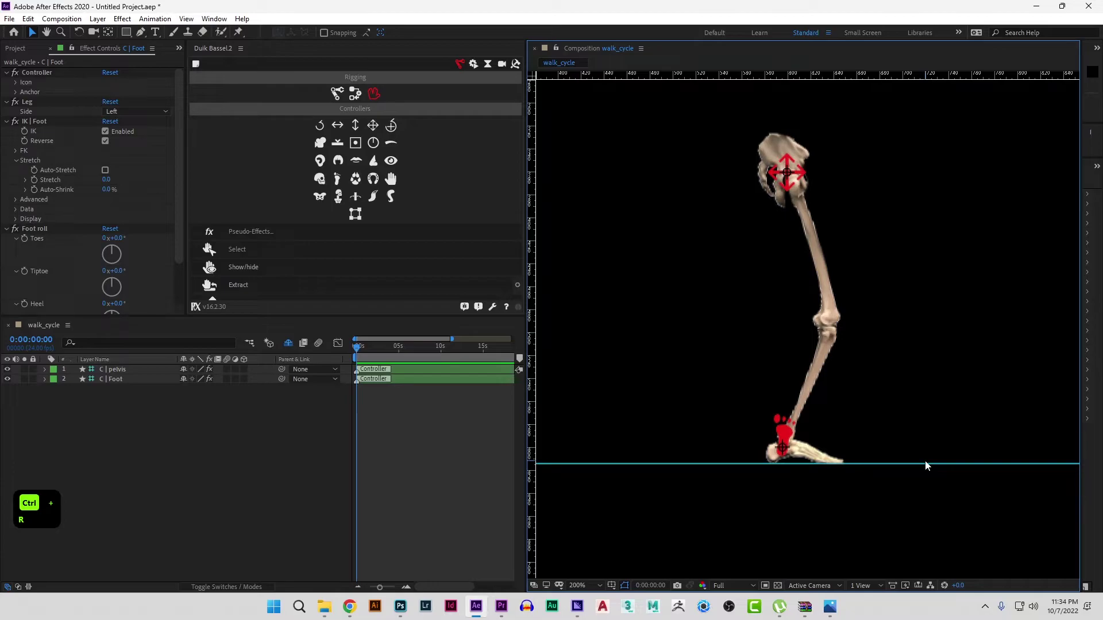
{"action": "left_click", "coordinate": [186, 19]}
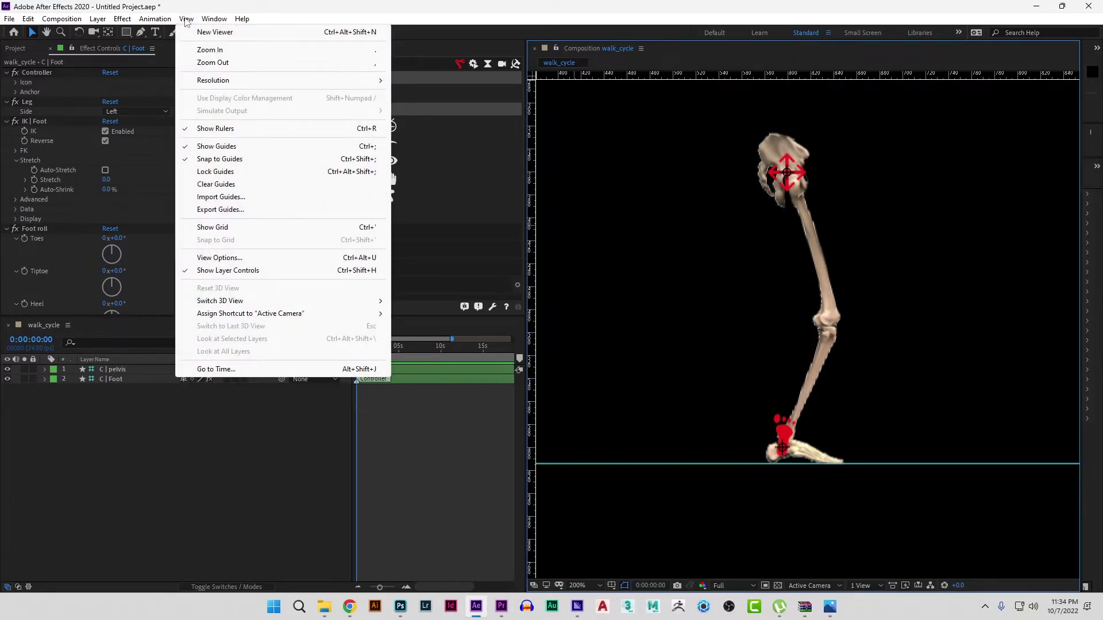
{"action": "left_click", "coordinate": [239, 172]}
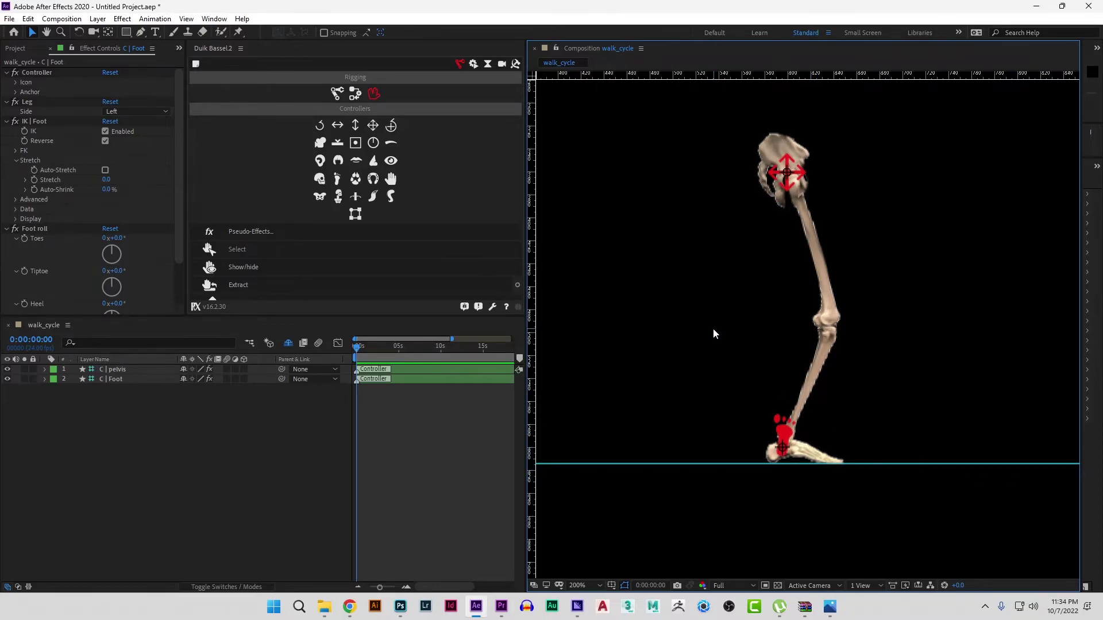
- Add a vertical and a horizontal guide crossing at the centre of the pelvis controller
{"action": "left_click_drag", "start_coordinate": [532, 303], "coordinate": [787, 277]}
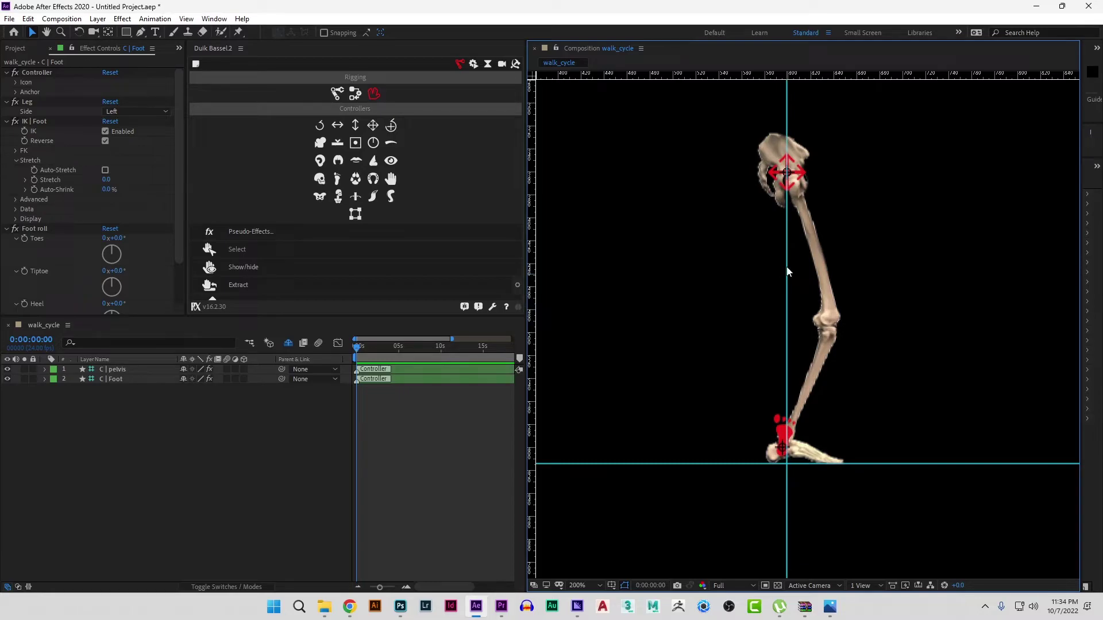
{"action": "left_click_drag", "start_coordinate": [842, 84], "coordinate": [851, 171]}
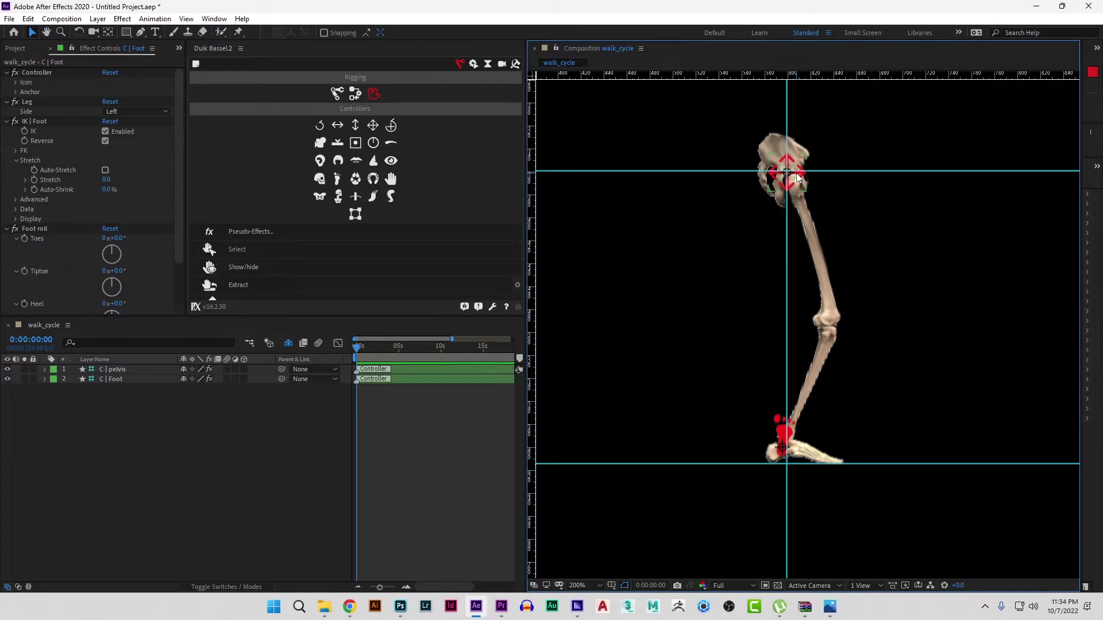
{"action": "left_click", "coordinate": [779, 171]}
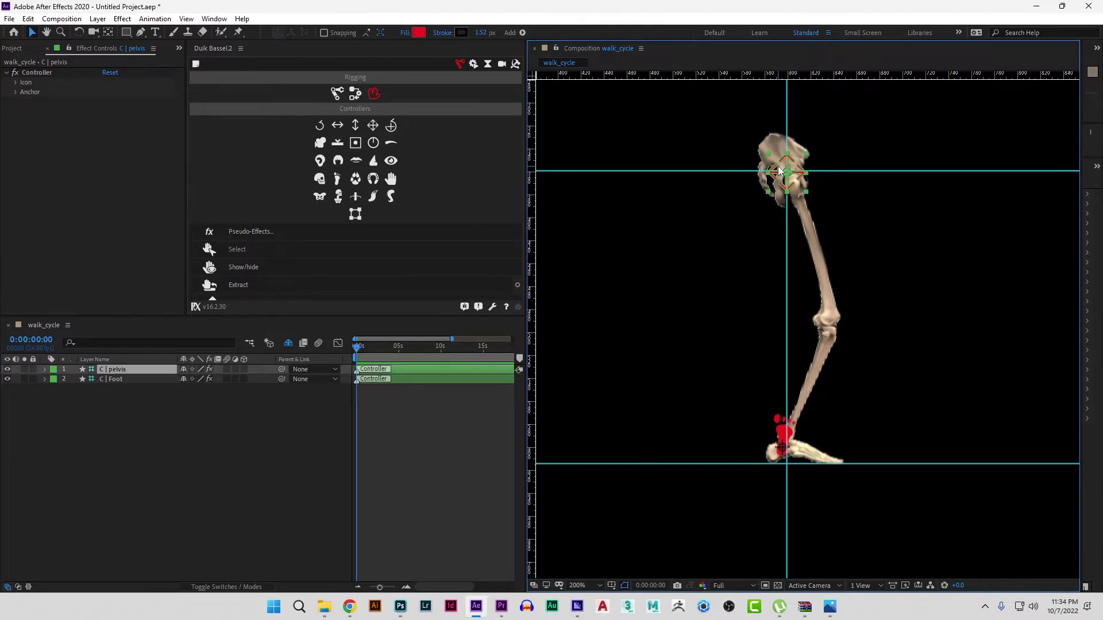
{"action": "left_click", "coordinate": [782, 430]}
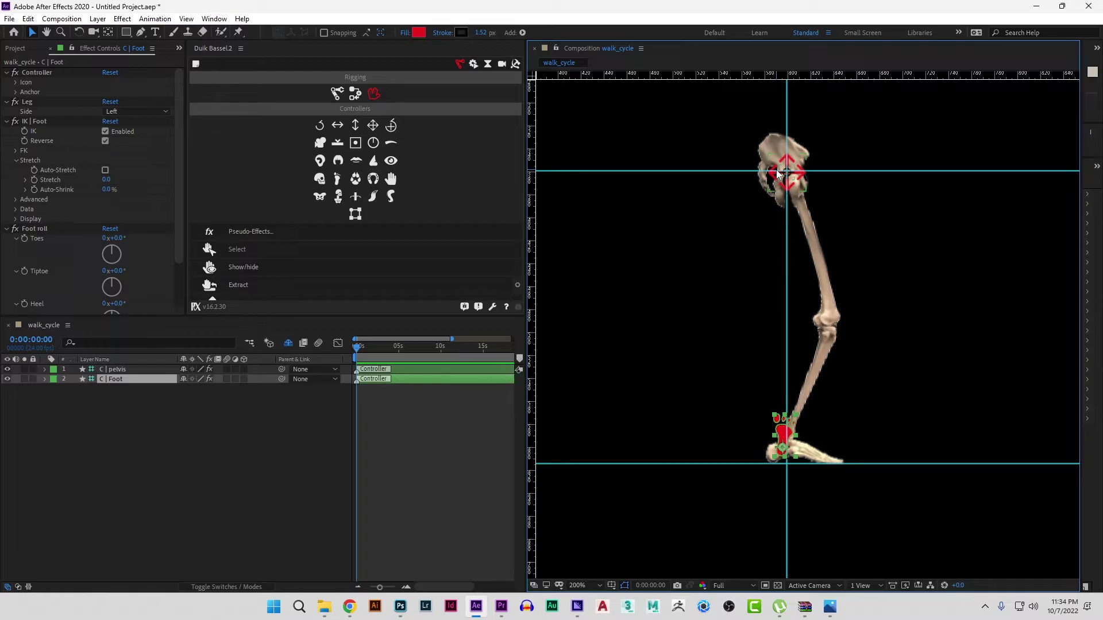
- Reveal the Position property of C | pelvis and C | Foot, plus the Rotation property of C | Foot
{"action": "mouse_move", "coordinate": [113, 421]}
{"action": "left_mouse_down"}
{"action": "mouse_move", "coordinate": [109, 376]}
{"action": "mouse_move", "coordinate": [124, 367]}
{"action": "left_mouse_up"}
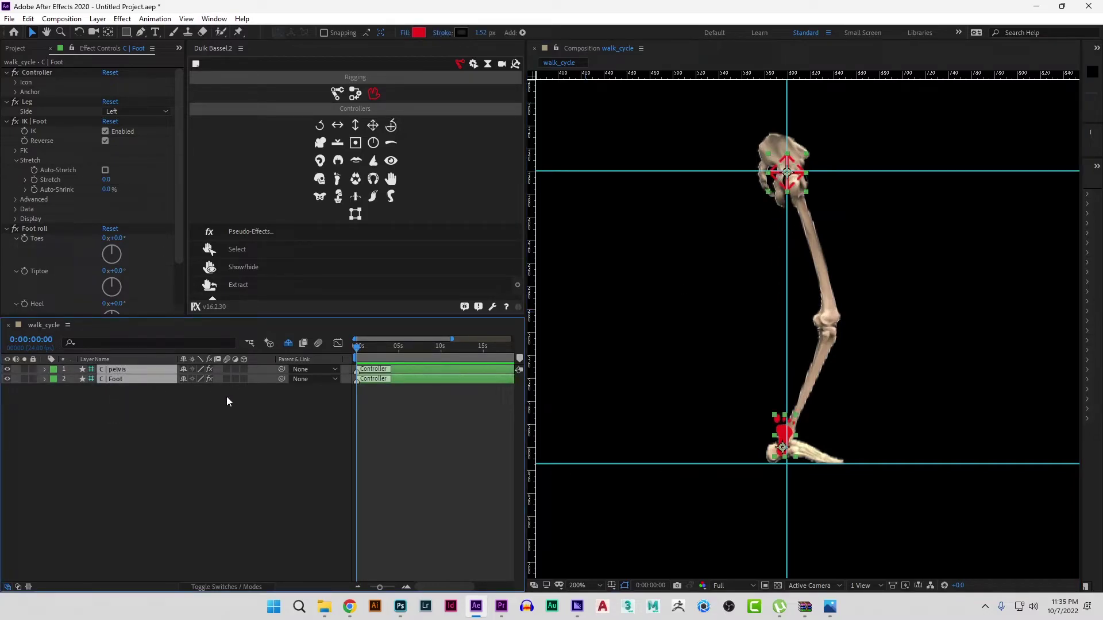
{"action": "key", "text": "p"}
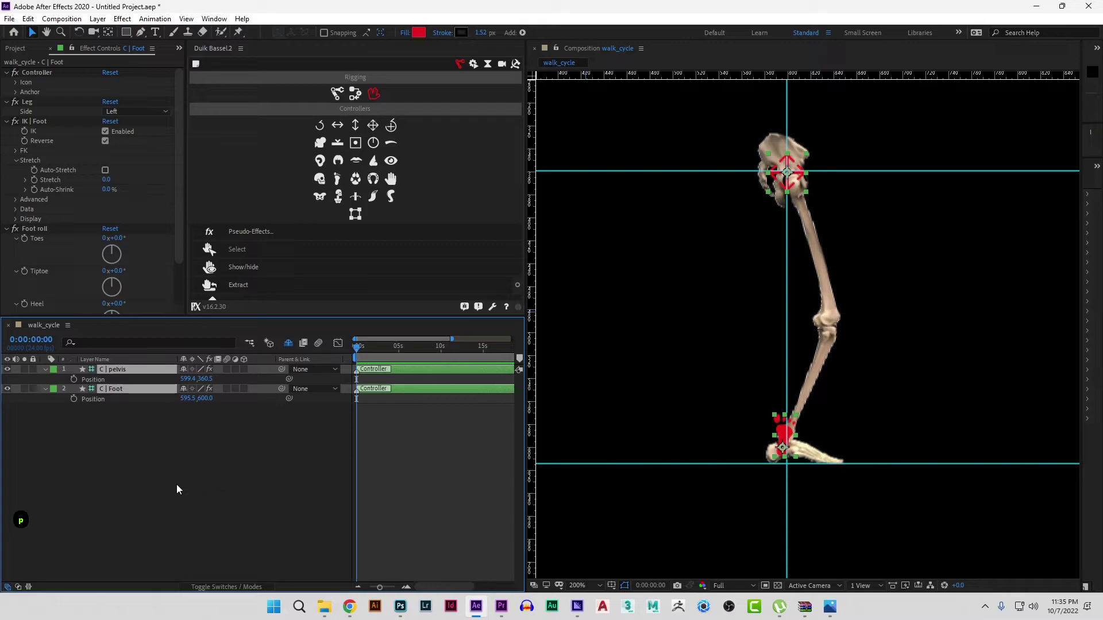
{"action": "left_click", "coordinate": [177, 484]}
{"action": "left_click", "coordinate": [118, 389]}
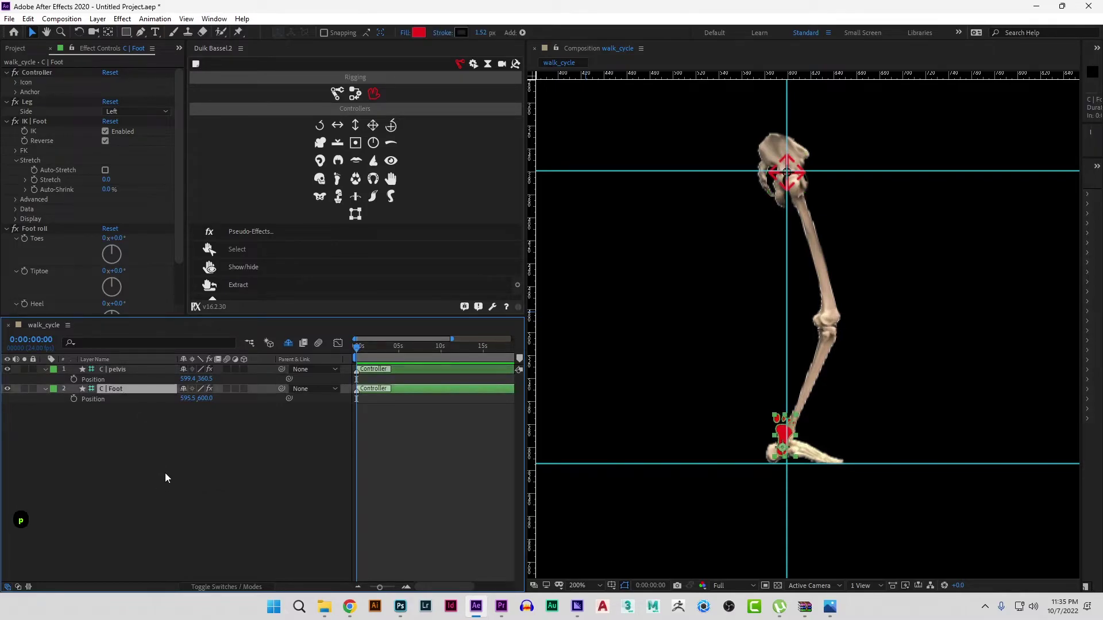
{"action": "key", "text": "shift+r"}
{"action": "left_click", "coordinate": [168, 468]}
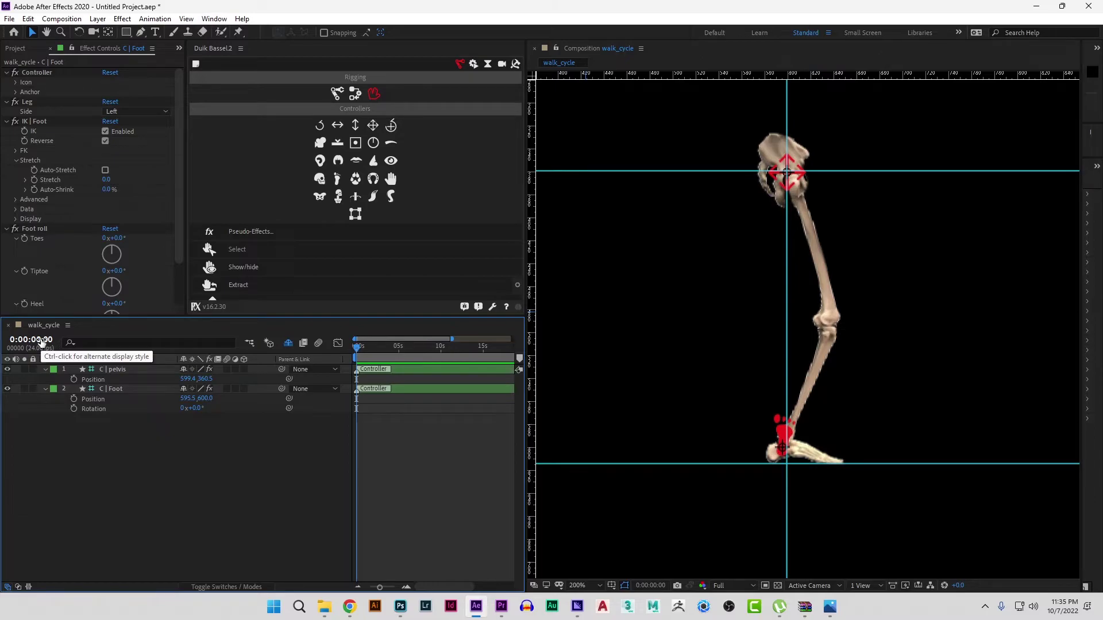
- Display the timeline in frames and set keyframes at frame 0 for both controllers' Position and the C | Foot Rotation
{"action": "left_click", "coordinate": [42, 342], "text": "ctrl"}
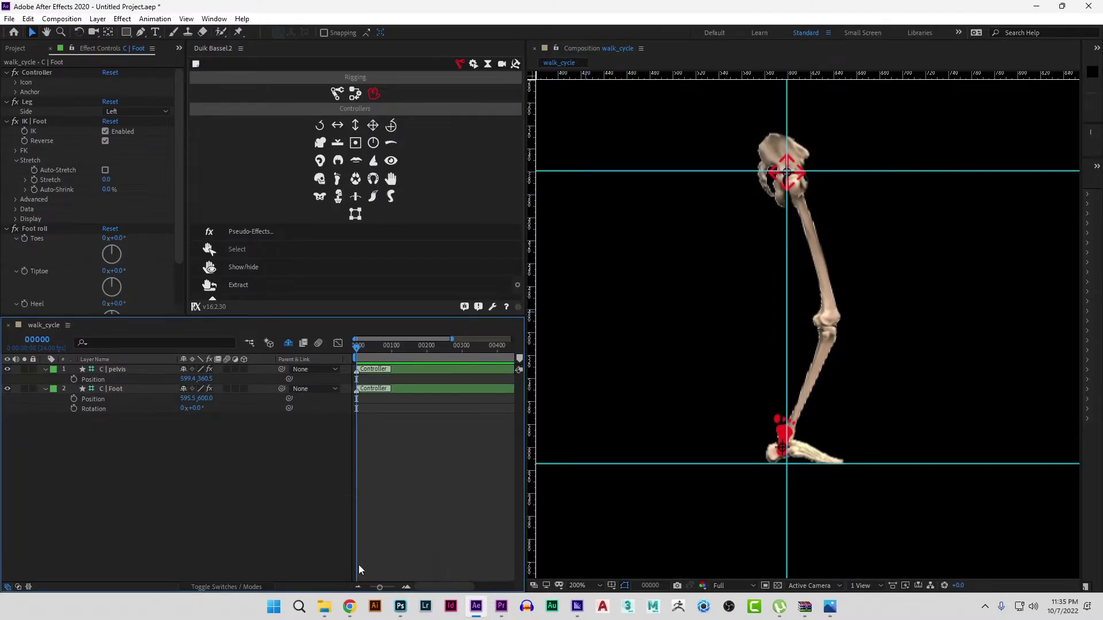
{"action": "left_click_drag", "start_coordinate": [379, 587], "coordinate": [396, 590]}
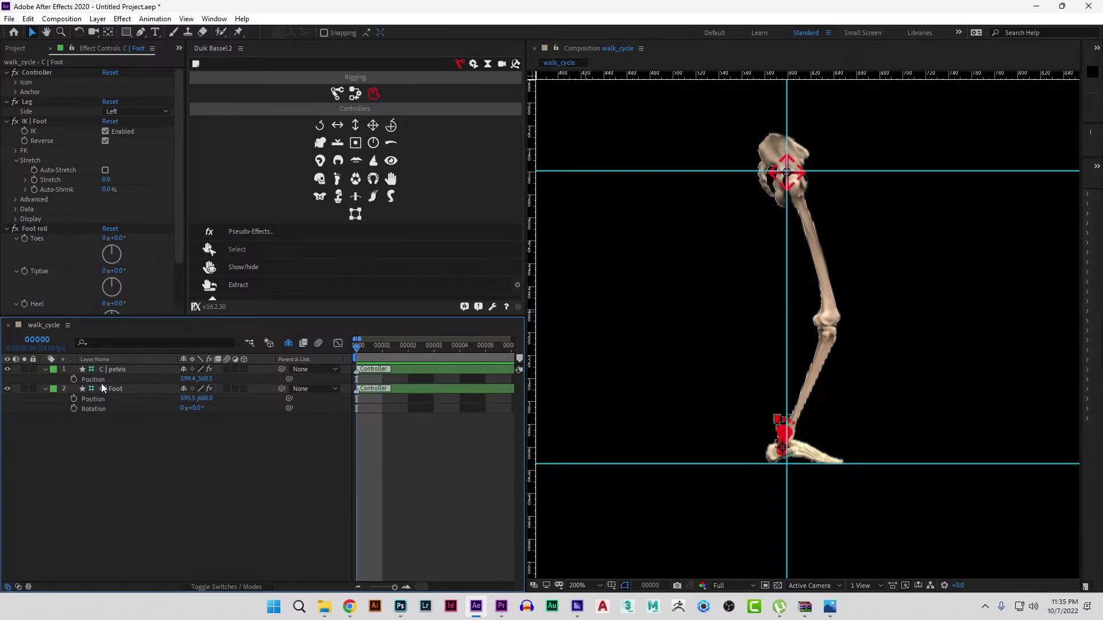
{"action": "left_click", "coordinate": [112, 368]}
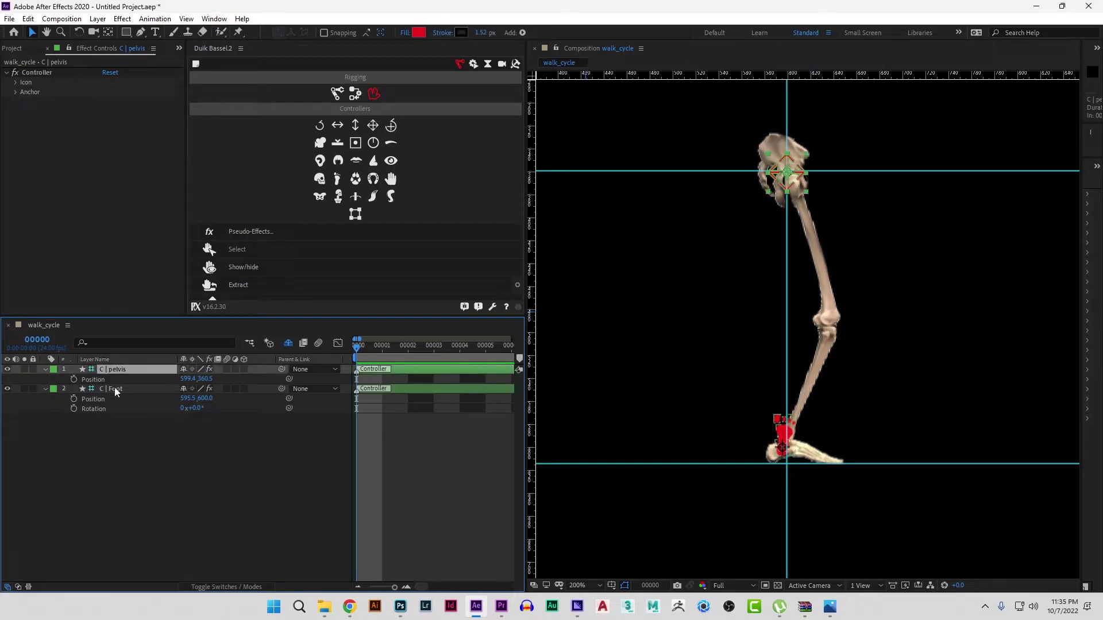
{"action": "left_click", "coordinate": [114, 387]}
{"action": "left_click", "coordinate": [74, 379]}
{"action": "left_click", "coordinate": [73, 398]}
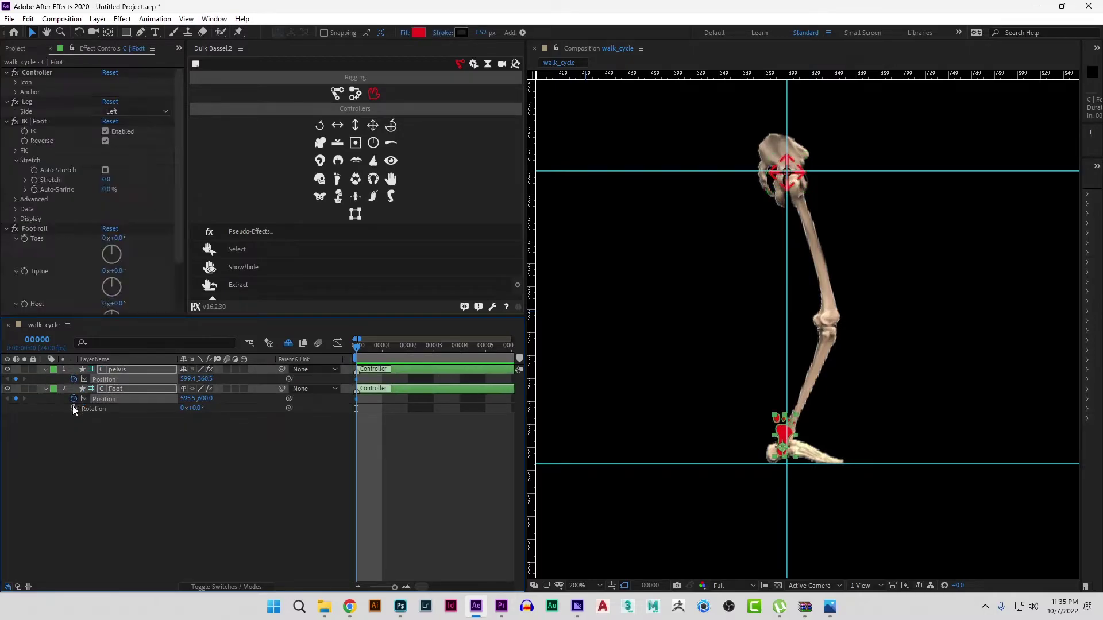
{"action": "left_click", "coordinate": [73, 408]}
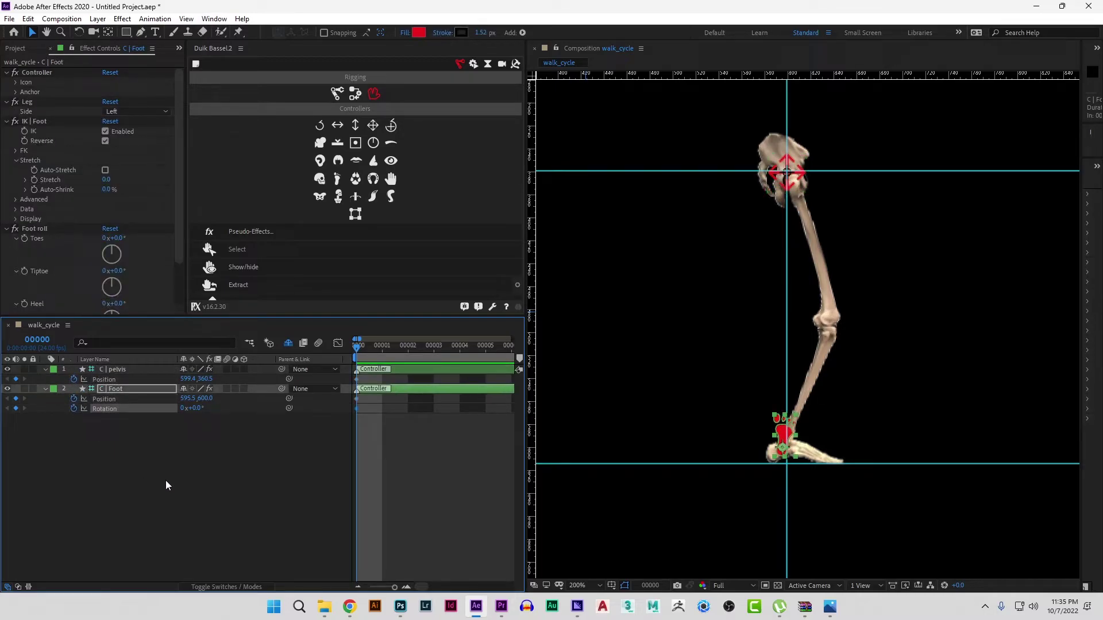
- Switch to the walk cycle chart, examine the first contact pose, and return to After Effects
{"action": "key", "text": "alt+Tab"}
{"action": "key", "text": "alt+Tab"}
{"action": "key", "text": "alt+Tab"}
{"action": "key", "text": "alt+Tab"}
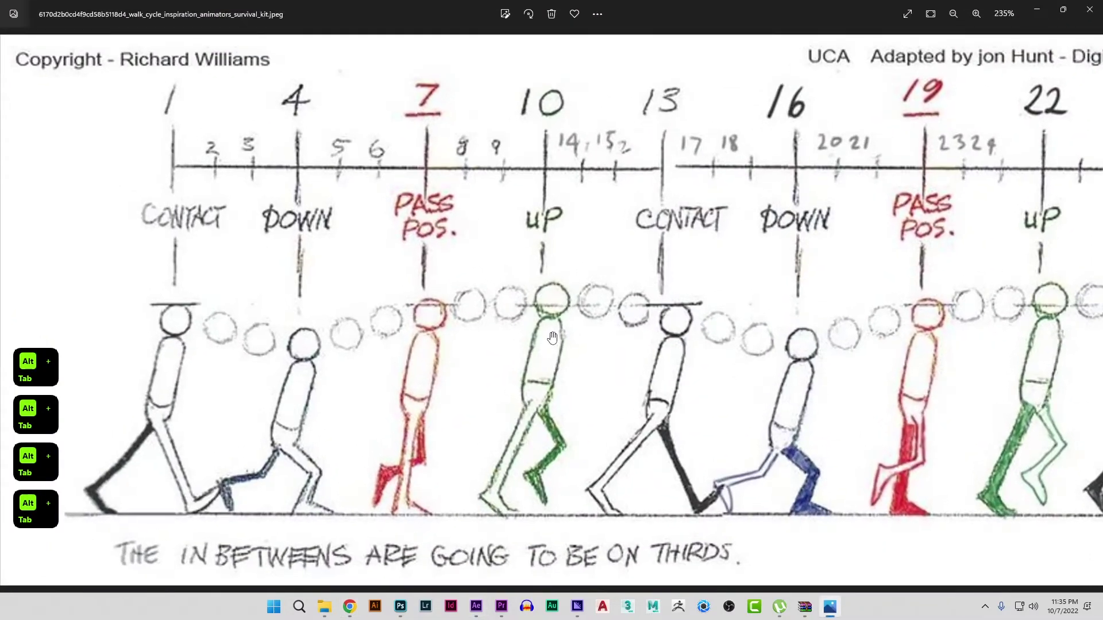
{"action": "scroll", "coordinate": [177, 378], "scroll_direction": "up", "scroll_amount": 2}
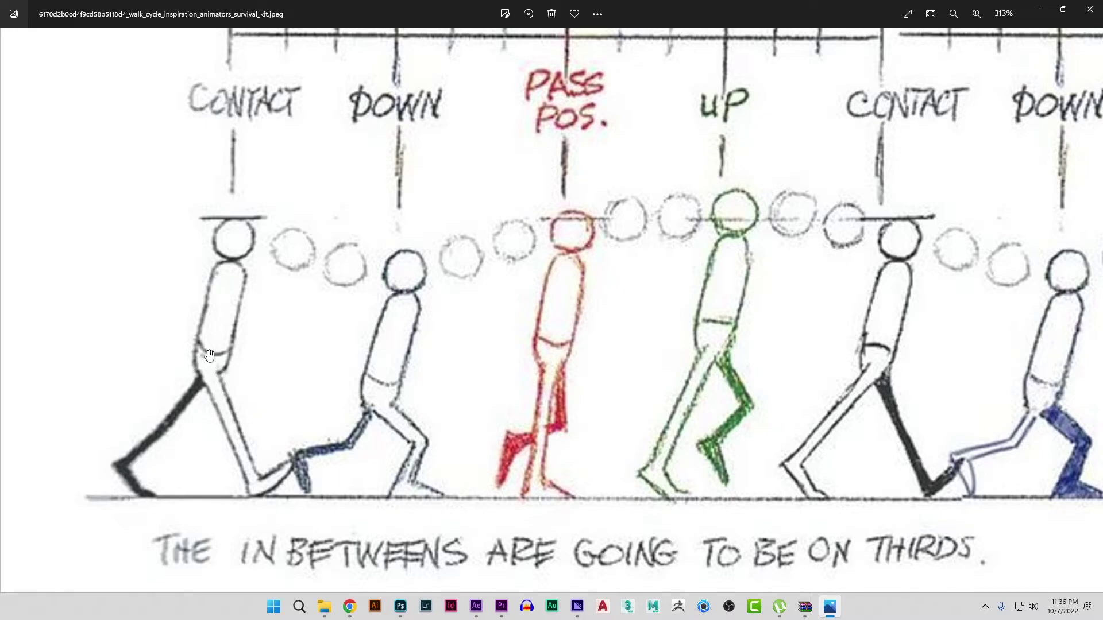
{"action": "key", "text": "alt+Tab"}
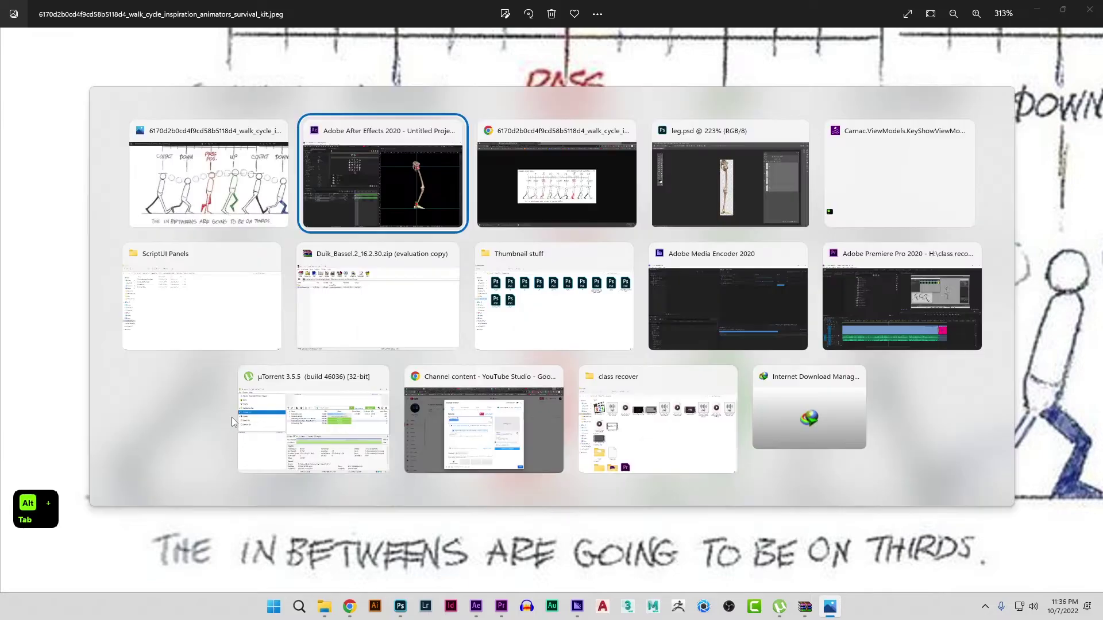
- At frame 0, move the C | Foot controller forward to about 665.5, 598 and rotate it to -20°, checking against the chart
{"action": "left_click_drag", "start_coordinate": [785, 436], "coordinate": [863, 434]}
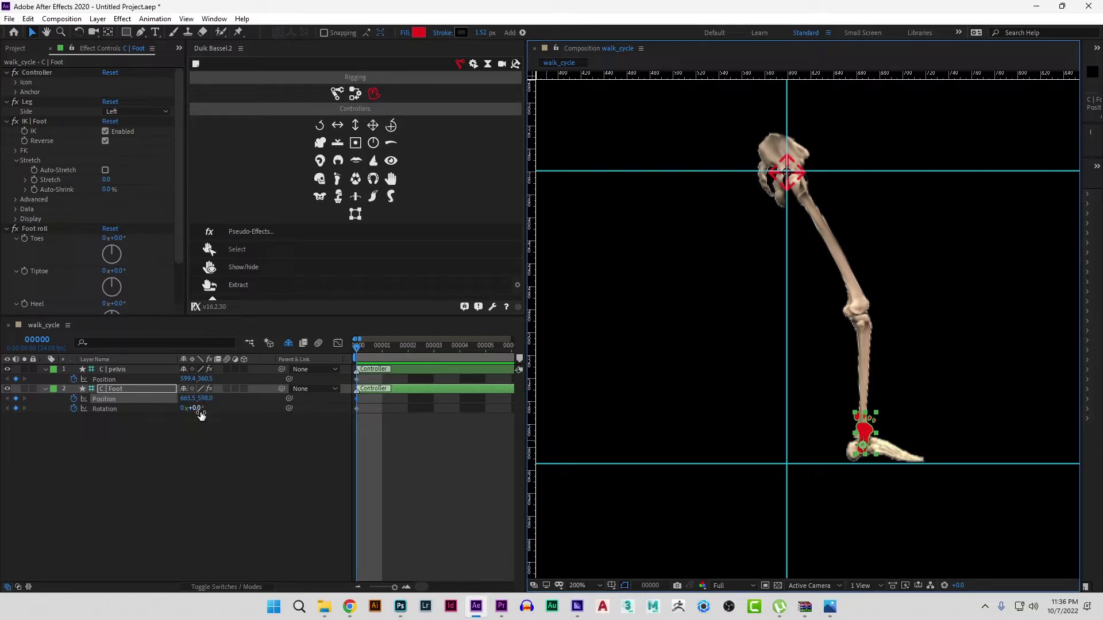
{"action": "left_click_drag", "start_coordinate": [197, 409], "coordinate": [191, 413]}
{"action": "key", "text": "alt+Tab"}
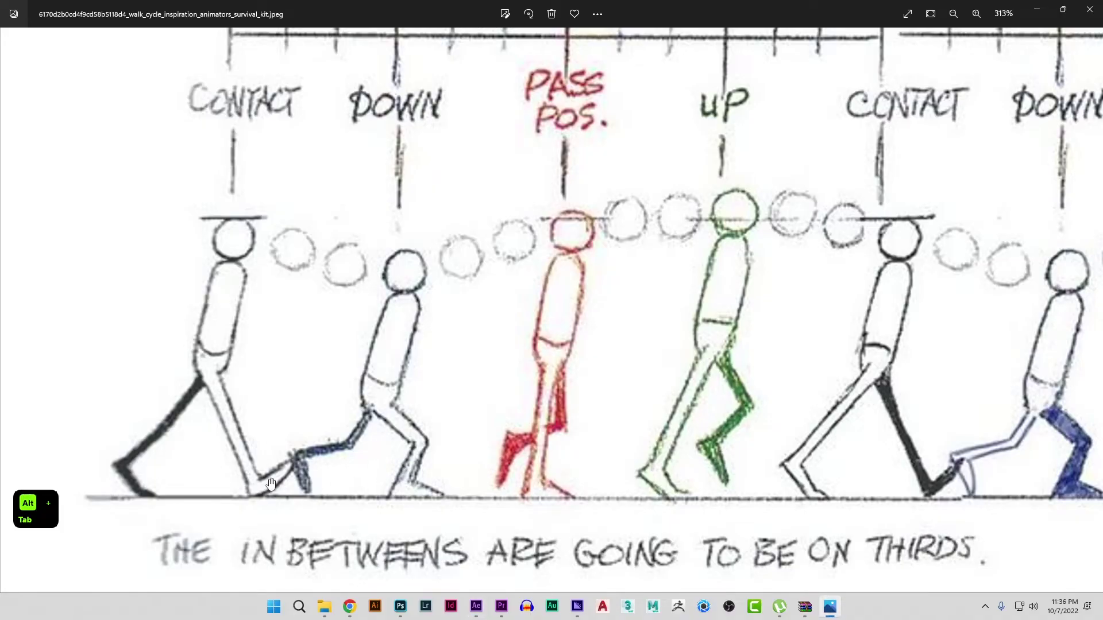
{"action": "key", "text": "alt+Tab"}
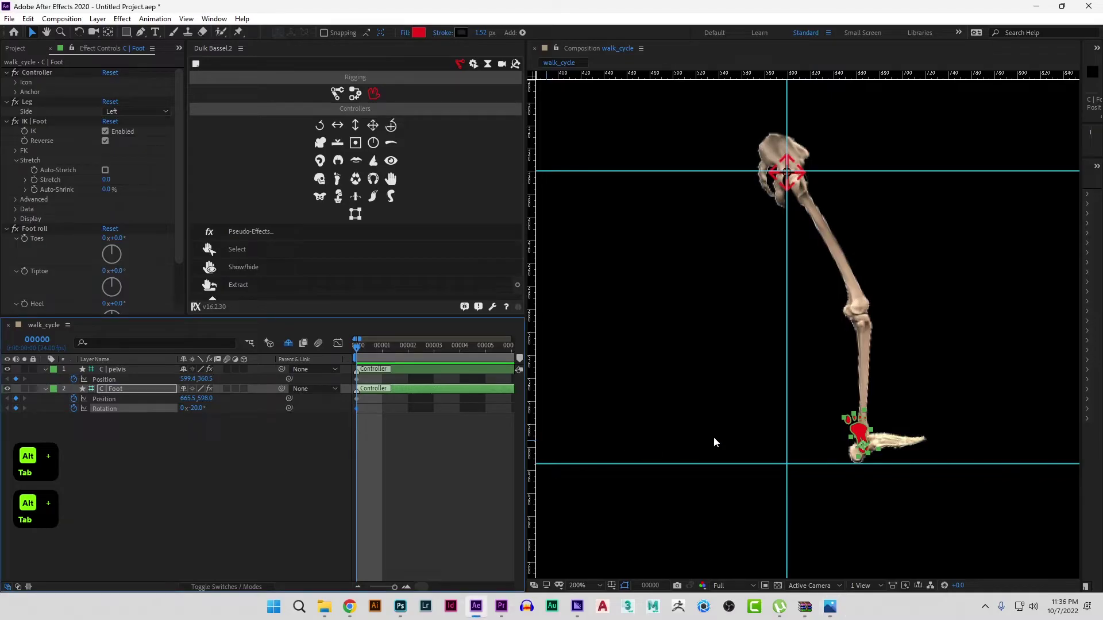
- Compare the leg with the chart's first contact pose and shift C | Foot farther forward to about 677.5, 597
{"action": "key", "text": "alt+Tab"}
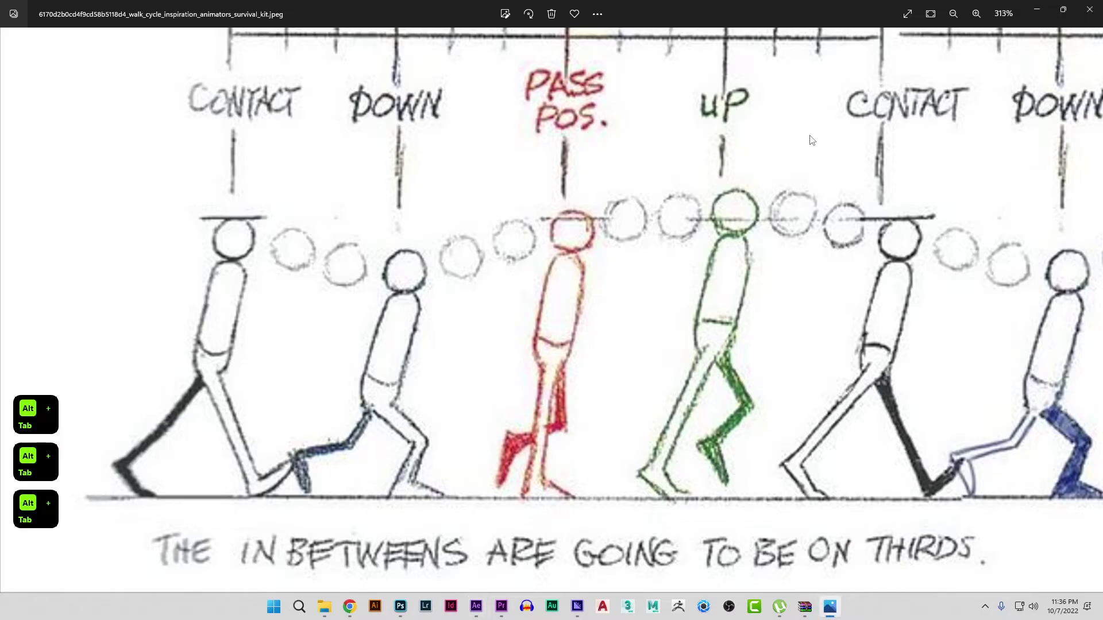
{"action": "key", "text": "alt+Tab"}
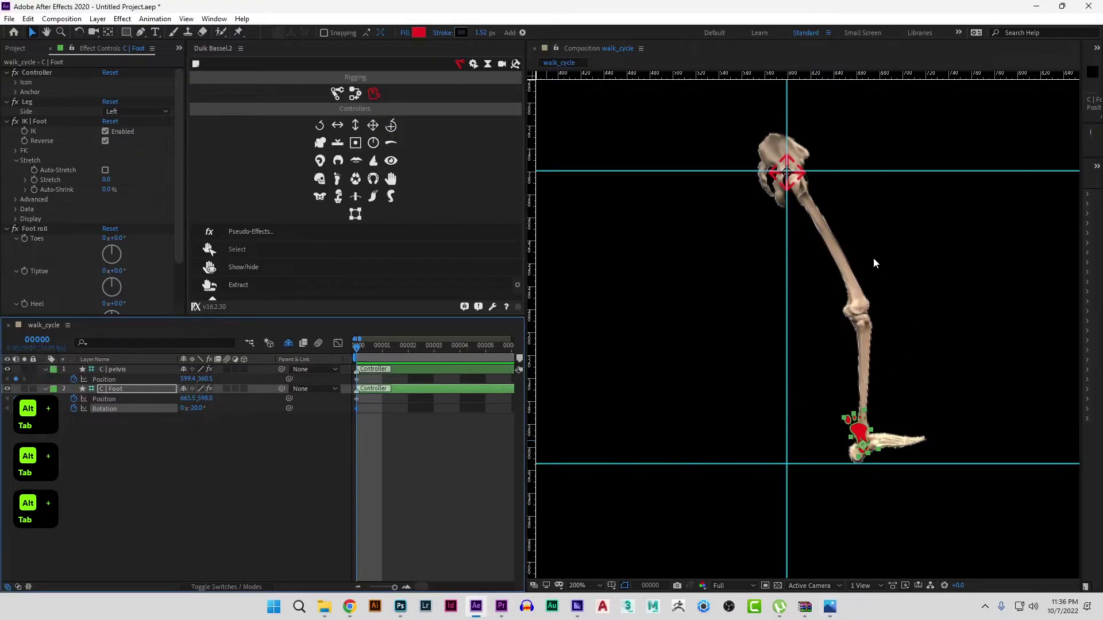
{"action": "key", "text": "alt+Tab"}
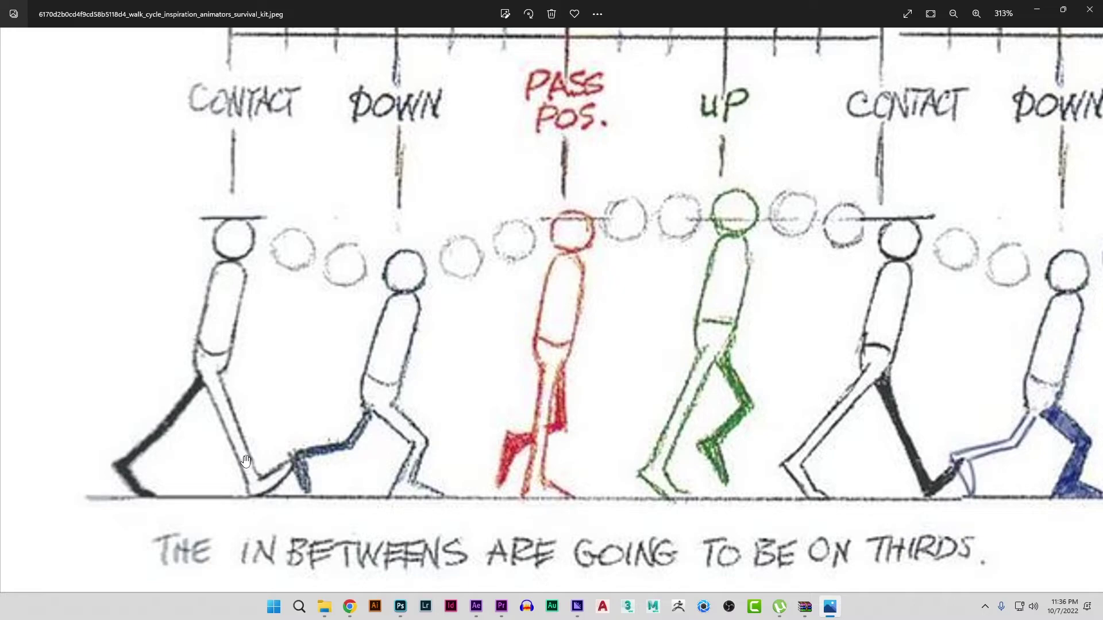
{"action": "key", "text": "alt+Tab"}
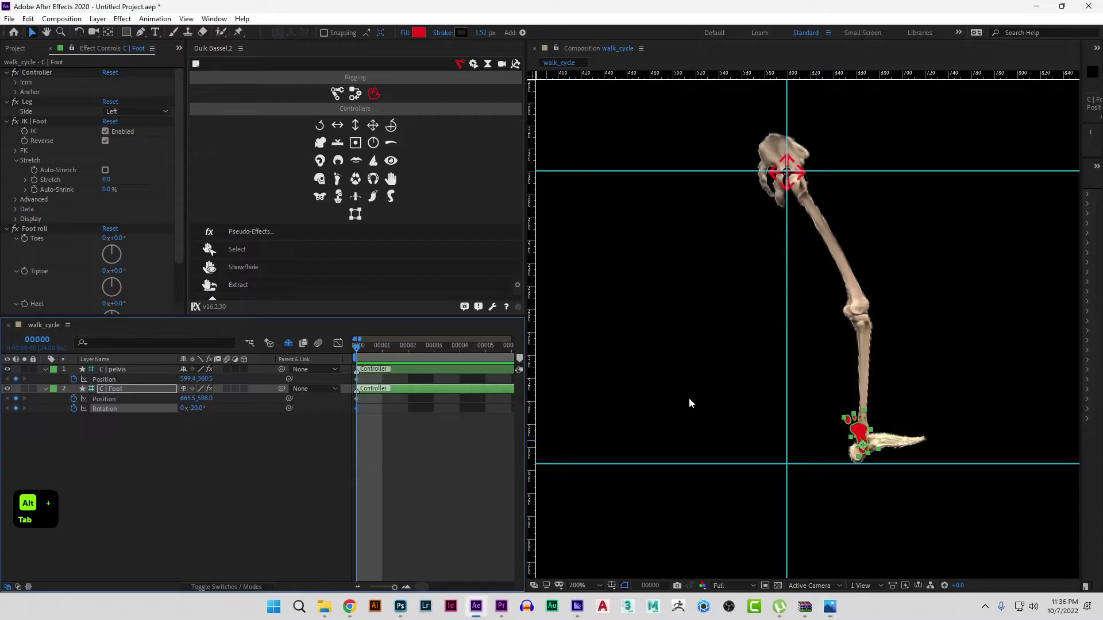
{"action": "left_click_drag", "start_coordinate": [861, 433], "coordinate": [876, 430]}
- Check the Down pose's frame number on the walk cycle chart, return to After Effects and move the current time to frame 4
{"action": "key", "text": "alt+Tab"}
{"action": "scroll", "coordinate": [272, 174], "scroll_direction": "up", "scroll_amount": 4}
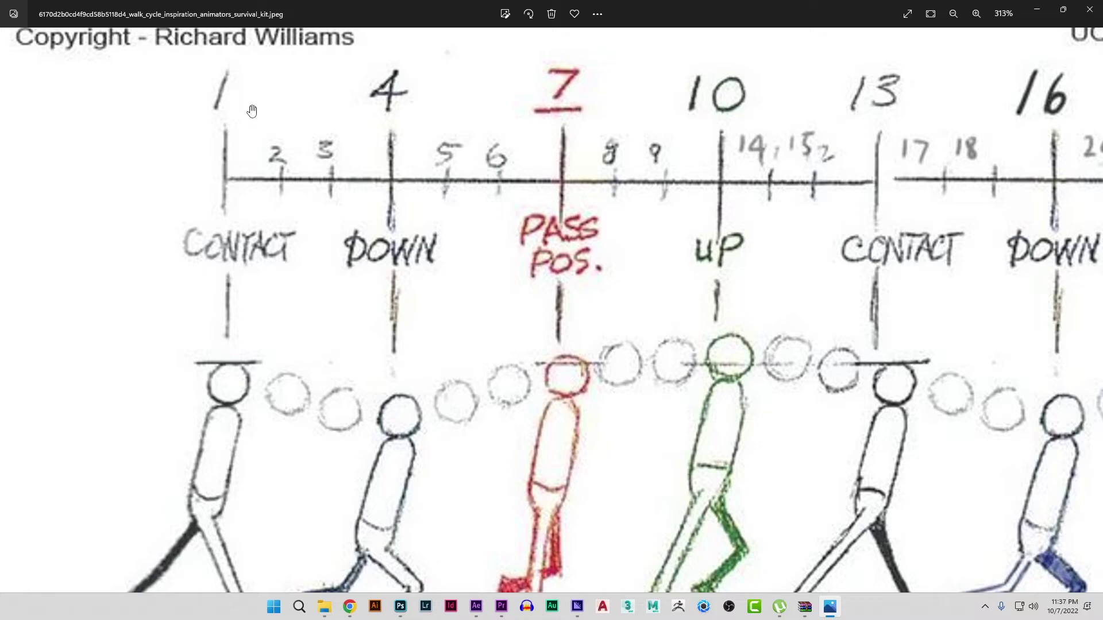
{"action": "left_click_drag", "start_coordinate": [402, 424], "coordinate": [418, 272]}
{"action": "scroll", "coordinate": [410, 344], "scroll_direction": "up", "scroll_amount": 3}
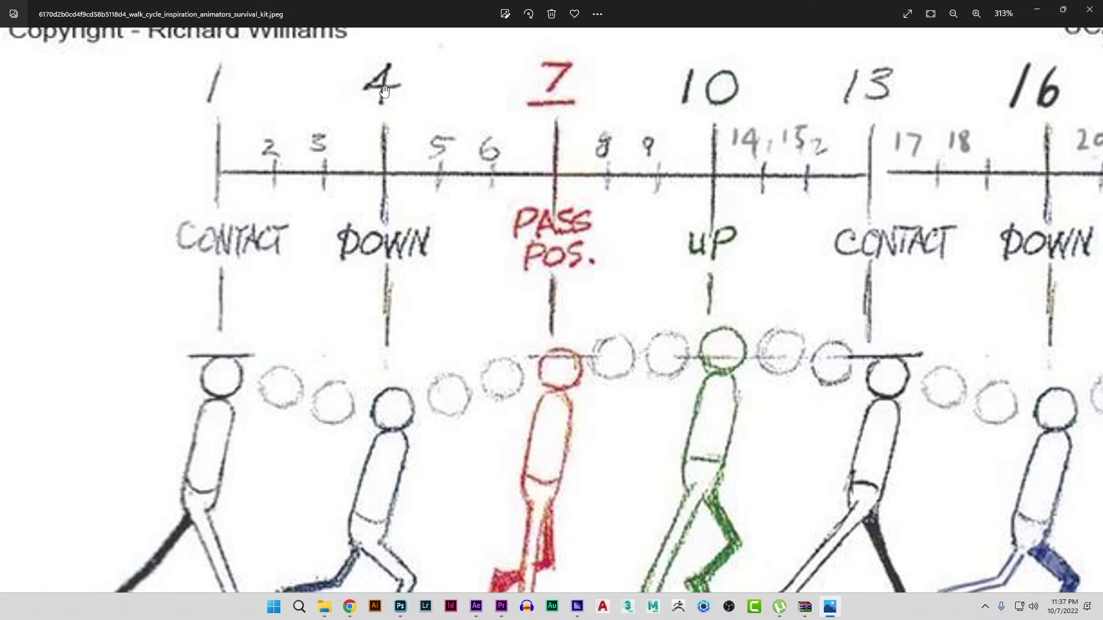
{"action": "key", "text": "alt+Tab"}
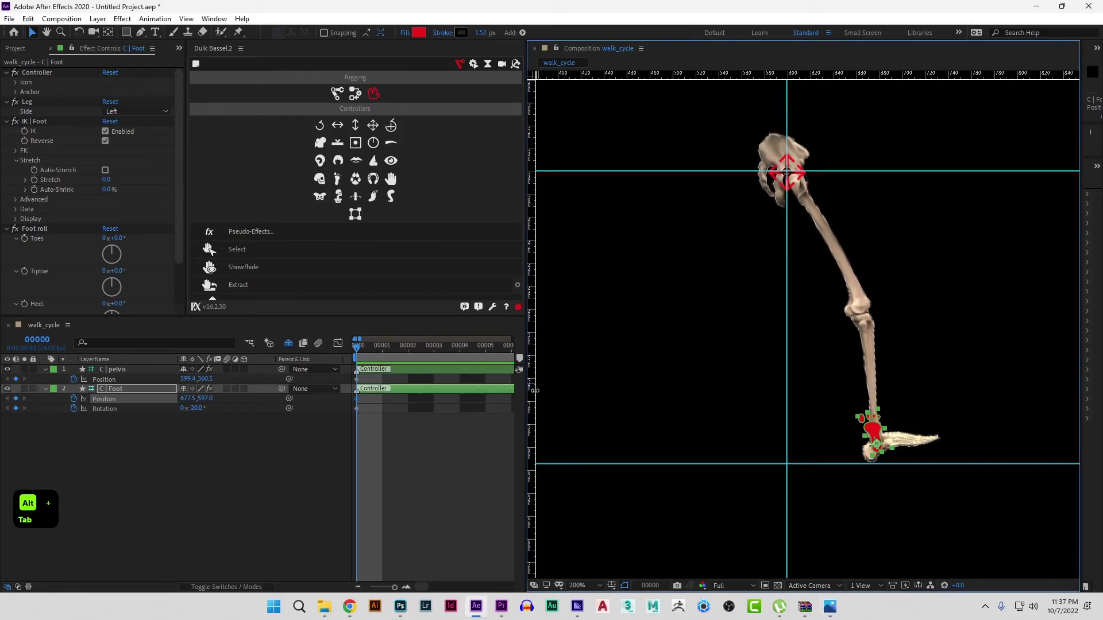
{"action": "left_click", "coordinate": [463, 353]}
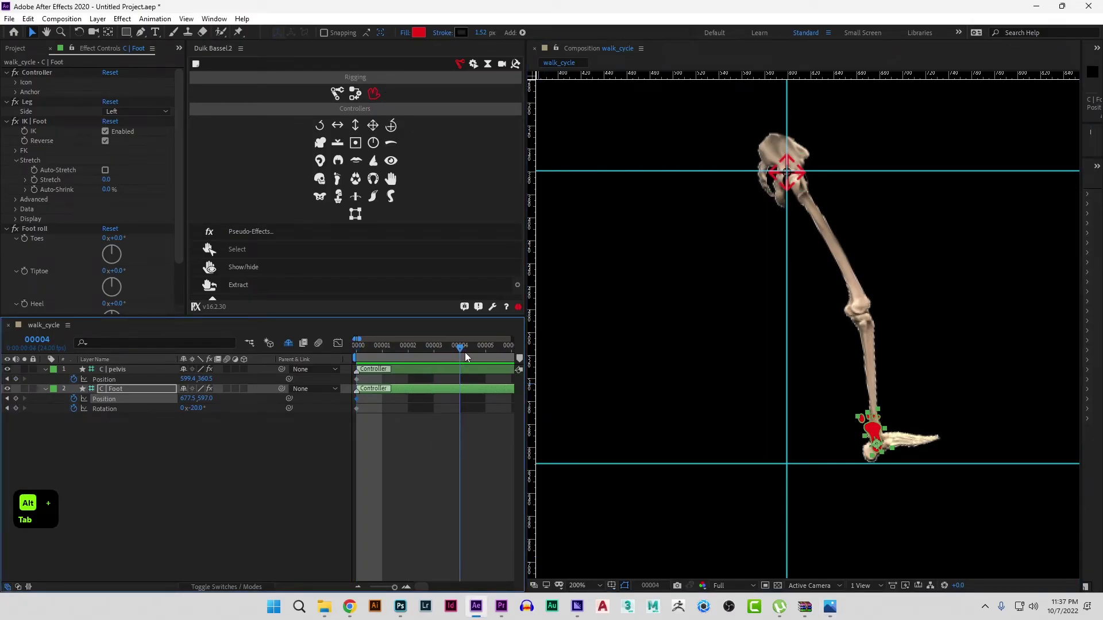
- Following the chart's Down pose at frame 4, move C | Foot back to about 638.5, 597 and set its Rotation to 0°
{"action": "key", "text": "alt+Tab"}
{"action": "scroll", "coordinate": [399, 416], "scroll_direction": "down", "scroll_amount": 3}
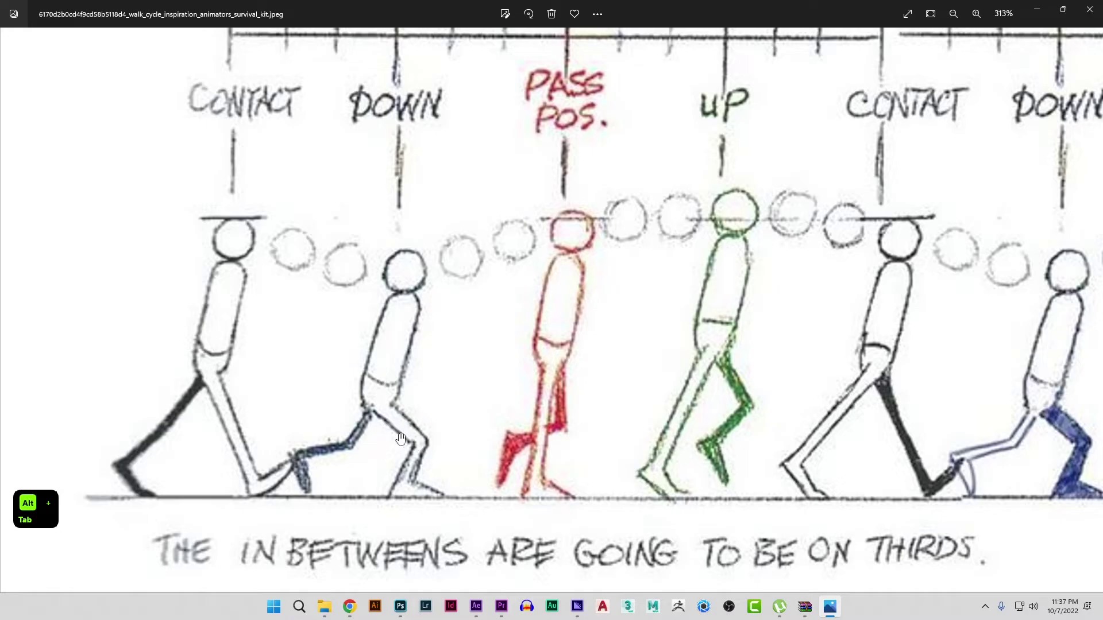
{"action": "key", "text": "alt+Tab"}
{"action": "left_click_drag", "start_coordinate": [872, 437], "coordinate": [826, 436]}
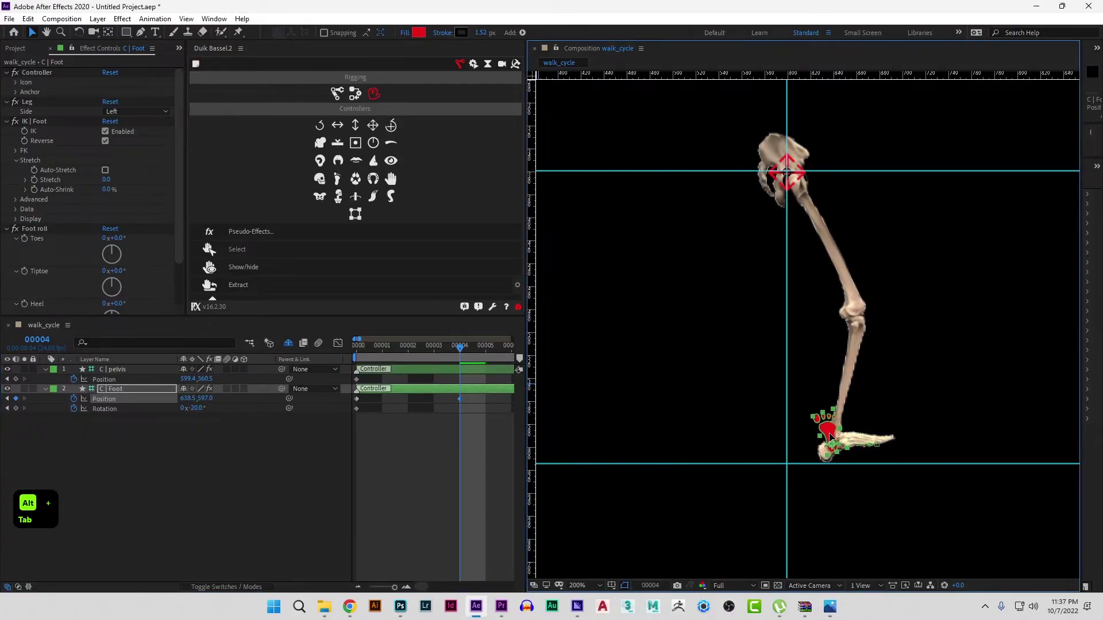
{"action": "left_click", "coordinate": [196, 408]}
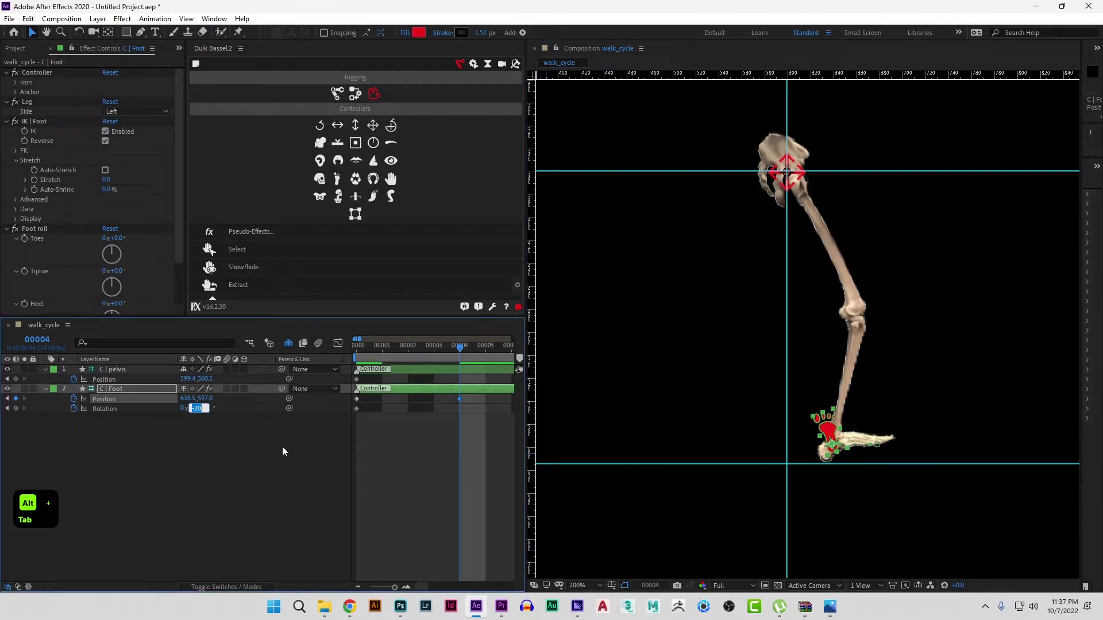
{"action": "type", "text": "0"}
{"action": "key", "text": "Return"}
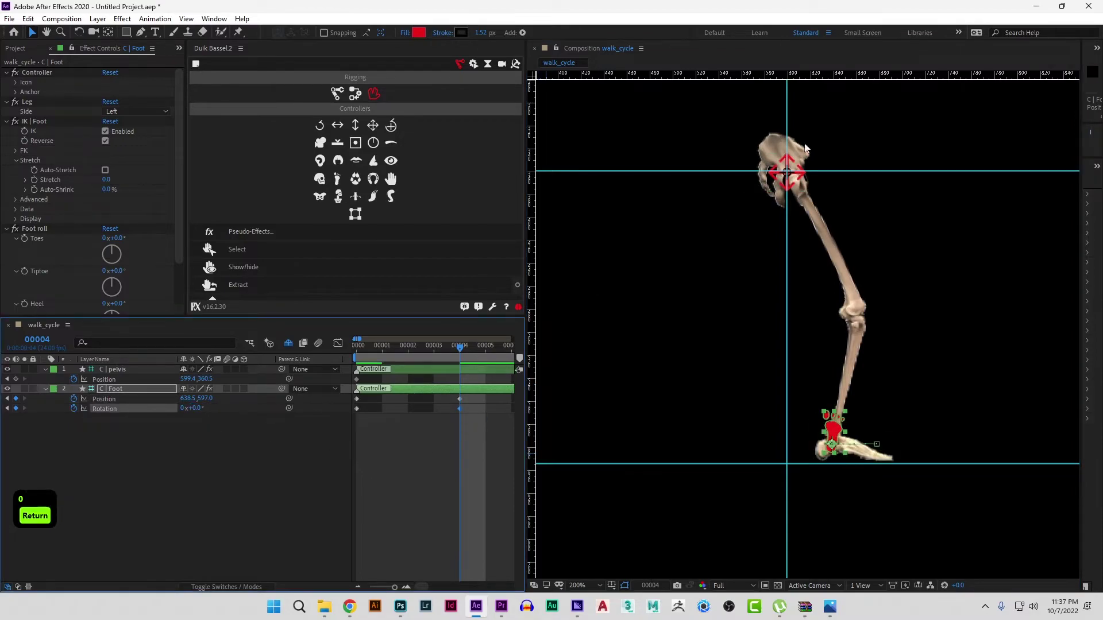
- Lower the C | pelvis controller at frame 4 to about 599, 375.6 to match the Down pose
{"action": "left_click", "coordinate": [783, 173]}
{"action": "key", "text": "alt+Tab"}
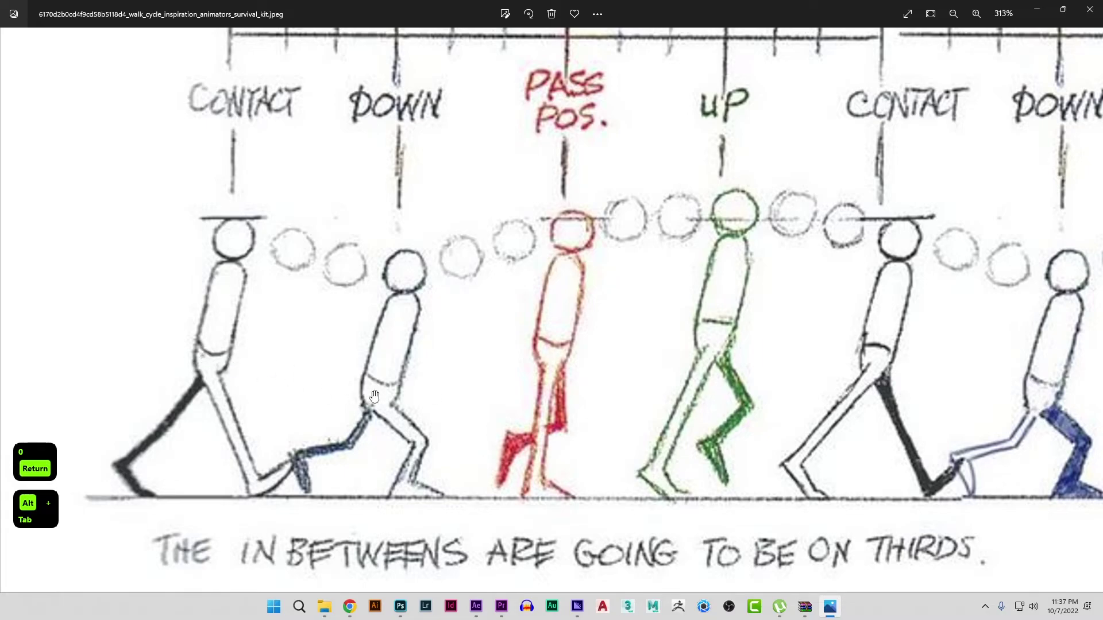
{"action": "key", "text": "alt+Tab"}
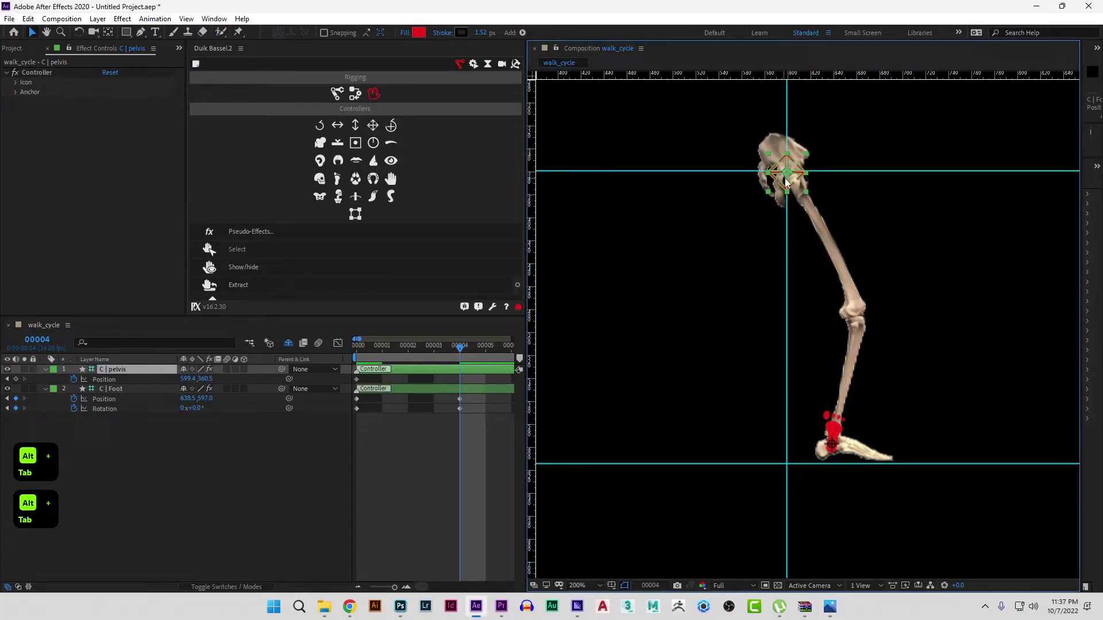
{"action": "left_click_drag", "start_coordinate": [784, 178], "coordinate": [786, 195]}
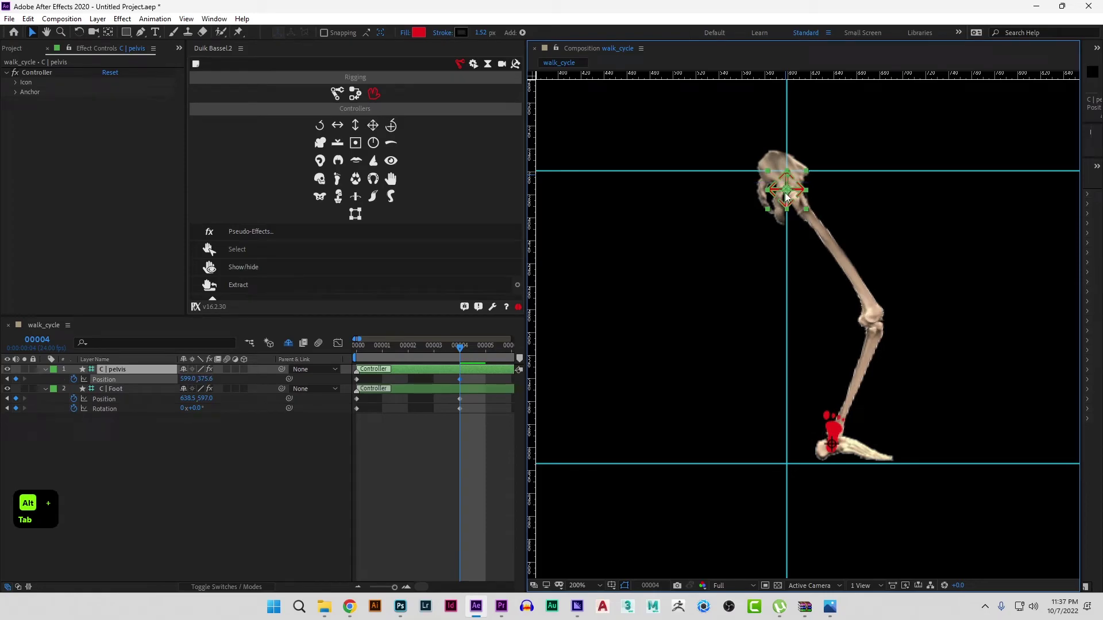
{"action": "key", "text": "Return"}
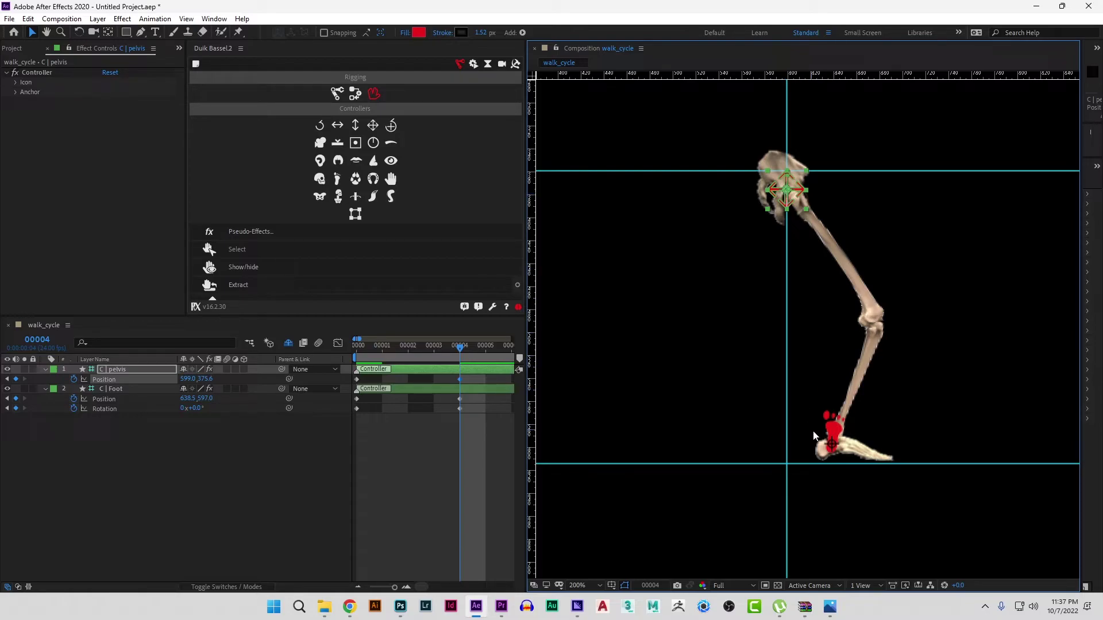
{"action": "left_click_drag", "start_coordinate": [425, 348], "coordinate": [457, 368]}
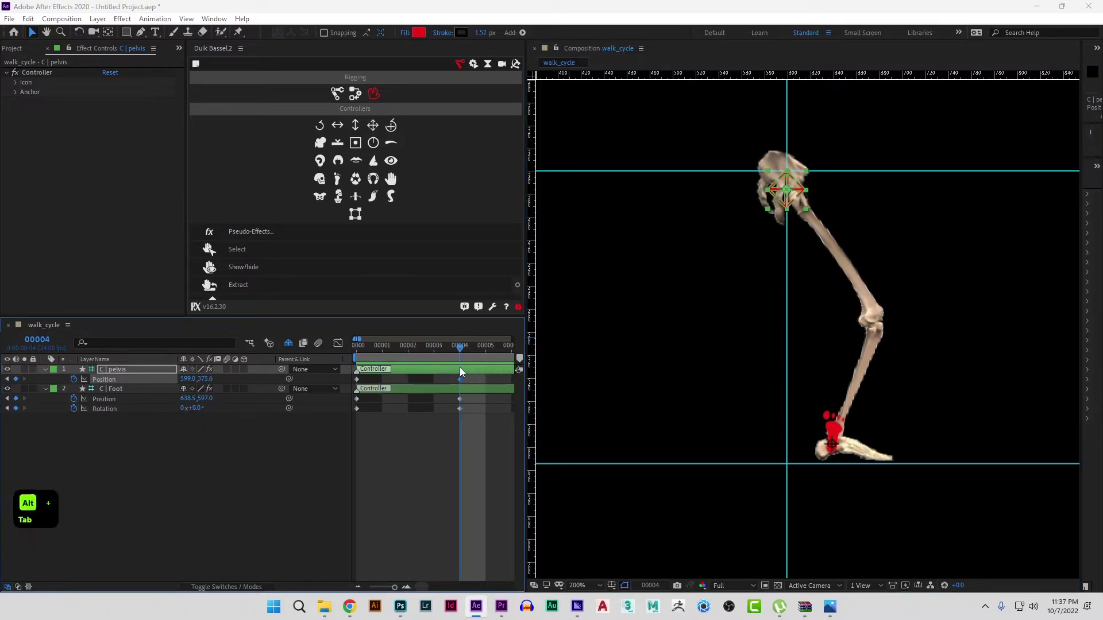
- Check the passing position's frame number on the chart, return to After Effects and move the current time to frame 7
{"action": "key", "text": "alt+Tab"}
{"action": "left_click_drag", "start_coordinate": [481, 409], "coordinate": [478, 440]}
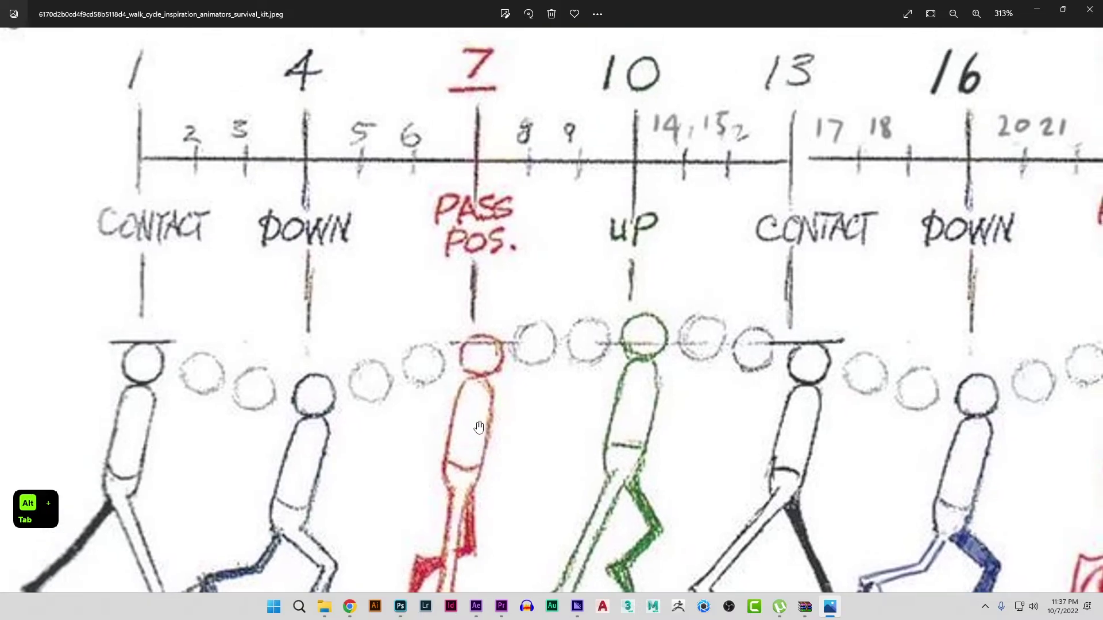
{"action": "key", "text": "alt+Tab"}
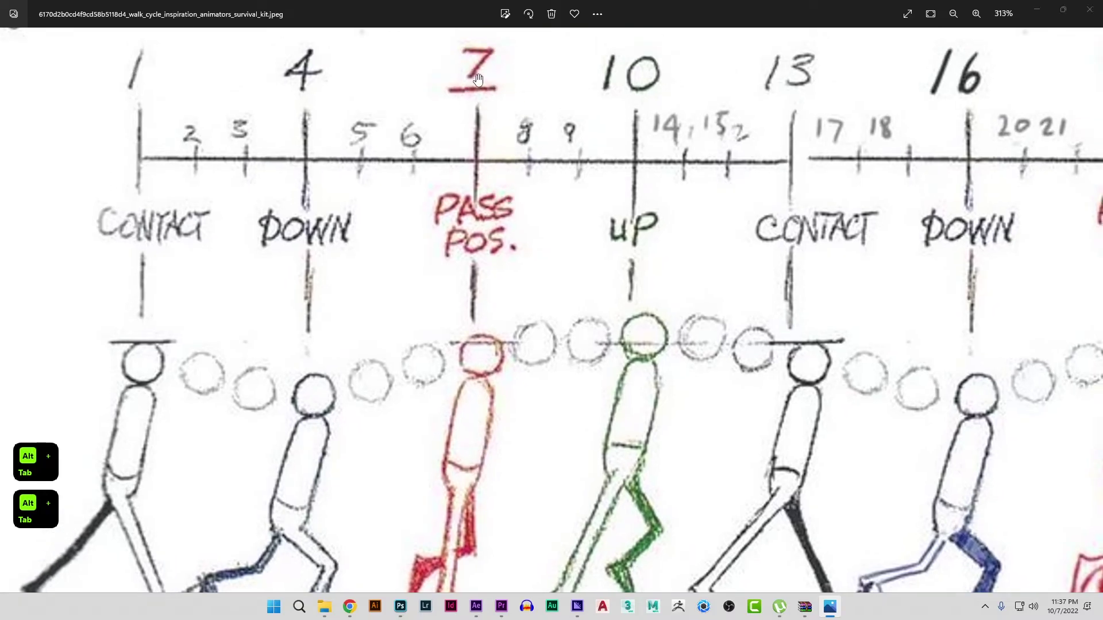
{"action": "scroll", "coordinate": [454, 413], "scroll_direction": "right", "scroll_amount": 4}
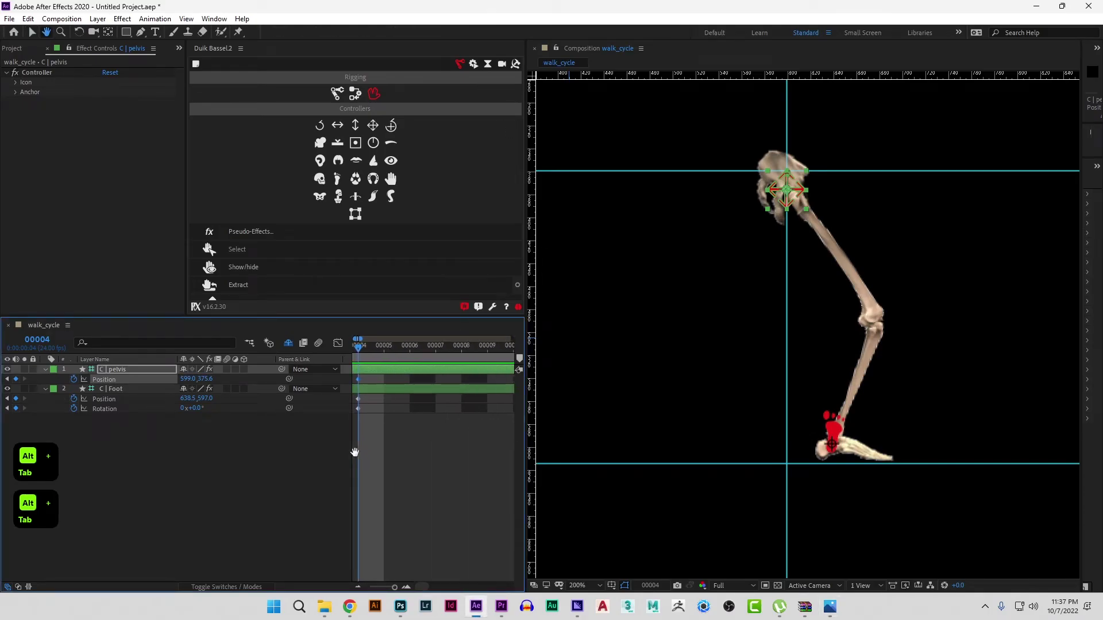
{"action": "left_click", "coordinate": [436, 352]}
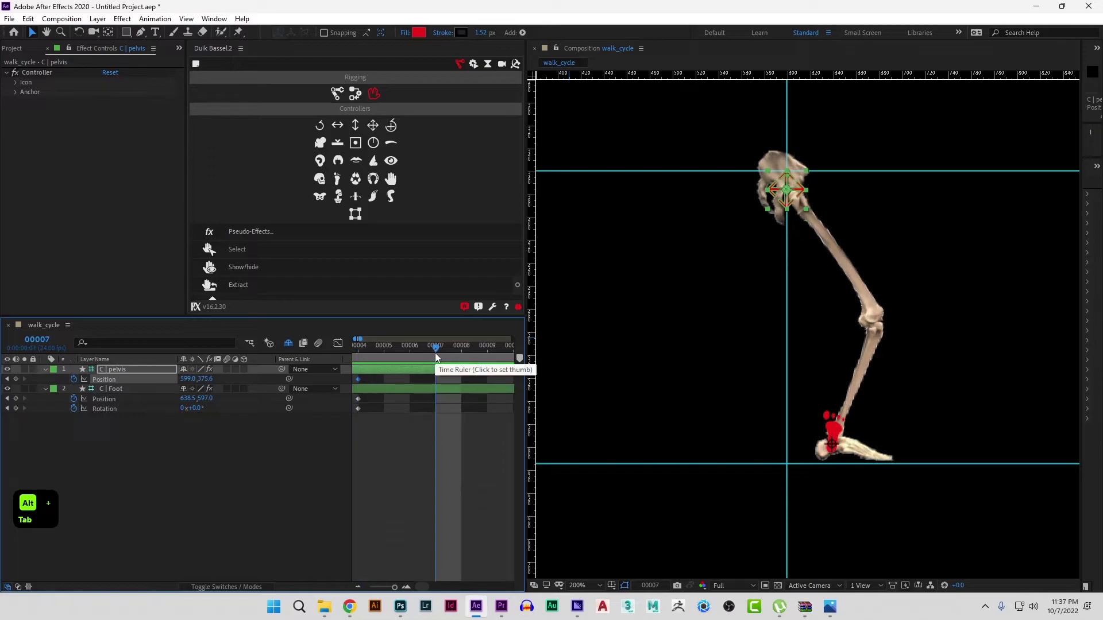
- Following the chart's passing position at frame 7, move C | Foot back beneath the pelvis to about 587.9, 597
{"action": "key", "text": "alt+Tab"}
{"action": "left_click_drag", "start_coordinate": [542, 413], "coordinate": [573, 299]}
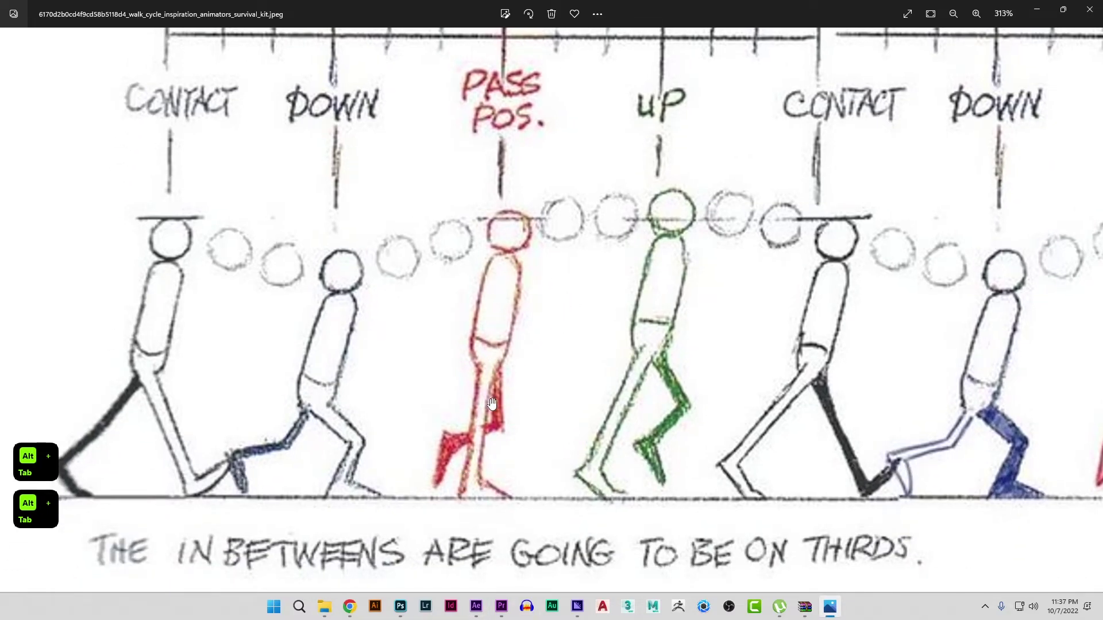
{"action": "key", "text": "alt+Tab"}
{"action": "left_click_drag", "start_coordinate": [833, 425], "coordinate": [775, 426]}
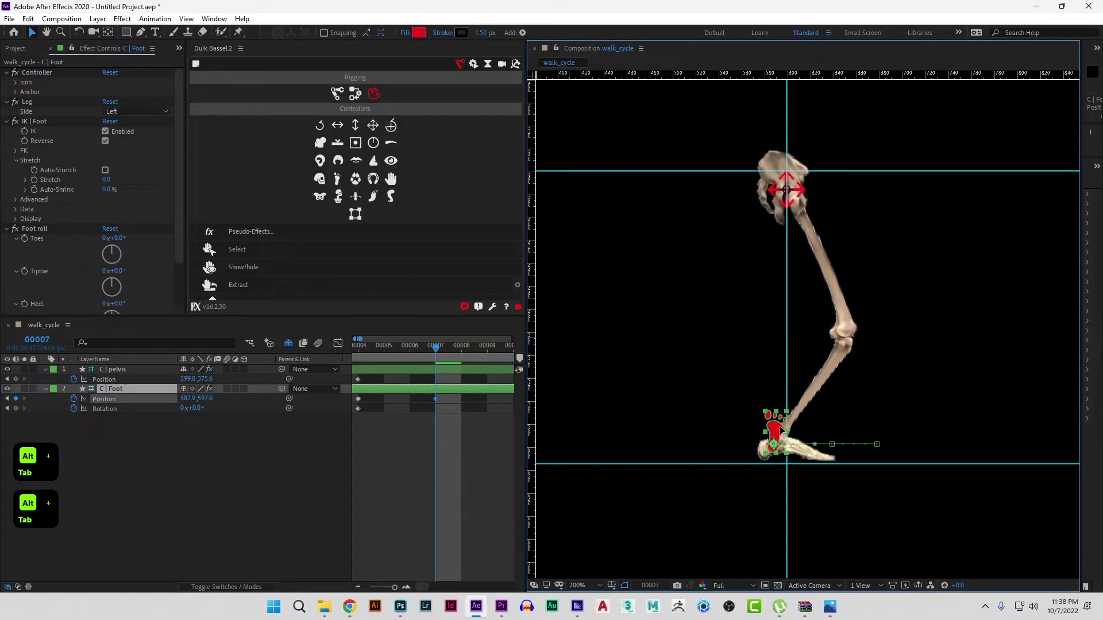
- At frame 7, raise C | pelvis to about 599, 347.4 and add a Rotation keyframe for C | Foot
{"action": "left_click_drag", "start_coordinate": [790, 196], "coordinate": [792, 164]}
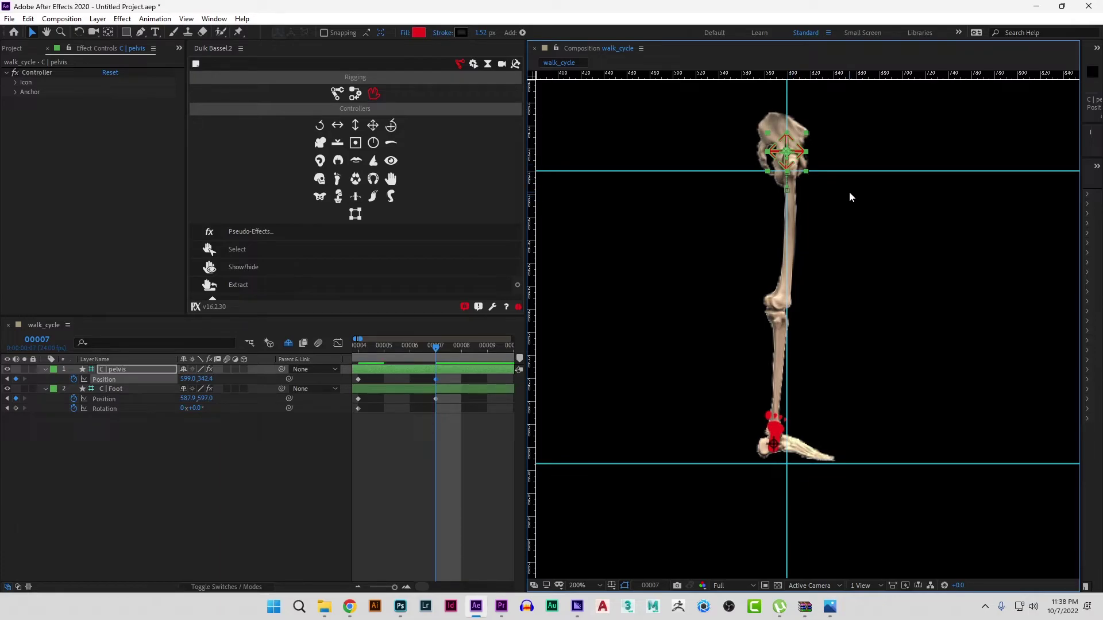
{"action": "key", "text": "shift+Down"}
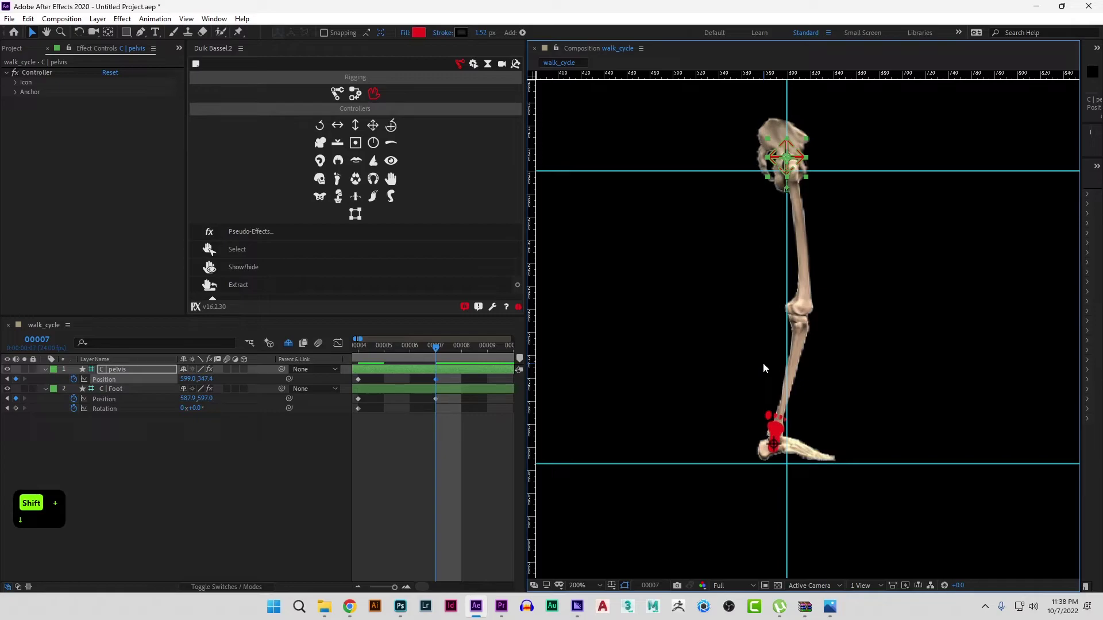
{"action": "left_click", "coordinate": [448, 389]}
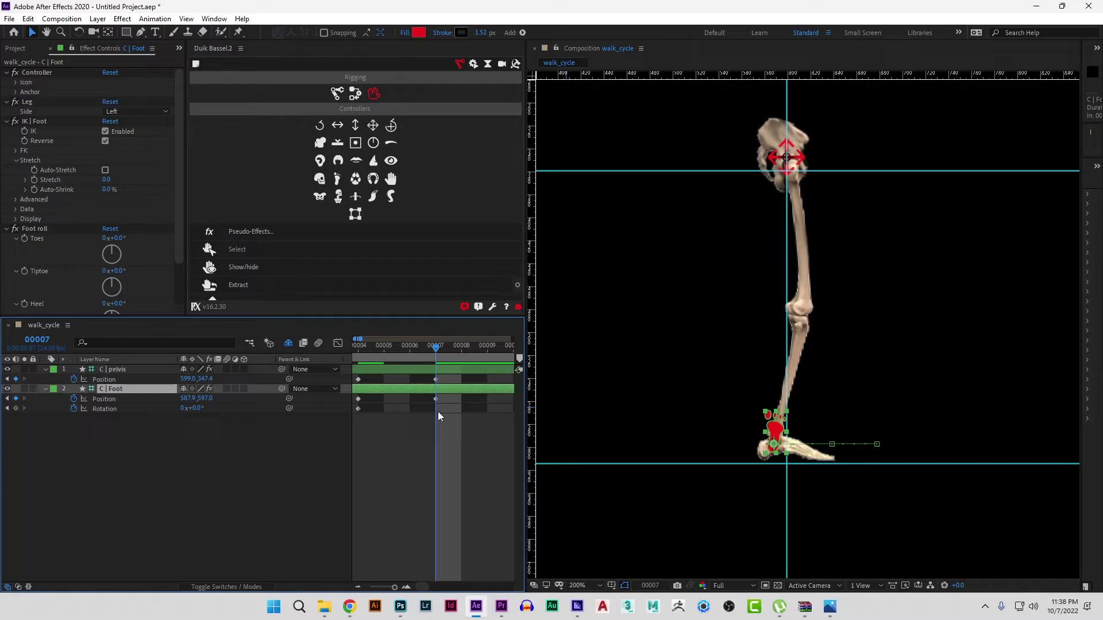
{"action": "left_click", "coordinate": [15, 408]}
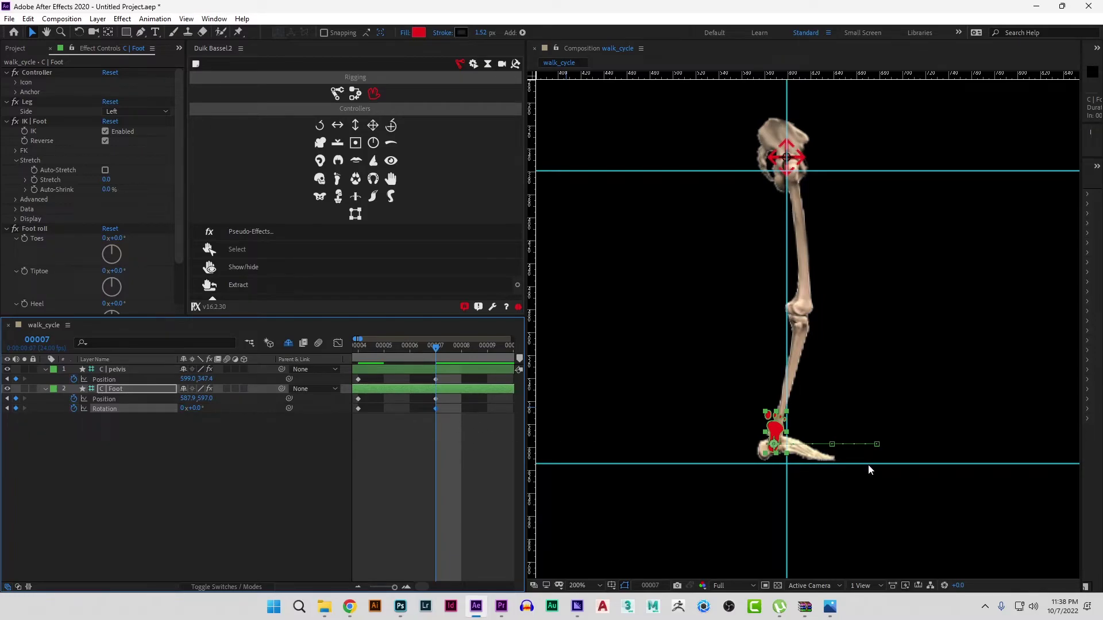
- Following the chart's Up pose, at frame 10 move C | Foot behind the pelvis to about 534.9, 597 and rotate it to about 25°
{"action": "key", "text": "alt+Tab"}
{"action": "left_click_drag", "start_coordinate": [638, 362], "coordinate": [483, 471]}
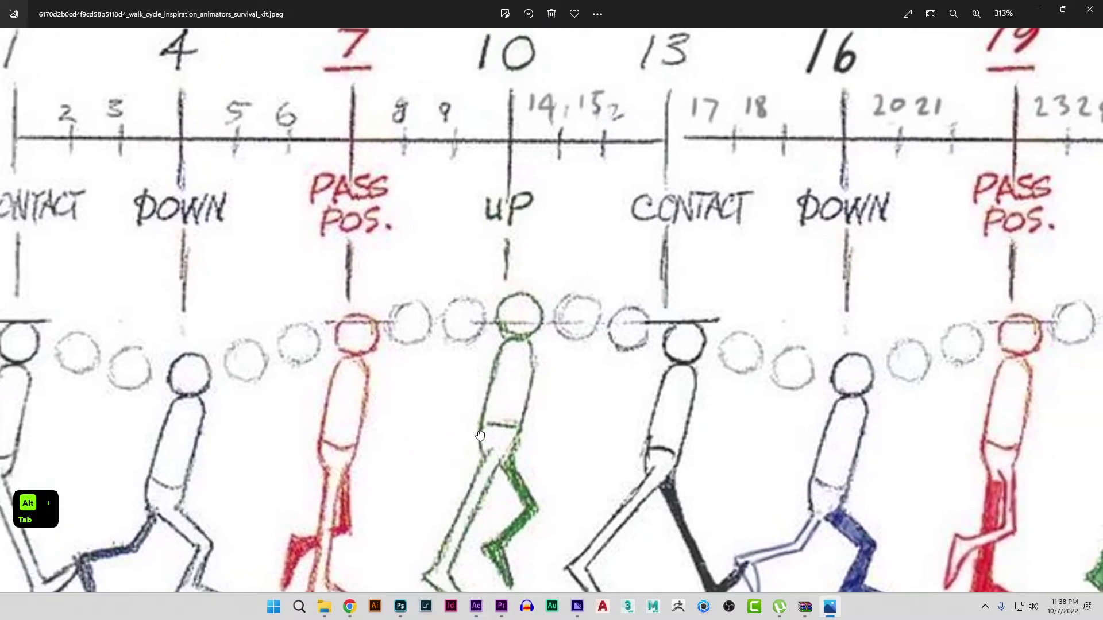
{"action": "left_click_drag", "start_coordinate": [526, 361], "coordinate": [521, 426]}
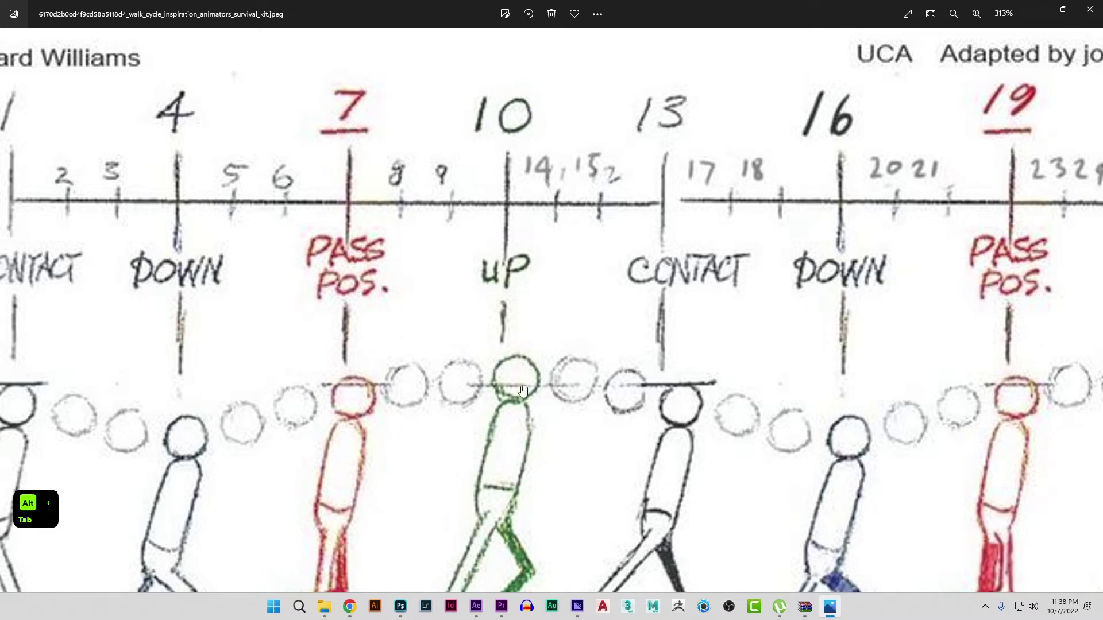
{"action": "left_click_drag", "start_coordinate": [522, 372], "coordinate": [544, 202]}
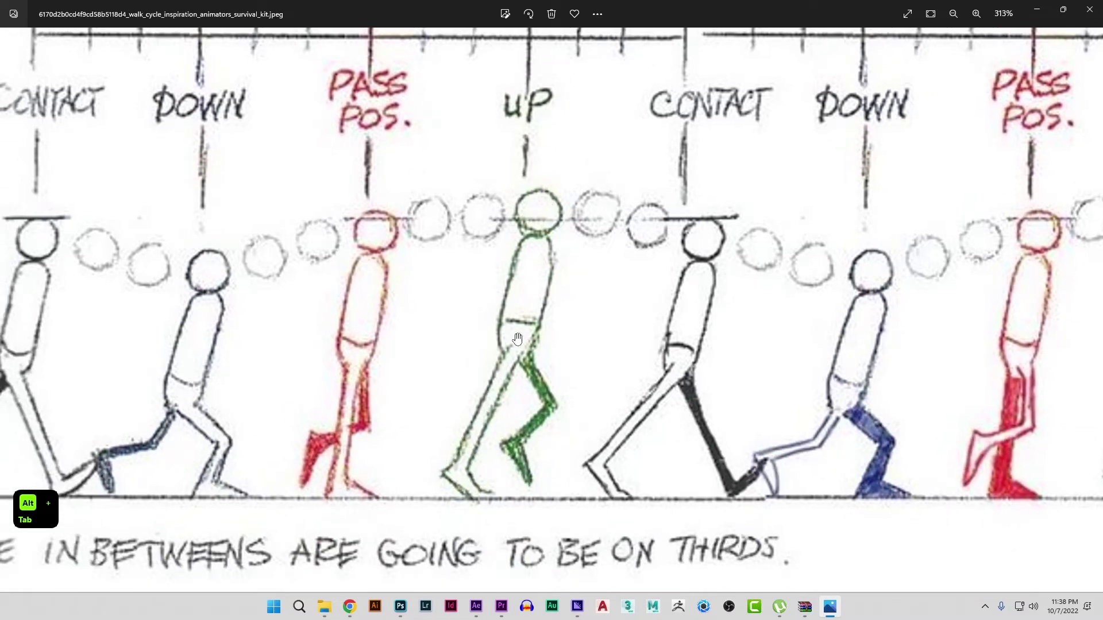
{"action": "key", "text": "alt+Tab"}
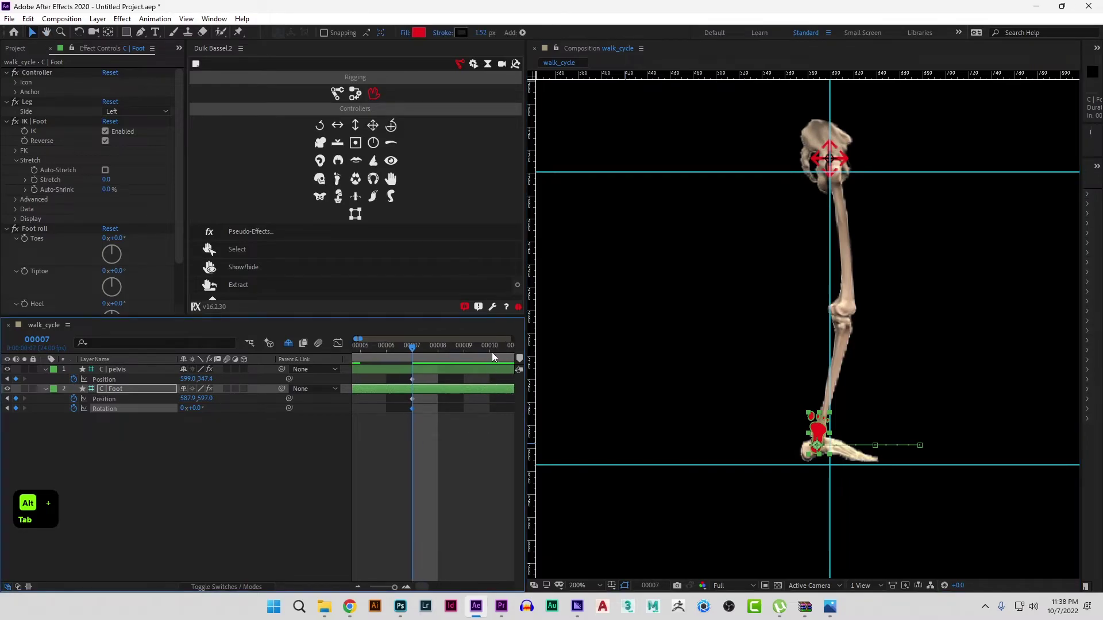
{"action": "left_click", "coordinate": [488, 350]}
{"action": "left_click_drag", "start_coordinate": [818, 433], "coordinate": [759, 431]}
{"action": "left_click_drag", "start_coordinate": [193, 409], "coordinate": [211, 409]}
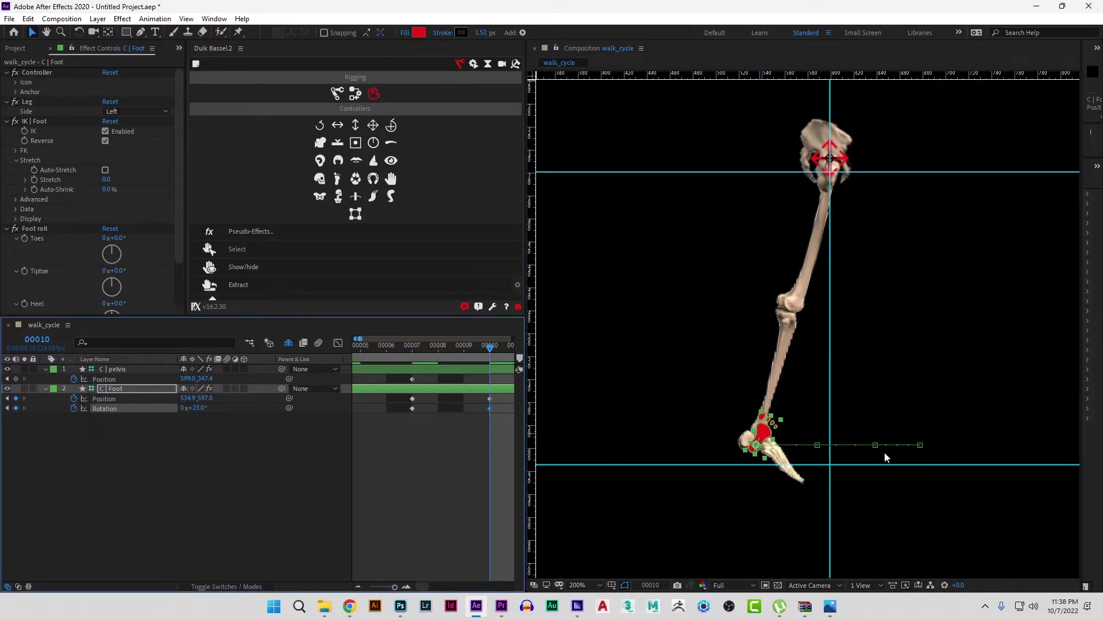
- At frame 10, raise C | Foot to about 534.9, 581.5 and C | pelvis to about 599, 341.4
{"action": "left_click_drag", "start_coordinate": [763, 434], "coordinate": [760, 417]}
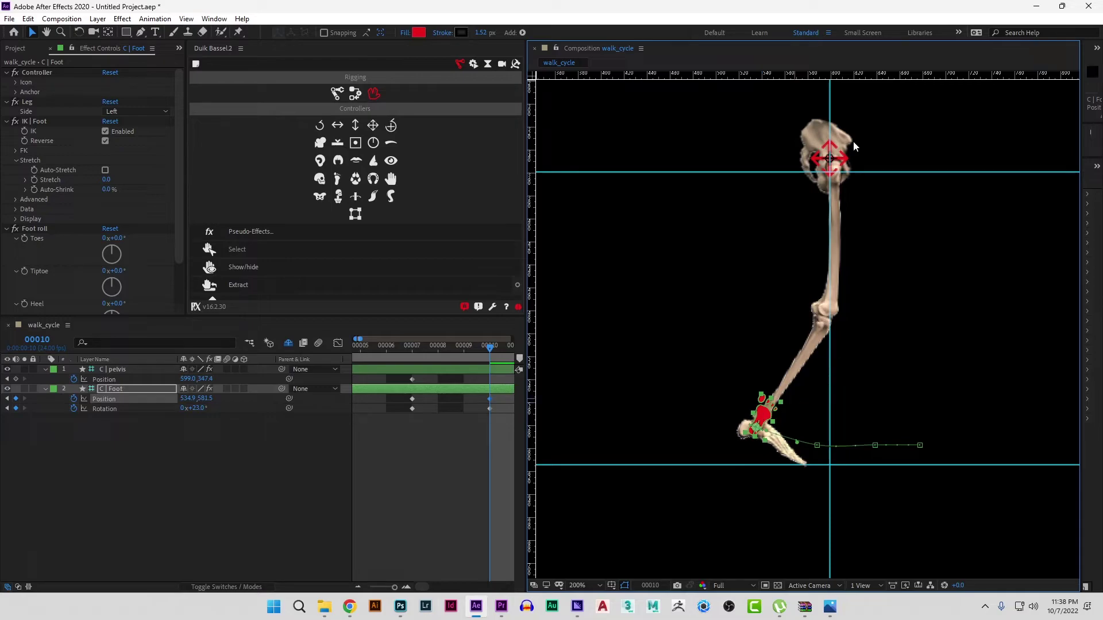
{"action": "left_click", "coordinate": [839, 154]}
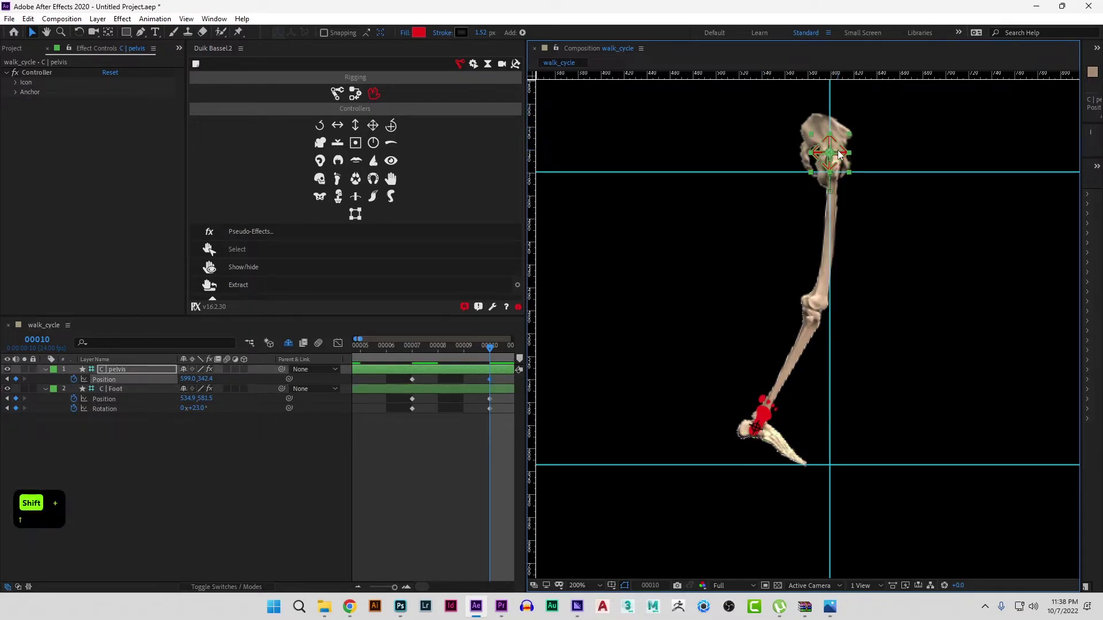
{"action": "key", "text": "shift+Up"}
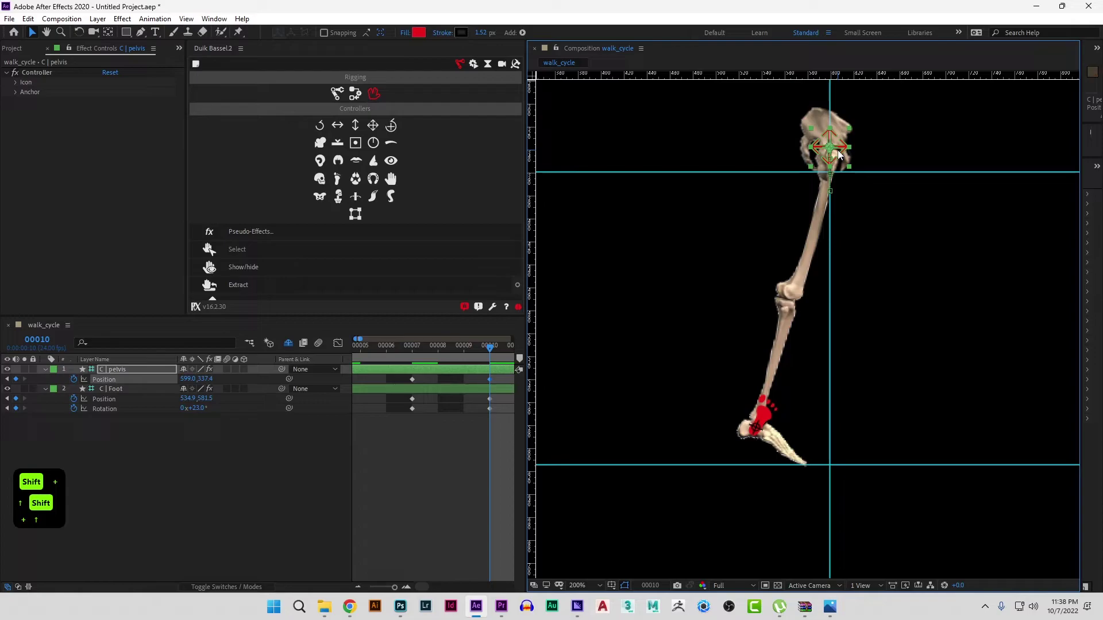
{"action": "key", "text": "Down"}
{"action": "key", "text": "Down"}
{"action": "key", "text": "Down"}
{"action": "key", "text": "Down"}
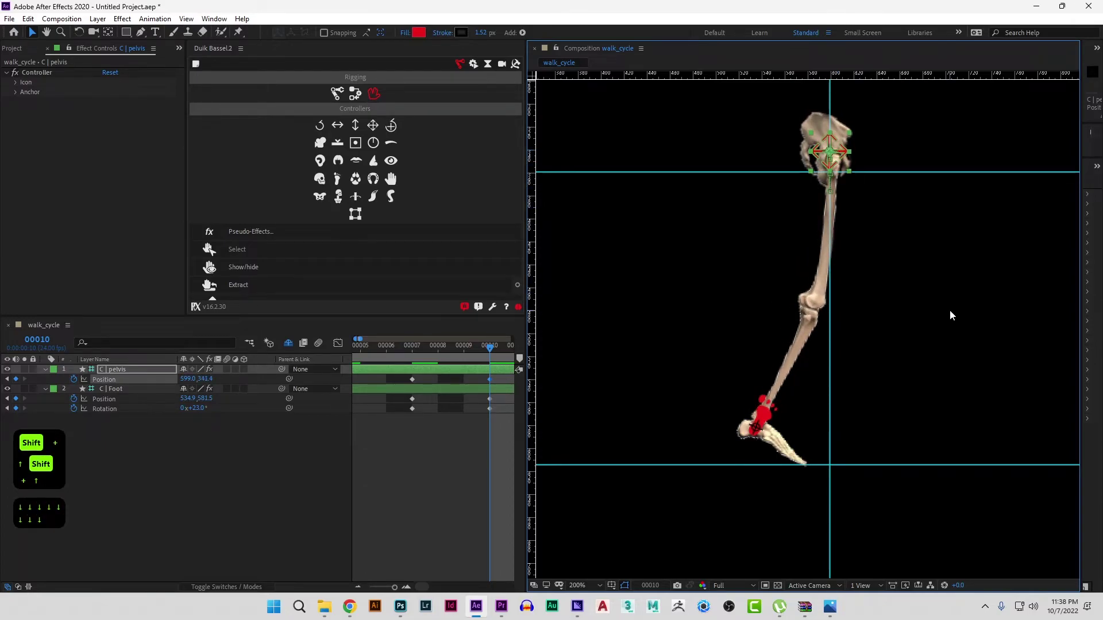
- Examine the contact pose that follows the Up pose on the walk cycle chart and return to After Effects
{"action": "key", "text": "alt+Tab"}
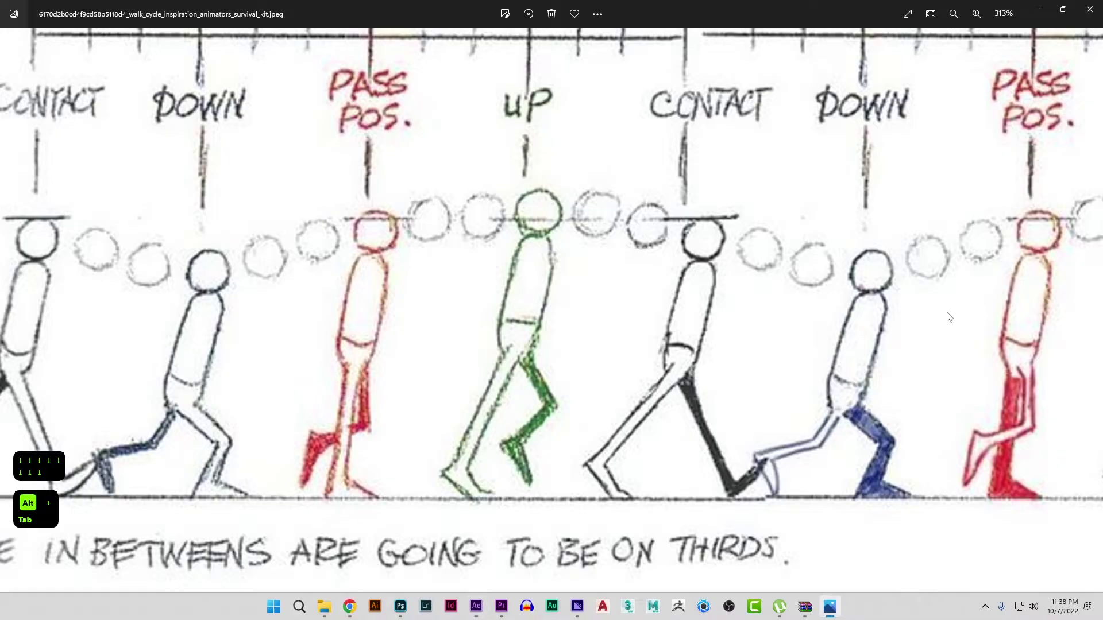
{"action": "left_click_drag", "start_coordinate": [587, 354], "coordinate": [493, 370]}
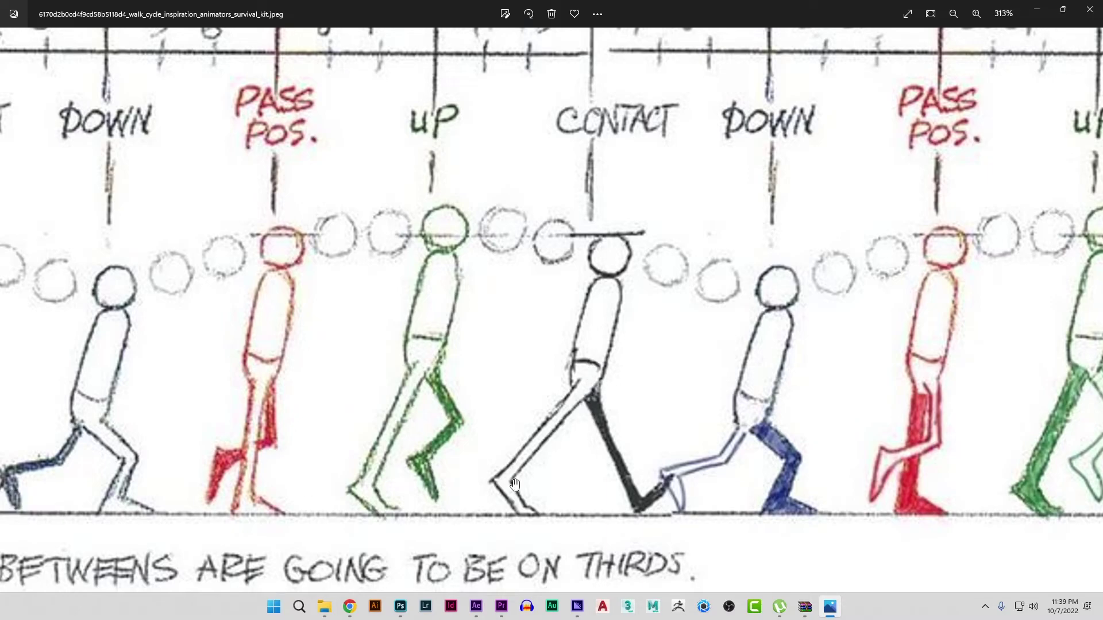
{"action": "key", "text": "alt+Tab"}
{"action": "key", "text": "alt+Tab"}
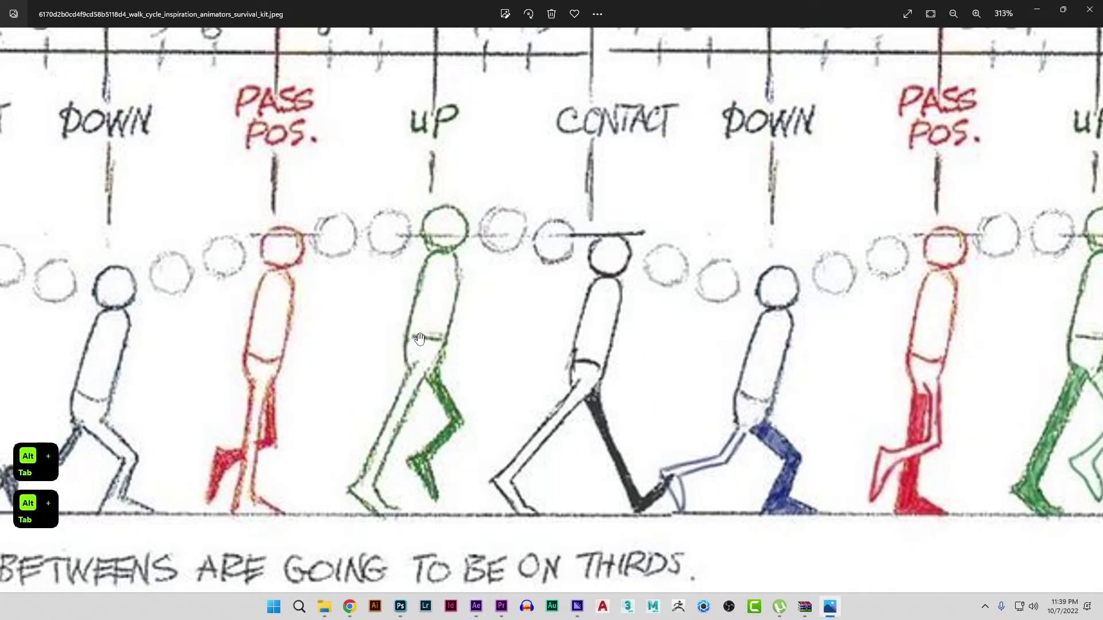
{"action": "key", "text": "alt+Tab"}
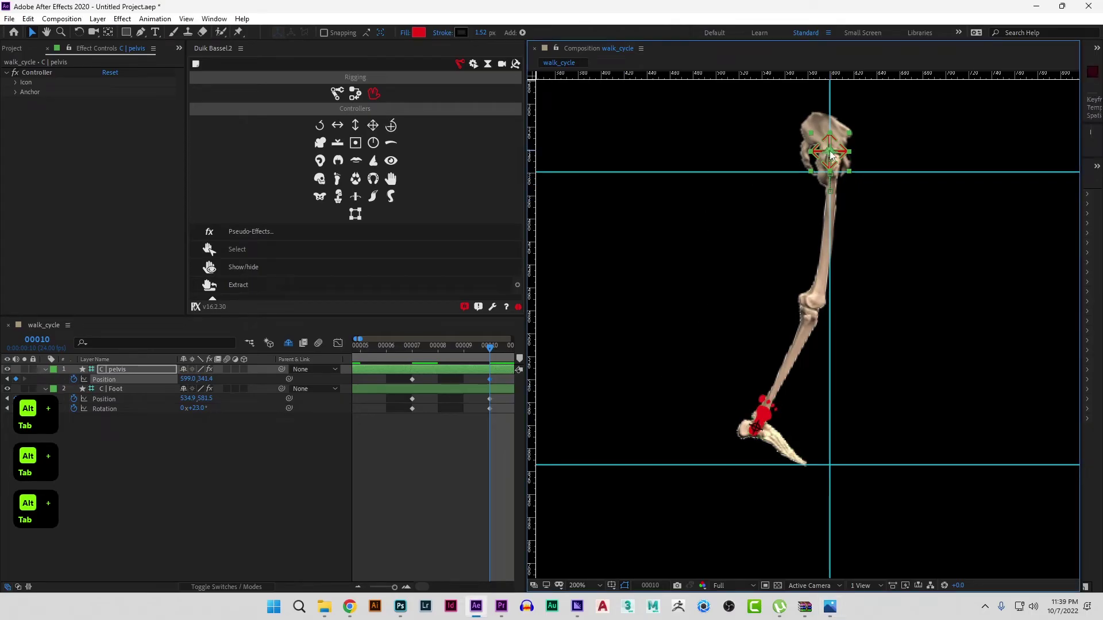
- At frame 10, move C | Foot farther back to about 517.9, 581.5 and lower C | pelvis to about 599, 351
{"action": "left_click_drag", "start_coordinate": [831, 155], "coordinate": [832, 172]}
{"action": "left_click", "coordinate": [766, 412]}
{"action": "left_click_drag", "start_coordinate": [761, 411], "coordinate": [745, 408]}
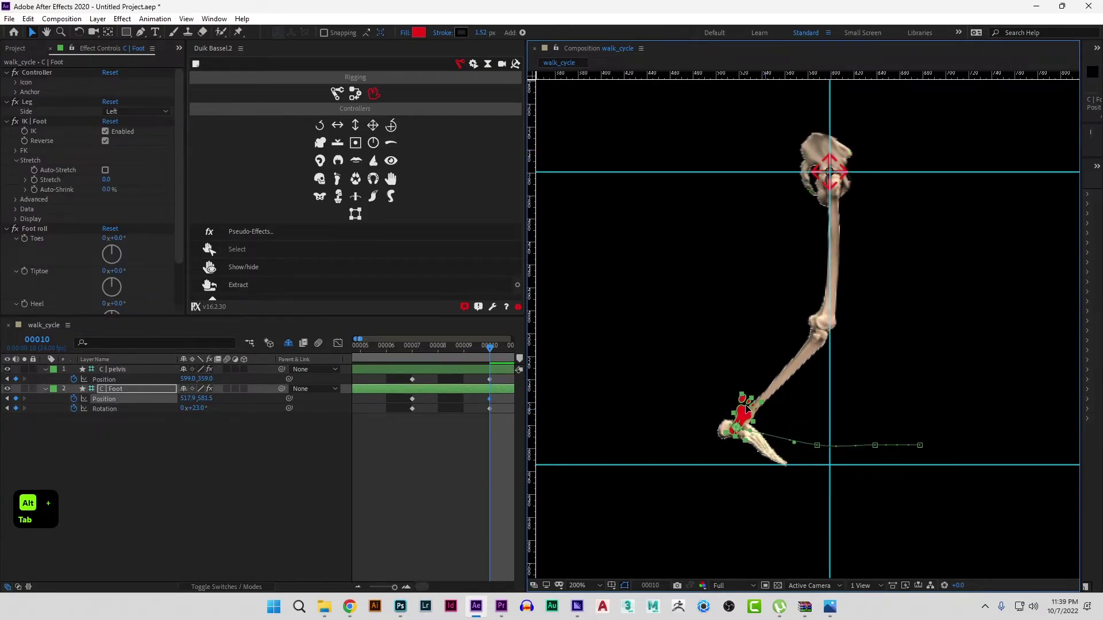
{"action": "left_click", "coordinate": [834, 180]}
{"action": "key", "text": "Up"}
{"action": "key", "text": "Up"}
{"action": "key", "text": "Up"}
{"action": "key", "text": "Up"}
{"action": "key", "text": "Up"}
{"action": "key", "text": "Up"}
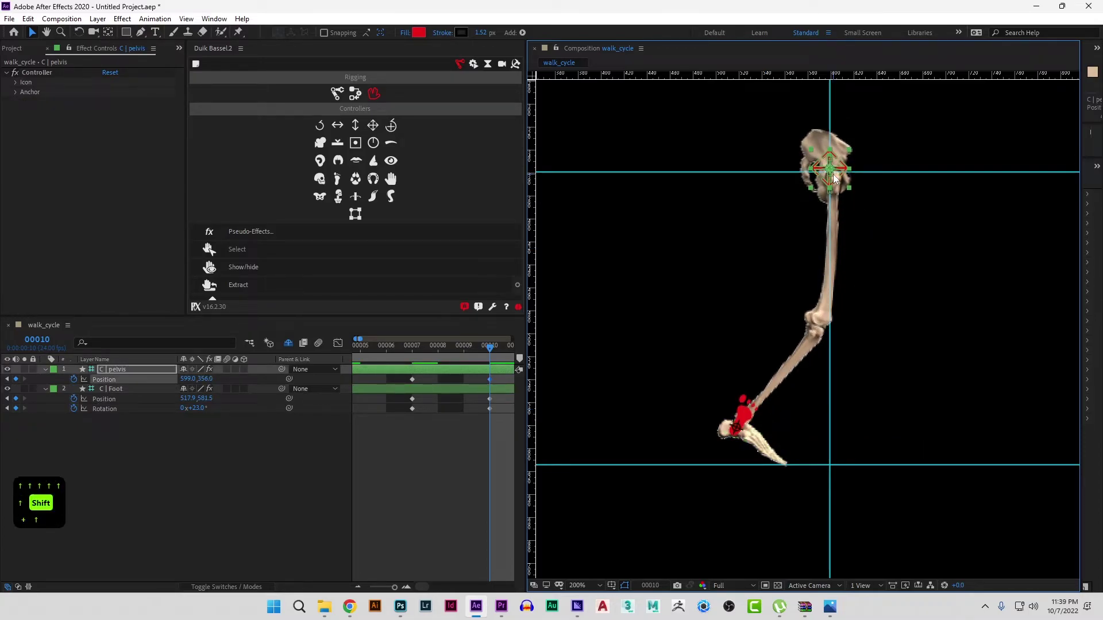
{"action": "key", "text": "shift+Up"}
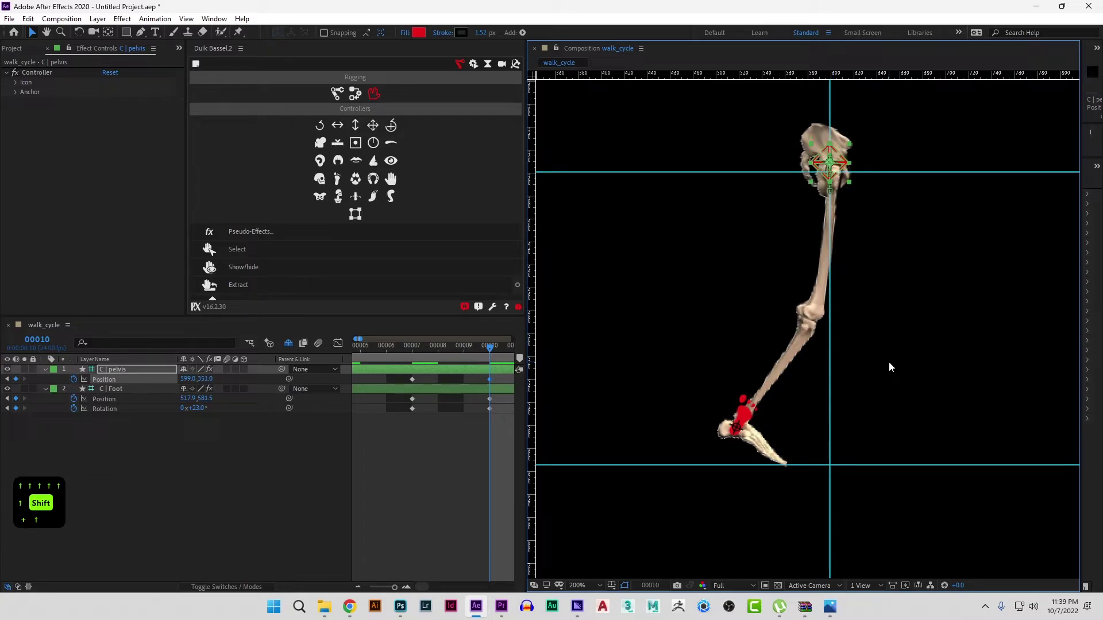
- Compare the keyframes up to frame 10 in the timeline with the sequence of poses on the walk cycle chart
{"action": "left_click", "coordinate": [466, 469]}
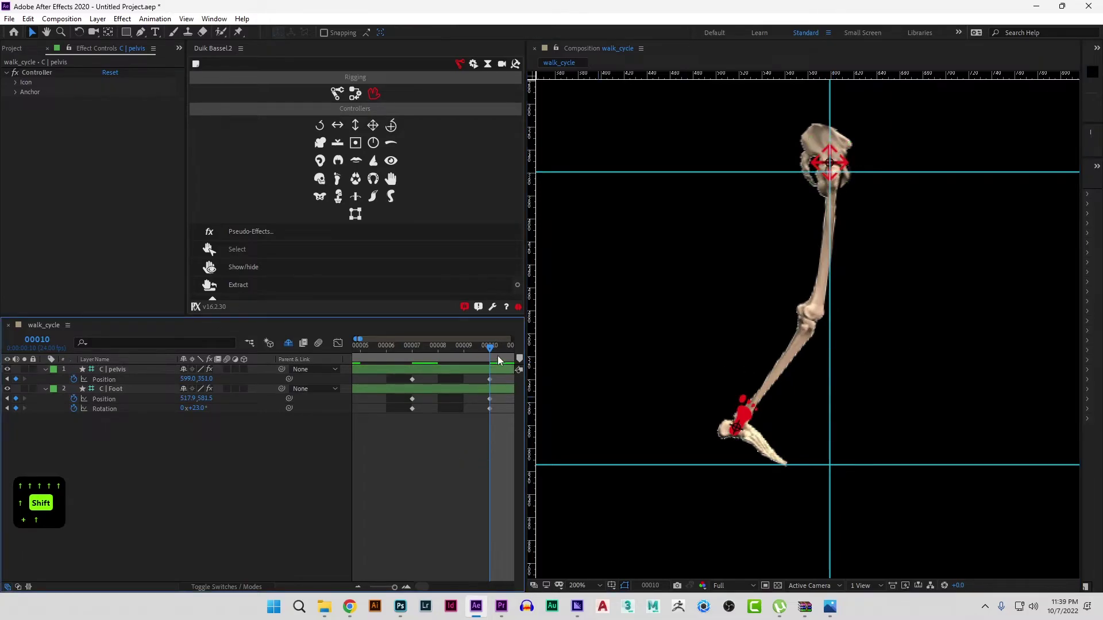
{"action": "scroll", "coordinate": [487, 406], "scroll_direction": "down", "scroll_amount": 3}
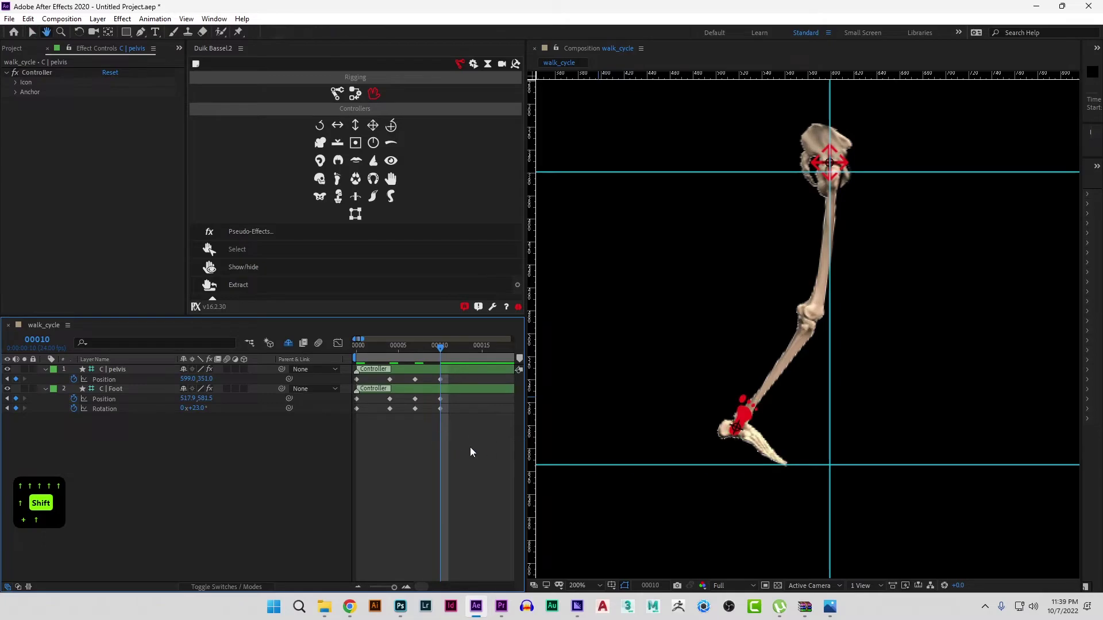
{"action": "key", "text": "alt+Tab"}
{"action": "left_click_drag", "start_coordinate": [256, 389], "coordinate": [583, 388]}
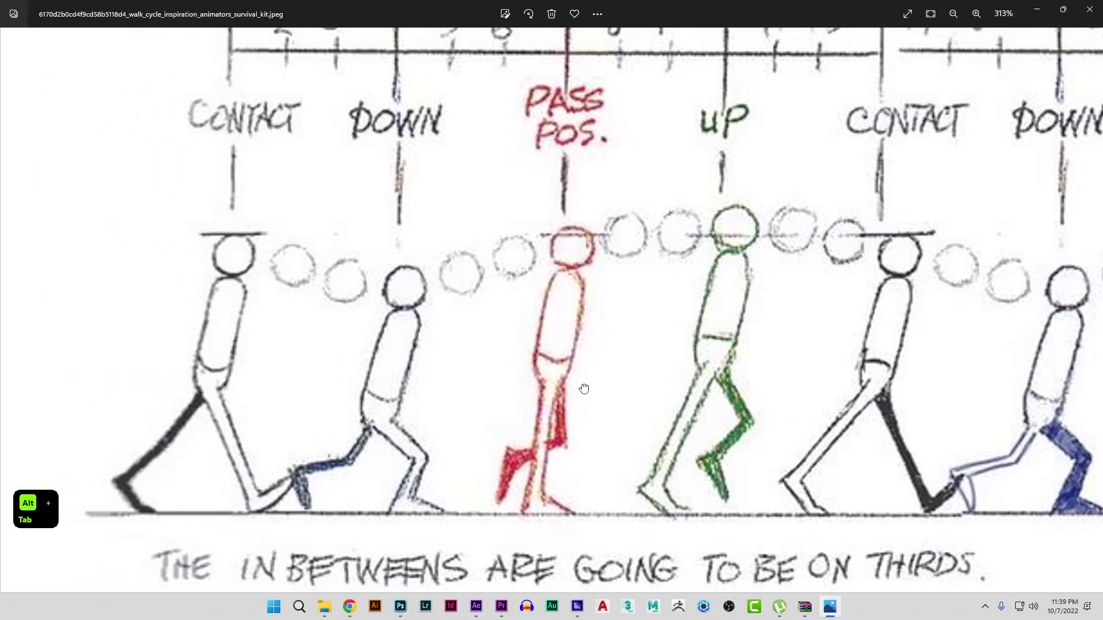
{"action": "key", "text": "alt+Tab"}
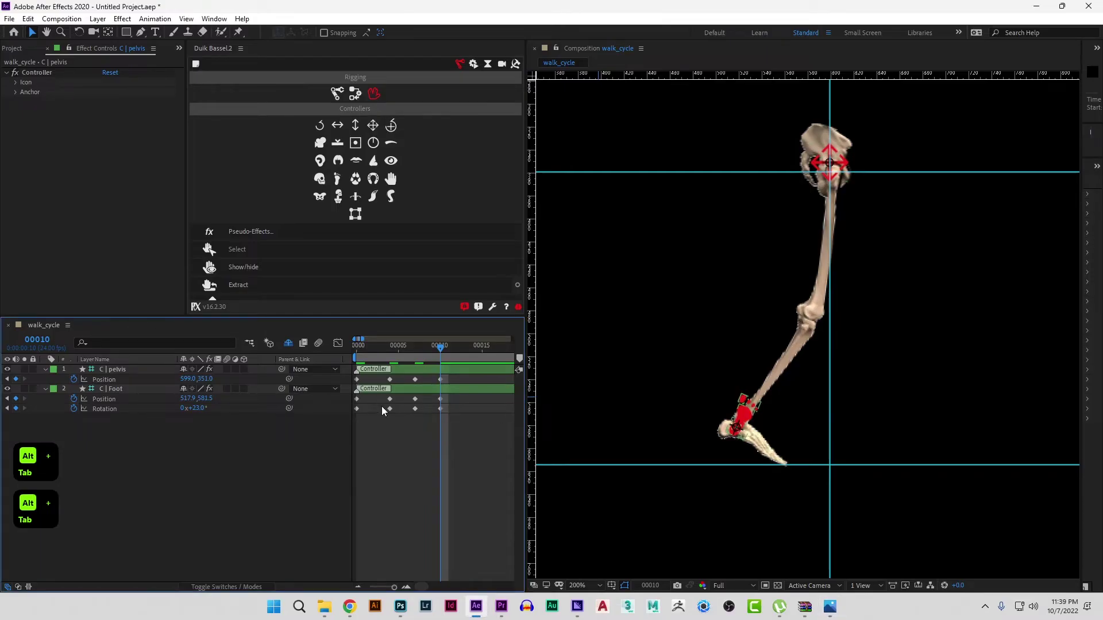
{"action": "scroll", "coordinate": [420, 434], "scroll_direction": "up", "scroll_amount": 4}
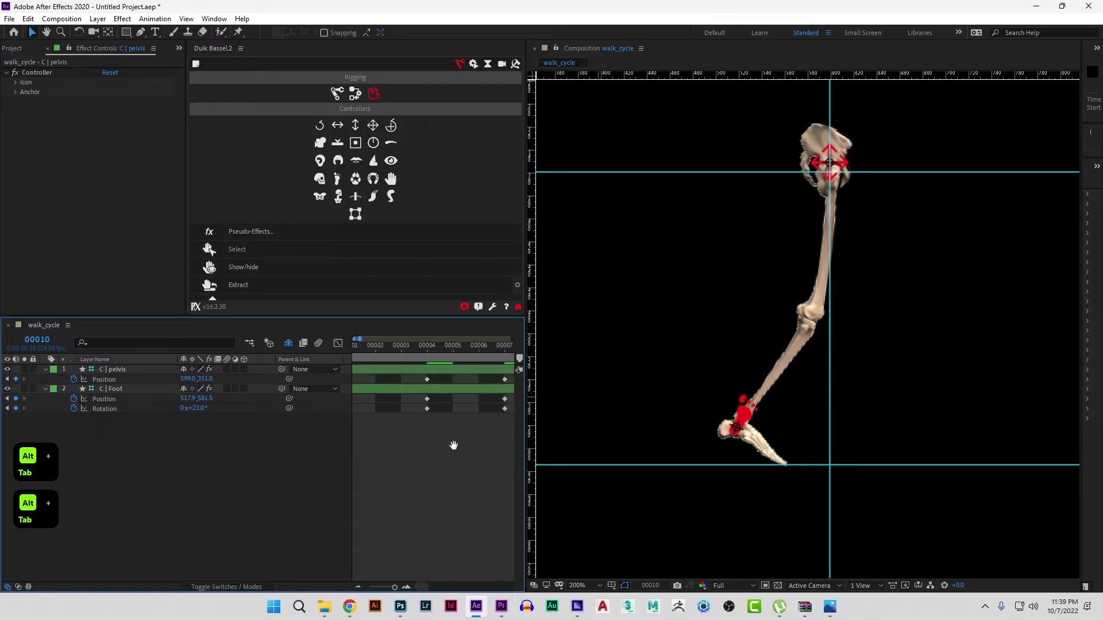
{"action": "left_click_drag", "start_coordinate": [460, 445], "coordinate": [680, 447]}
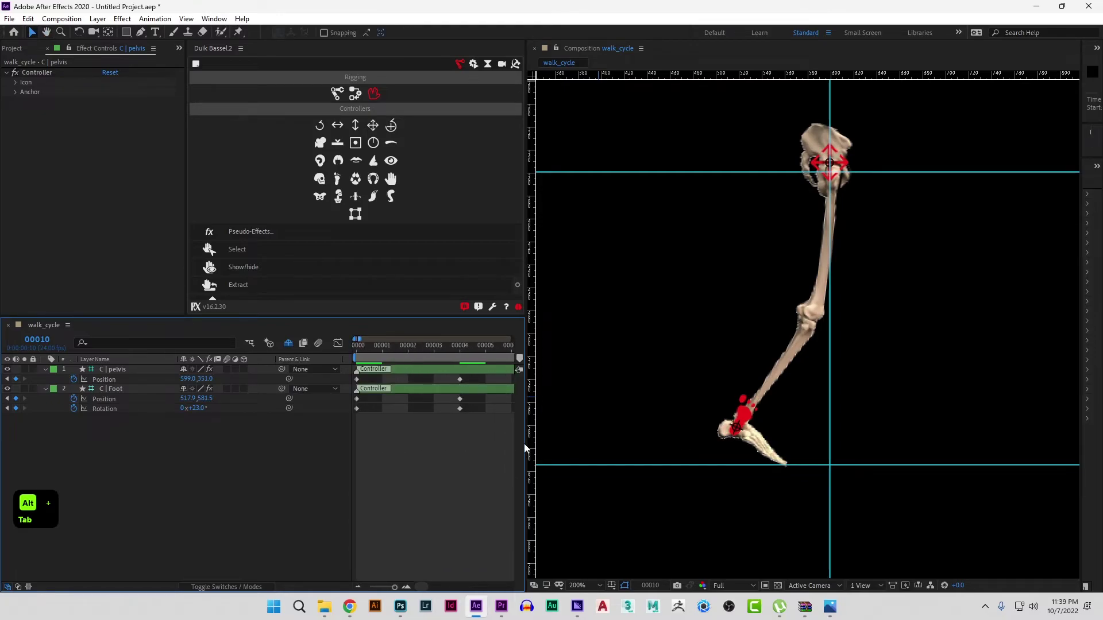
{"action": "key", "text": "space"}
{"action": "left_click_drag", "start_coordinate": [464, 434], "coordinate": [299, 437]}
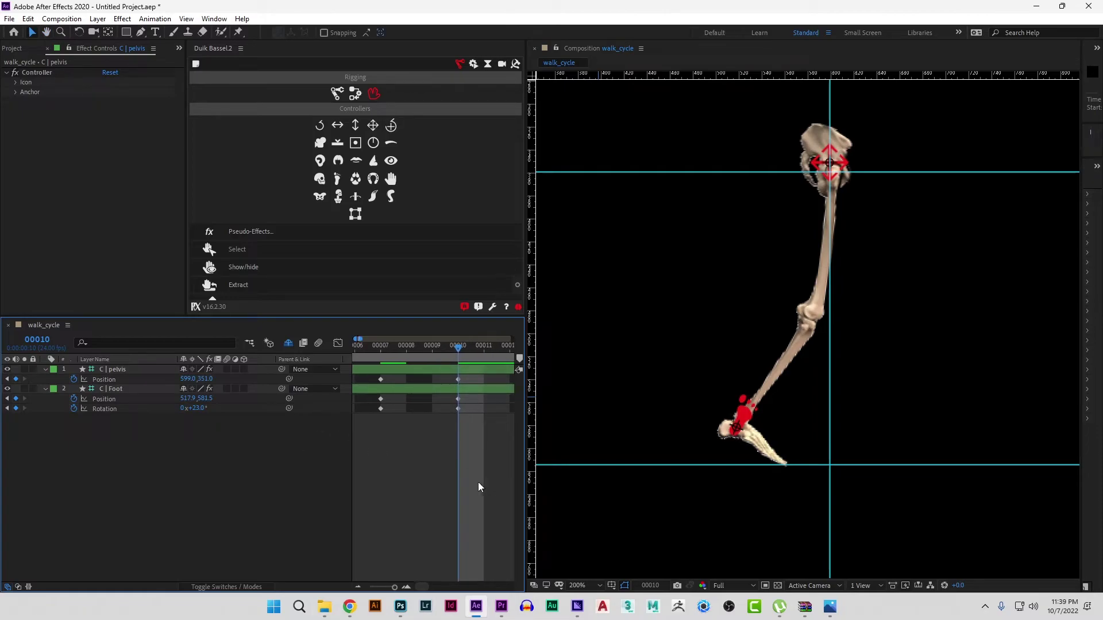
{"action": "key", "text": "alt+Tab"}
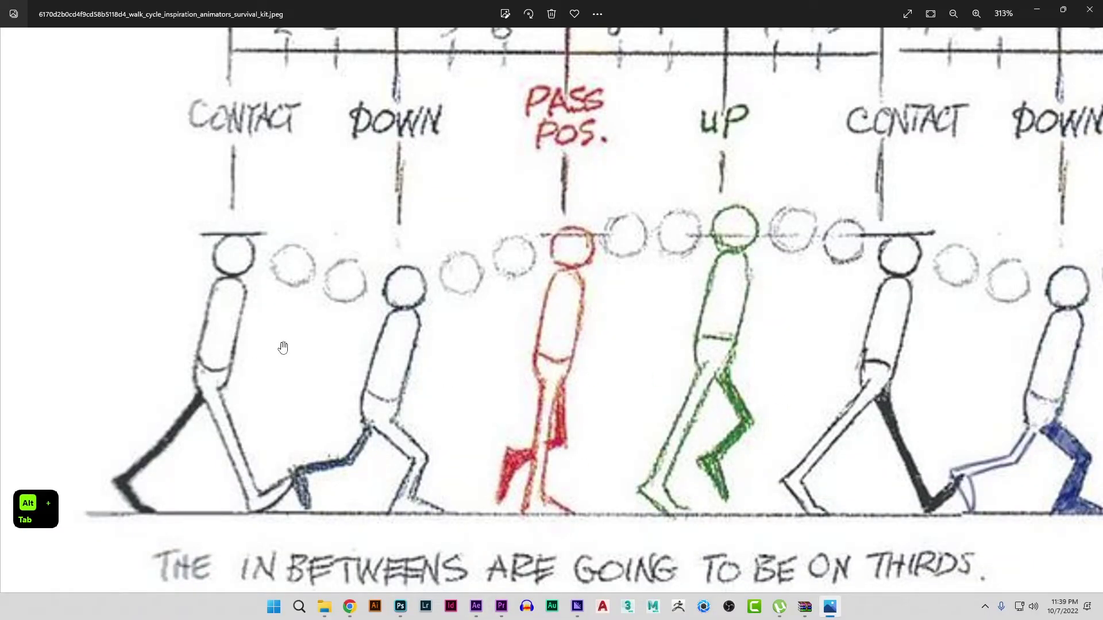
{"action": "left_click_drag", "start_coordinate": [917, 343], "coordinate": [769, 350]}
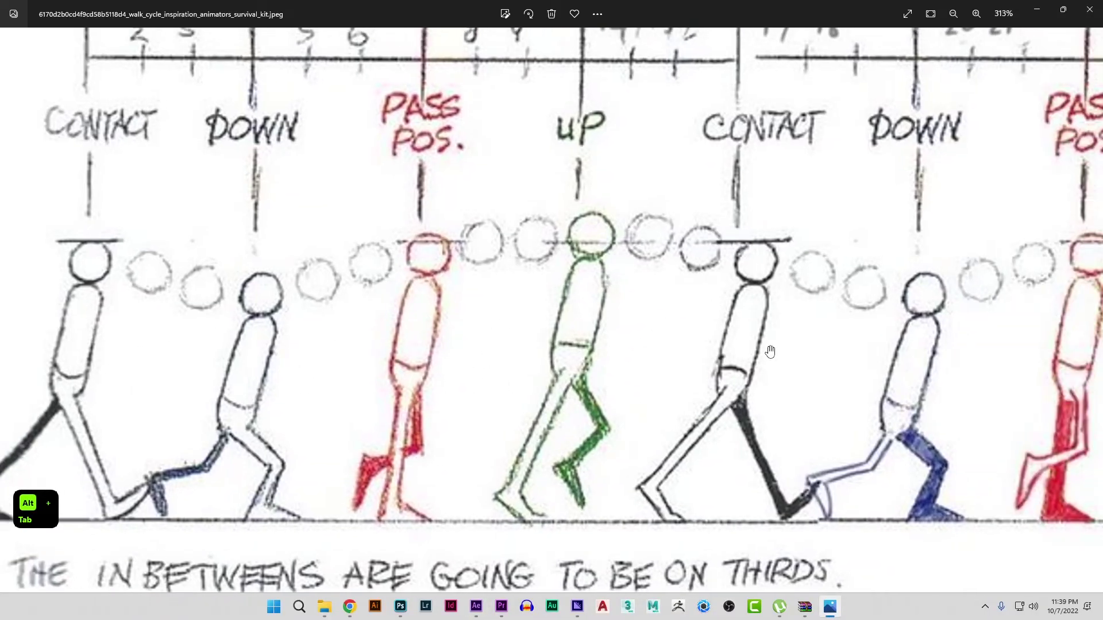
- Return to After Effects and undo the latest C | pelvis and C | Foot position changes at frame 10
{"action": "key", "text": "alt+Tab"}
{"action": "key", "text": "ctrl+z"}
{"action": "key", "text": "ctrl+z"}
{"action": "key", "text": "ctrl+z"}
{"action": "key", "text": "ctrl+z"}
{"action": "key", "text": "ctrl+z"}
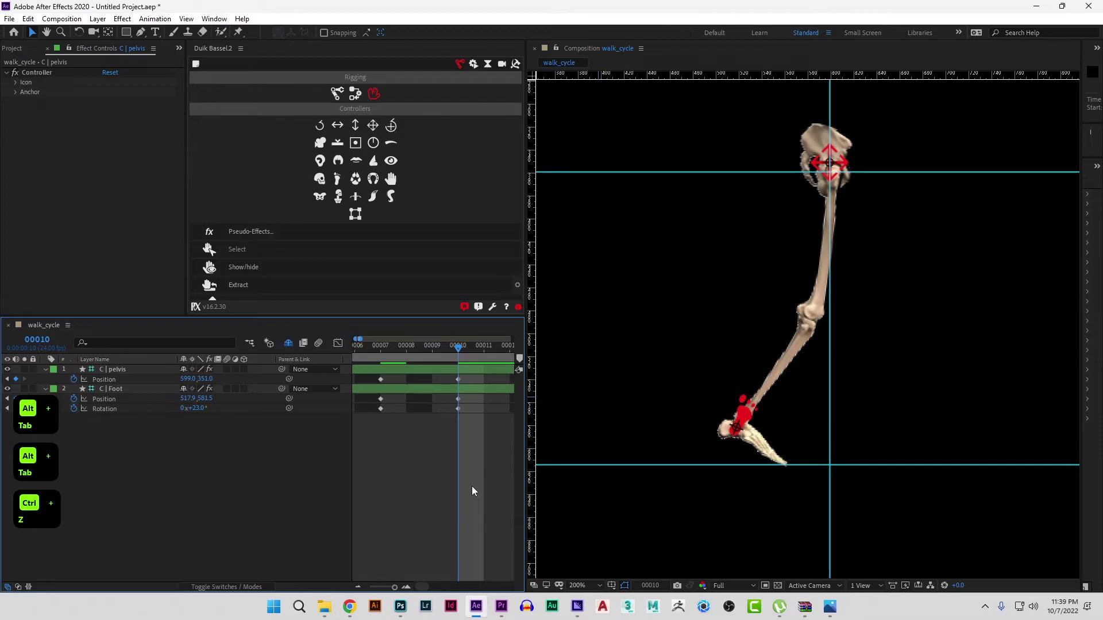
{"action": "key", "text": "ctrl+z"}
{"action": "key", "text": "ctrl+z"}
{"action": "key", "text": "ctrl+z"}
{"action": "key", "text": "ctrl+z"}
{"action": "key", "text": "ctrl+z"}
{"action": "key", "text": "ctrl+z"}
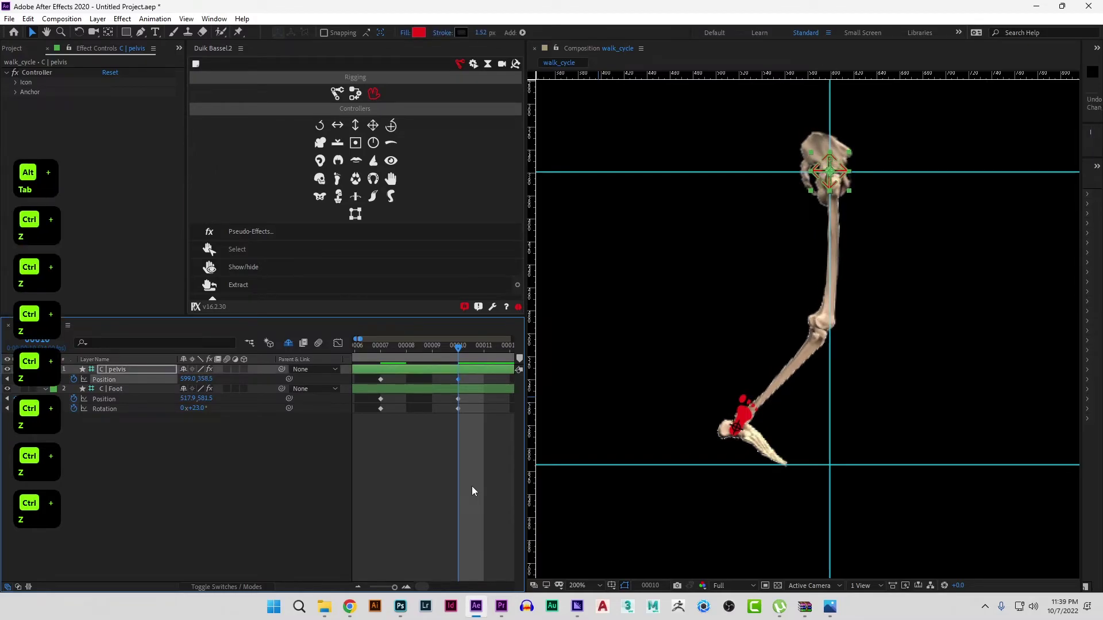
{"action": "key", "text": "ctrl+z"}
{"action": "key", "text": "ctrl+z"}
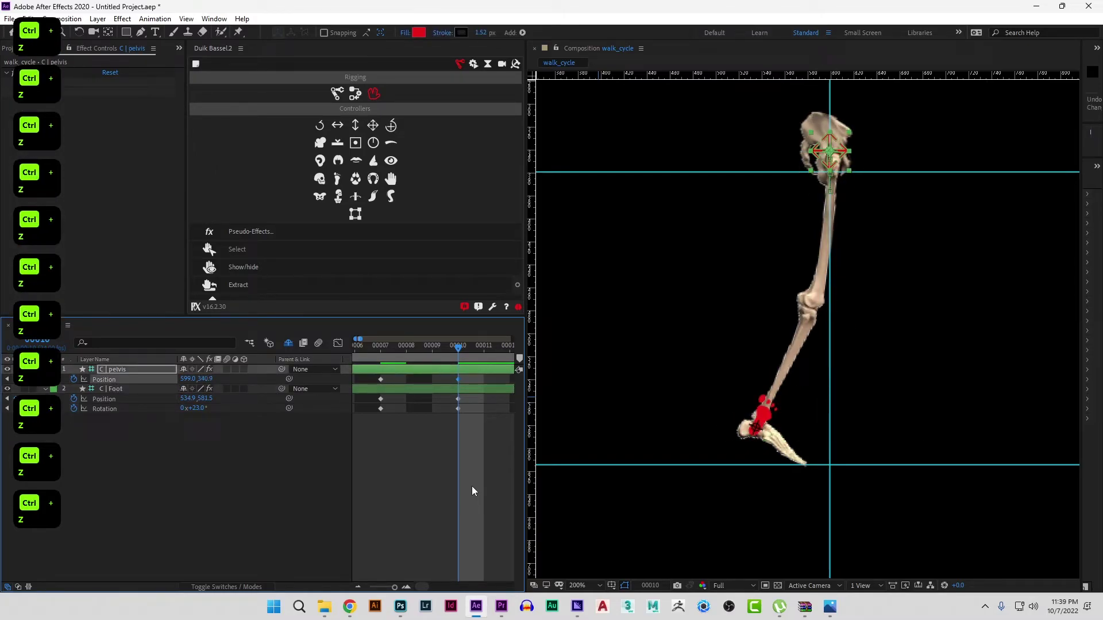
{"action": "key", "text": "ctrl+z"}
{"action": "key", "text": "ctrl+z"}
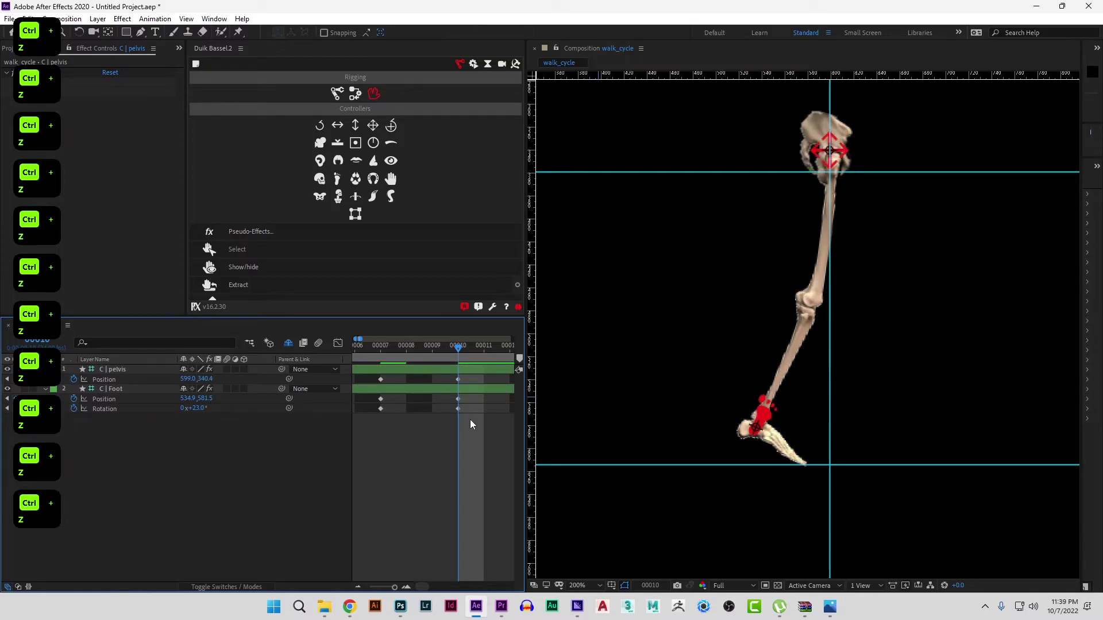
- Check the second contact pose and its frame number on the chart, and move the After Effects current time to frame 13
{"action": "key", "text": "alt+Tab"}
{"action": "left_click_drag", "start_coordinate": [623, 180], "coordinate": [616, 290]}
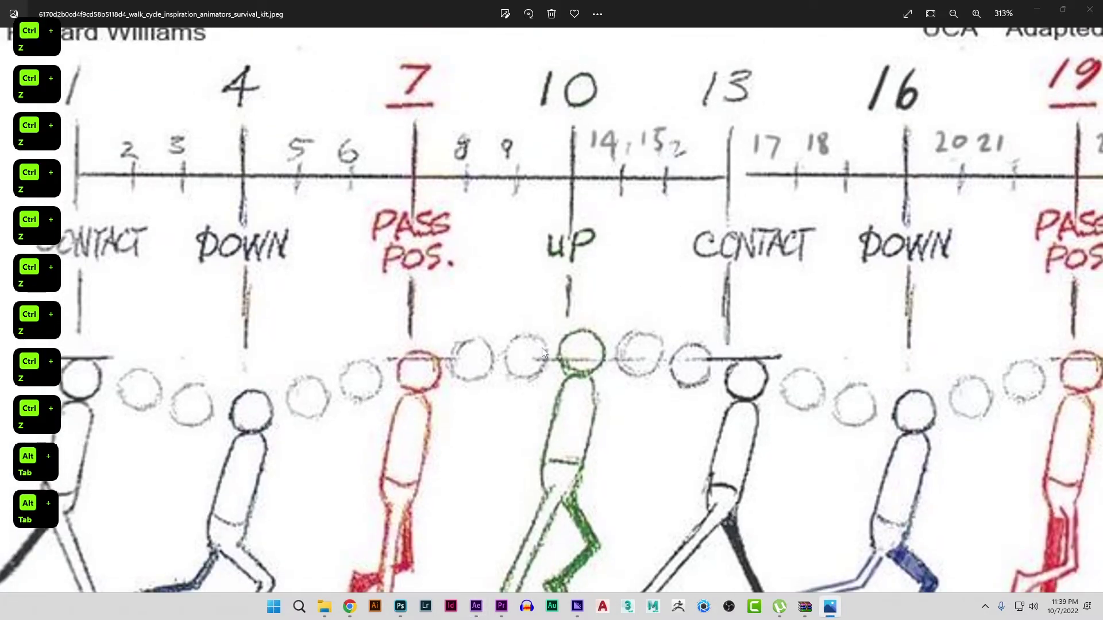
{"action": "key", "text": "alt+Tab"}
{"action": "left_click", "coordinate": [453, 349]}
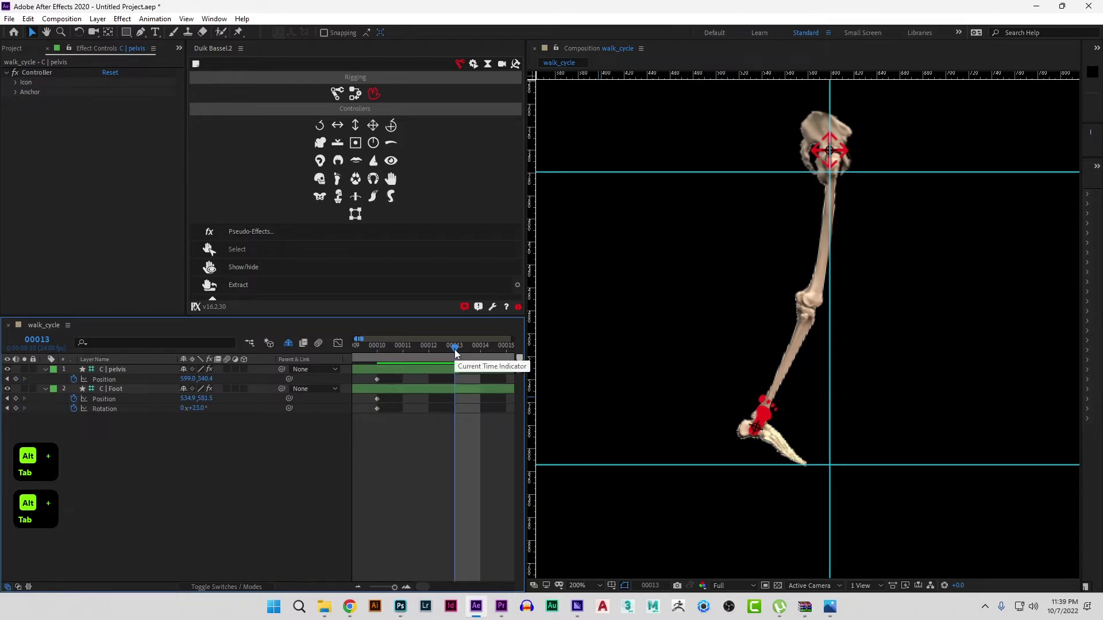
{"action": "key", "text": "alt+Tab"}
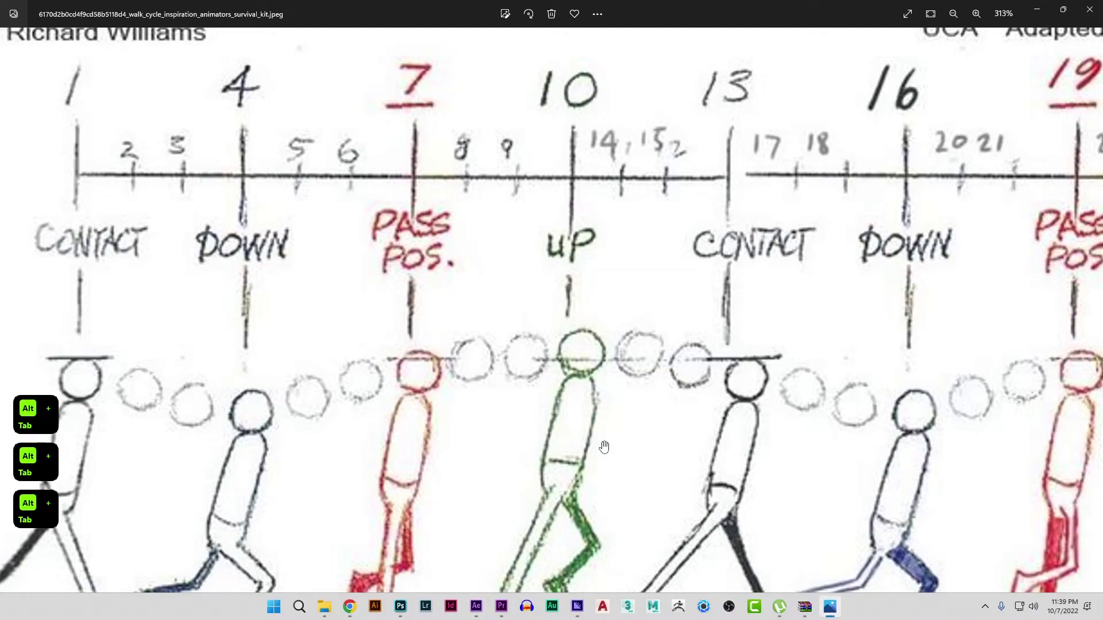
{"action": "left_click_drag", "start_coordinate": [601, 446], "coordinate": [569, 350]}
{"action": "key", "text": "alt+Tab"}
- Following the chart's contact pose at frame 13, lower C | pelvis to about 599, 359 and move C | Foot back to about 521.9, 581.5
{"action": "left_click_drag", "start_coordinate": [831, 155], "coordinate": [830, 179]}
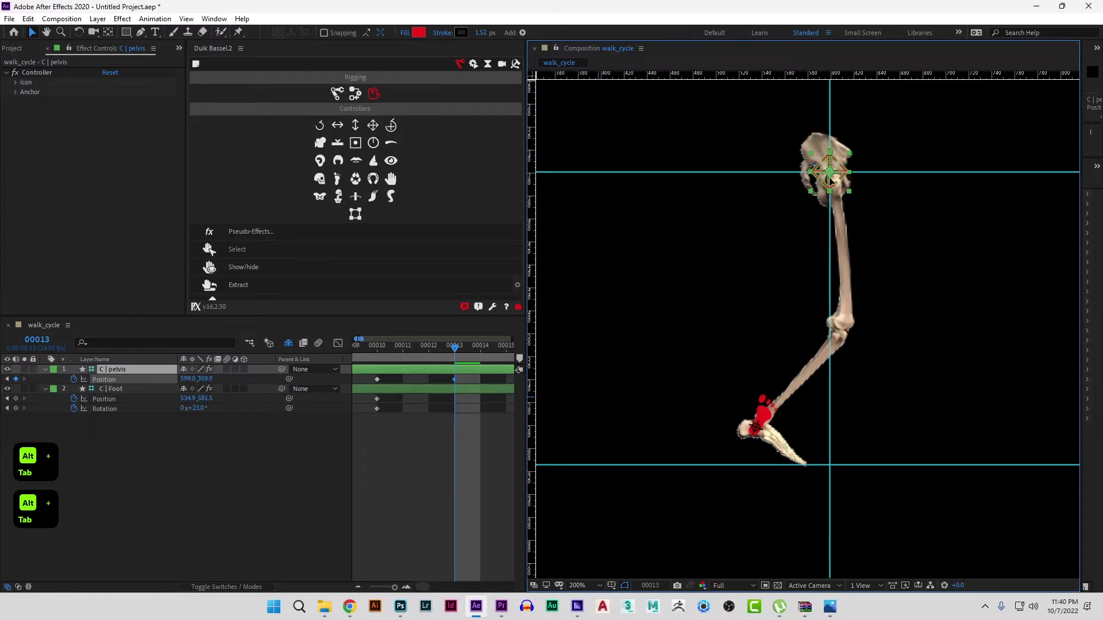
{"action": "left_click", "coordinate": [765, 415]}
{"action": "left_click_drag", "start_coordinate": [764, 416], "coordinate": [747, 415]}
- At frame 13, raise C | pelvis slightly to about 599, 354.5 and add a Rotation keyframe for C | Foot
{"action": "left_click", "coordinate": [843, 178]}
{"action": "key", "text": "Up"}
{"action": "key", "text": "Up"}
{"action": "key", "text": "Up"}
{"action": "key", "text": "Up"}
{"action": "key", "text": "Up"}
{"action": "key", "text": "Up"}
{"action": "key", "text": "Up"}
{"action": "key", "text": "Up"}
{"action": "key", "text": "Up"}
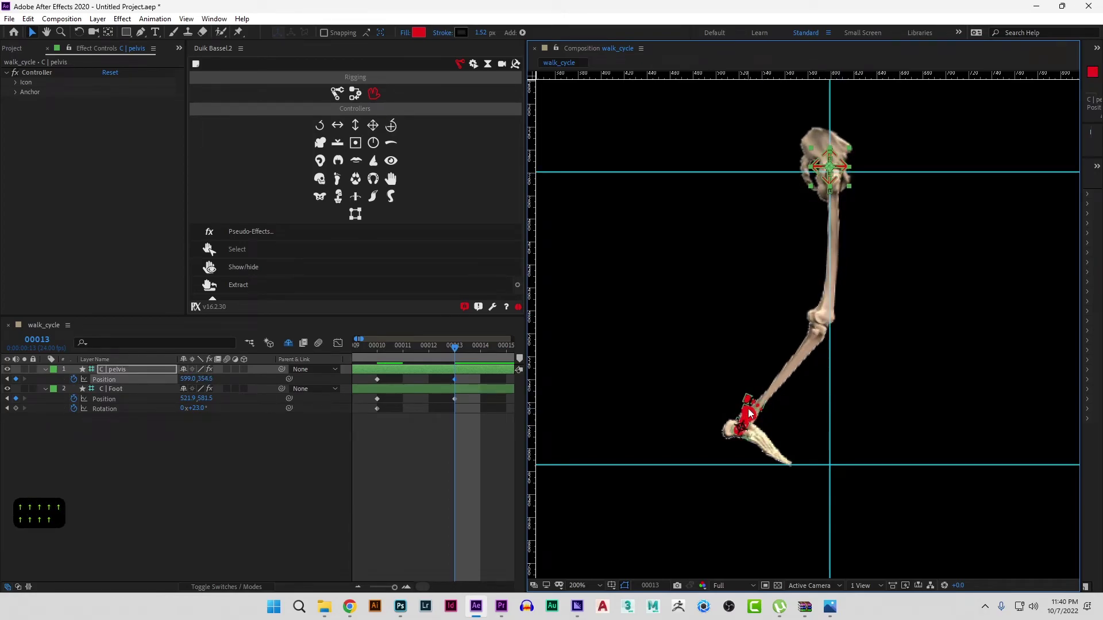
{"action": "left_click", "coordinate": [16, 409]}
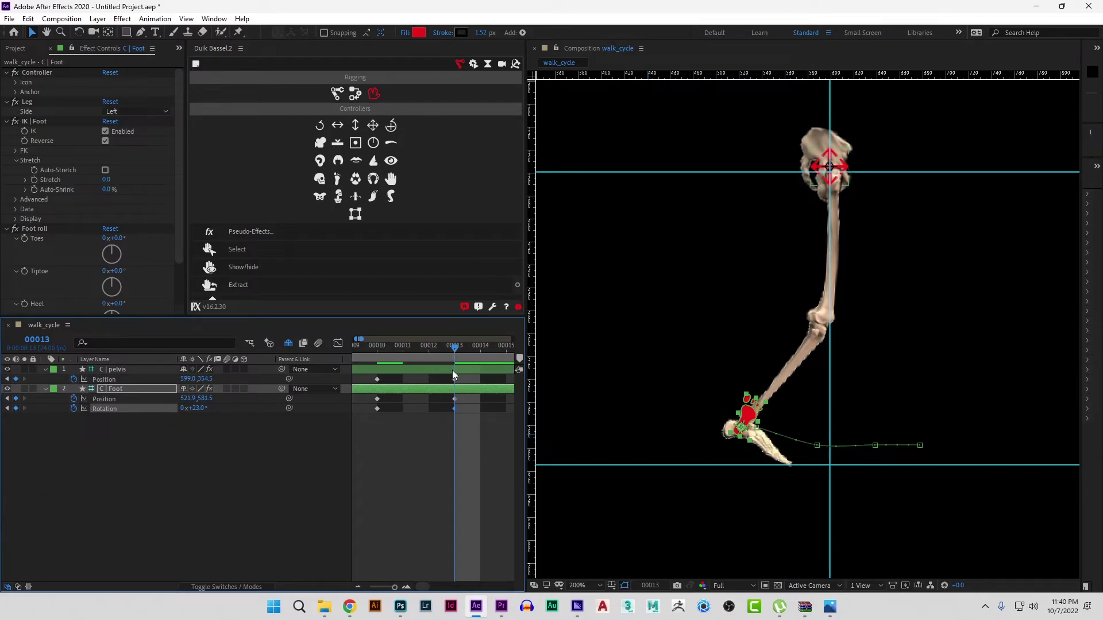
- End the work area at frame 13 and play a preview of the leg animation
{"action": "key", "text": "n"}
{"action": "scroll", "coordinate": [423, 460], "scroll_direction": "down", "scroll_amount": 5}
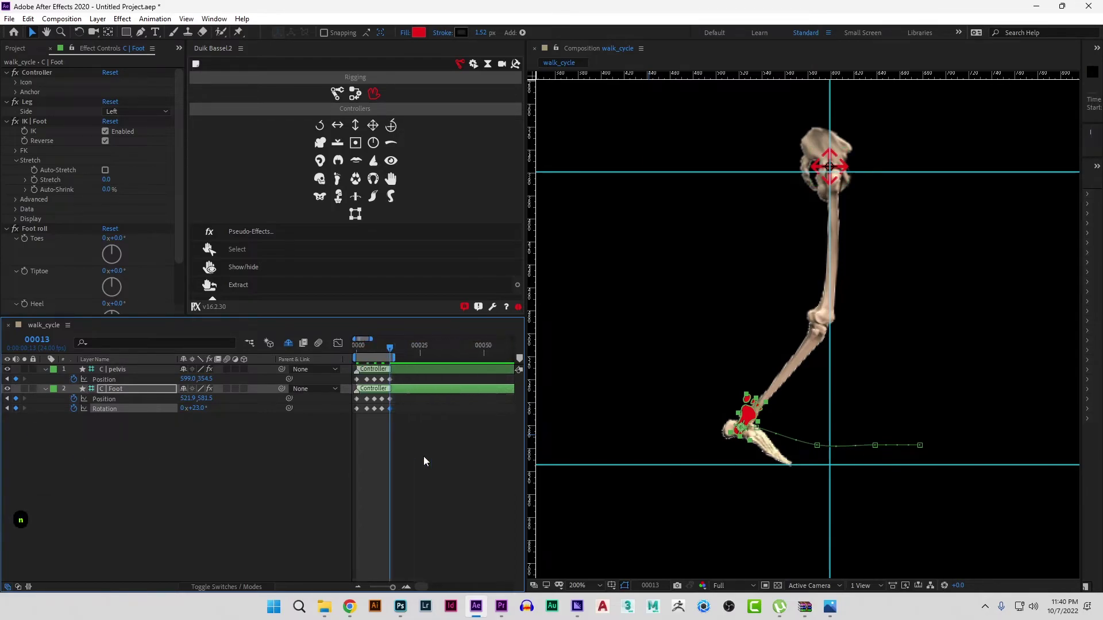
{"action": "scroll", "coordinate": [432, 445], "scroll_direction": "up", "scroll_amount": 5}
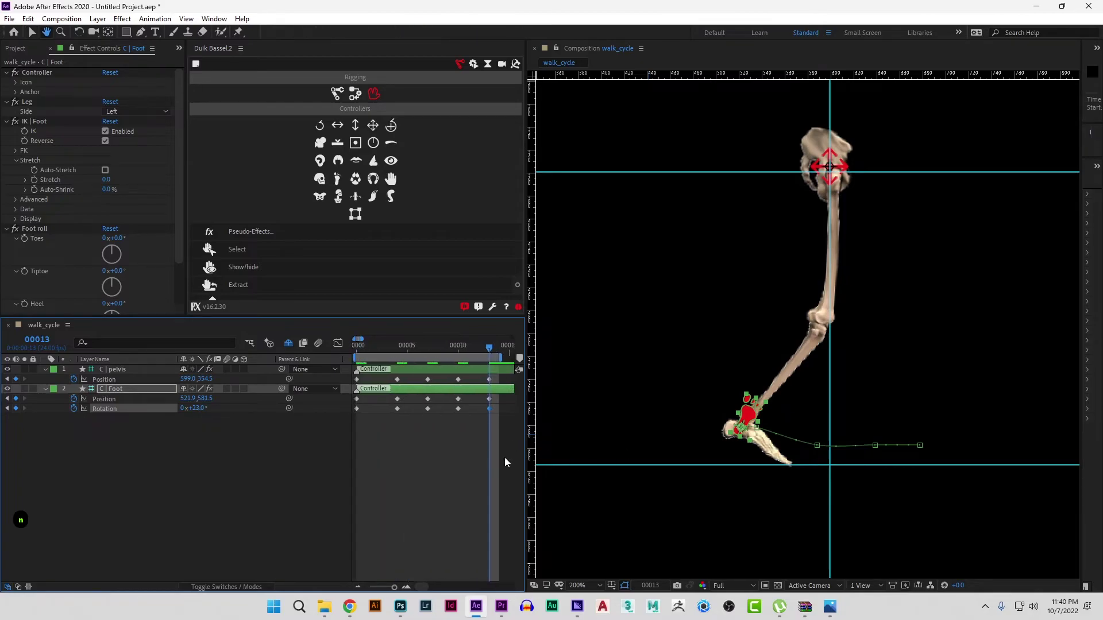
{"action": "left_click", "coordinate": [440, 450]}
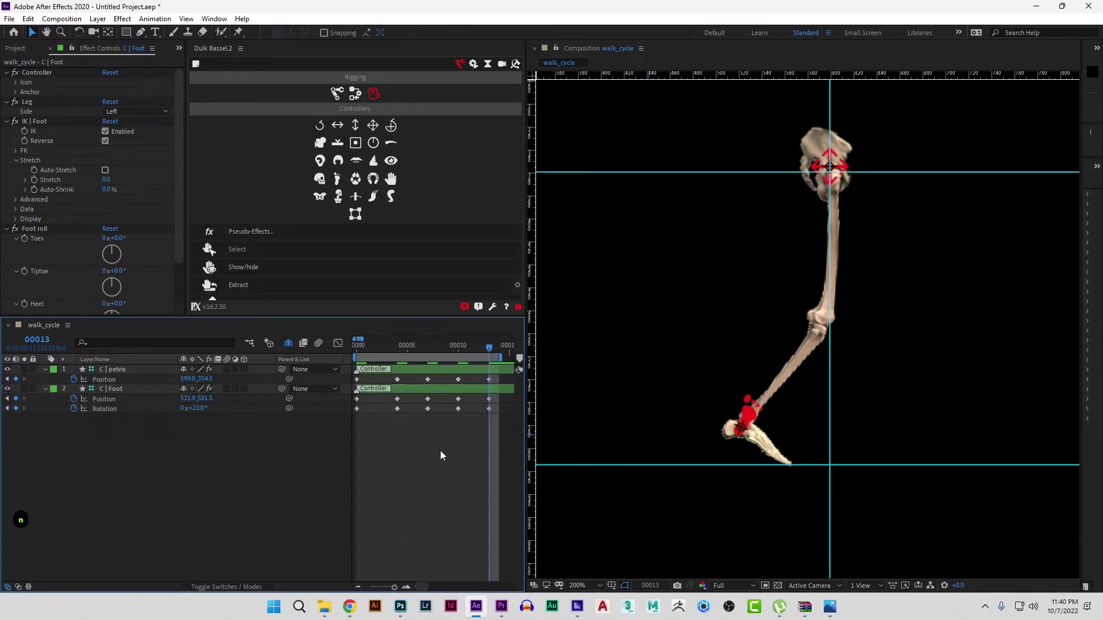
{"action": "key", "text": "0"}
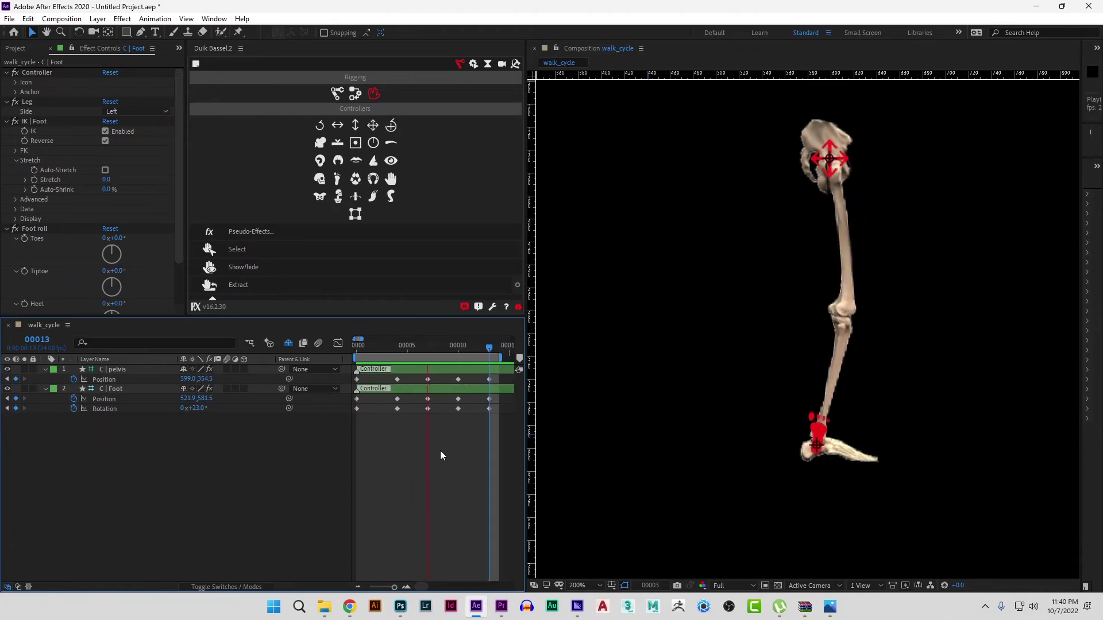
{"action": "key", "text": "space"}
{"action": "scroll", "coordinate": [456, 455], "scroll_direction": "down", "scroll_amount": 2}
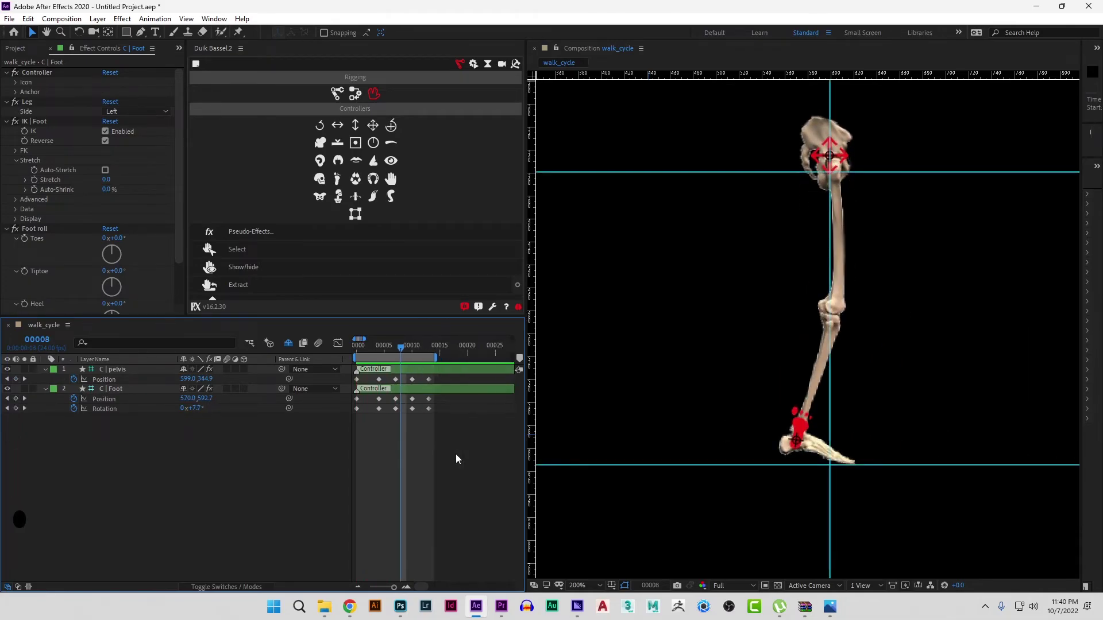
- Extend the end of the work area well beyond frame 13
{"action": "left_click_drag", "start_coordinate": [436, 357], "coordinate": [526, 360]}
{"action": "scroll", "coordinate": [388, 467], "scroll_direction": "left", "scroll_amount": 10}
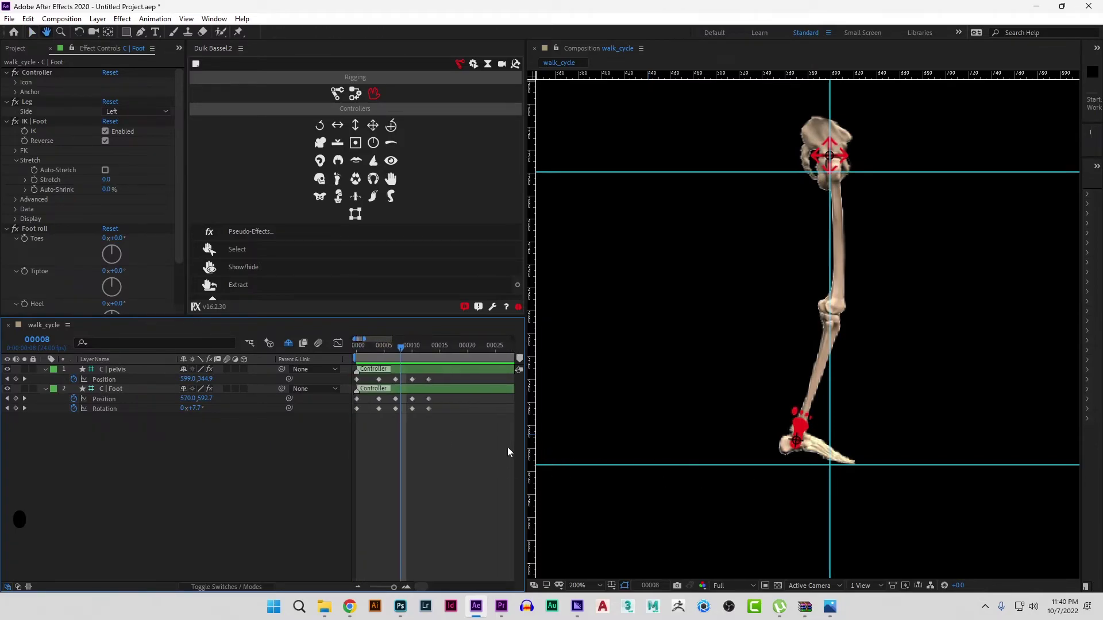
{"action": "scroll", "coordinate": [447, 444], "scroll_direction": "up", "scroll_amount": 5}
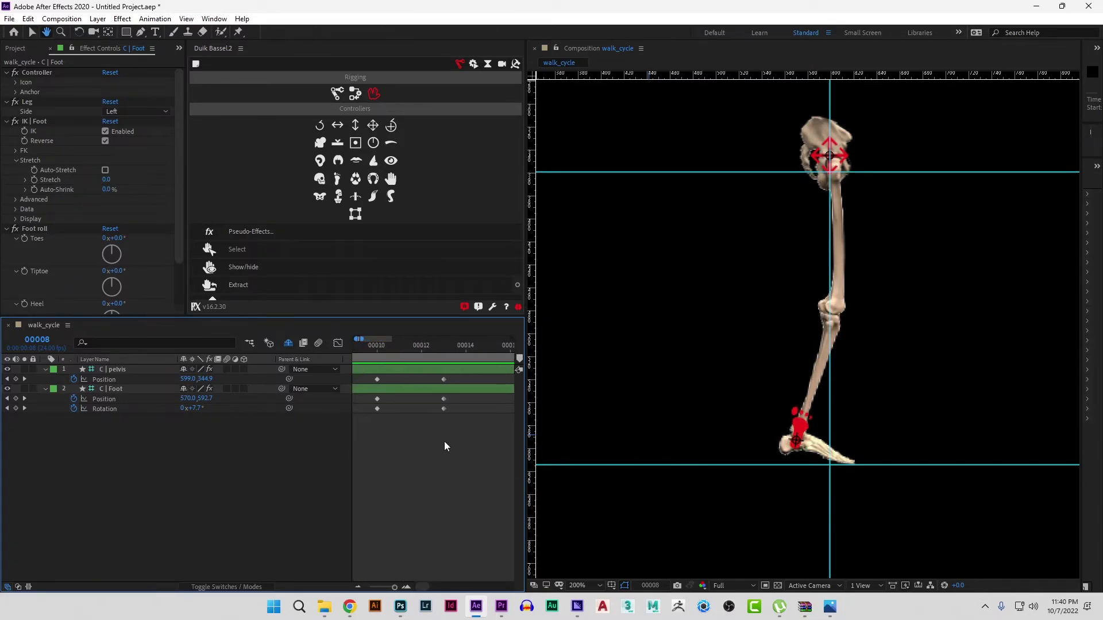
- Check the second down pose and its frame number on the chart, and move the After Effects current time to frame 16
{"action": "key", "text": "alt+Tab"}
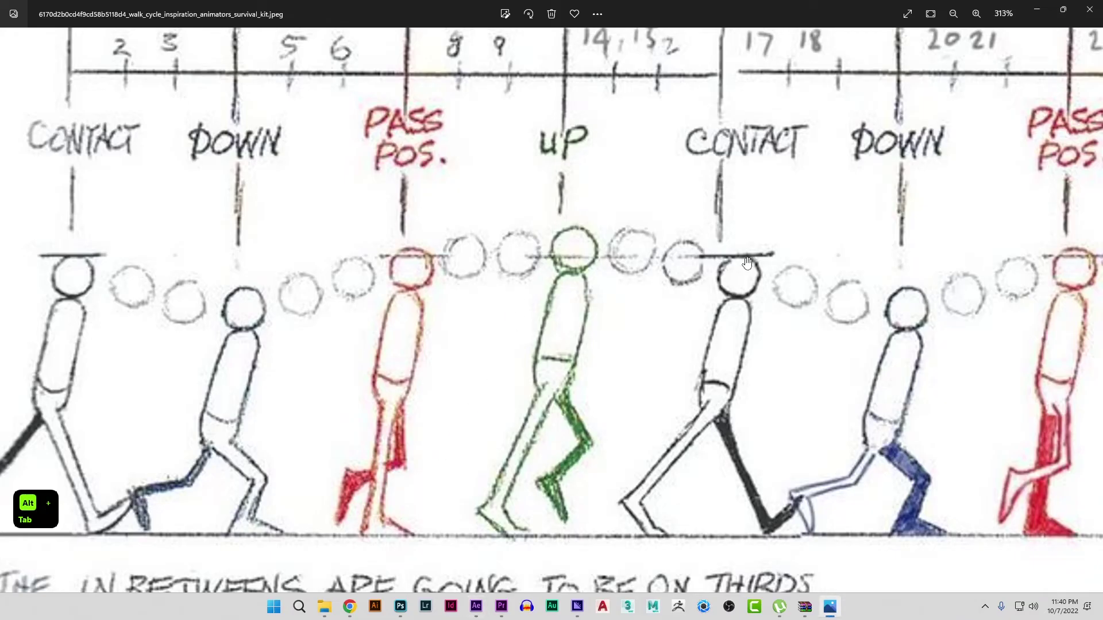
{"action": "scroll", "coordinate": [571, 362], "scroll_direction": "up", "scroll_amount": 3}
{"action": "left_click_drag", "start_coordinate": [587, 258], "coordinate": [545, 226]}
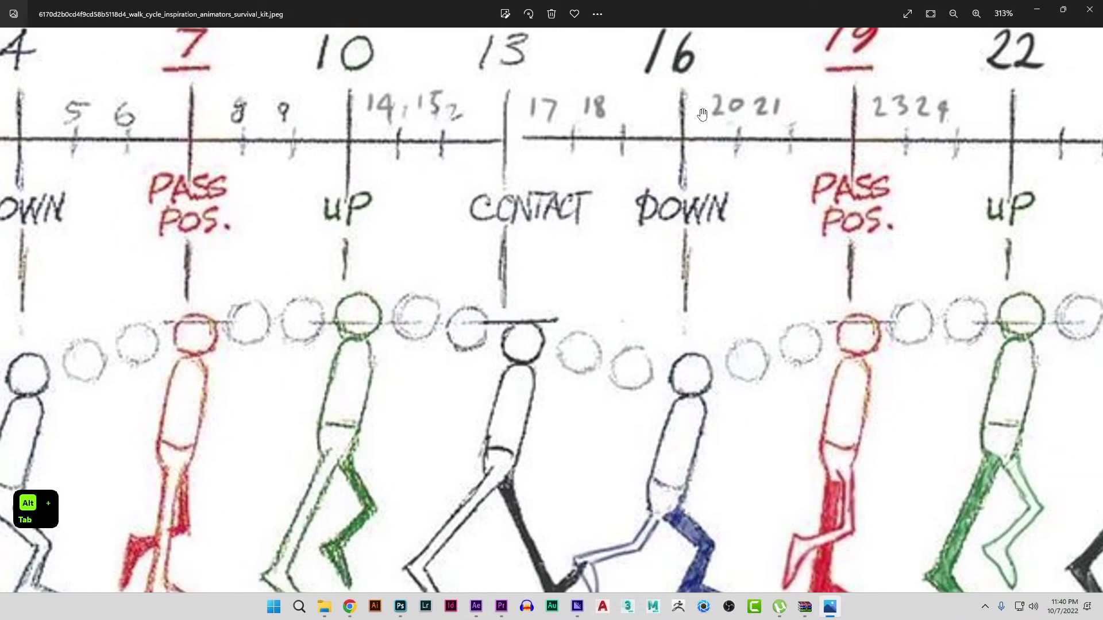
{"action": "left_click_drag", "start_coordinate": [682, 455], "coordinate": [706, 377]}
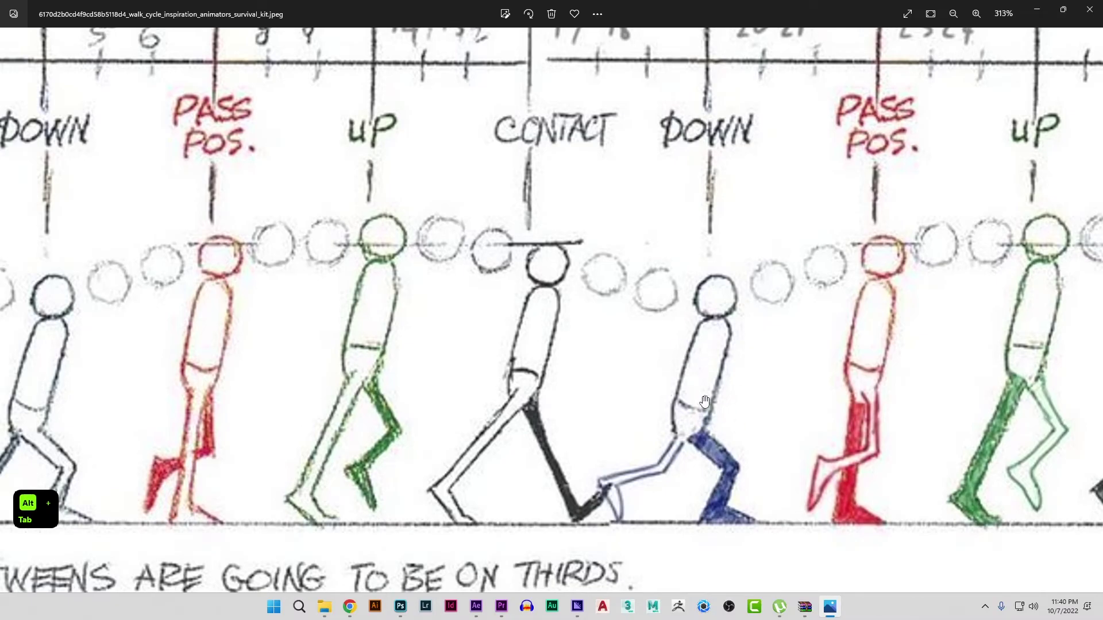
{"action": "key", "text": "alt+Tab"}
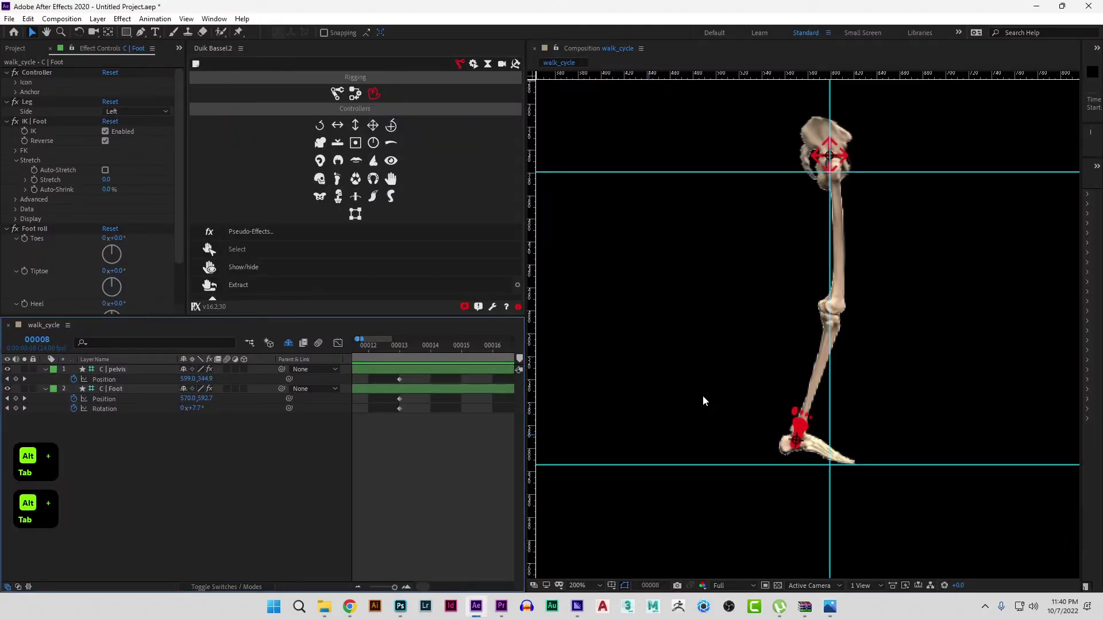
{"action": "left_click", "coordinate": [494, 348]}
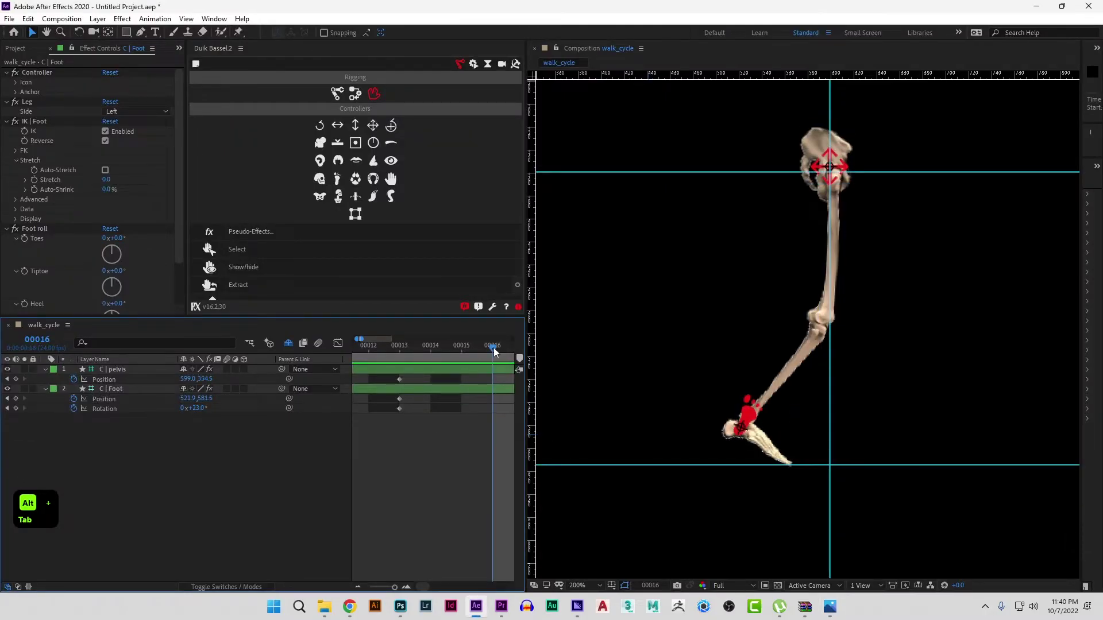
- Following the chart's down pose at frame 16, lower C | pelvis to about 599, 375.6 and move C | Foot back to about 500.9, 581.5
{"action": "key", "text": "alt+Tab"}
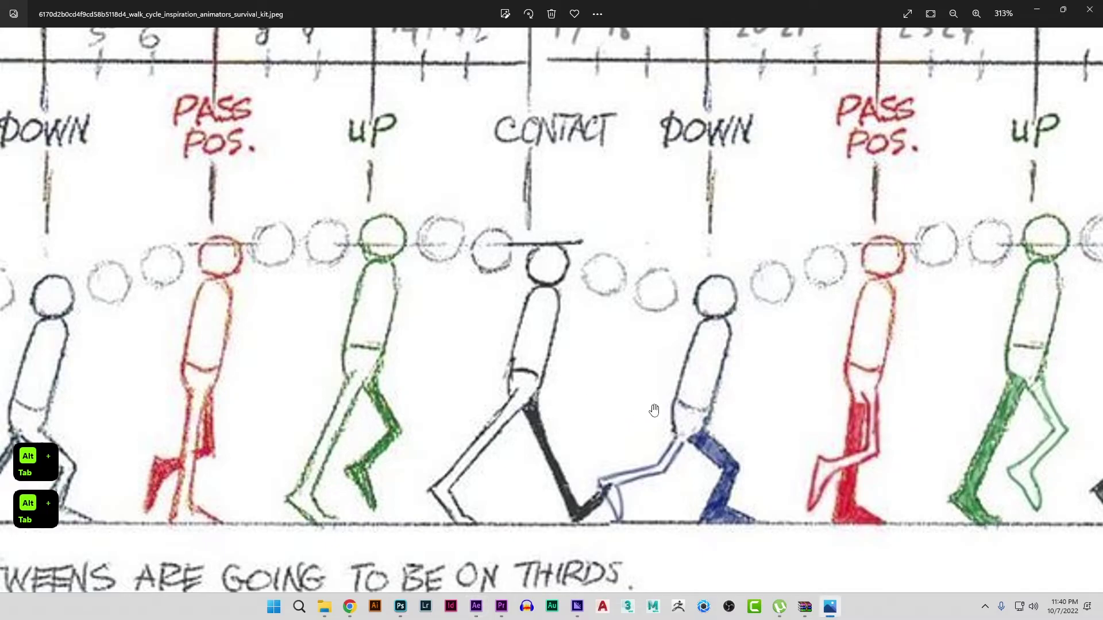
{"action": "left_click_drag", "start_coordinate": [709, 368], "coordinate": [694, 342]}
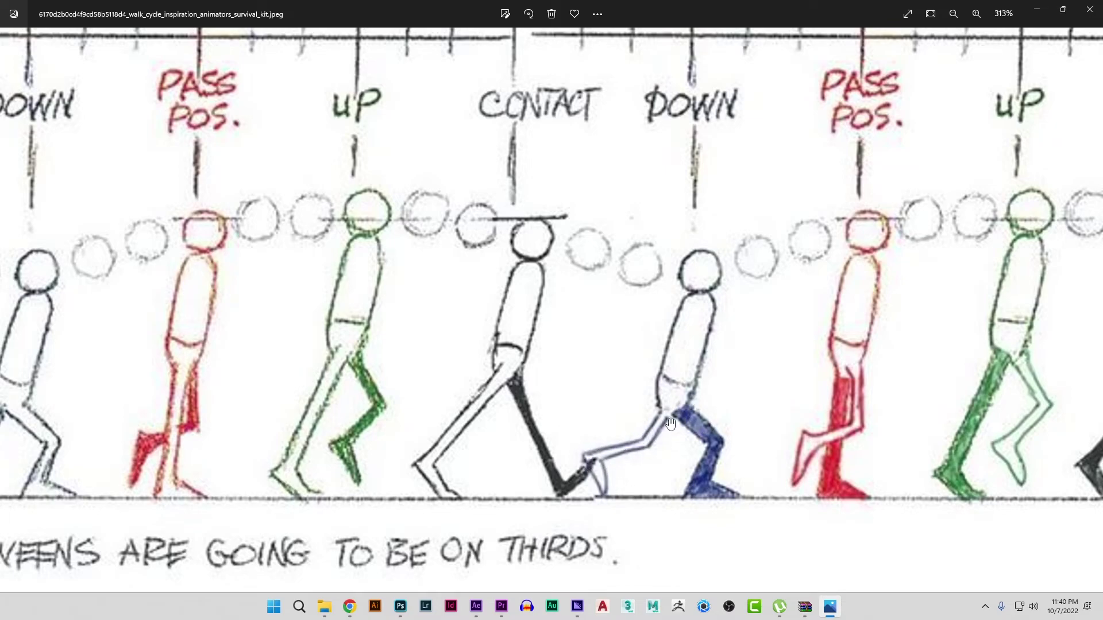
{"action": "key", "text": "alt+Tab"}
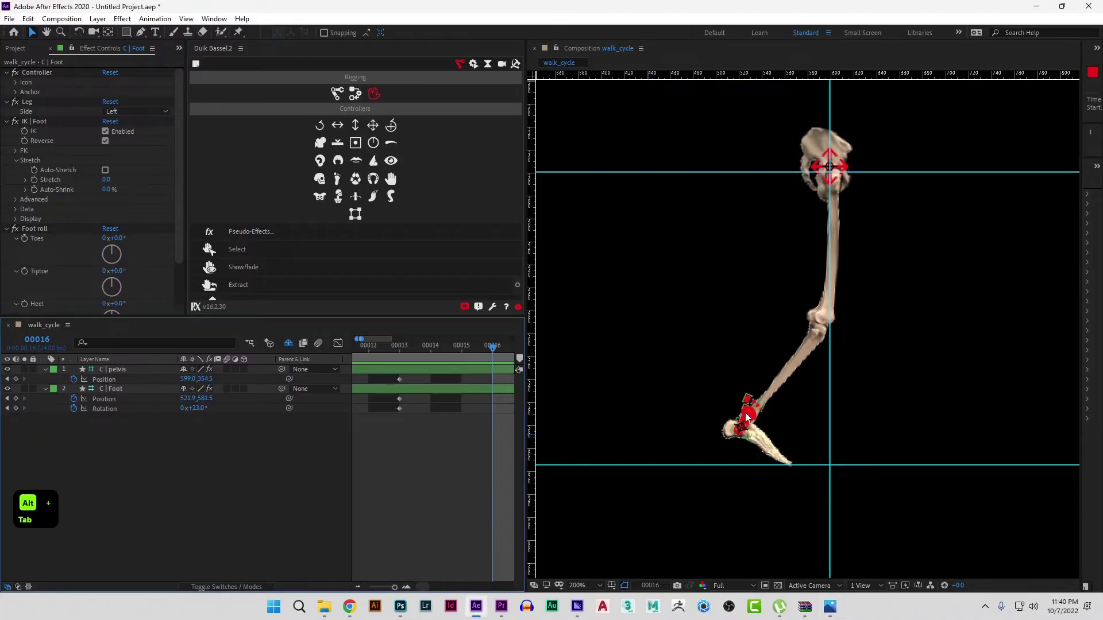
{"action": "key", "text": "alt+Tab"}
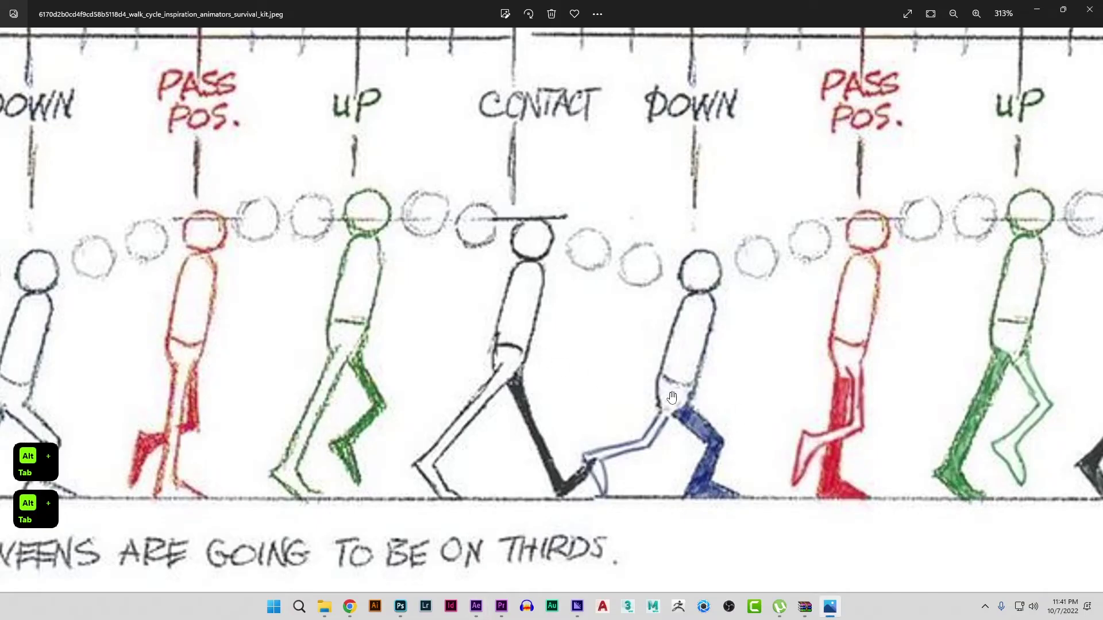
{"action": "key", "text": "alt+Tab"}
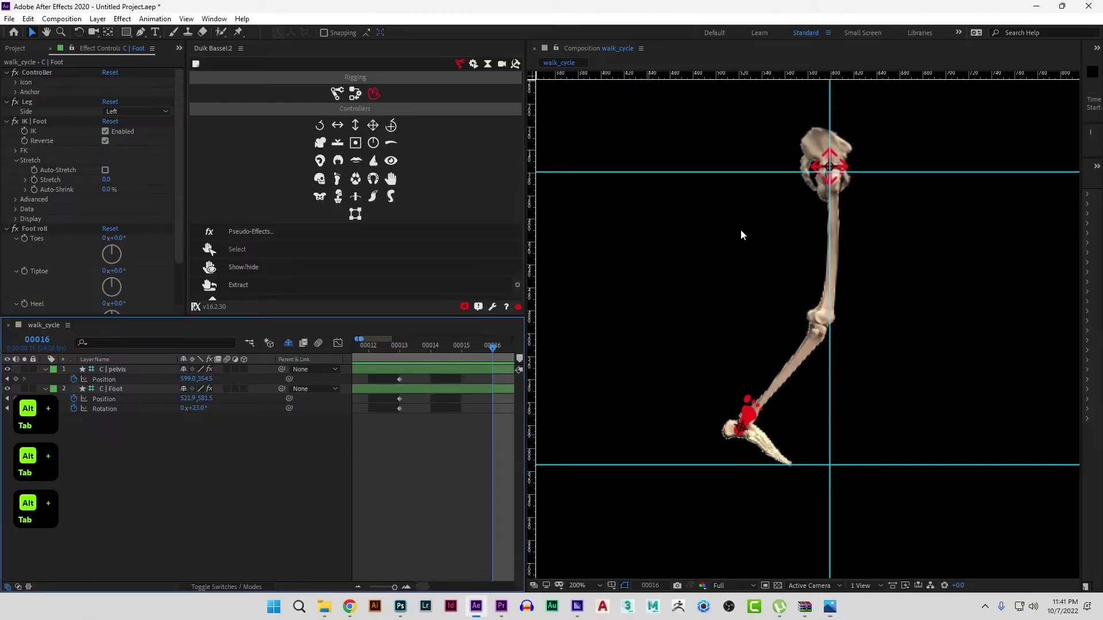
{"action": "left_click", "coordinate": [832, 171]}
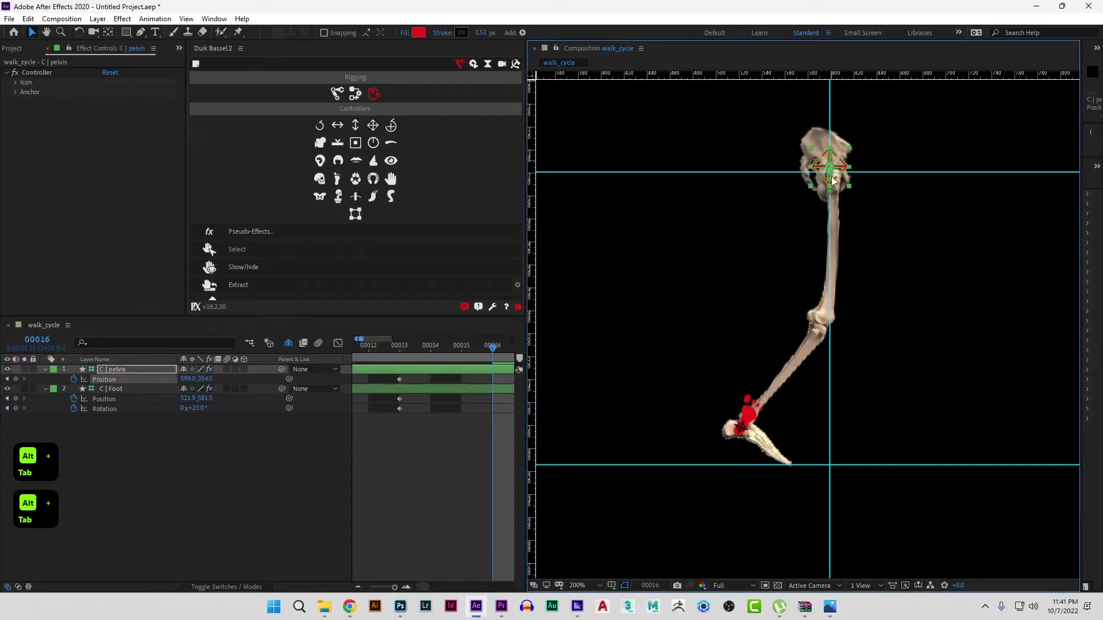
{"action": "key", "text": "ctrl+z"}
{"action": "key", "text": "ctrl+z"}
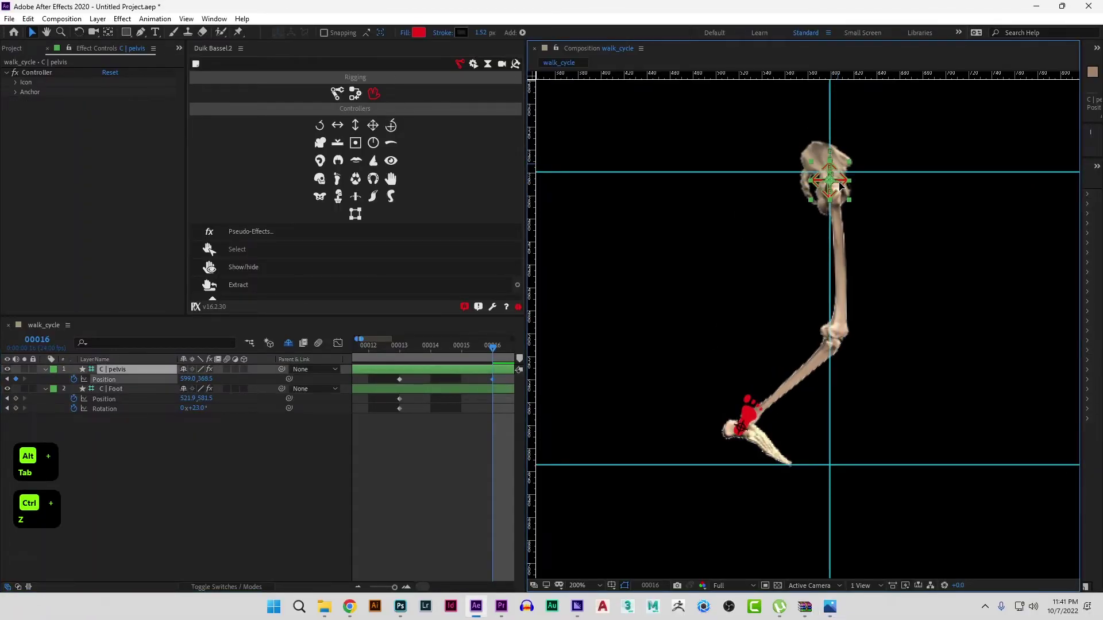
{"action": "left_click_drag", "start_coordinate": [839, 186], "coordinate": [839, 196]}
{"action": "left_click_drag", "start_coordinate": [751, 414], "coordinate": [726, 412]}
- Compare the leg with the chart's down pose, try lowering C | pelvis further to about 599, 394.6, and undo that move
{"action": "key", "text": "alt+Tab"}
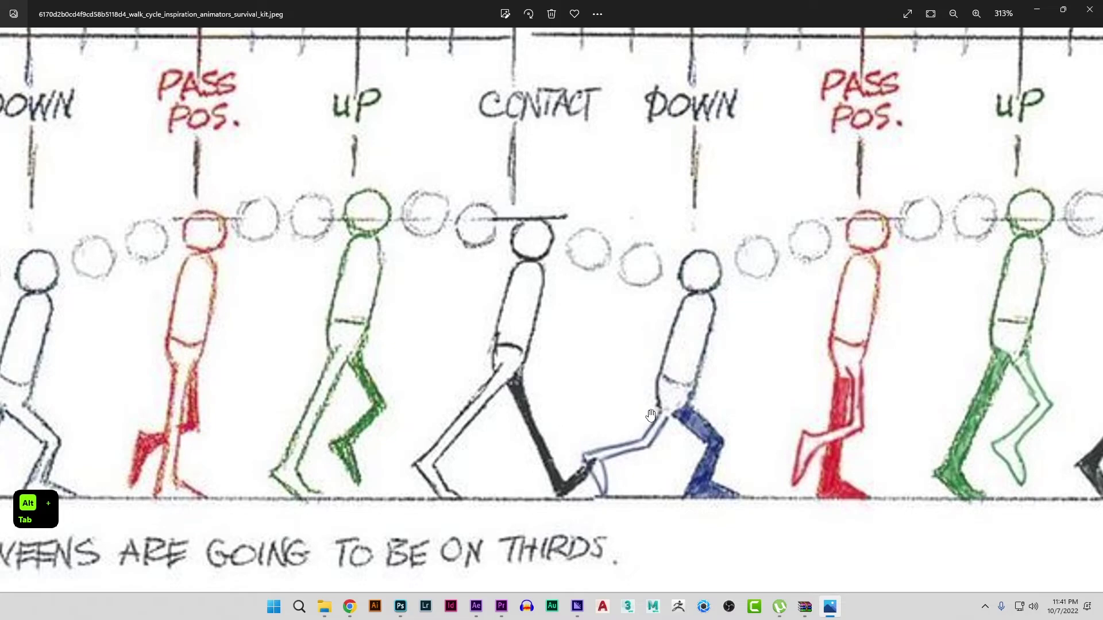
{"action": "key", "text": "alt+Tab"}
{"action": "left_click_drag", "start_coordinate": [837, 192], "coordinate": [843, 214]}
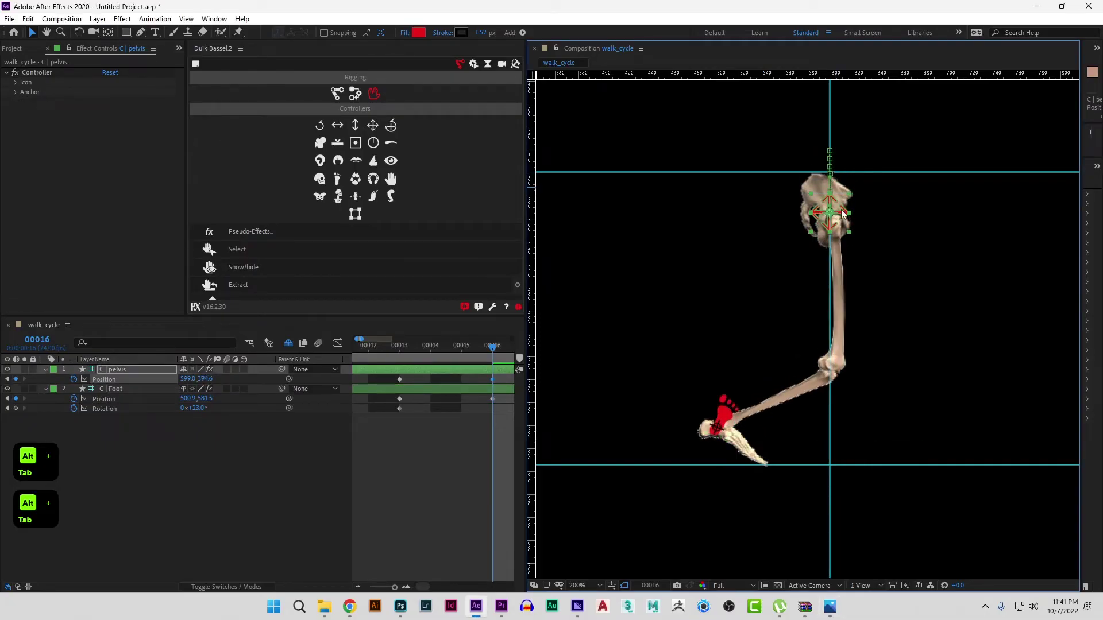
{"action": "key", "text": "ctrl+z"}
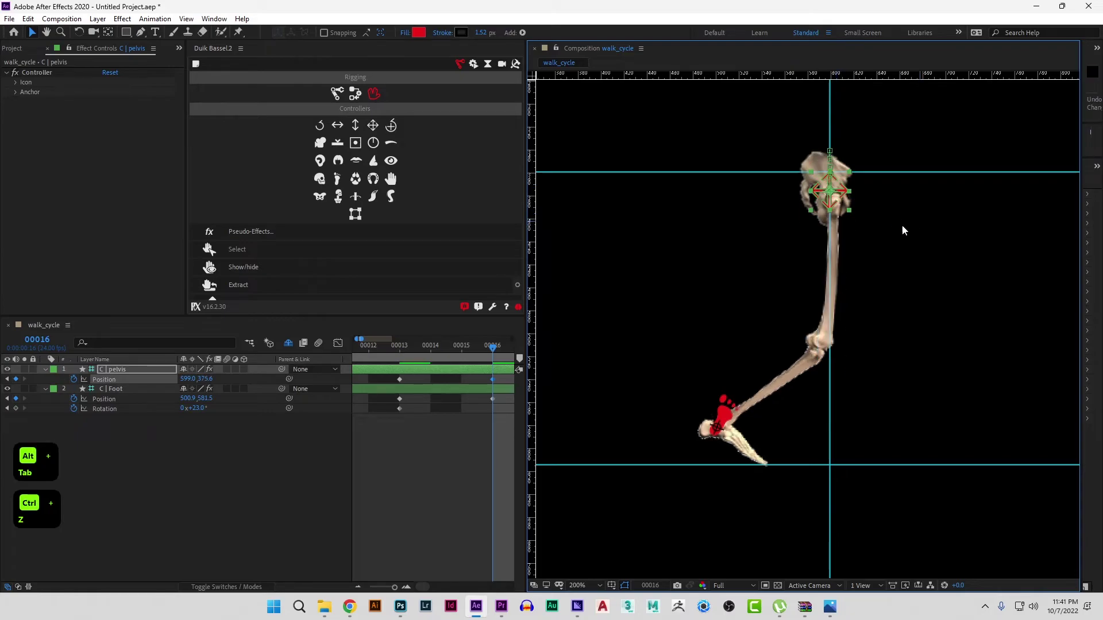
- Recheck the down pose on the chart and add a Rotation keyframe for C | Foot at frame 16
{"action": "key", "text": "alt+Tab"}
{"action": "key", "text": "alt+Tab"}
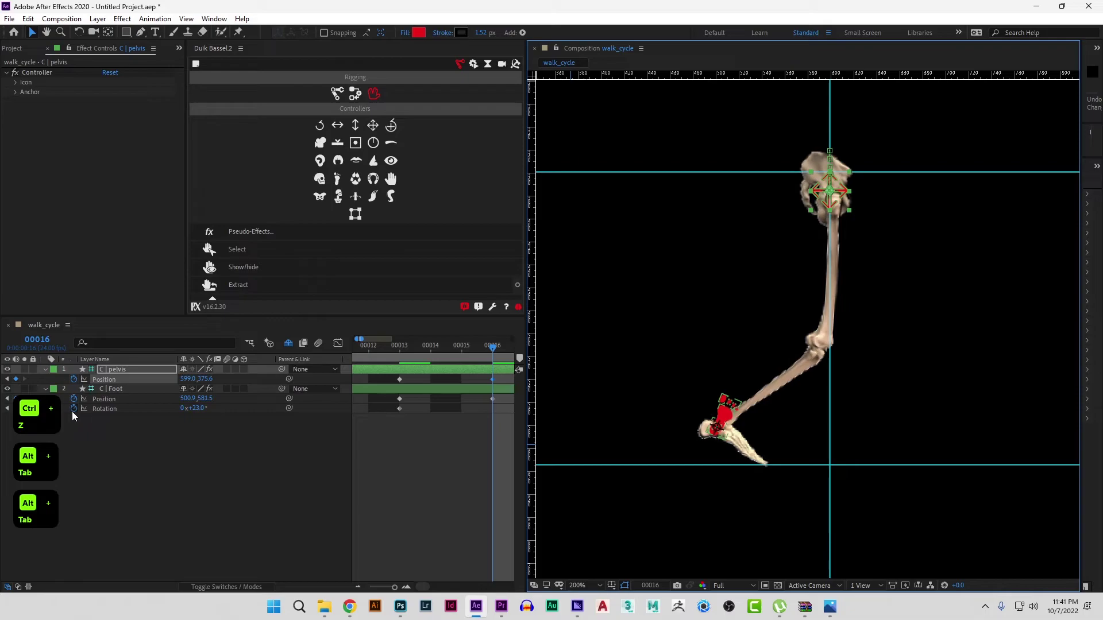
{"action": "left_click", "coordinate": [16, 408]}
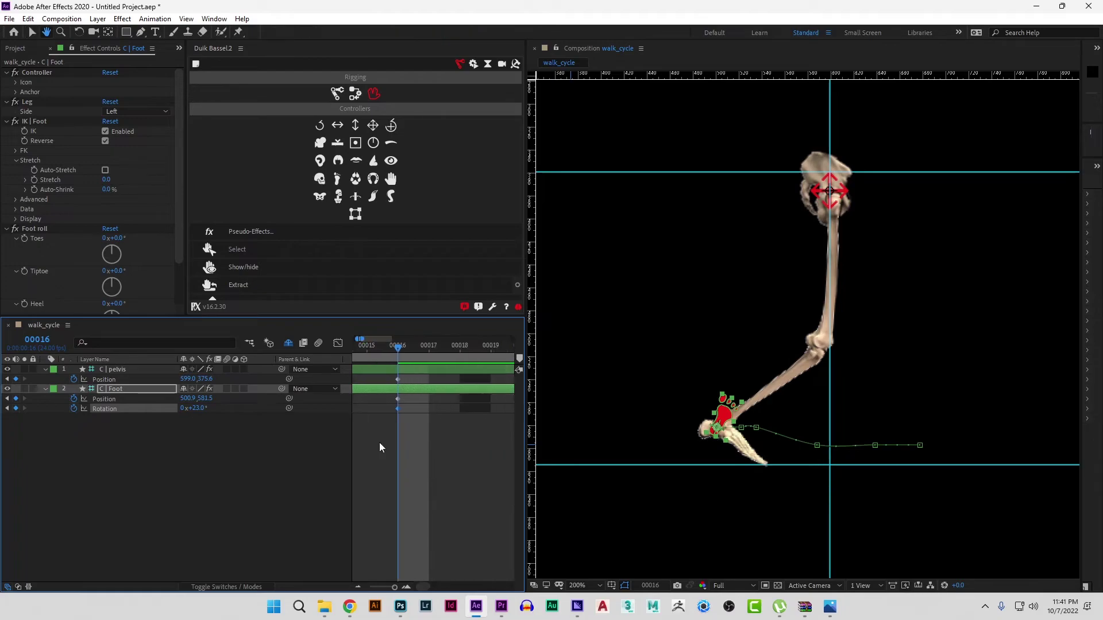
- Check the second passing position and its frame number on the chart, and move the After Effects current time to frame 19
{"action": "key", "text": "alt+Tab"}
{"action": "left_click_drag", "start_coordinate": [697, 364], "coordinate": [454, 471]}
{"action": "scroll", "coordinate": [622, 196], "scroll_direction": "up", "scroll_amount": 1}
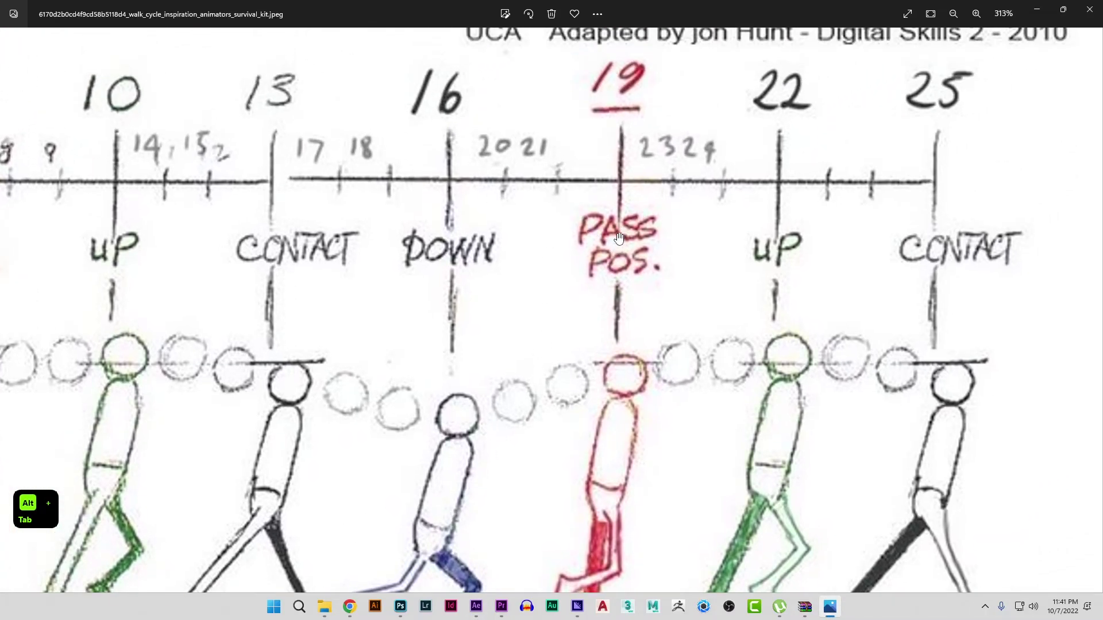
{"action": "left_click_drag", "start_coordinate": [632, 382], "coordinate": [658, 244]}
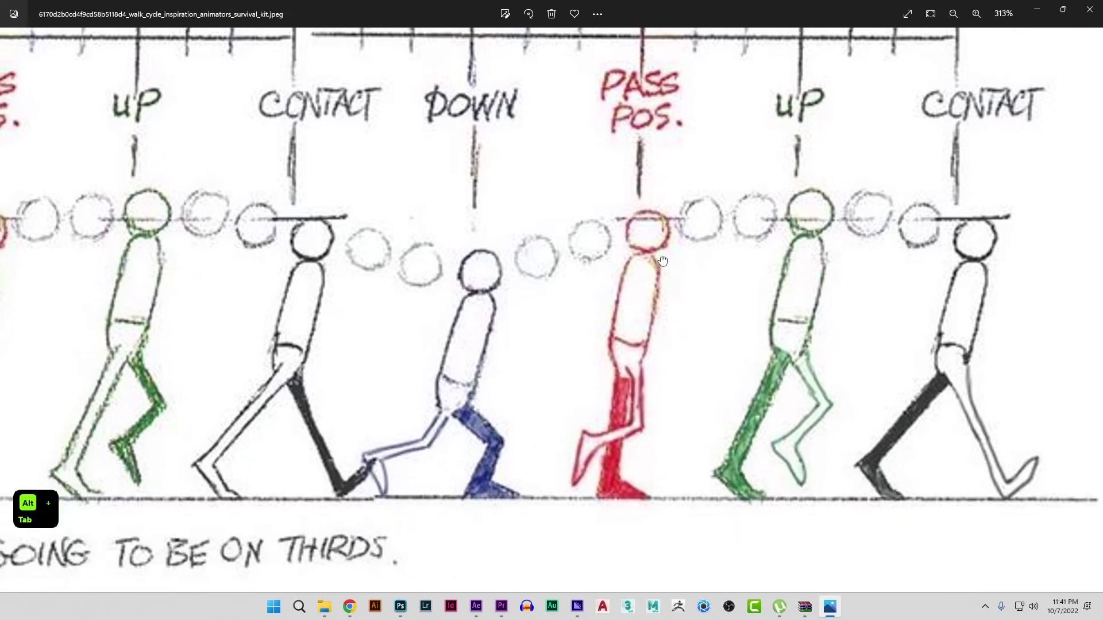
{"action": "key", "text": "alt+Tab"}
{"action": "left_click_drag", "start_coordinate": [465, 349], "coordinate": [502, 352]}
- Following the chart's passing position at frame 19, lift C | Foot forward to about 526.9, 550 and set its Rotation to 55°
{"action": "key", "text": "alt+Tab"}
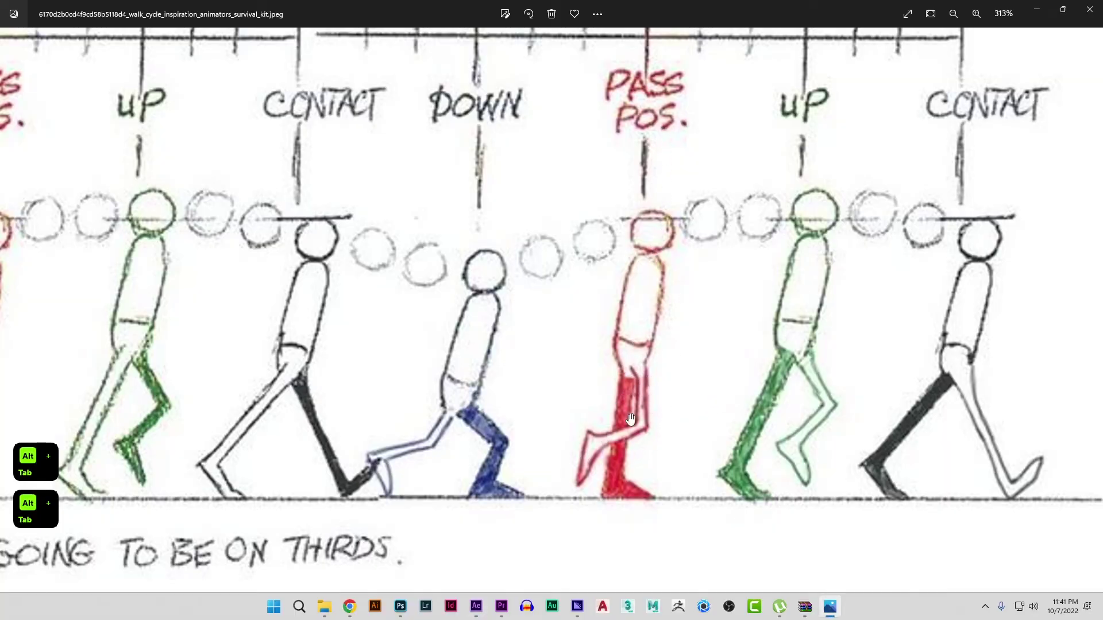
{"action": "key", "text": "alt+Tab"}
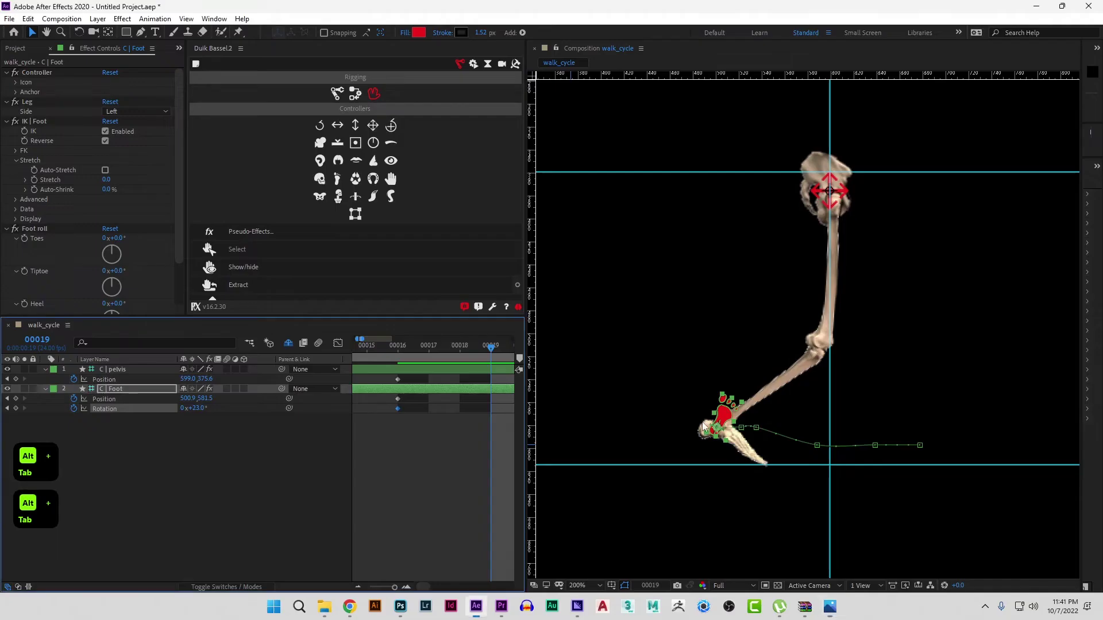
{"action": "left_click_drag", "start_coordinate": [733, 425], "coordinate": [762, 388]}
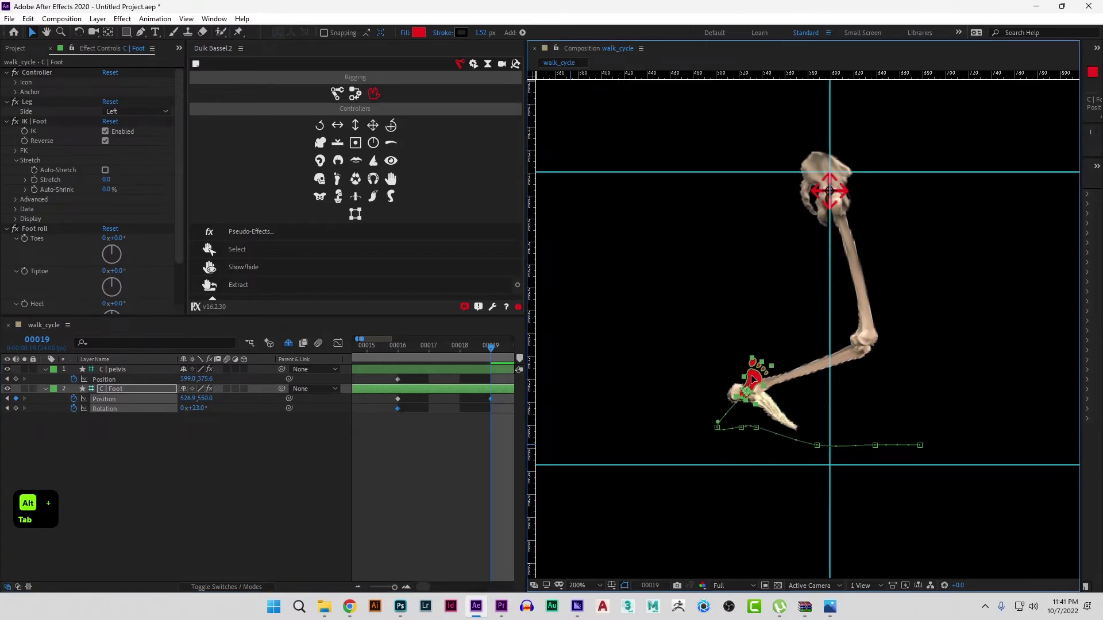
{"action": "left_click_drag", "start_coordinate": [197, 409], "coordinate": [225, 416]}
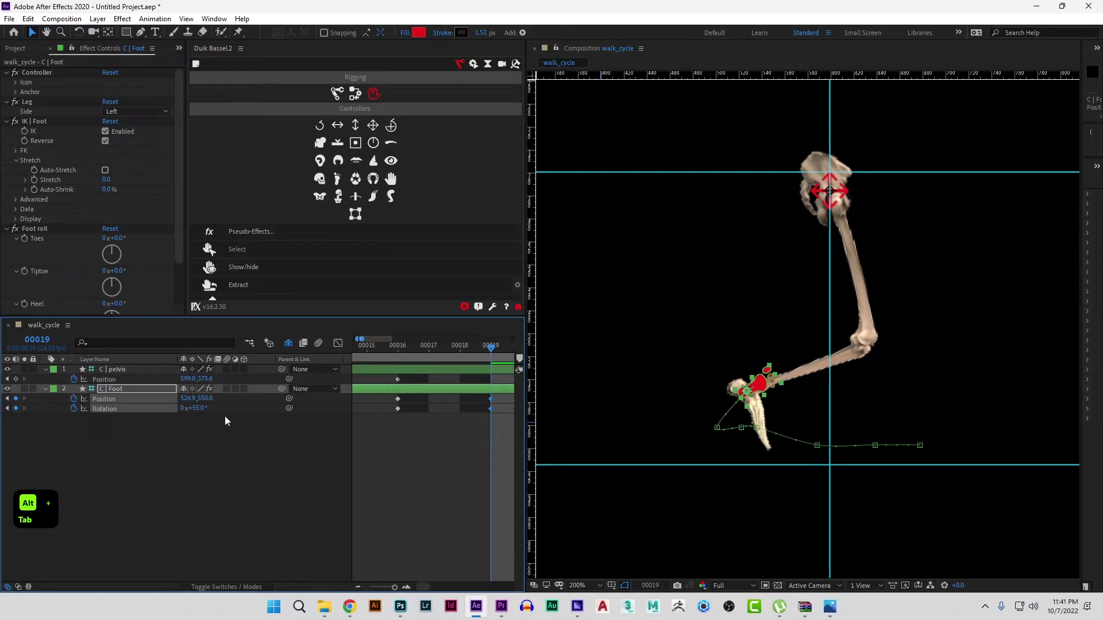
- Compare the passing position on the chart and raise C | pelvis to about 599, 342.4 at frame 19
{"action": "key", "text": "alt+Tab"}
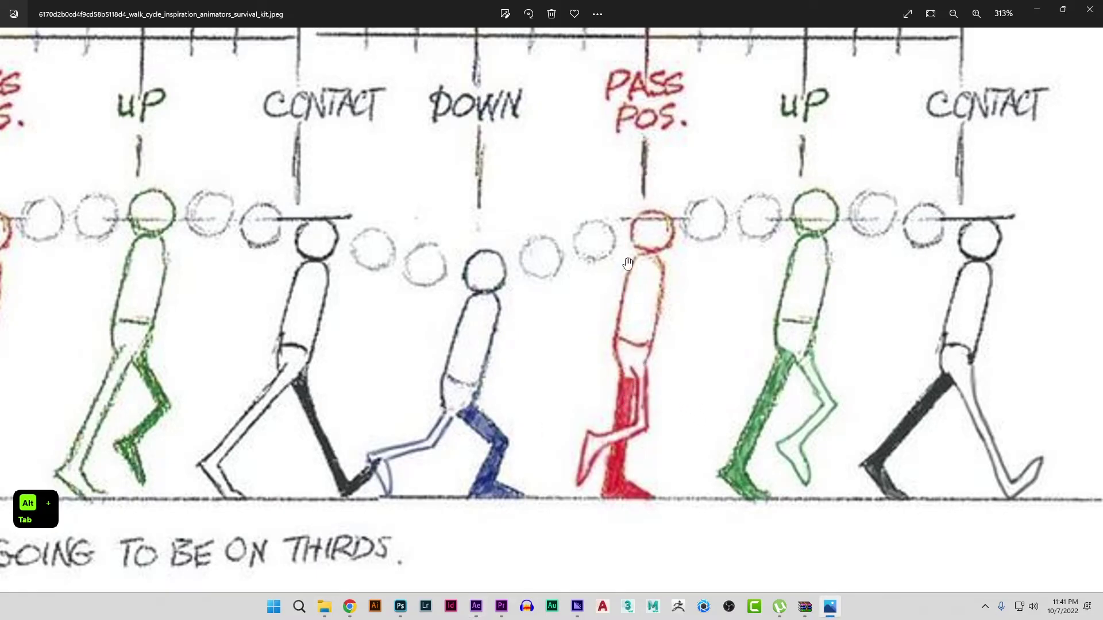
{"action": "key", "text": "alt+Tab"}
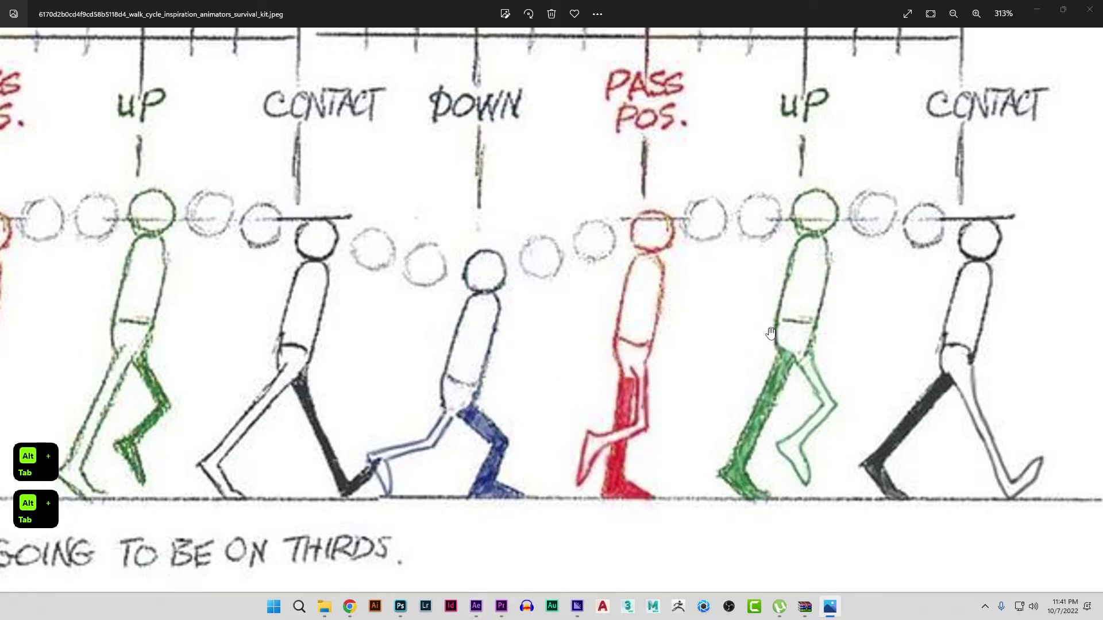
{"action": "left_click", "coordinate": [840, 197]}
{"action": "left_click_drag", "start_coordinate": [840, 196], "coordinate": [841, 162]}
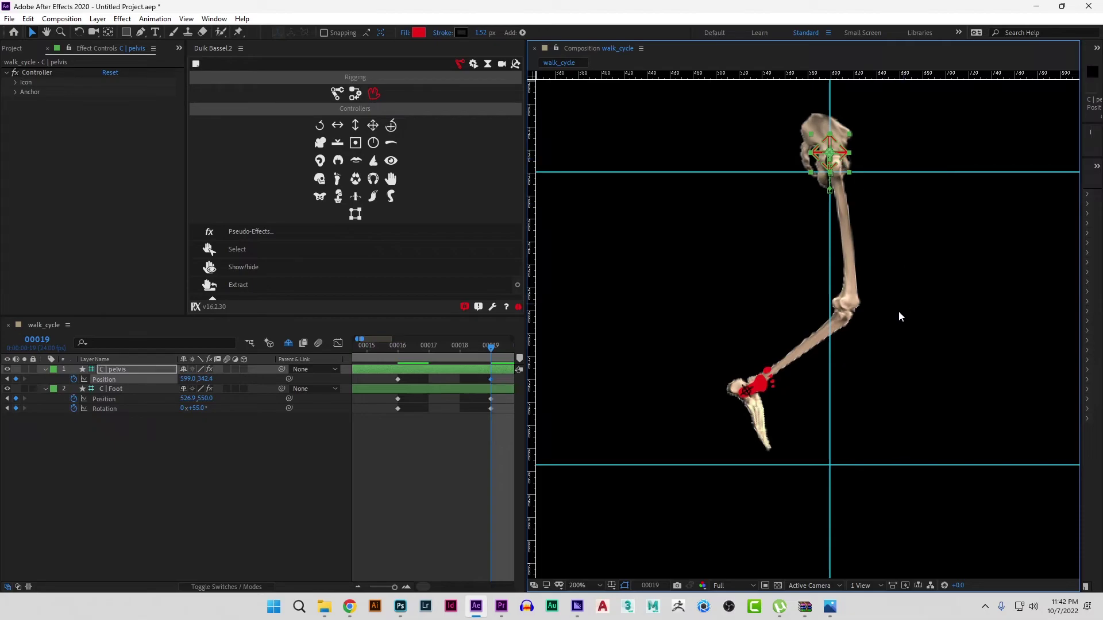
- Check the second up pose and its frame number on the chart, and move the After Effects current time to frame 22
{"action": "key", "text": "alt+Tab"}
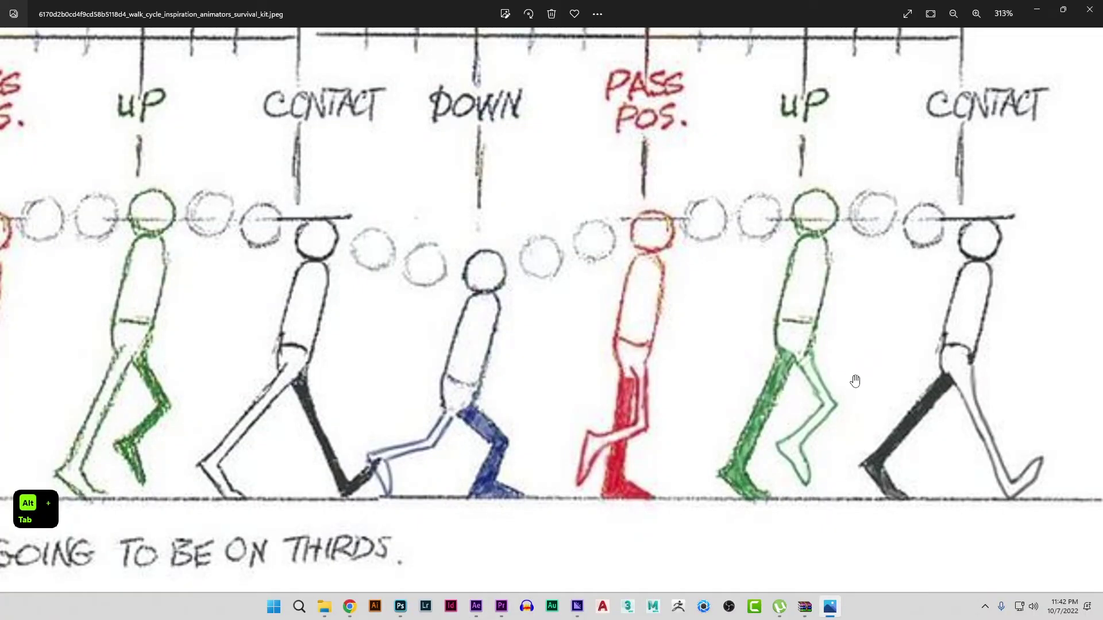
{"action": "left_click_drag", "start_coordinate": [830, 120], "coordinate": [820, 255]}
{"action": "left_click_drag", "start_coordinate": [825, 410], "coordinate": [825, 312]}
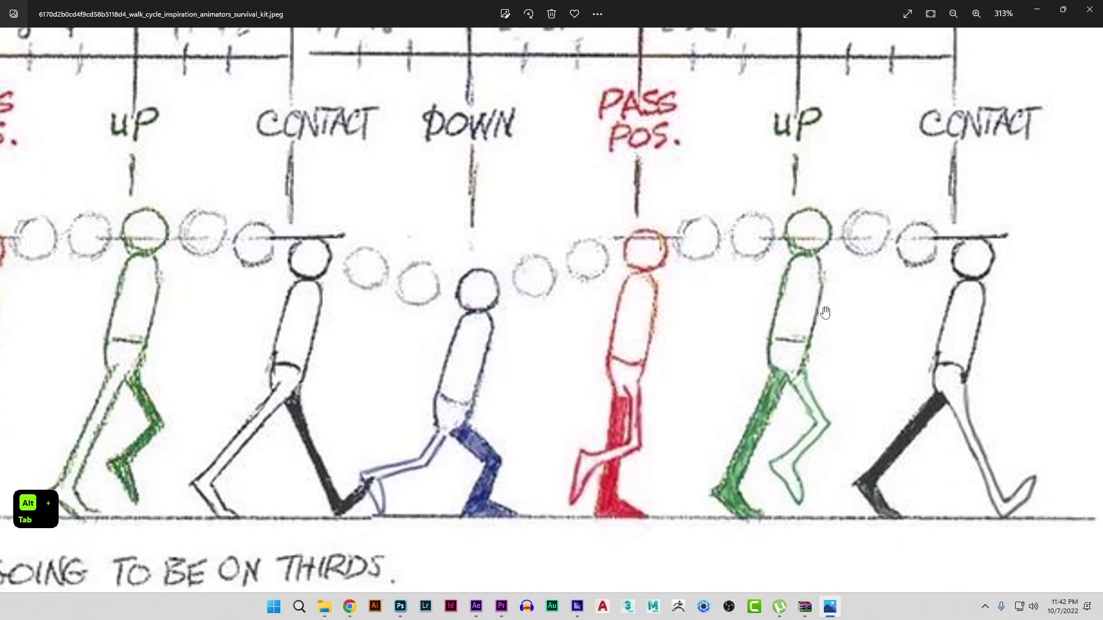
{"action": "key", "text": "alt+Tab"}
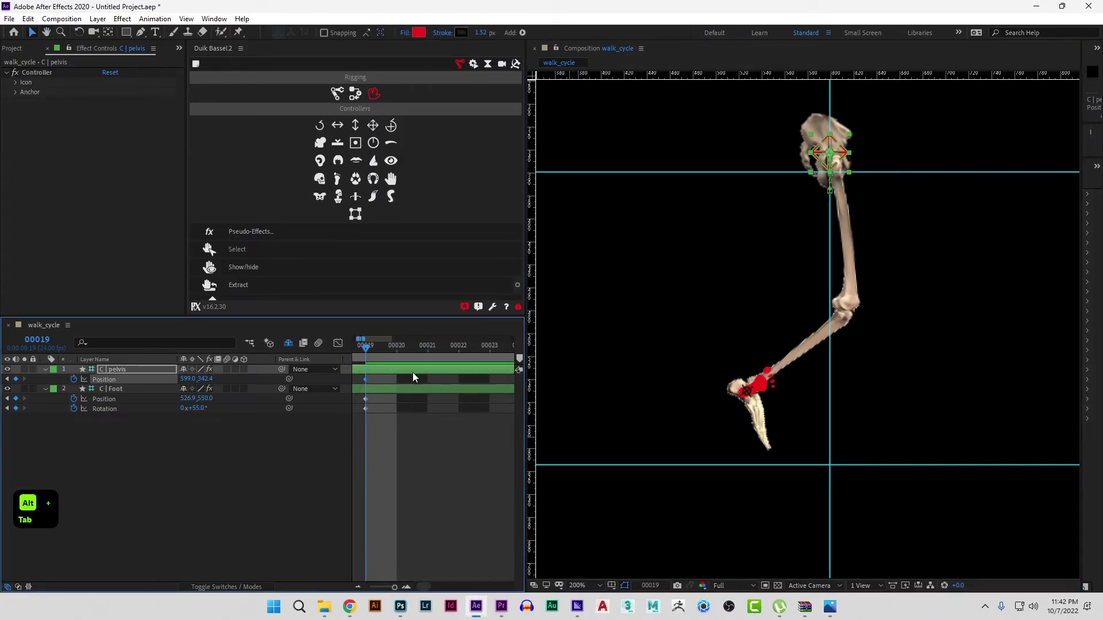
{"action": "left_click", "coordinate": [460, 349]}
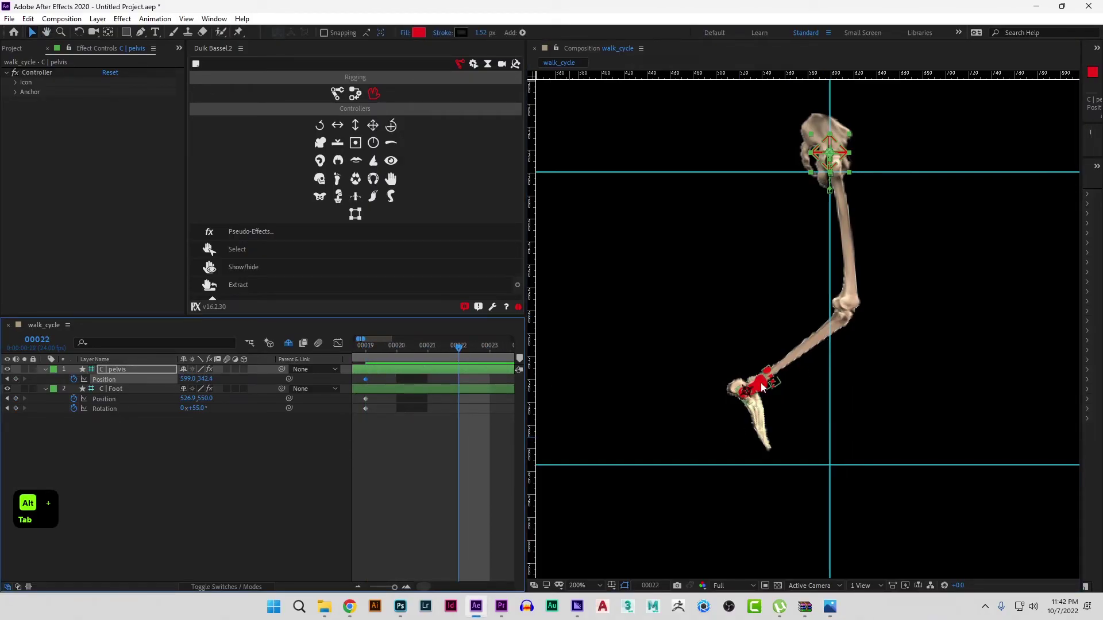
- Following the chart's second up pose, raise C | pelvis to about 599, 333.4 at frame 22
{"action": "key", "text": "alt+Tab"}
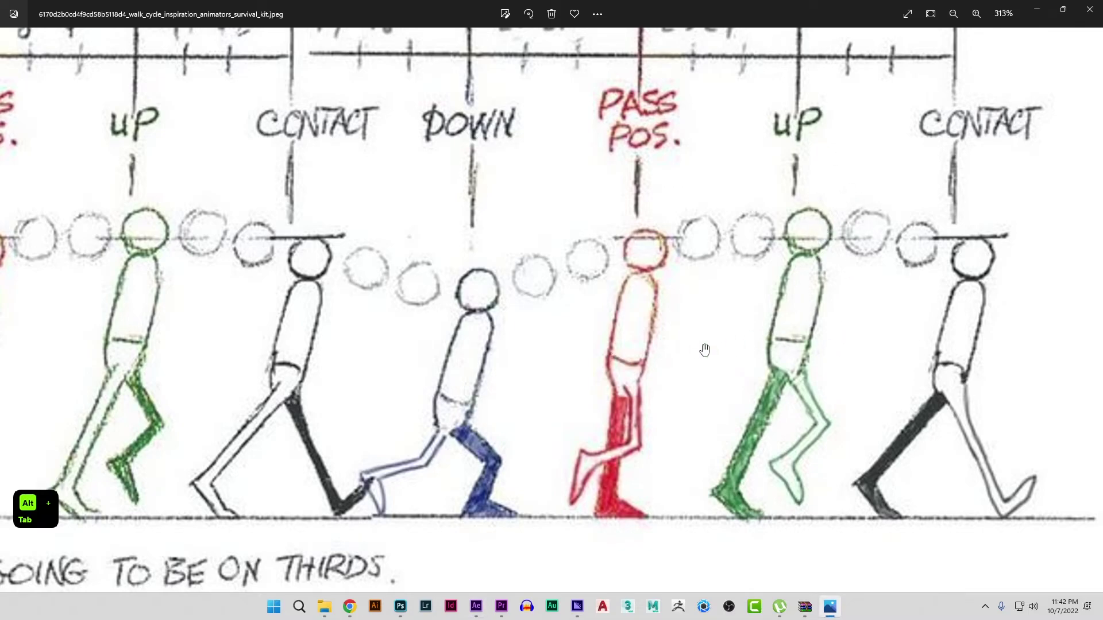
{"action": "key", "text": "alt+Tab"}
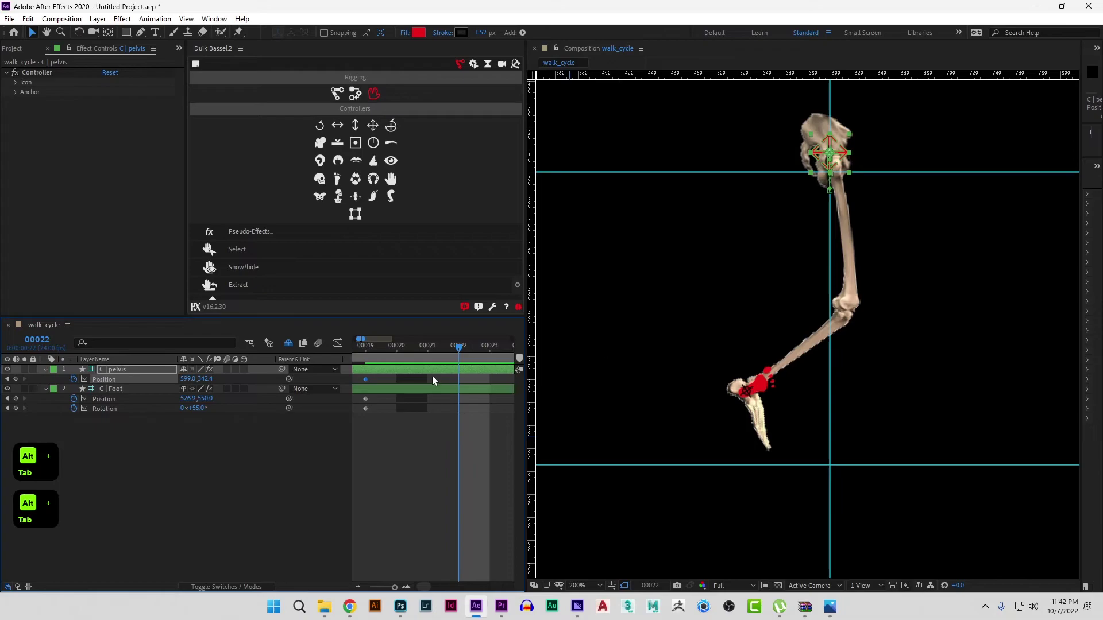
{"action": "left_click_drag", "start_coordinate": [837, 157], "coordinate": [837, 147]}
- Compare the chart's up pose and move C | Foot forward to about 632.4, 545.5 at frame 22 with its Rotation at 47°
{"action": "key", "text": "alt+Tab"}
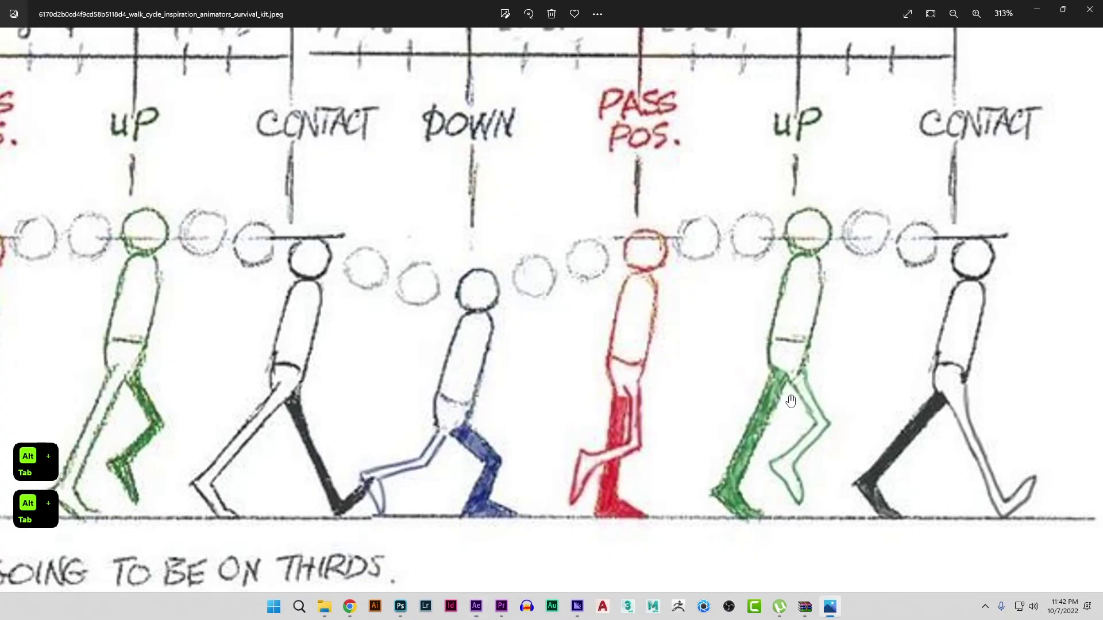
{"action": "key", "text": "alt+Tab"}
{"action": "left_click_drag", "start_coordinate": [770, 393], "coordinate": [882, 384]}
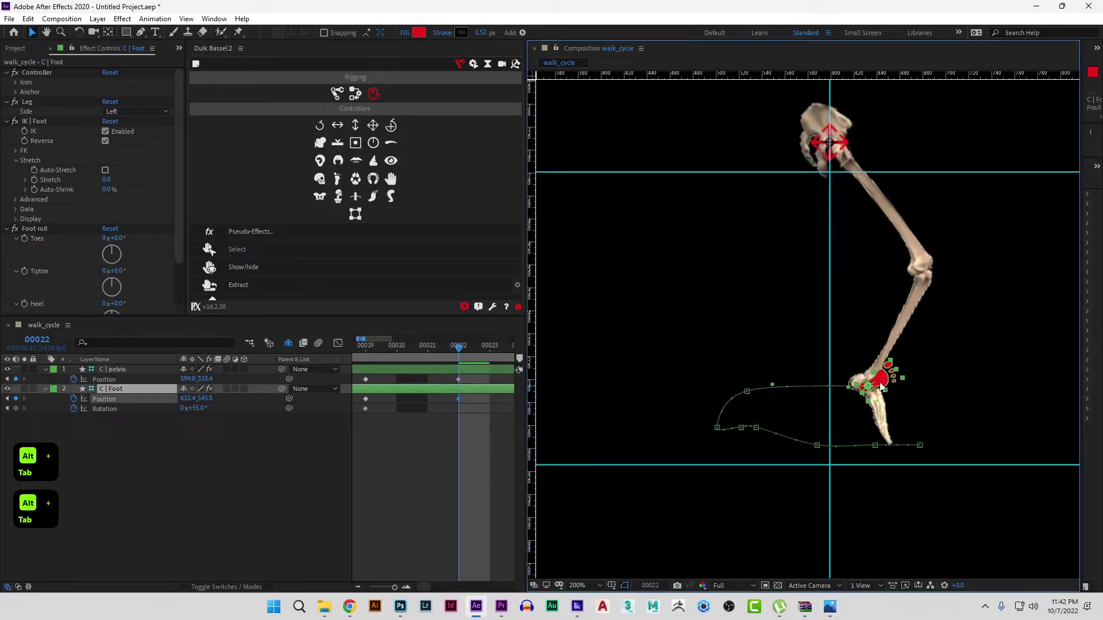
{"action": "left_click_drag", "start_coordinate": [197, 411], "coordinate": [192, 411]}
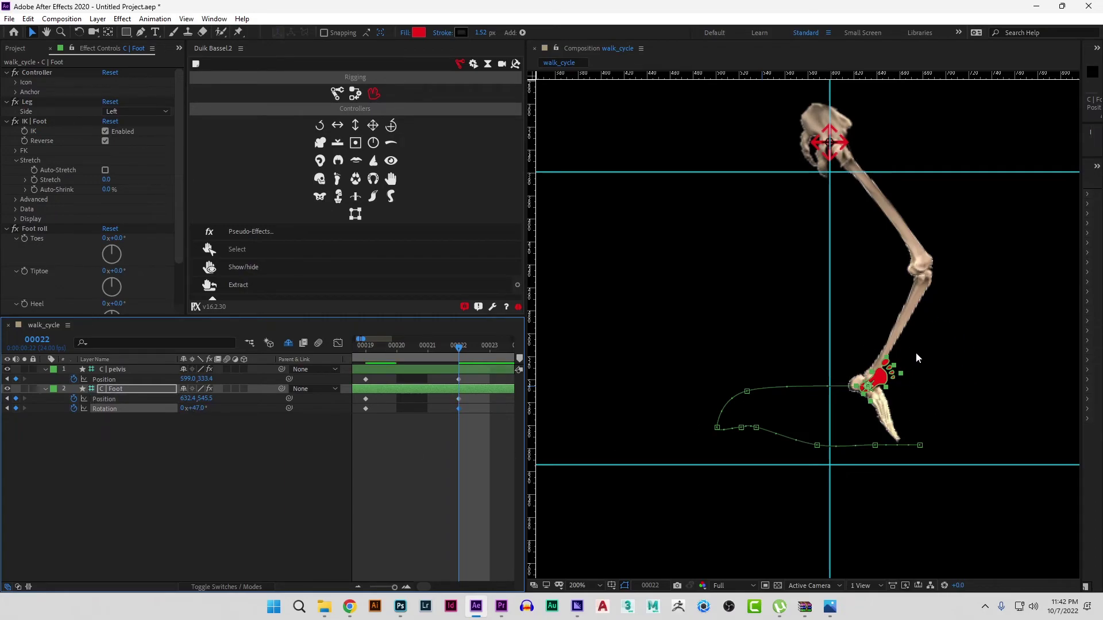
{"action": "key", "text": "alt+Tab"}
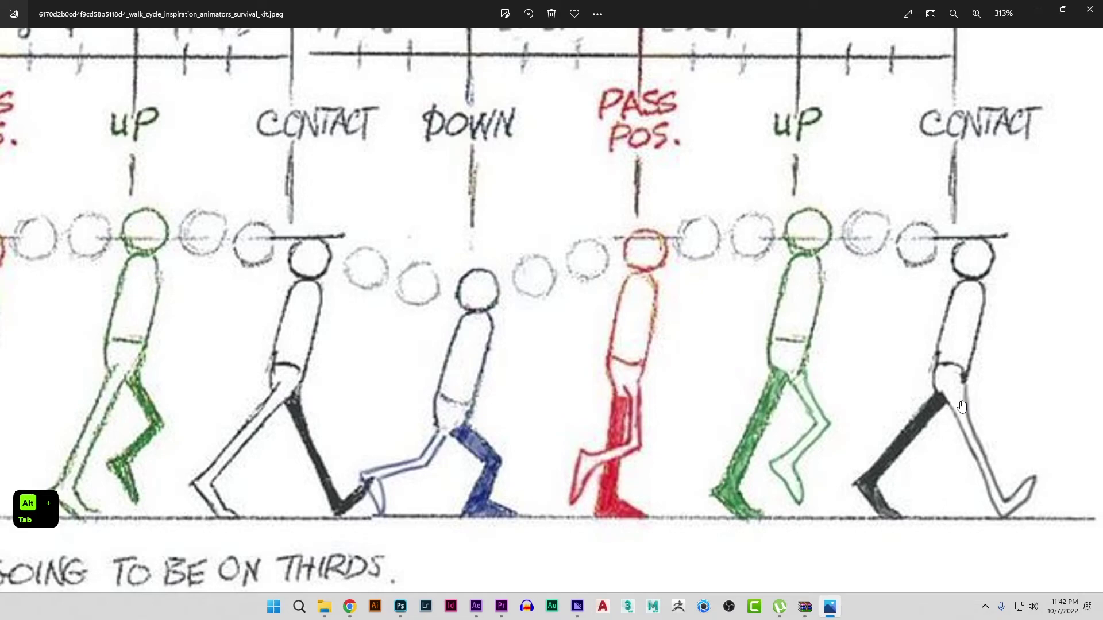
{"action": "key", "text": "alt+Tab"}
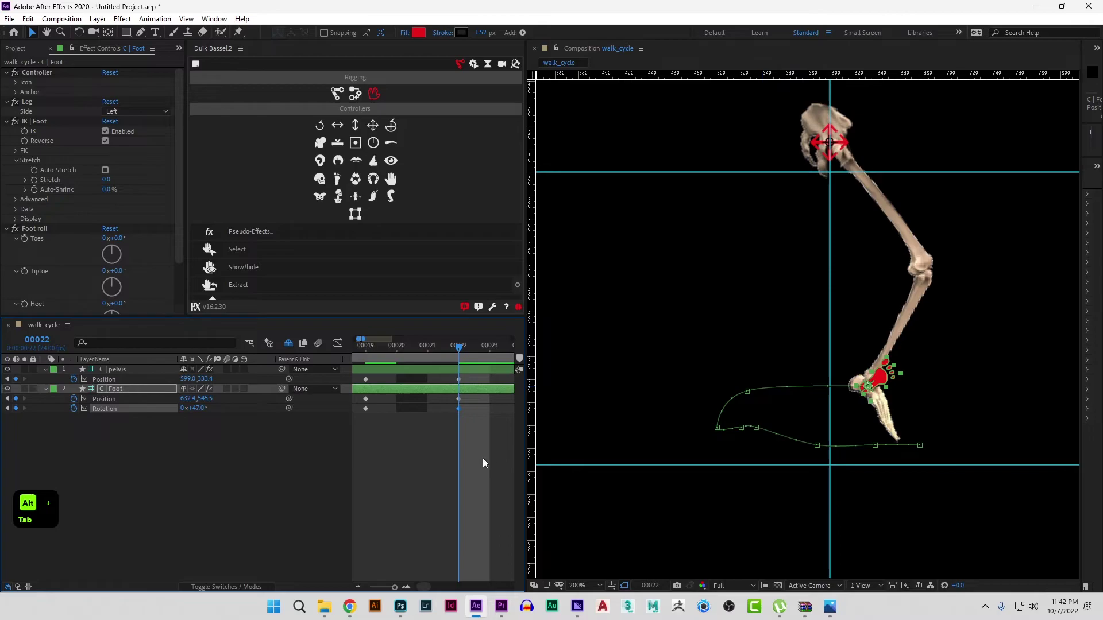
- End the work area at frame 22 and preview the walk animation
{"action": "scroll", "coordinate": [450, 433], "scroll_direction": "down", "scroll_amount": 3}
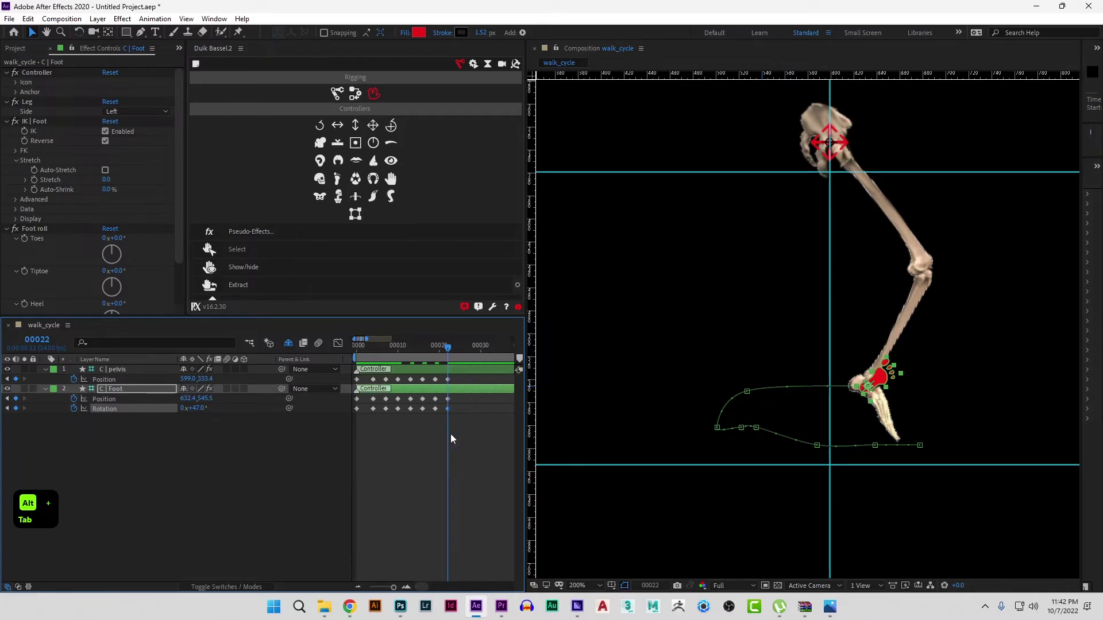
{"action": "key", "text": "n"}
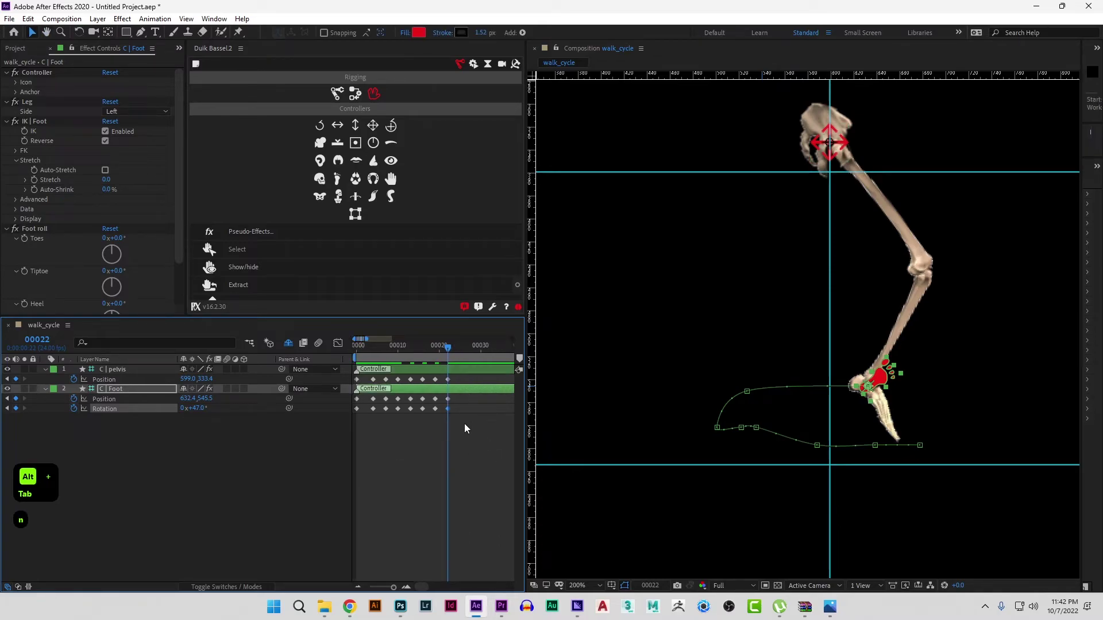
{"action": "left_click", "coordinate": [464, 451]}
{"action": "key", "text": "0"}
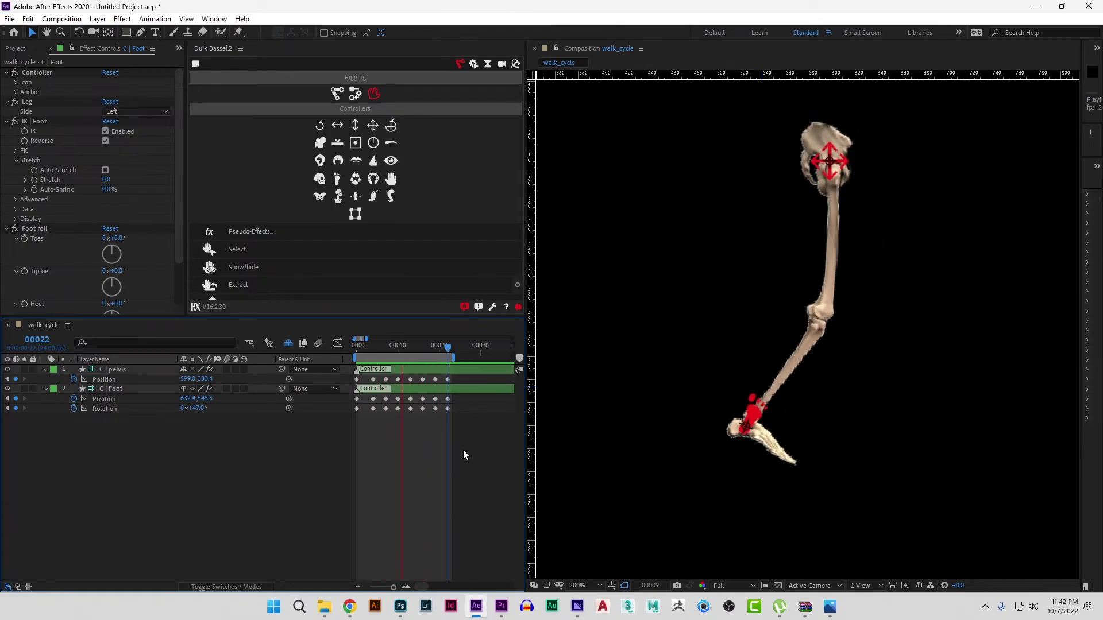
{"action": "key", "text": "space"}
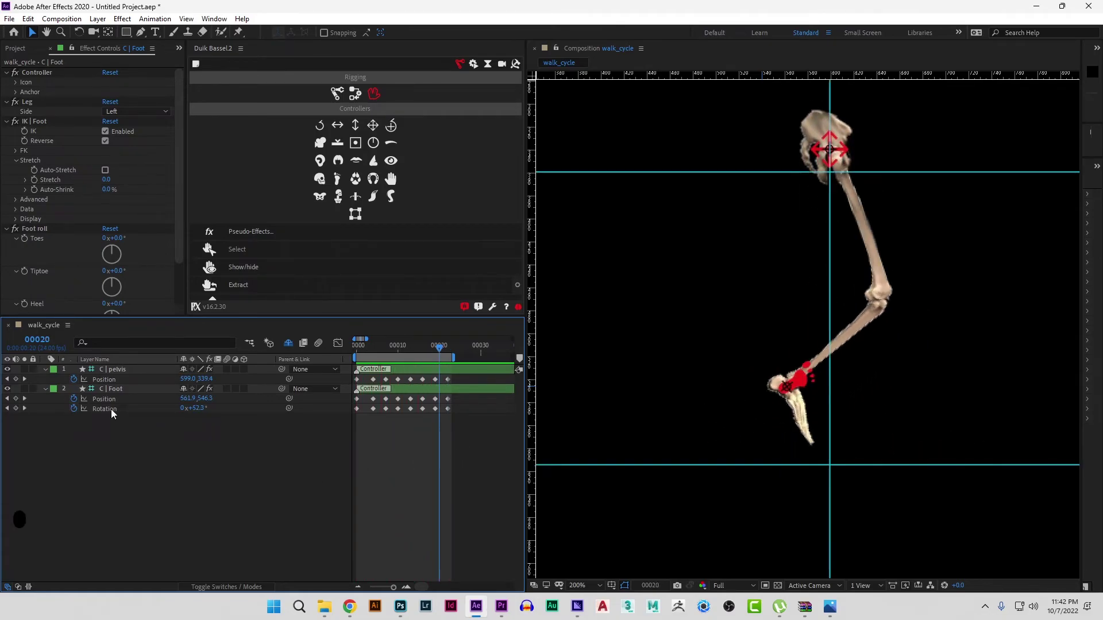
- Create a new 1280 × 720, 24 fps composition and add walk_cycle to it as a layer
{"action": "left_click", "coordinate": [17, 49]}
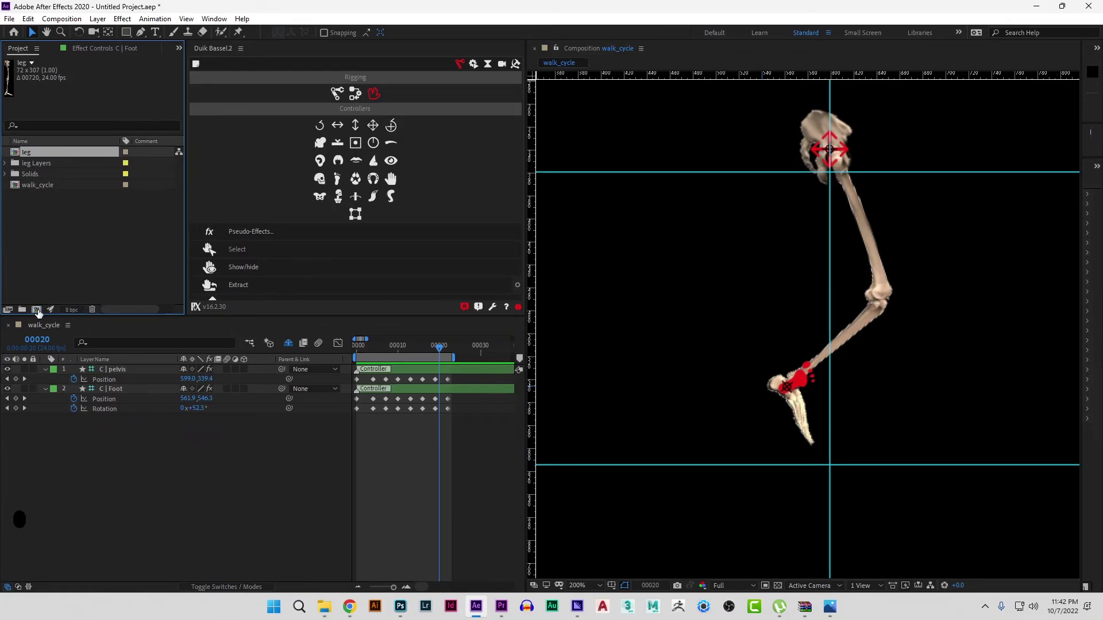
{"action": "left_click", "coordinate": [36, 310]}
{"action": "left_click", "coordinate": [637, 438]}
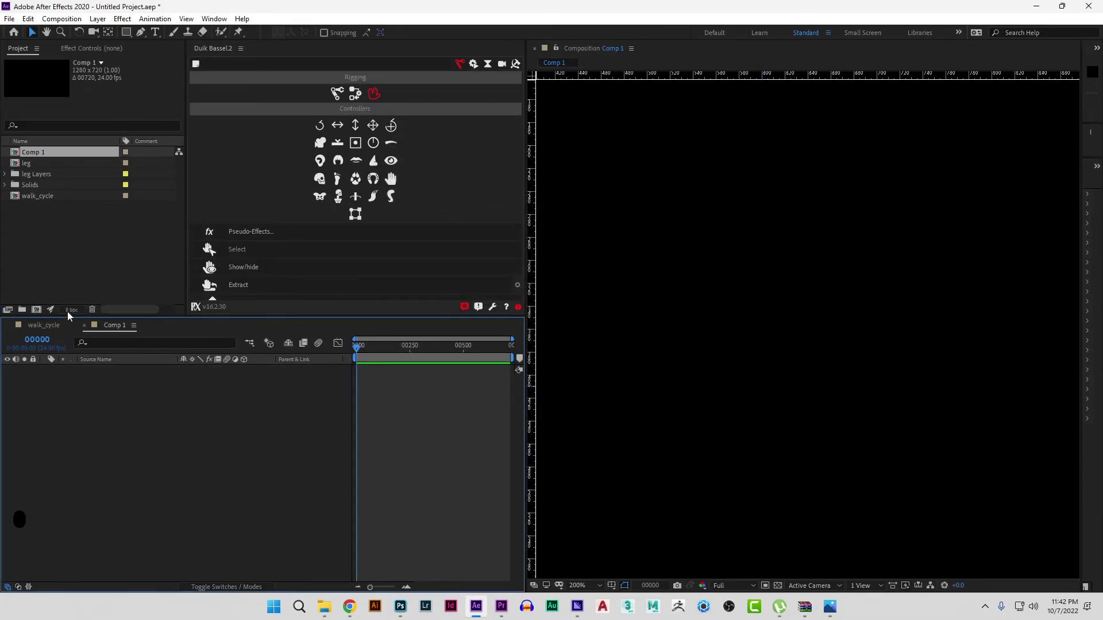
{"action": "left_click", "coordinate": [37, 197]}
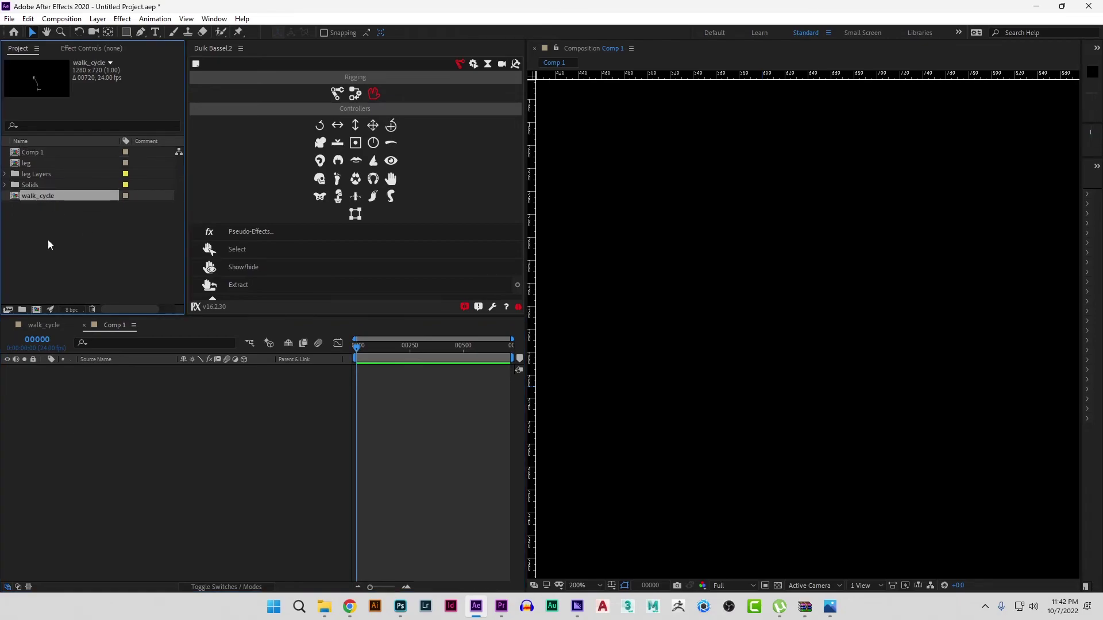
{"action": "left_click_drag", "start_coordinate": [43, 194], "coordinate": [98, 406]}
{"action": "left_click_drag", "start_coordinate": [846, 372], "coordinate": [842, 256]}
{"action": "left_click", "coordinate": [256, 416]}
- Duplicate the walk_cycle layer in Comp 1 and shift the upper copy slightly earlier in time to offset the second leg
{"action": "left_click", "coordinate": [119, 371]}
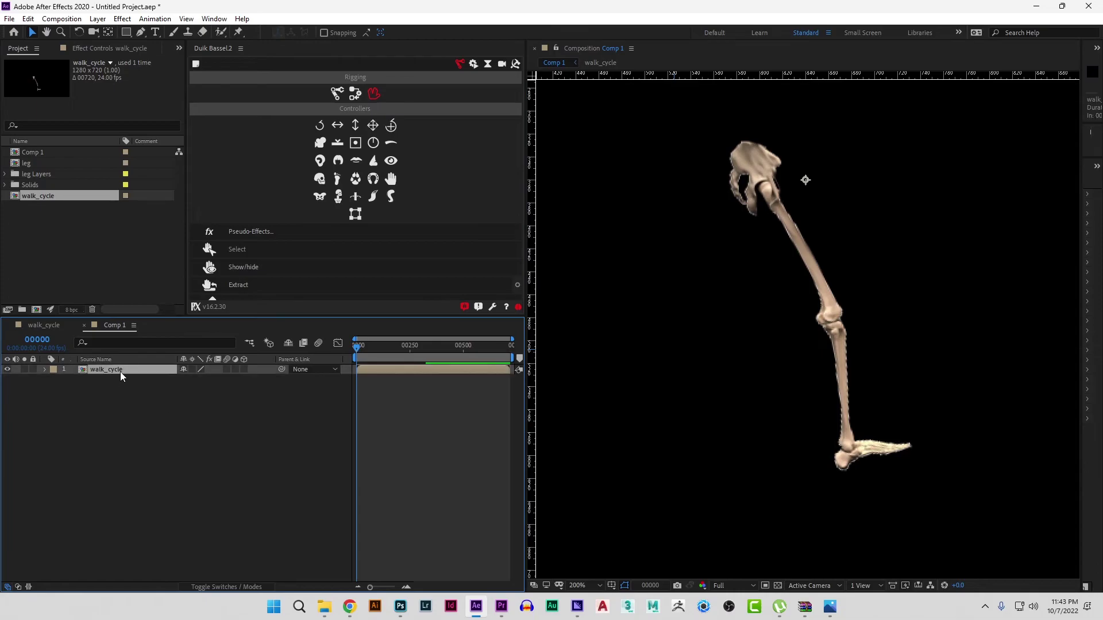
{"action": "key", "text": "ctrl+d"}
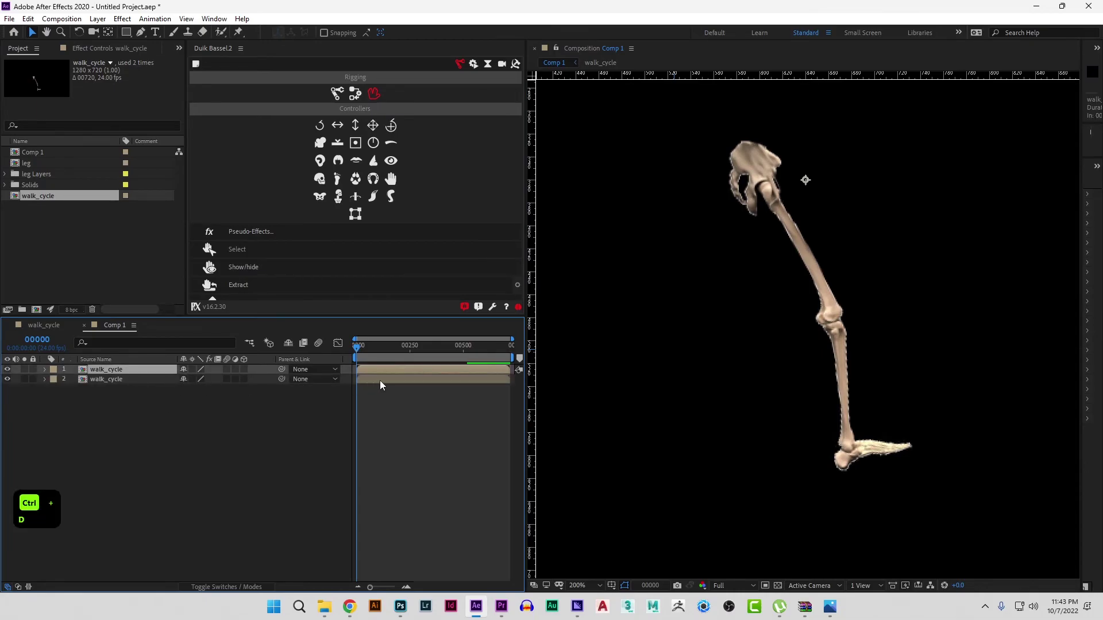
{"action": "left_click_drag", "start_coordinate": [397, 370], "coordinate": [394, 371]}
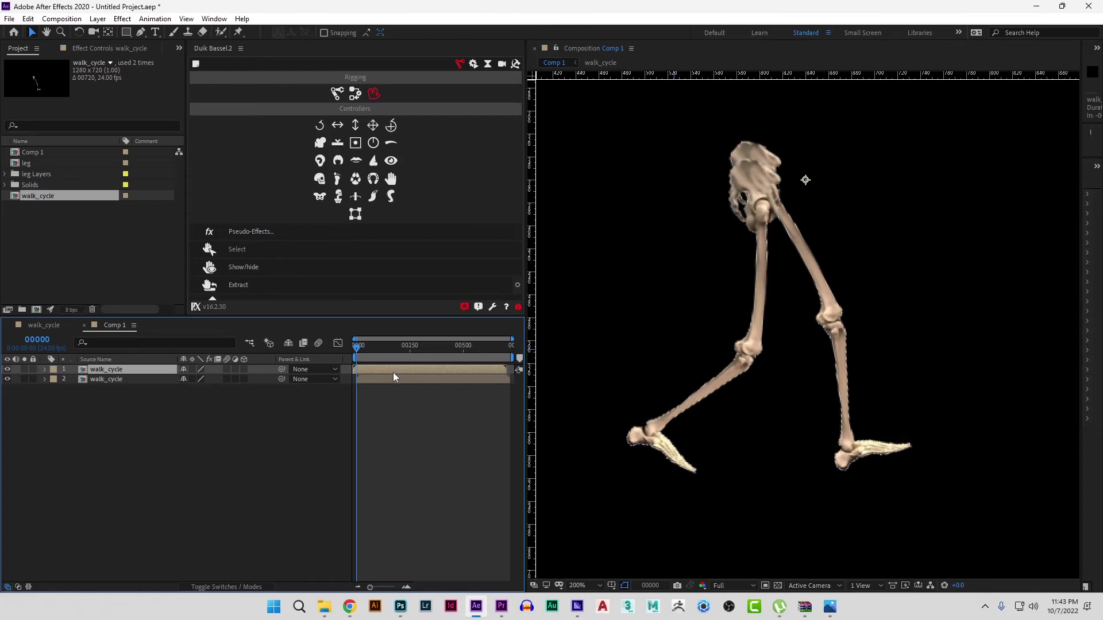
{"action": "mouse_move", "coordinate": [358, 347]}
{"action": "left_mouse_down"}
{"action": "mouse_move", "coordinate": [382, 353]}
{"action": "mouse_move", "coordinate": [360, 352]}
{"action": "mouse_move", "coordinate": [357, 366]}
{"action": "left_mouse_up"}
- Return to the walk_cycle composition and examine where the controllers' keyframes end on the timeline
{"action": "left_click", "coordinate": [41, 325]}
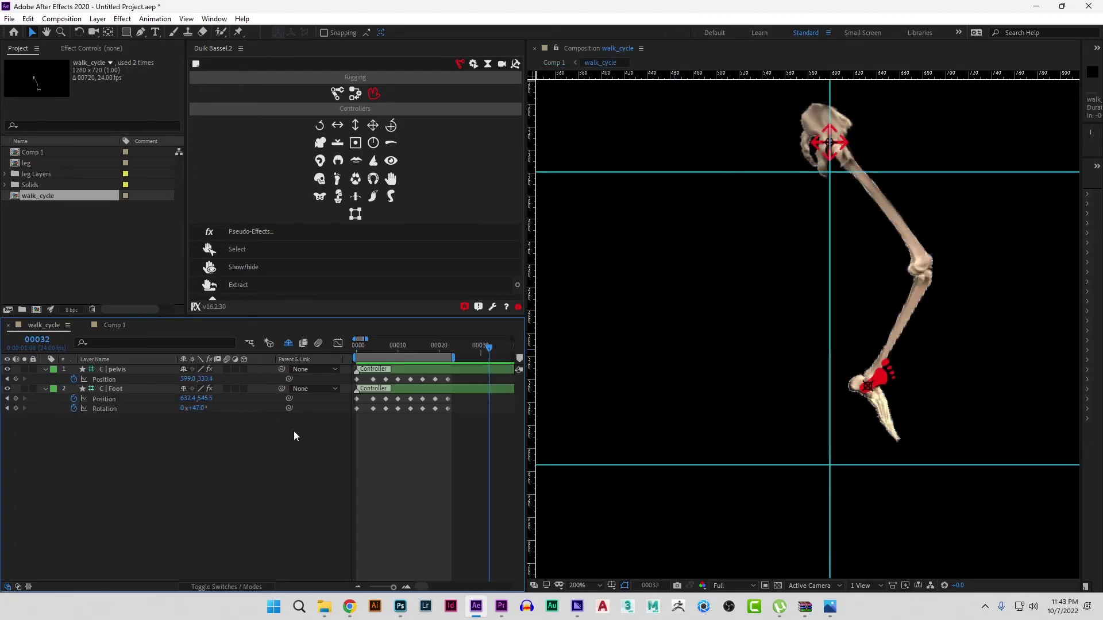
{"action": "left_click", "coordinate": [105, 409]}
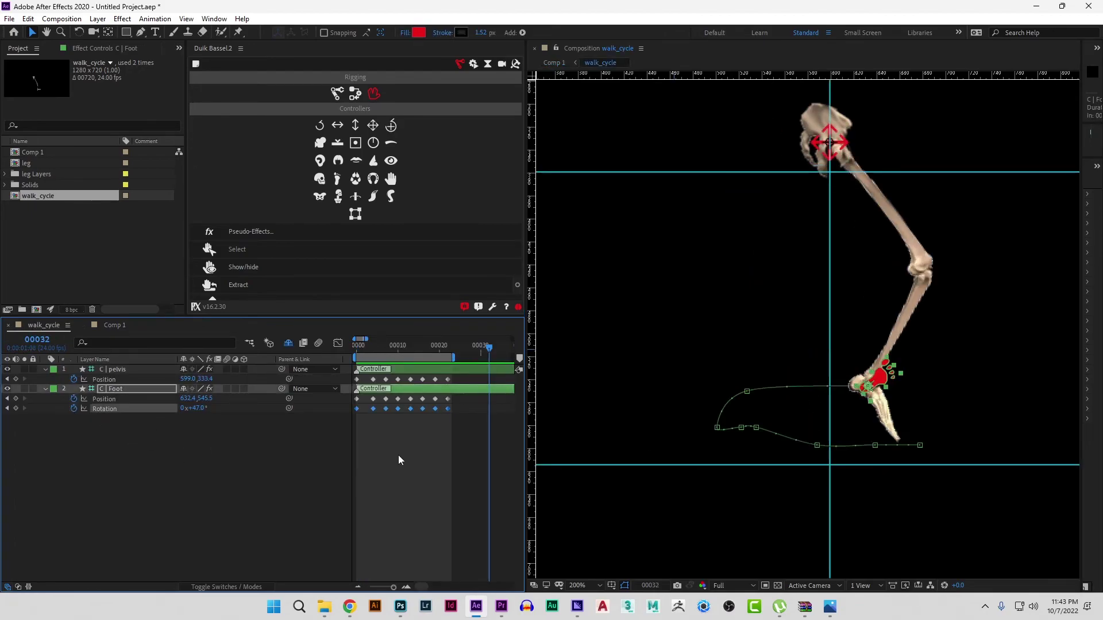
{"action": "scroll", "coordinate": [432, 460], "scroll_direction": "down", "scroll_amount": 3}
{"action": "left_click_drag", "start_coordinate": [371, 358], "coordinate": [563, 371]}
{"action": "left_click_drag", "start_coordinate": [400, 447], "coordinate": [1036, 481]}
{"action": "scroll", "coordinate": [361, 419], "scroll_direction": "up", "scroll_amount": 4}
{"action": "scroll", "coordinate": [425, 445], "scroll_direction": "down", "scroll_amount": 2}
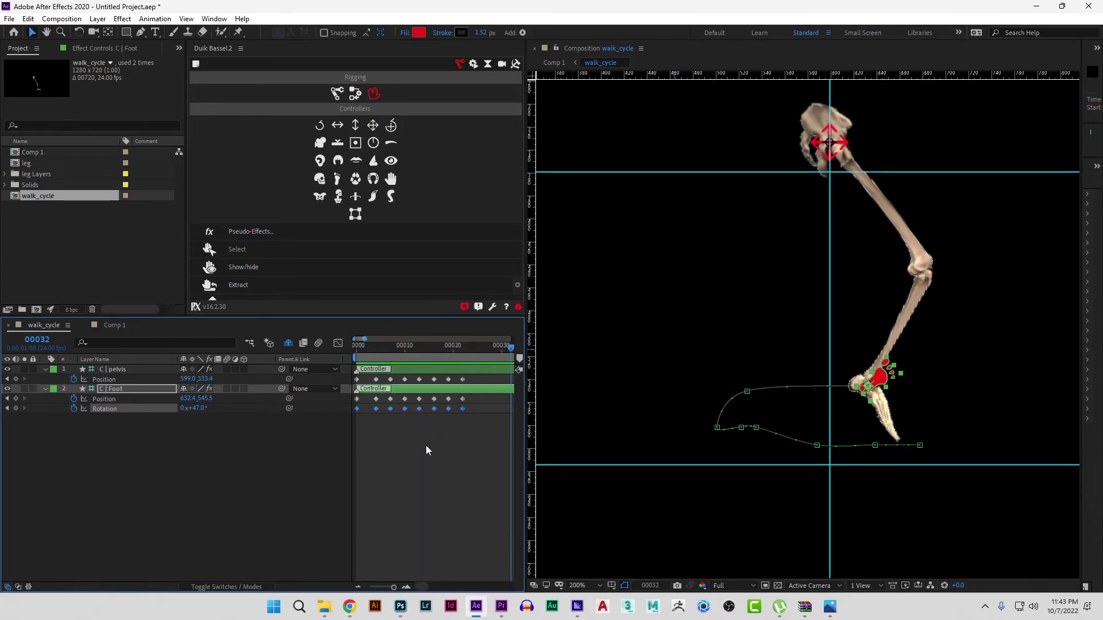
{"action": "left_click", "coordinate": [179, 439]}
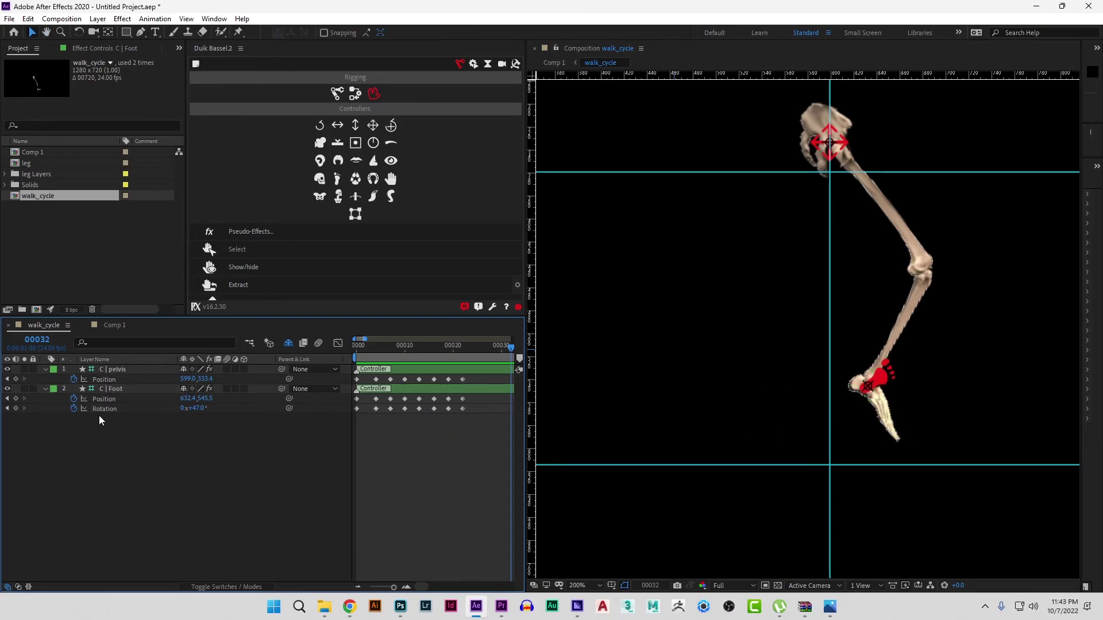
- Add a loopOut() expression to the Rotation of C | Foot
{"action": "left_click", "coordinate": [113, 410]}
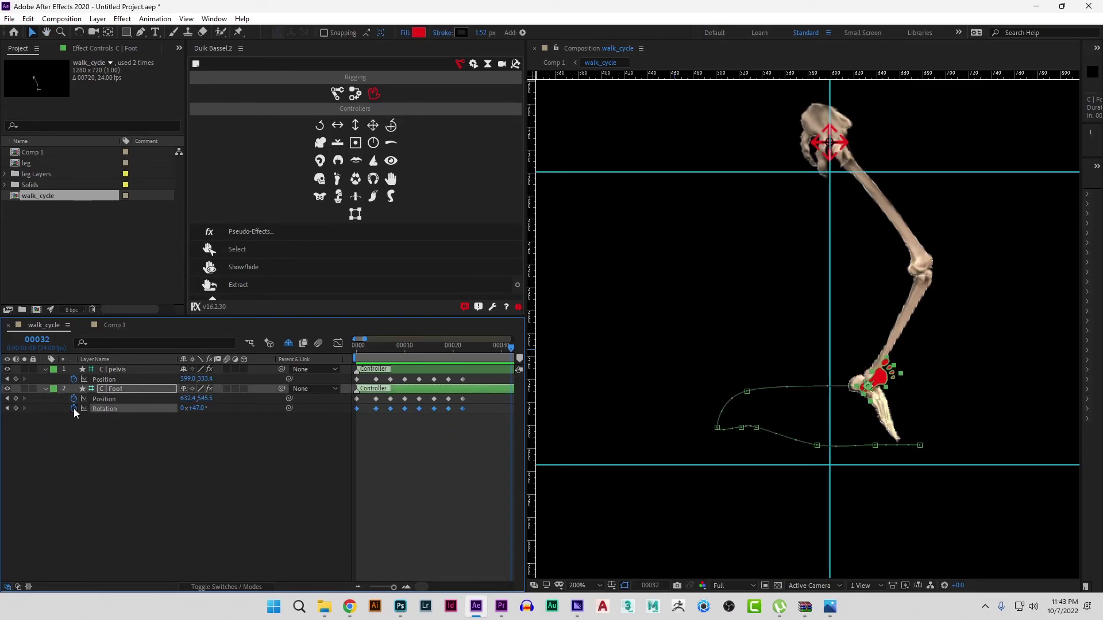
{"action": "left_click", "coordinate": [74, 409], "text": "alt"}
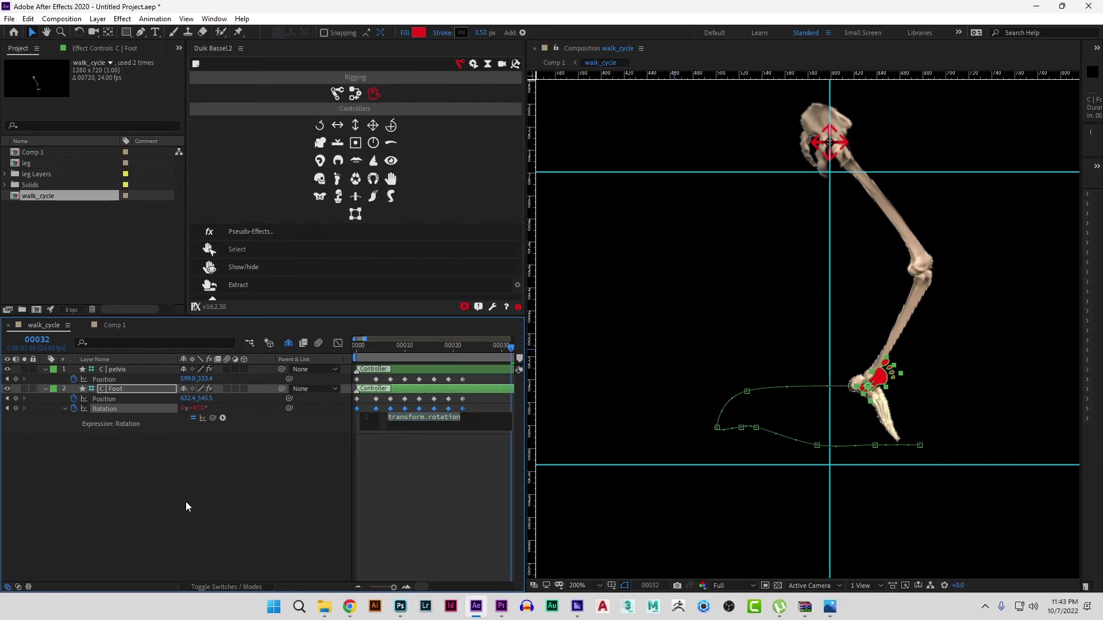
{"action": "type", "text": "loop"}
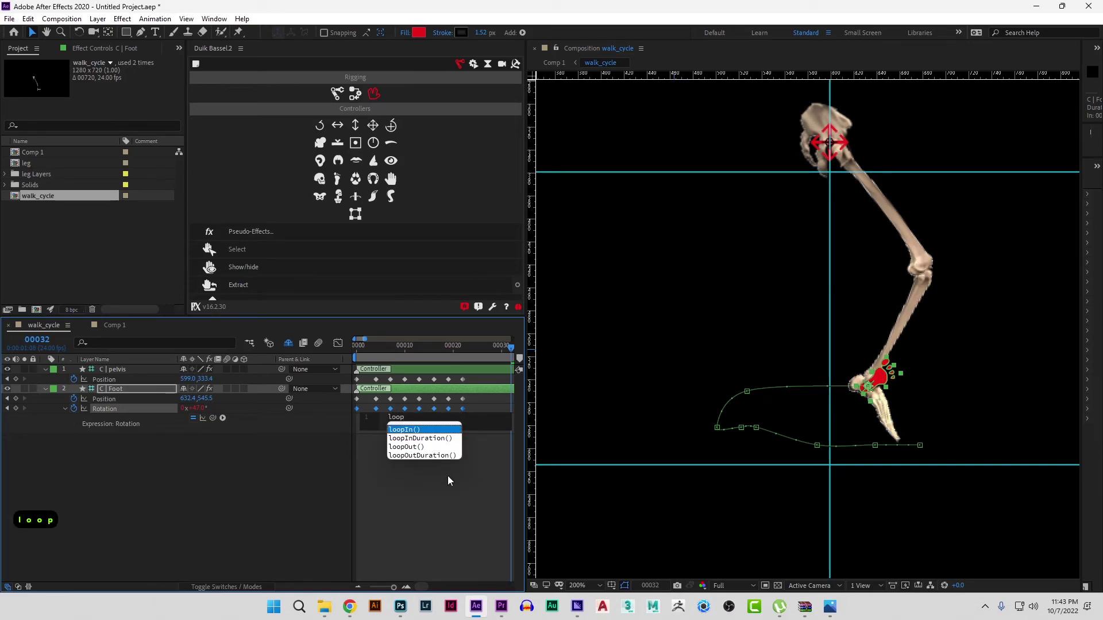
{"action": "left_click", "coordinate": [409, 447]}
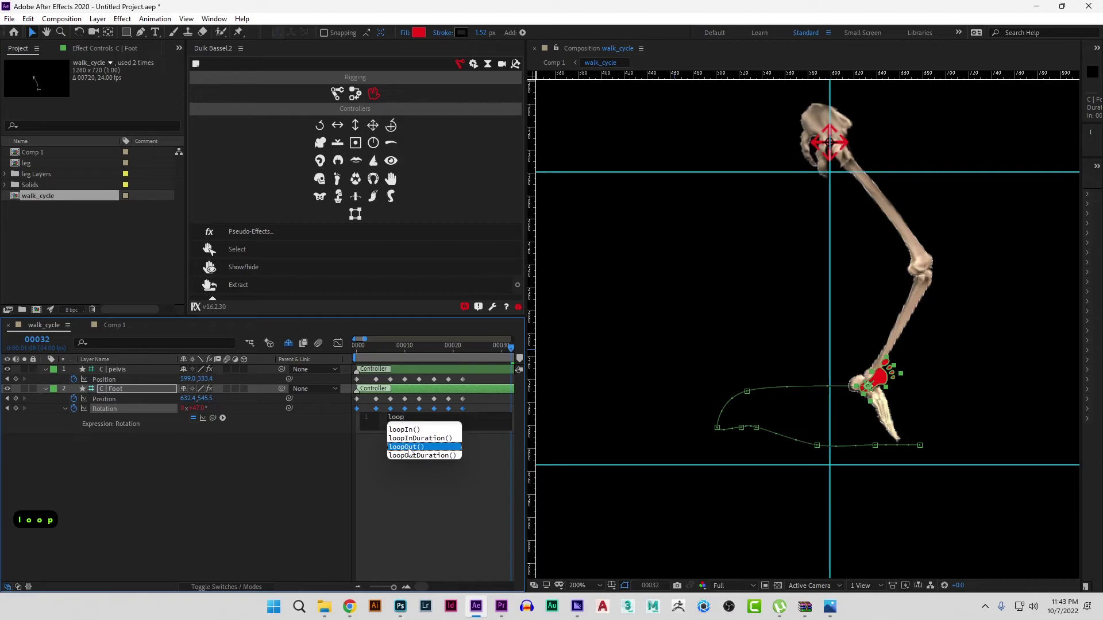
{"action": "key", "text": "Return"}
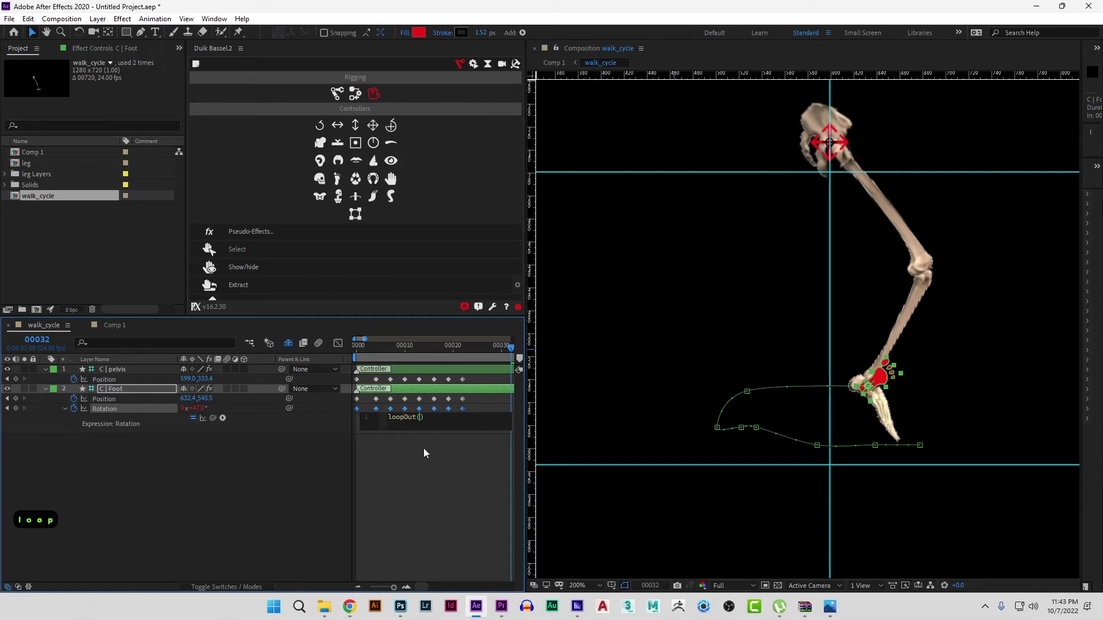
{"action": "left_click", "coordinate": [452, 429]}
{"action": "key", "text": "Return"}
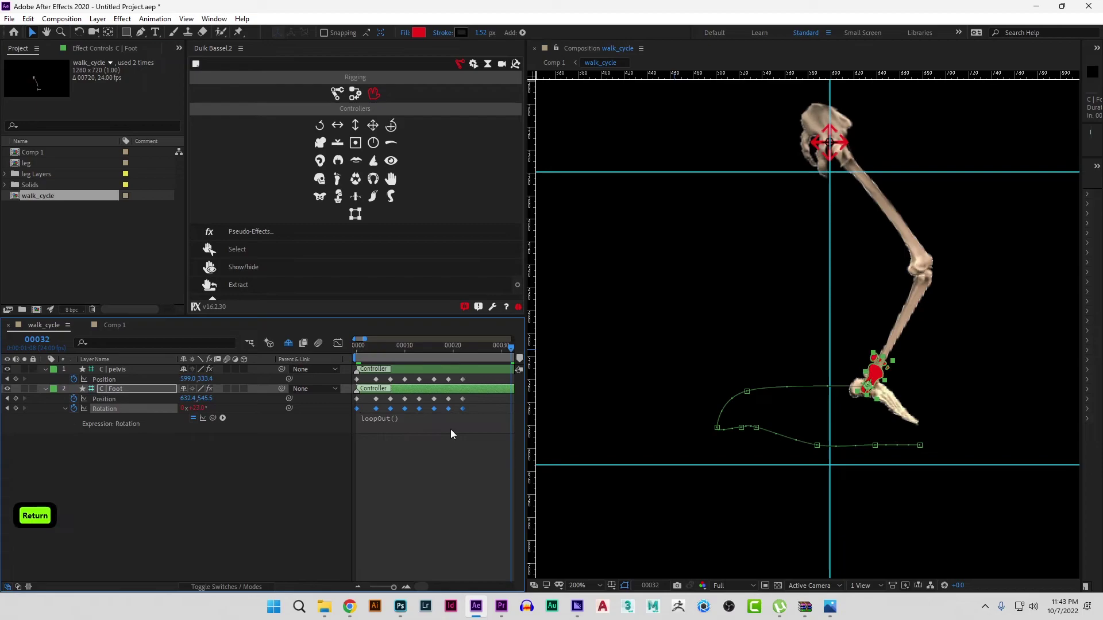
- Copy the loopOut() expression from Rotation and apply it to the Position of C | Foot
{"action": "left_click", "coordinate": [384, 420]}
{"action": "key", "text": "ctrl+c"}
{"action": "key", "text": "Escape"}
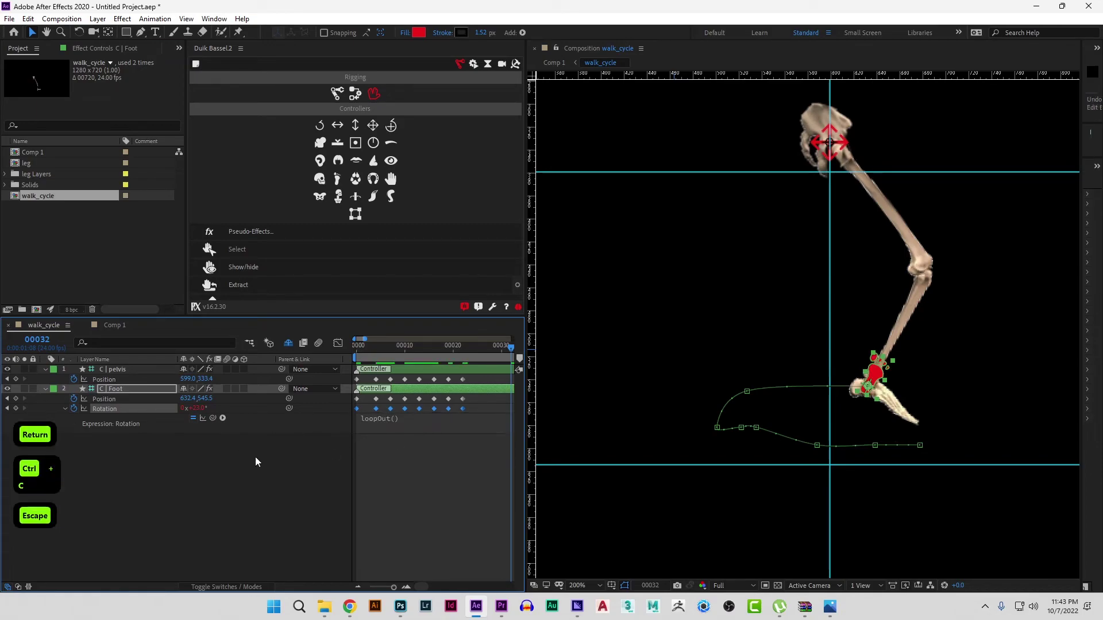
{"action": "left_click", "coordinate": [73, 400], "text": "alt"}
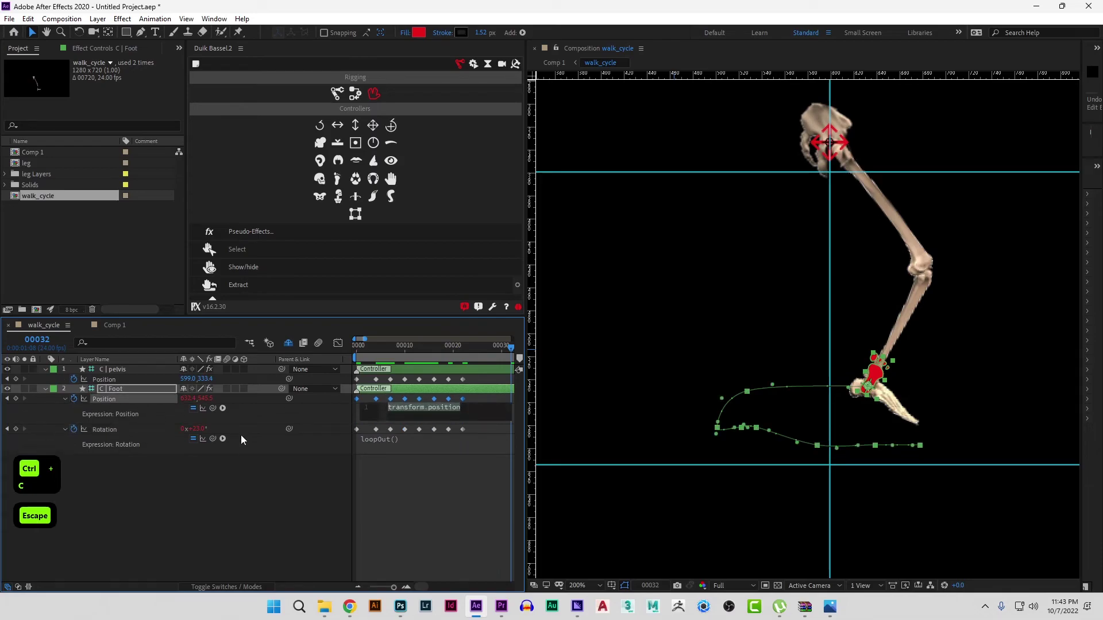
{"action": "key", "text": "ctrl+v"}
{"action": "key", "text": "Return"}
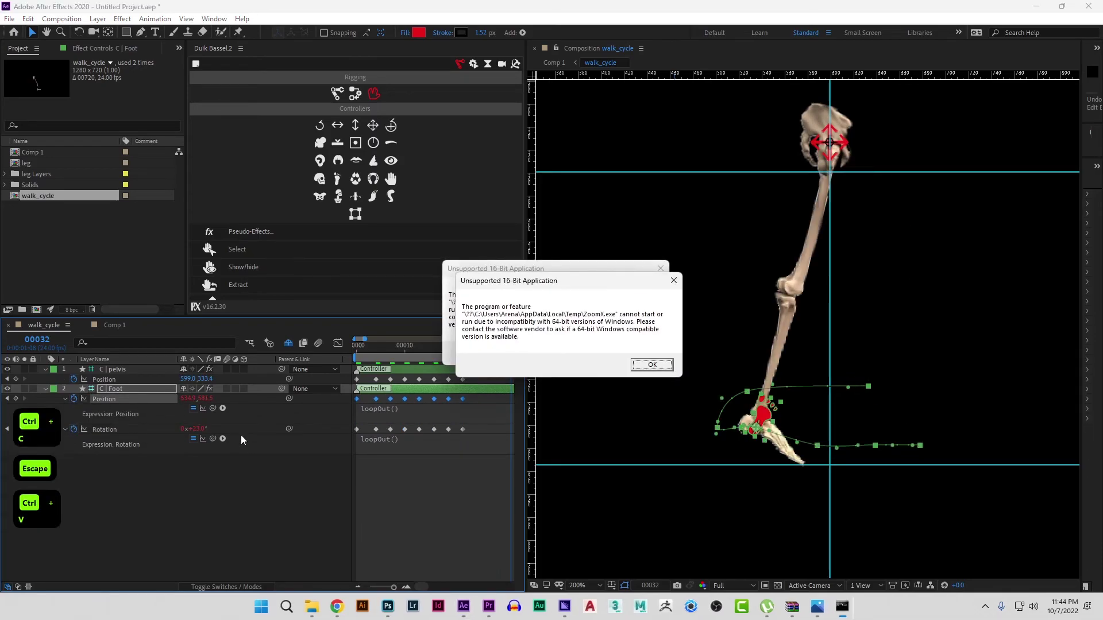
{"action": "key", "text": "Return"}
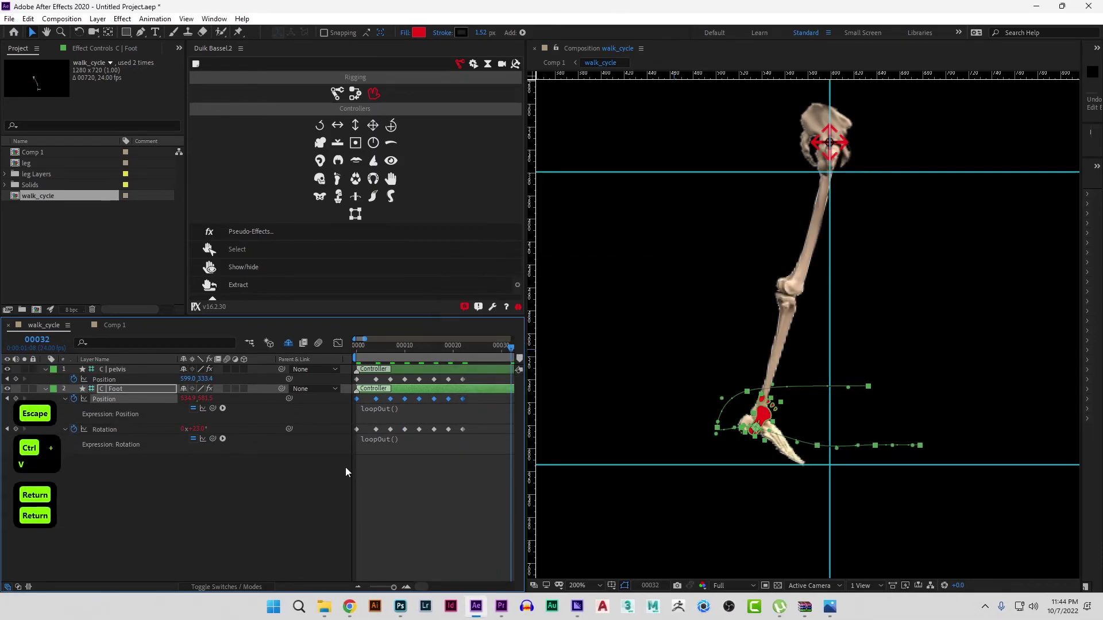
- Apply the copied loopOut() expression to the Position of C | pelvis
{"action": "left_click", "coordinate": [74, 379], "text": "alt"}
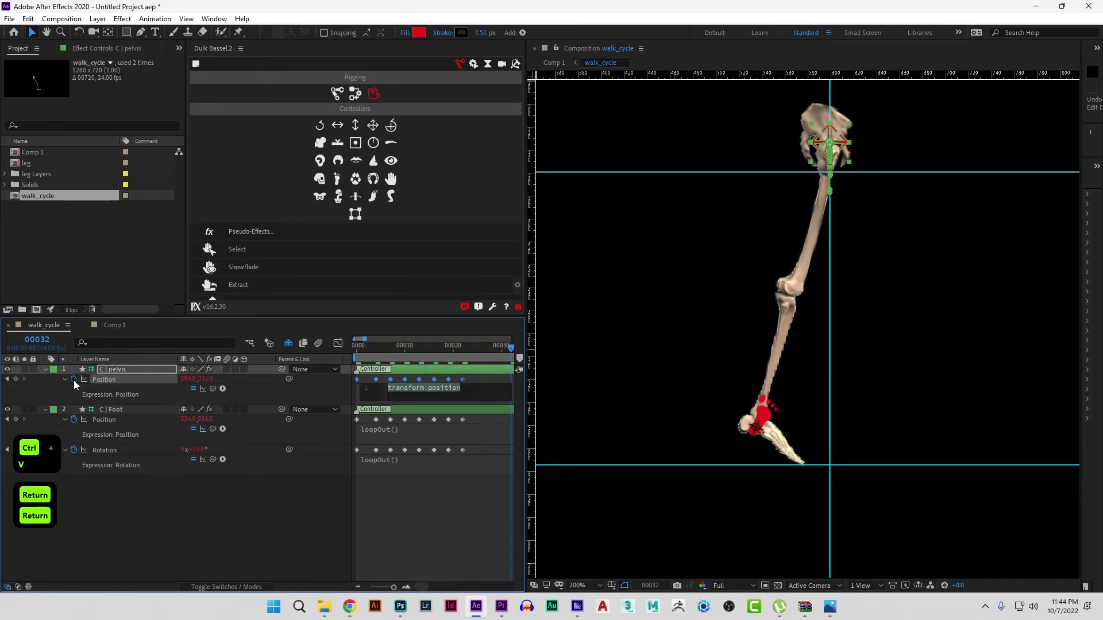
{"action": "key", "text": "ctrl+v"}
{"action": "key", "text": "Return"}
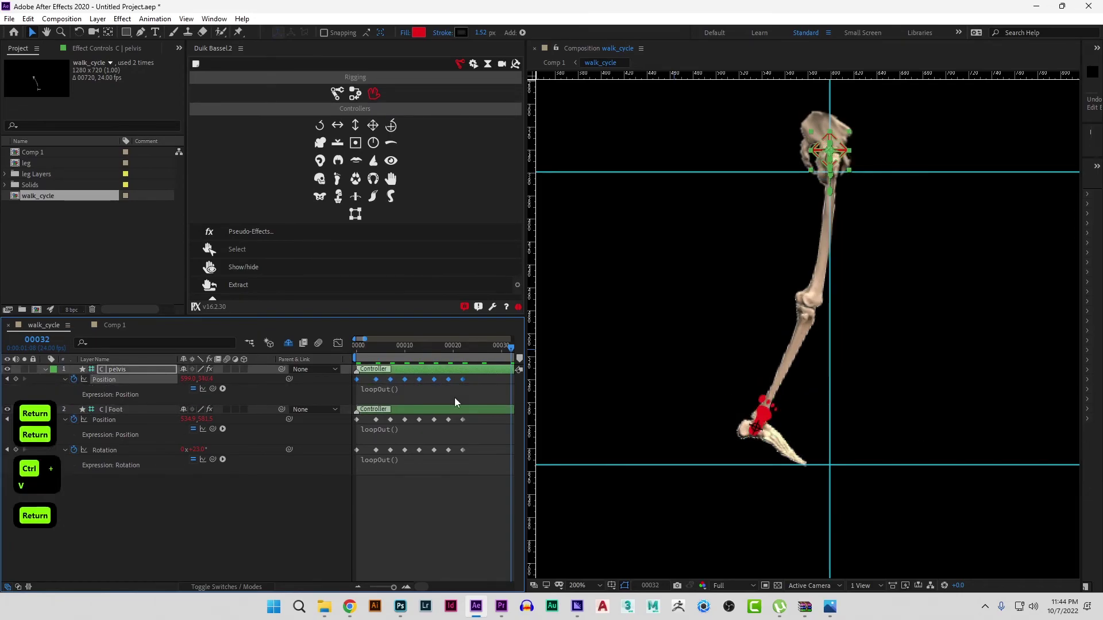
- Scrub the walk_cycle timeline well past the last keyframes, up to about frame 175, to check the looping leg motion
{"action": "scroll", "coordinate": [454, 397], "scroll_direction": "down", "scroll_amount": 3}
{"action": "left_click_drag", "start_coordinate": [386, 357], "coordinate": [505, 354]}
{"action": "scroll", "coordinate": [474, 384], "scroll_direction": "down", "scroll_amount": 1}
{"action": "scroll", "coordinate": [474, 389], "scroll_direction": "down", "scroll_amount": 1}
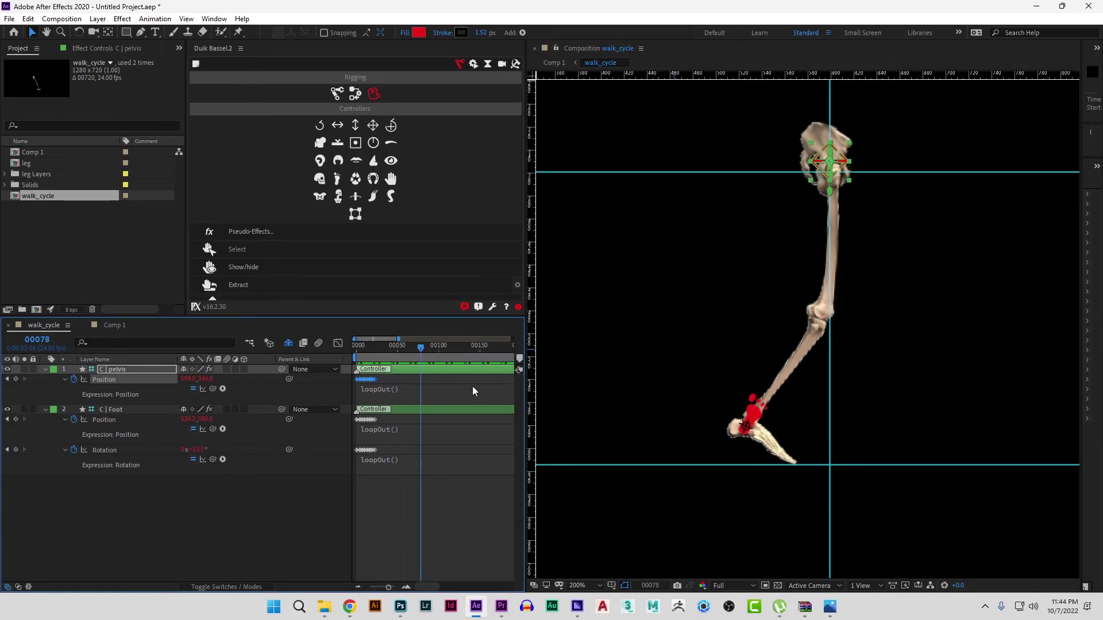
{"action": "left_click_drag", "start_coordinate": [422, 348], "coordinate": [428, 345]}
{"action": "left_click_drag", "start_coordinate": [464, 352], "coordinate": [502, 352]}
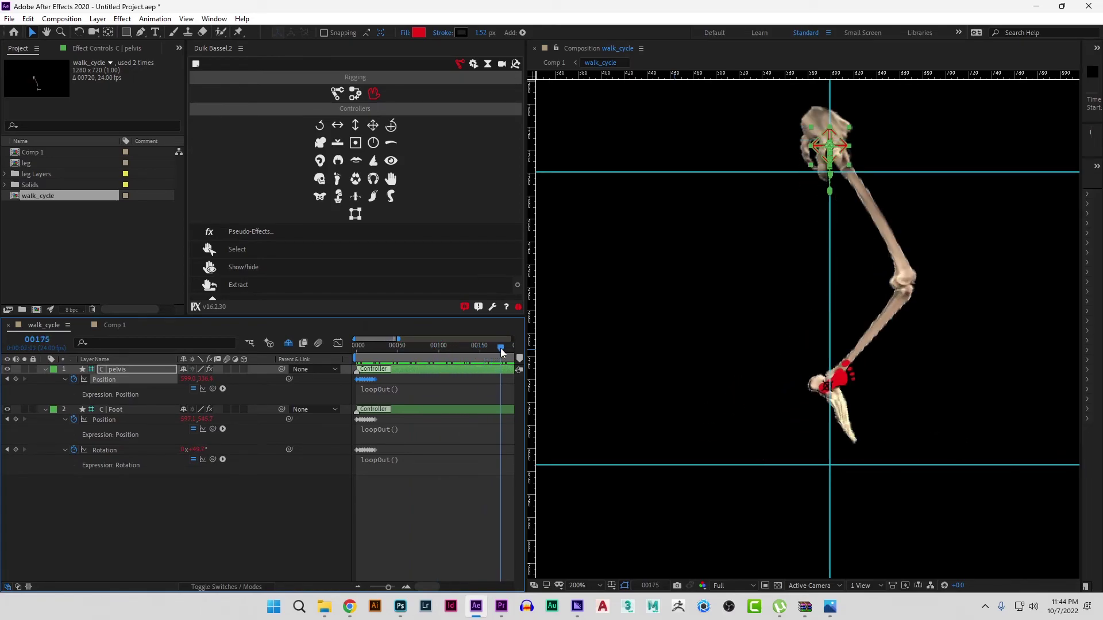
- Go to frame 0 of Comp 1 and compare the two legs with the contact pose in the walk cycle reference image
{"action": "left_click", "coordinate": [112, 329]}
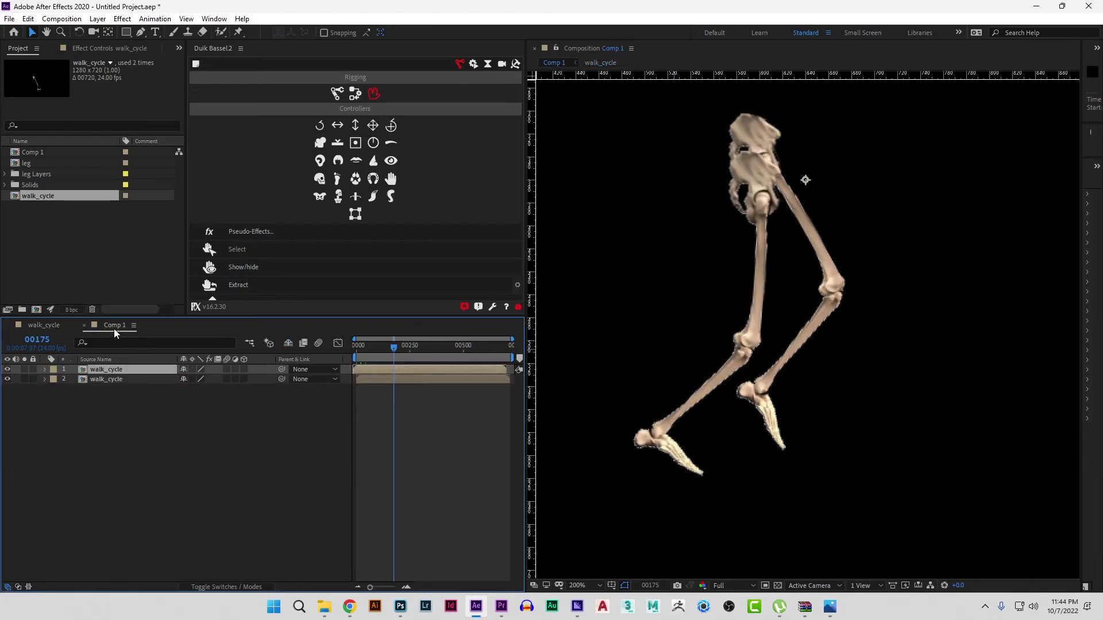
{"action": "left_click_drag", "start_coordinate": [393, 352], "coordinate": [343, 357]}
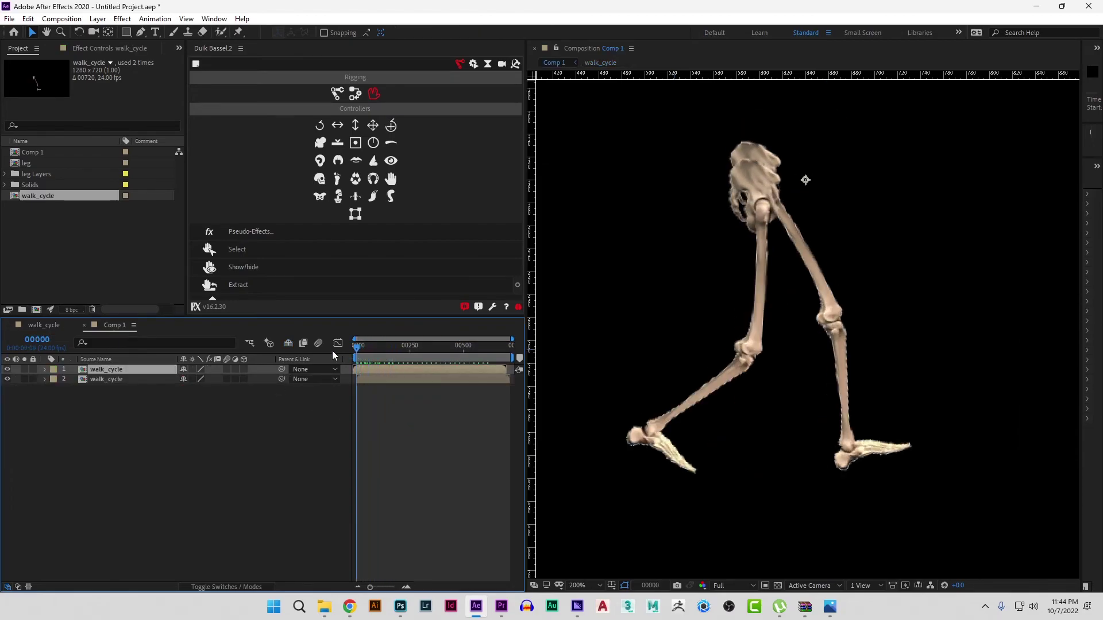
{"action": "key", "text": "alt+Tab"}
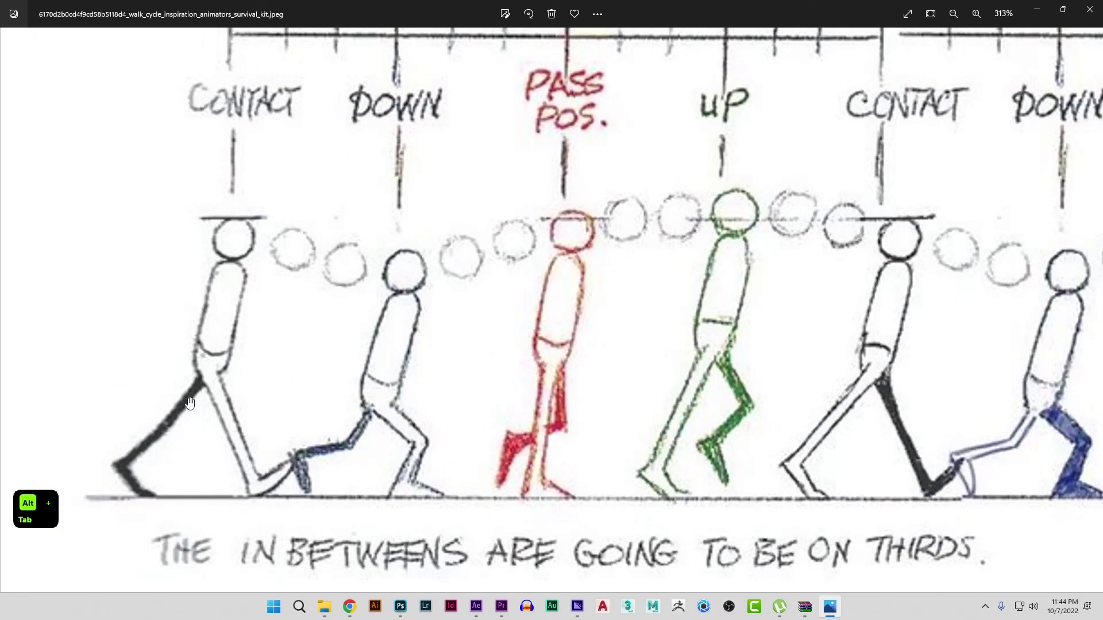
{"action": "key", "text": "alt+Tab"}
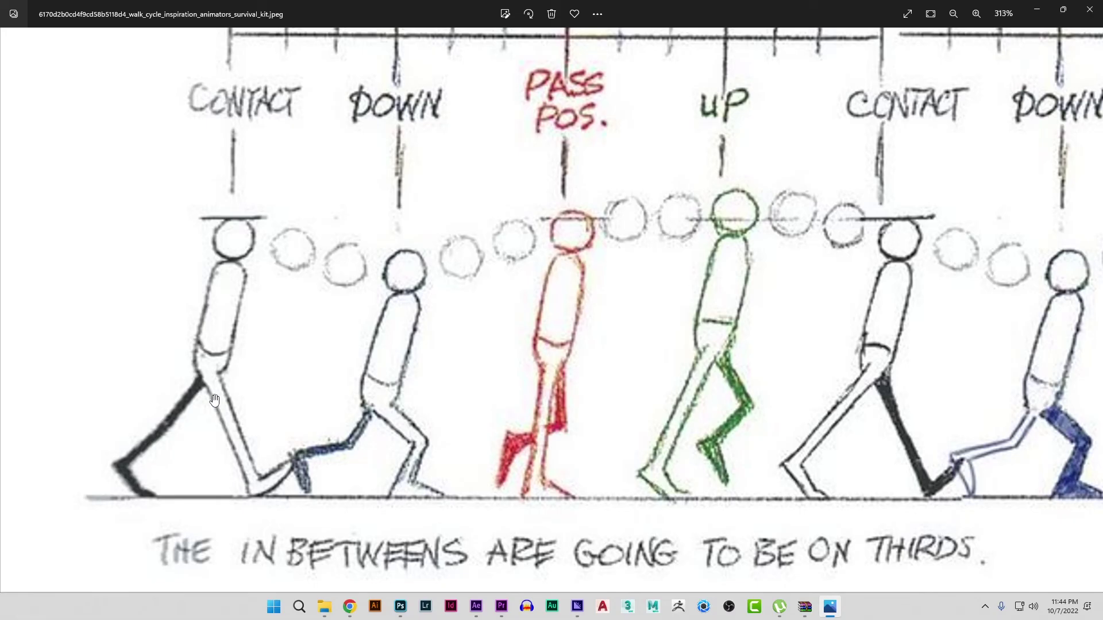
- Replace the offset walk_cycle layer in Comp 1 with a fresh duplicate and shift it earlier until the legs form the contact pose at frame 0
{"action": "left_click", "coordinate": [395, 370]}
{"action": "key", "text": "Delete"}
{"action": "left_click", "coordinate": [398, 369]}
{"action": "key", "text": "ctrl+d"}
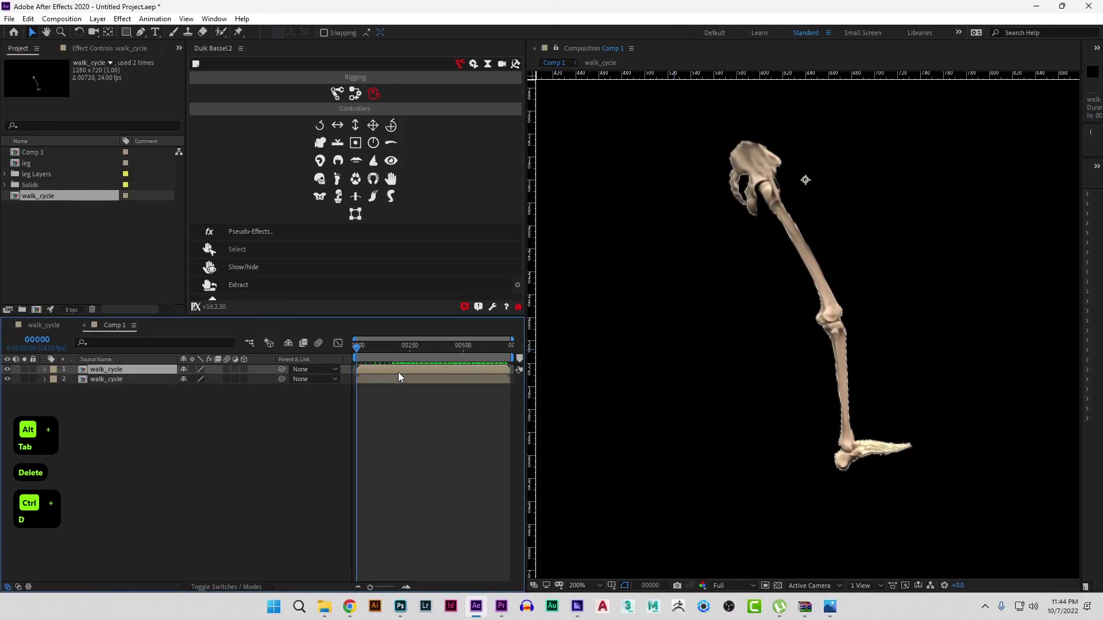
{"action": "left_click_drag", "start_coordinate": [370, 586], "coordinate": [394, 587]}
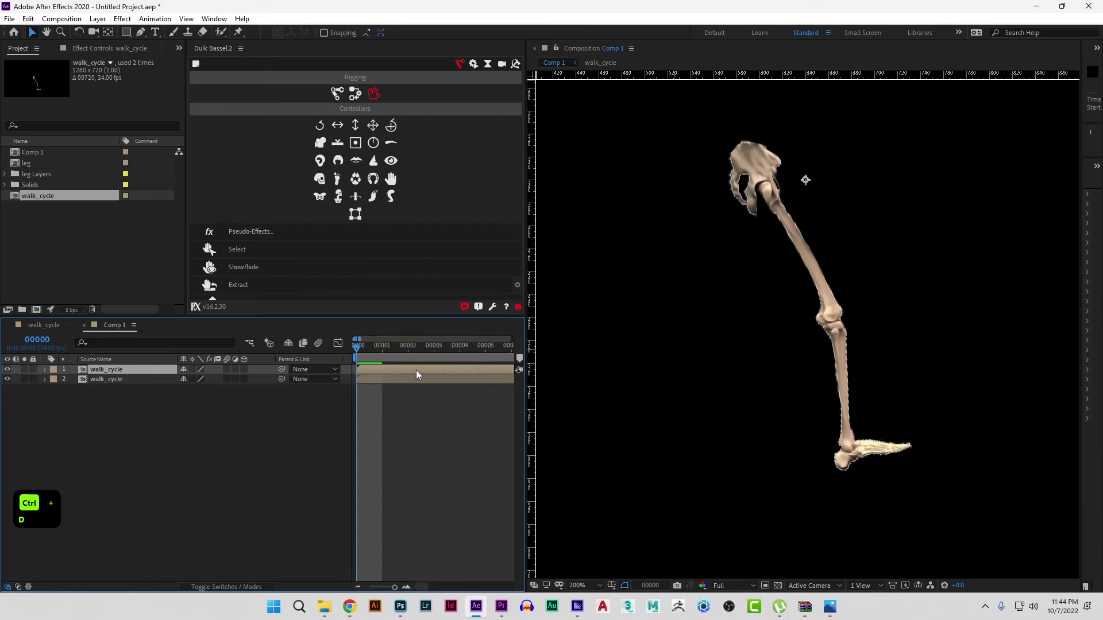
{"action": "left_click_drag", "start_coordinate": [414, 370], "coordinate": [118, 387]}
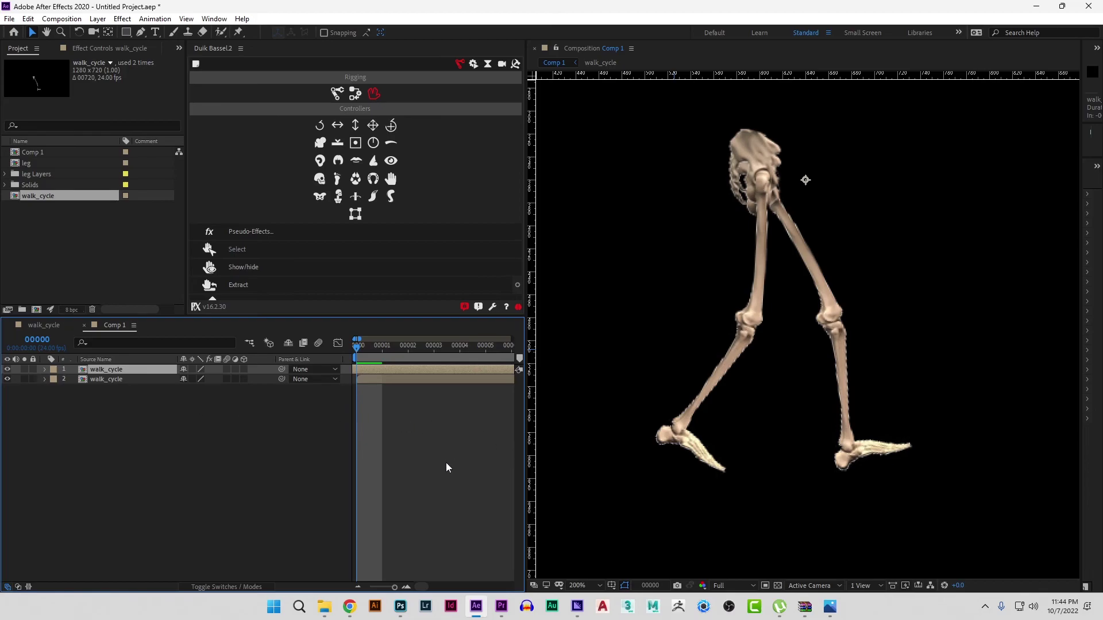
- Scrub Comp 1 to frame 24 and play a preview of the two-legged walk
{"action": "scroll", "coordinate": [446, 463], "scroll_direction": "down", "scroll_amount": 4}
{"action": "left_click_drag", "start_coordinate": [356, 347], "coordinate": [509, 366]}
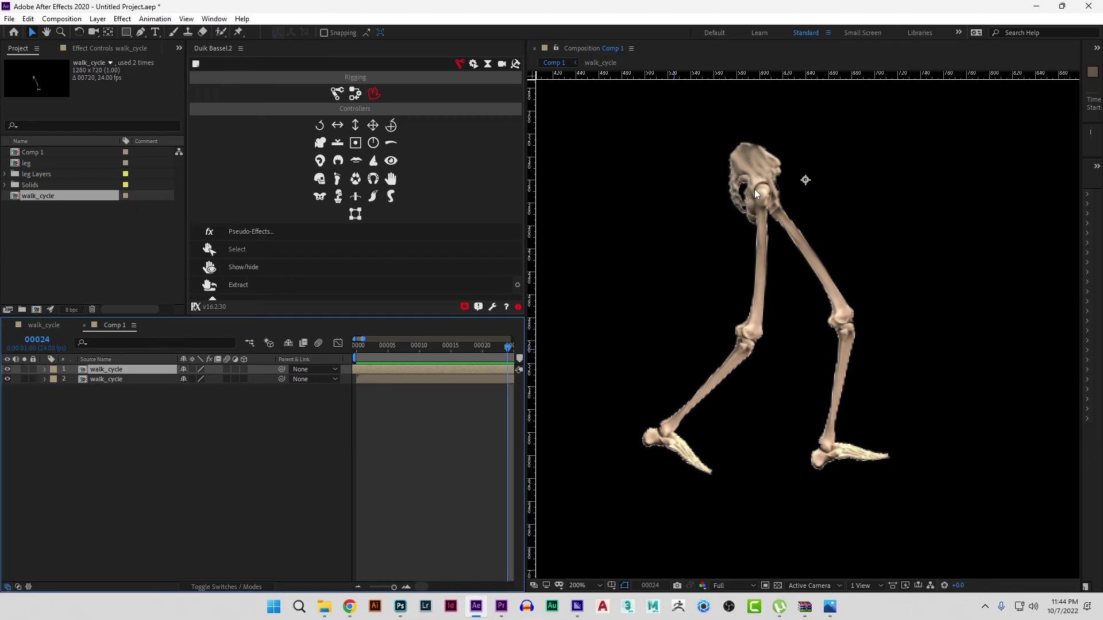
{"action": "scroll", "coordinate": [411, 433], "scroll_direction": "down", "scroll_amount": 4}
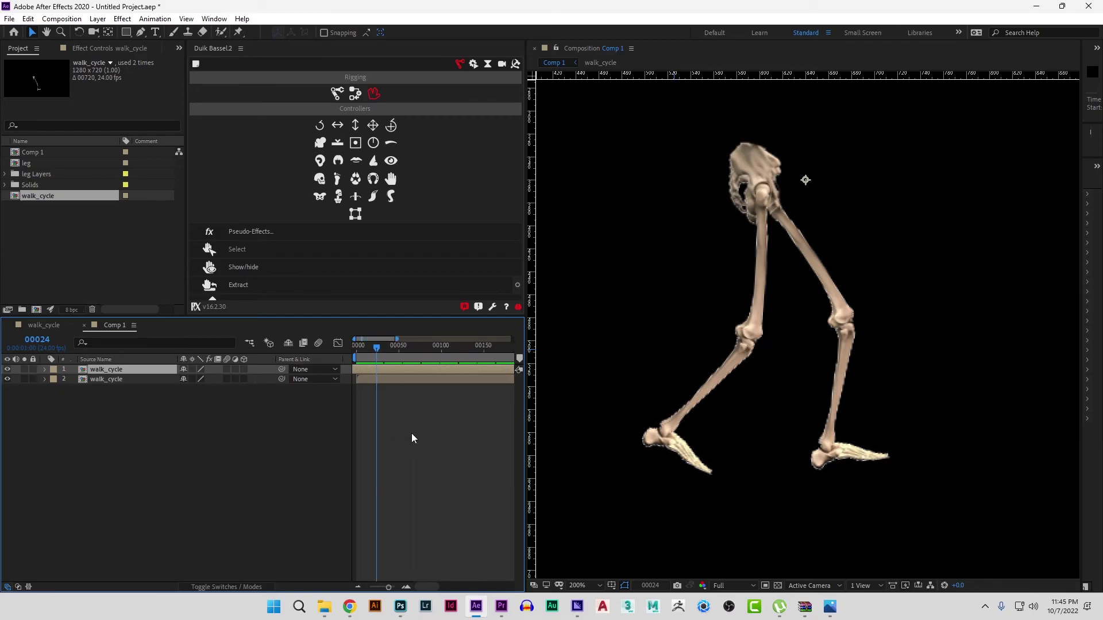
{"action": "key", "text": "KP_0"}
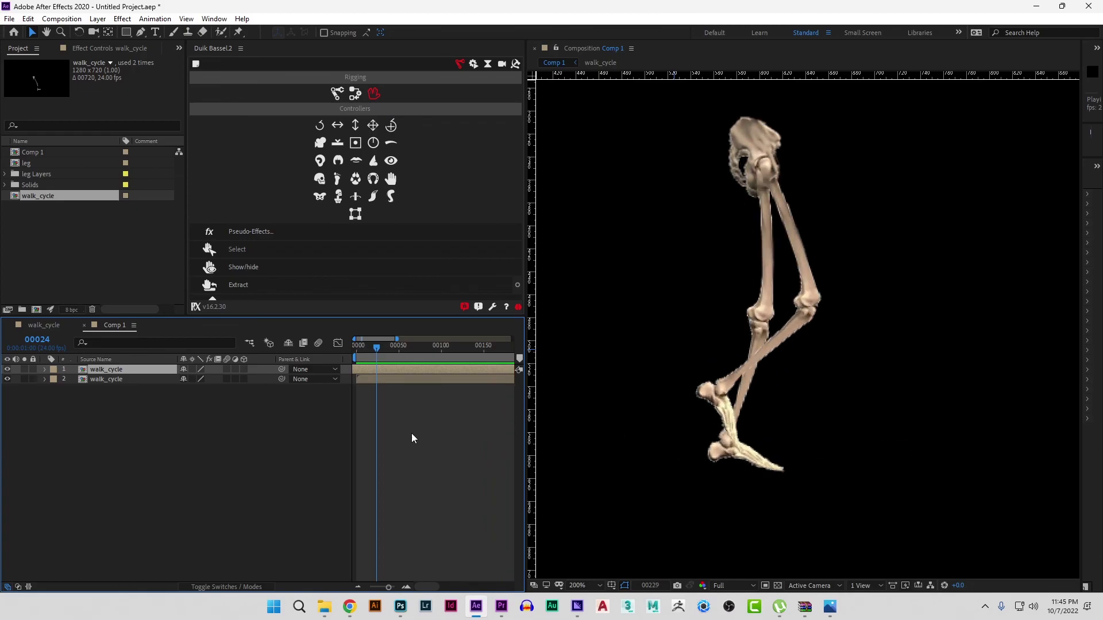
{"action": "key", "text": "space"}
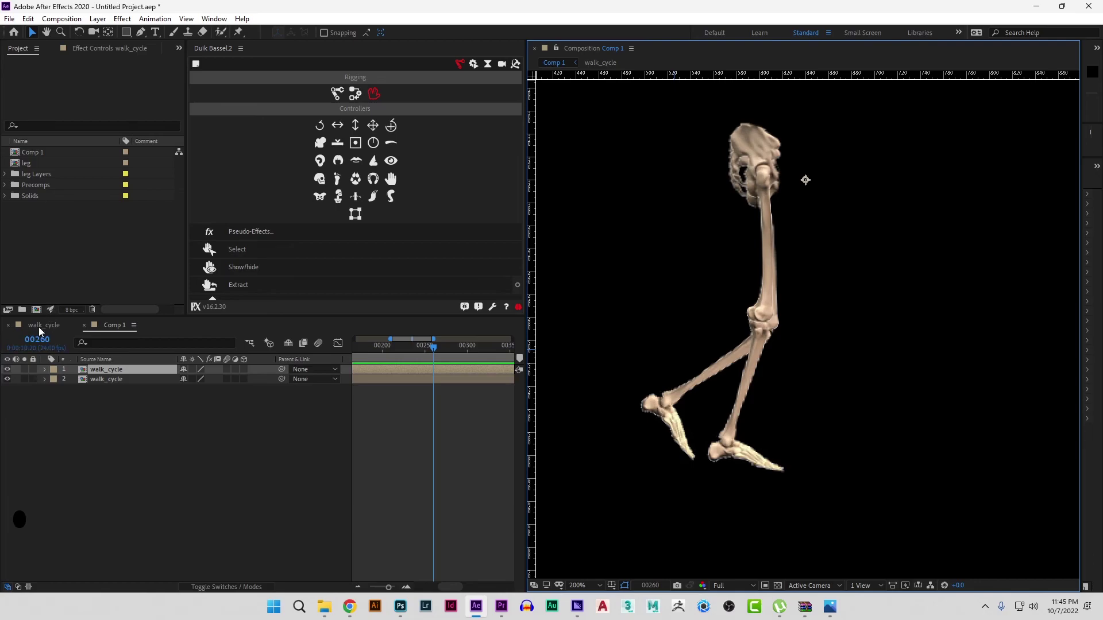
- Reveal the shy layers in the walk_cycle composition and hide the pelvis artwork layer
{"action": "left_click", "coordinate": [39, 327]}
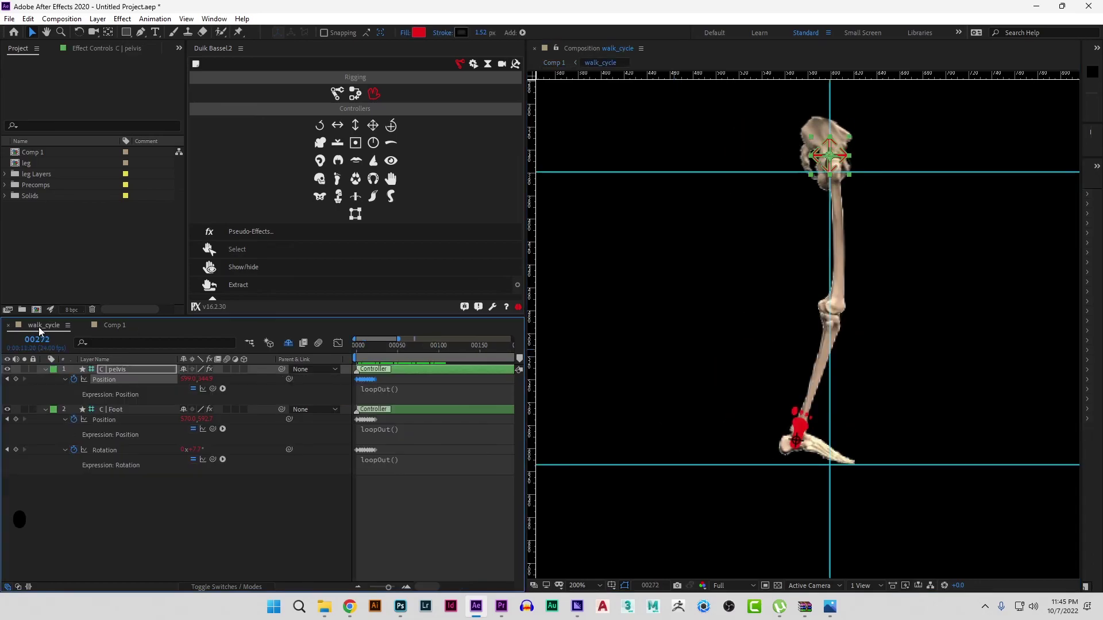
{"action": "left_click", "coordinate": [290, 343]}
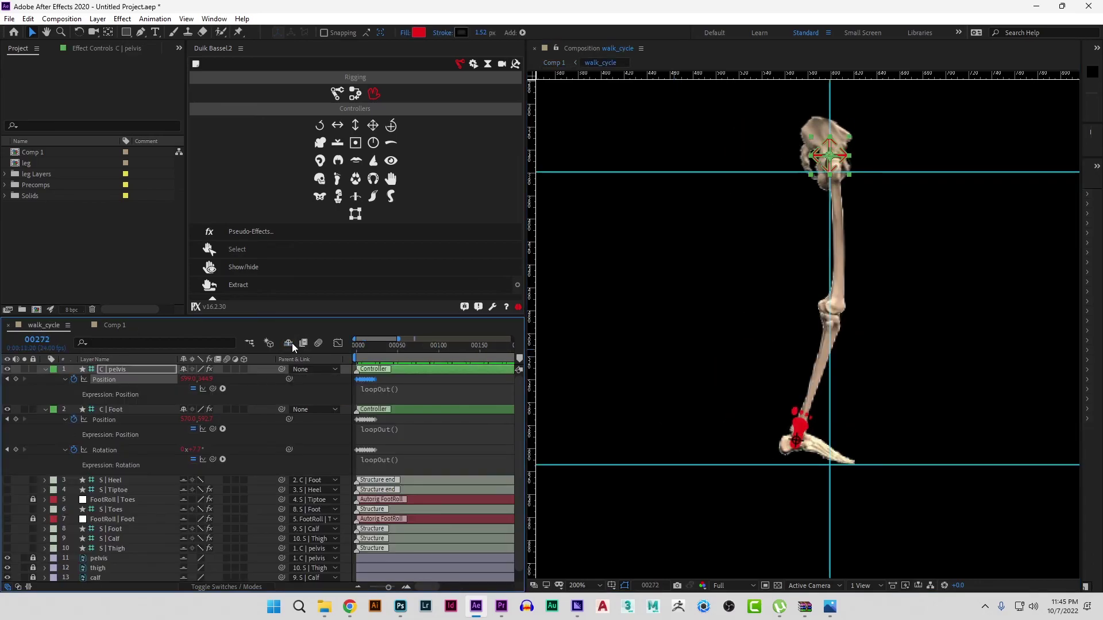
{"action": "scroll", "coordinate": [156, 522], "scroll_direction": "down", "scroll_amount": 1}
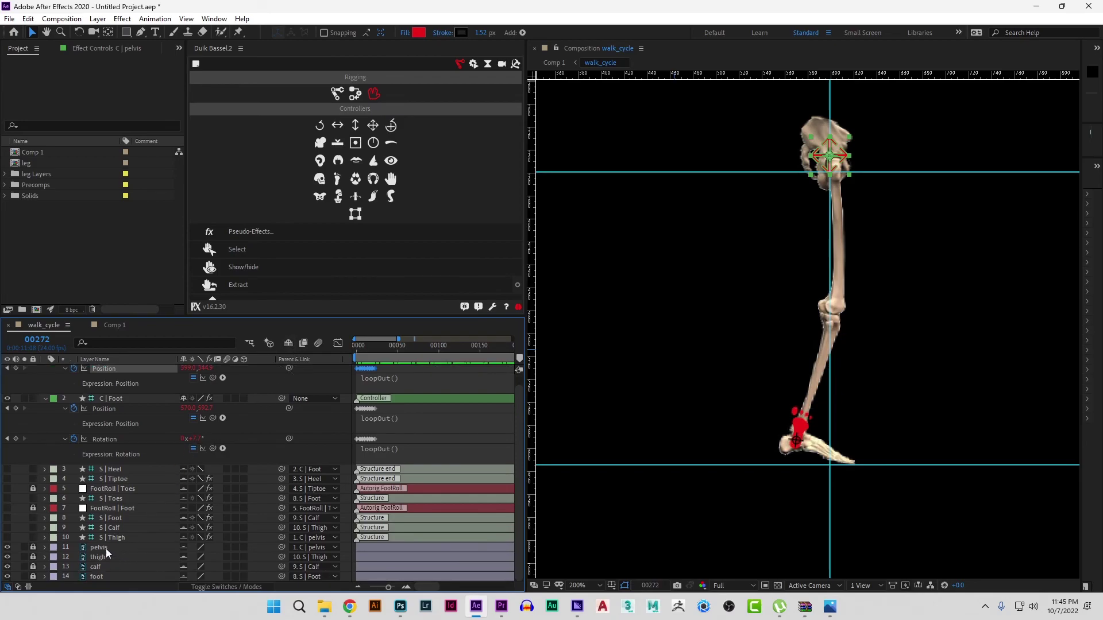
{"action": "left_click", "coordinate": [8, 549]}
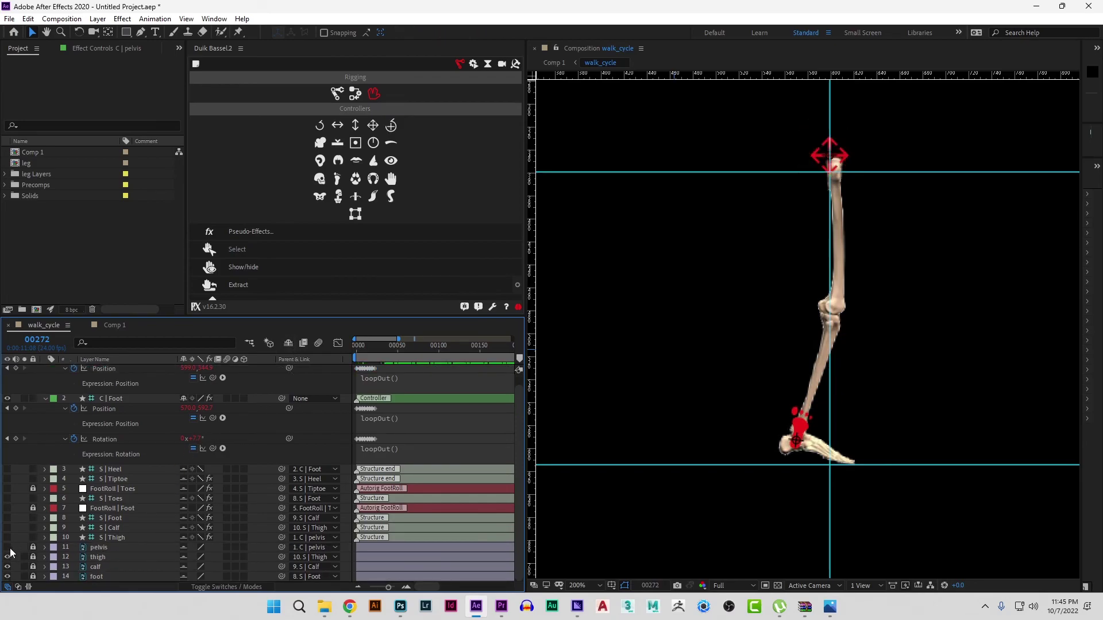
- Preview the walk in Comp 1 with only the leg bones and inspect the legs in the viewer
{"action": "left_click", "coordinate": [113, 325]}
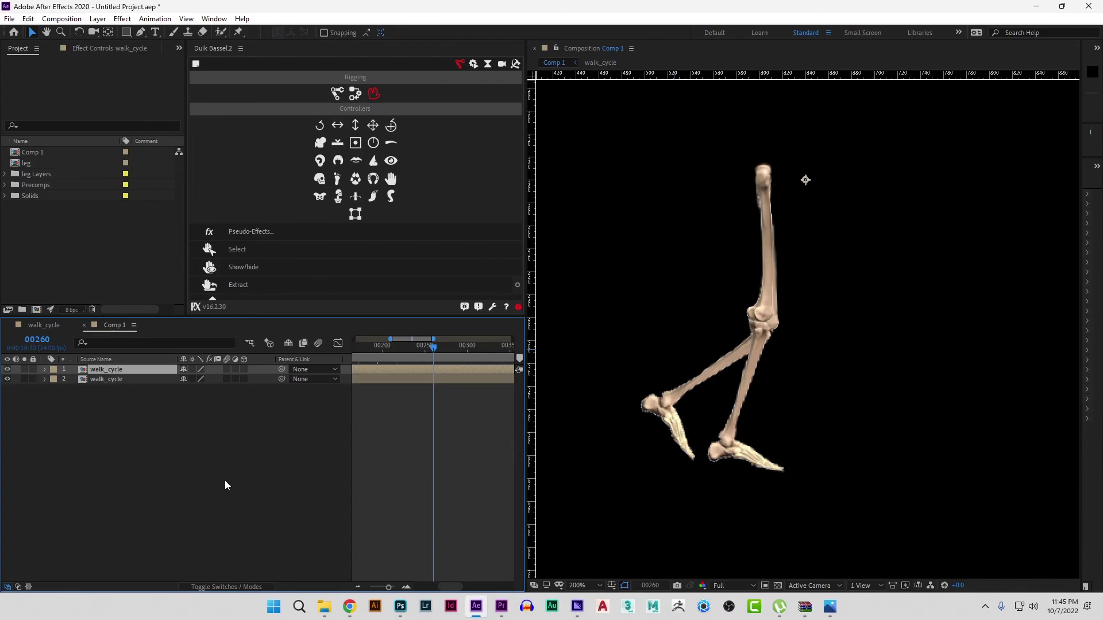
{"action": "key", "text": "KP_0"}
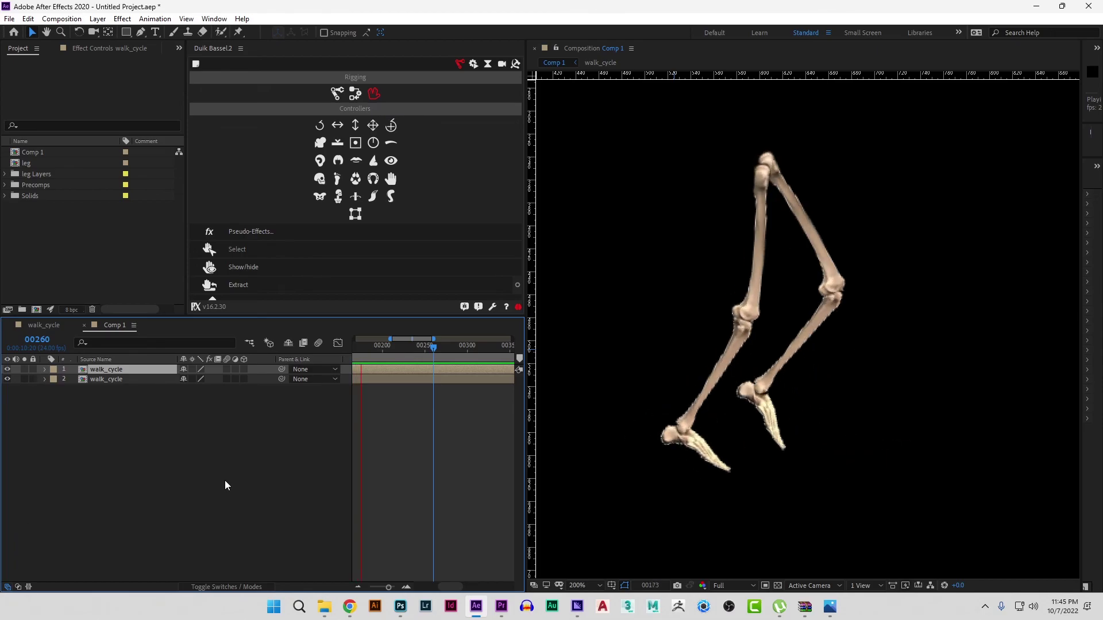
{"action": "key", "text": "space"}
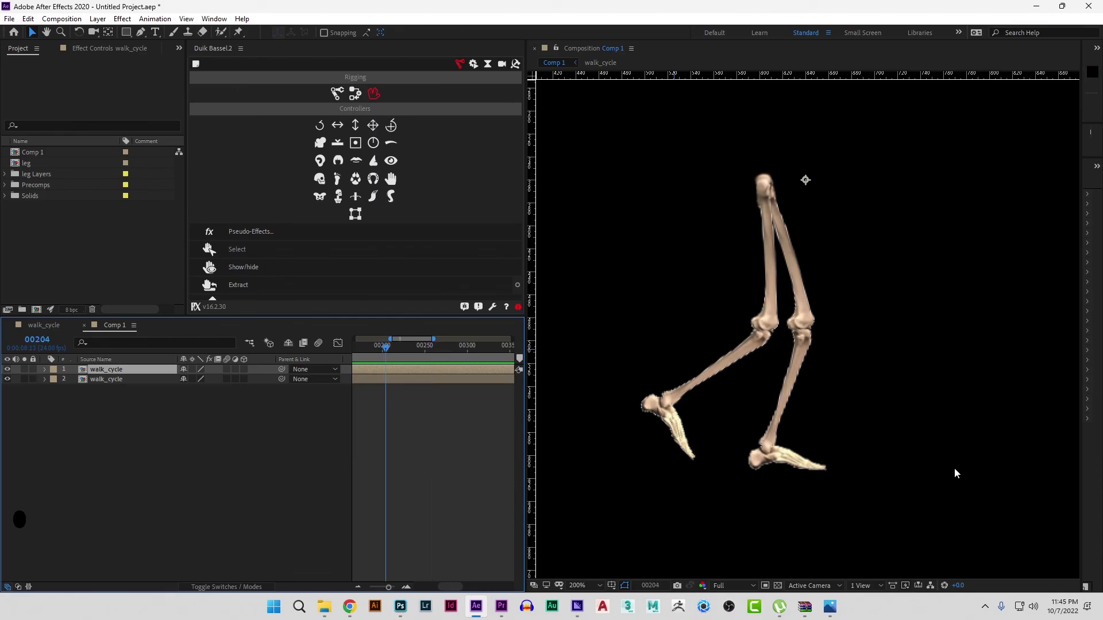
{"action": "left_click_drag", "start_coordinate": [965, 458], "coordinate": [1007, 464]}
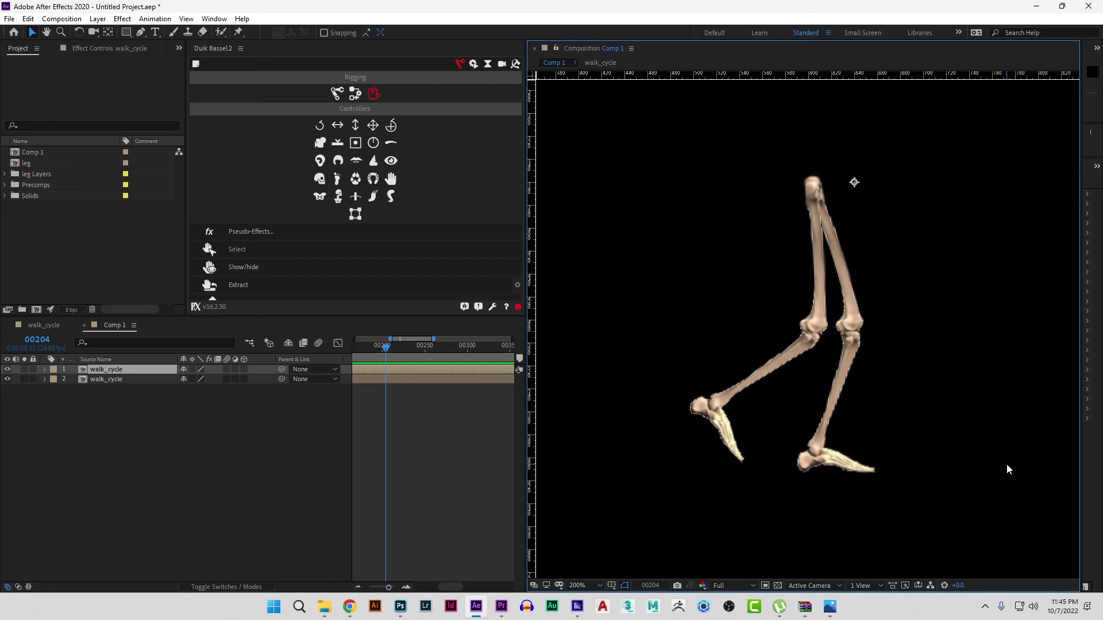
{"action": "left_click_drag", "start_coordinate": [891, 455], "coordinate": [893, 456]}
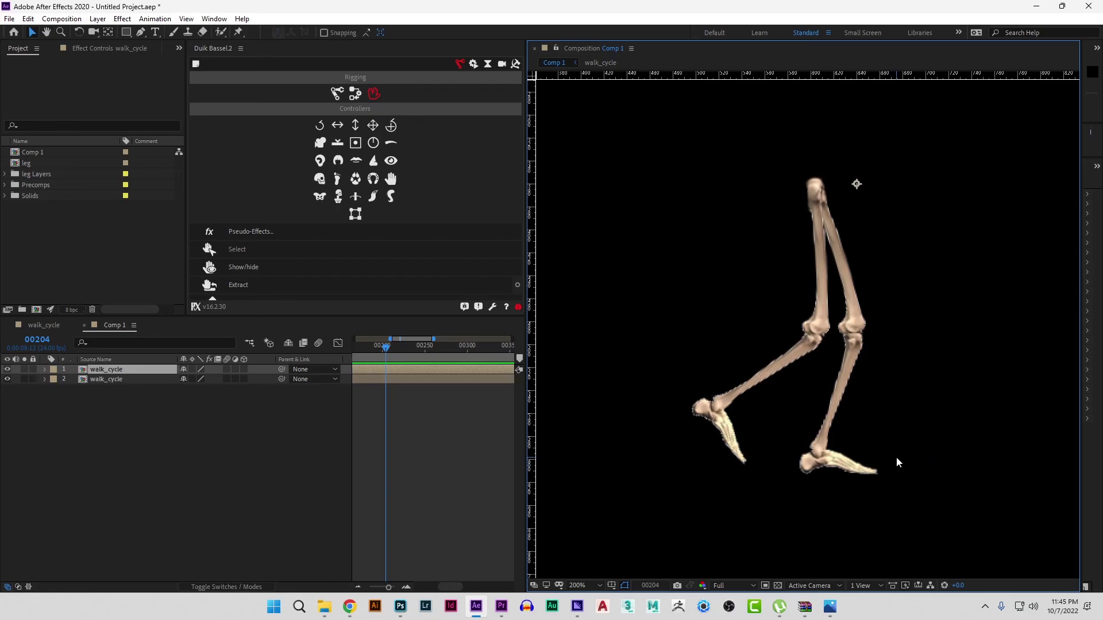